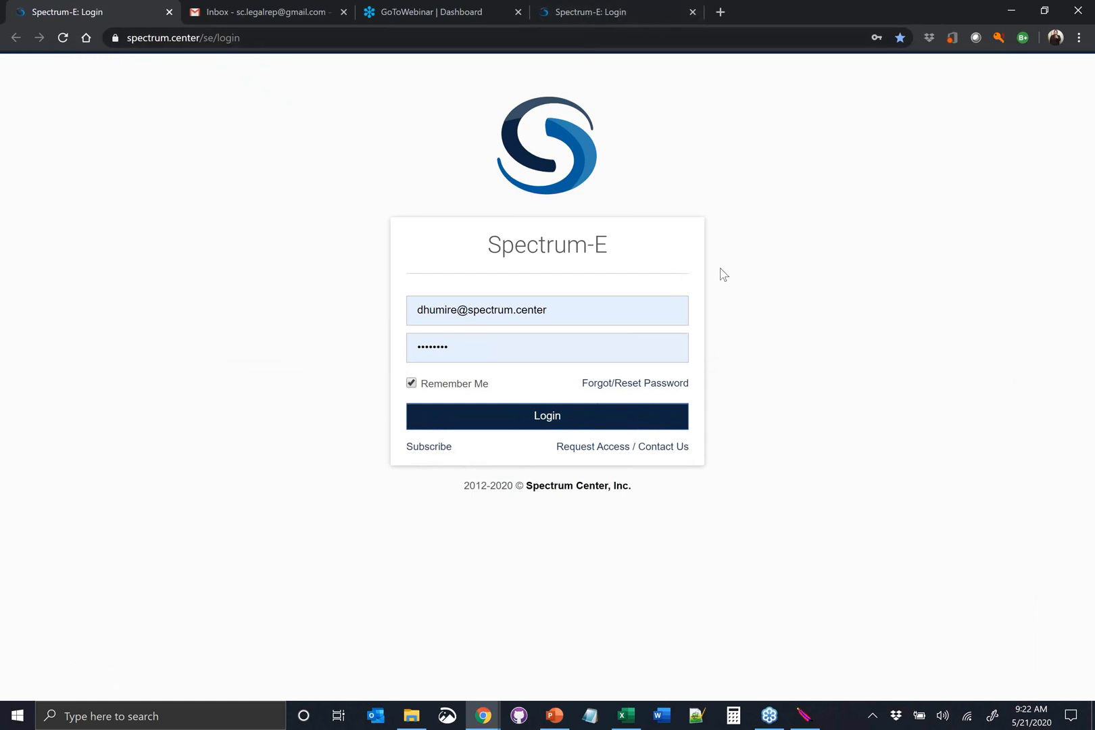
Open the access request form and fill in the requester's first name, last name and e-mail address
left_click(625, 447)
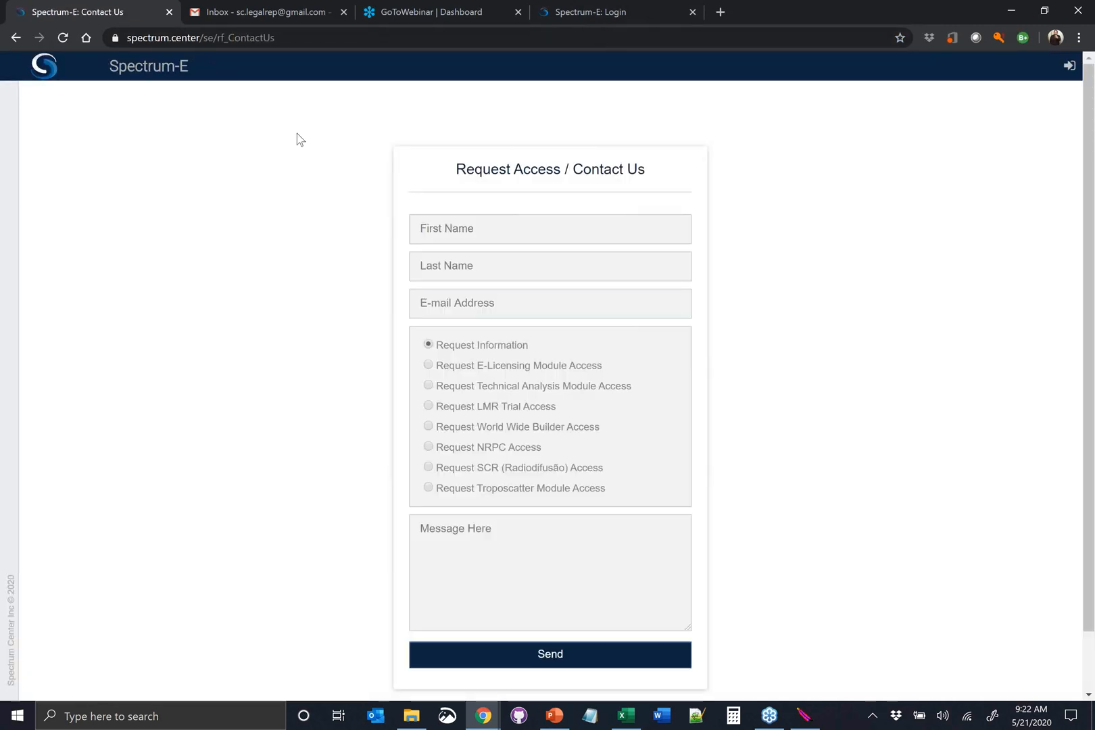
left_click(574, 231)
type("Legal")
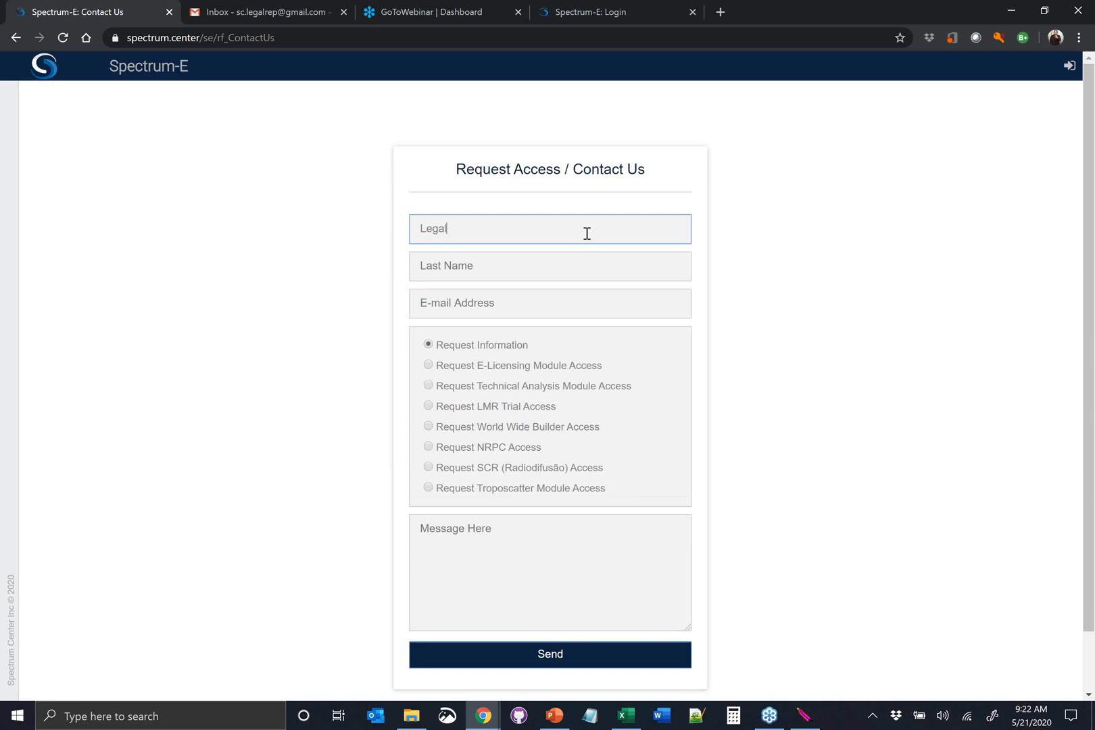
key("Tab")
type("Representative")
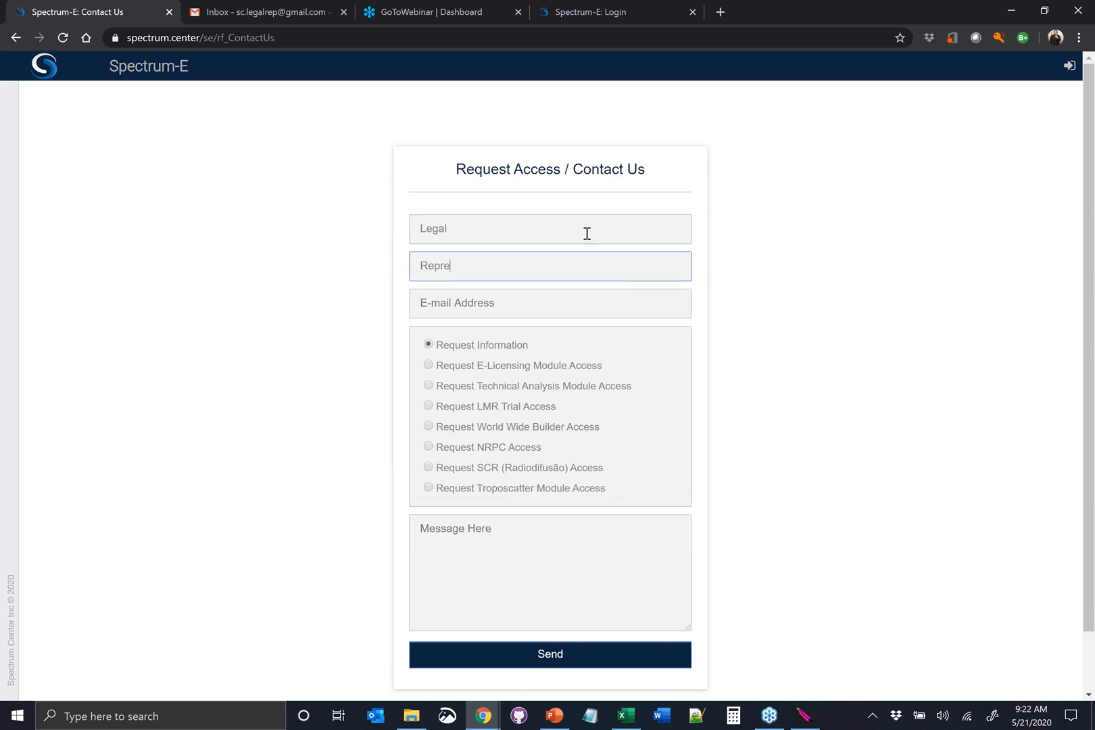
key("Tab")
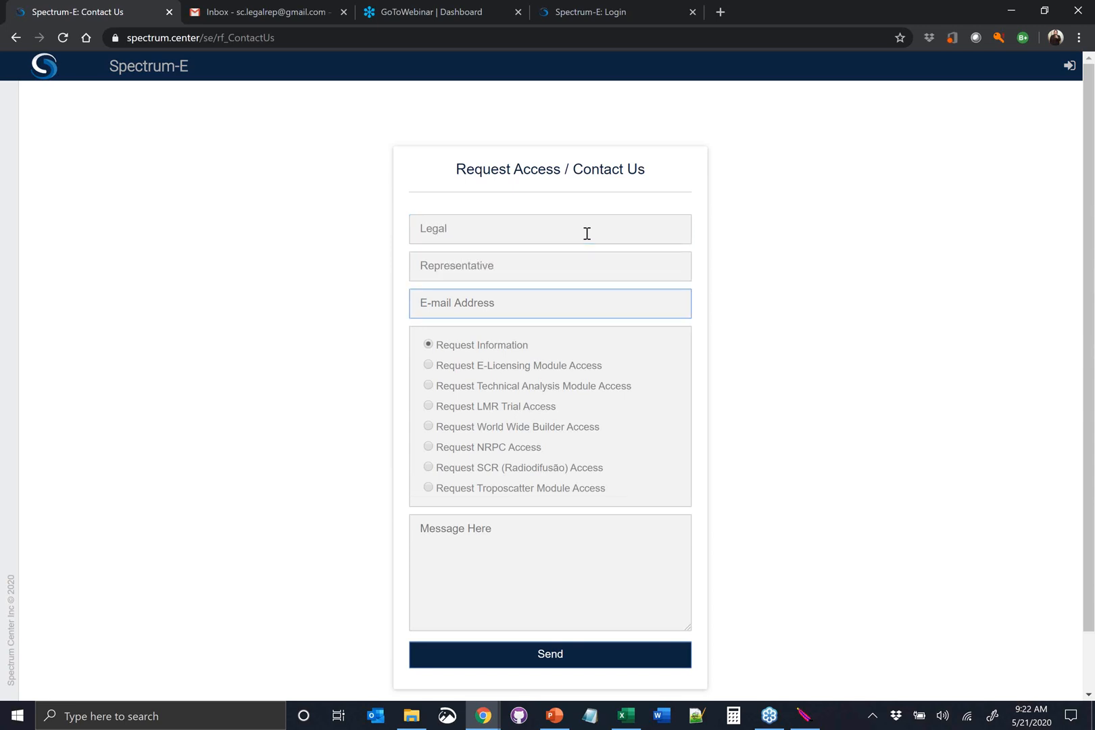
Choose Request E-Licensing Module Access and enter Sales as the receiving organization
left_click(528, 367)
left_click(532, 528)
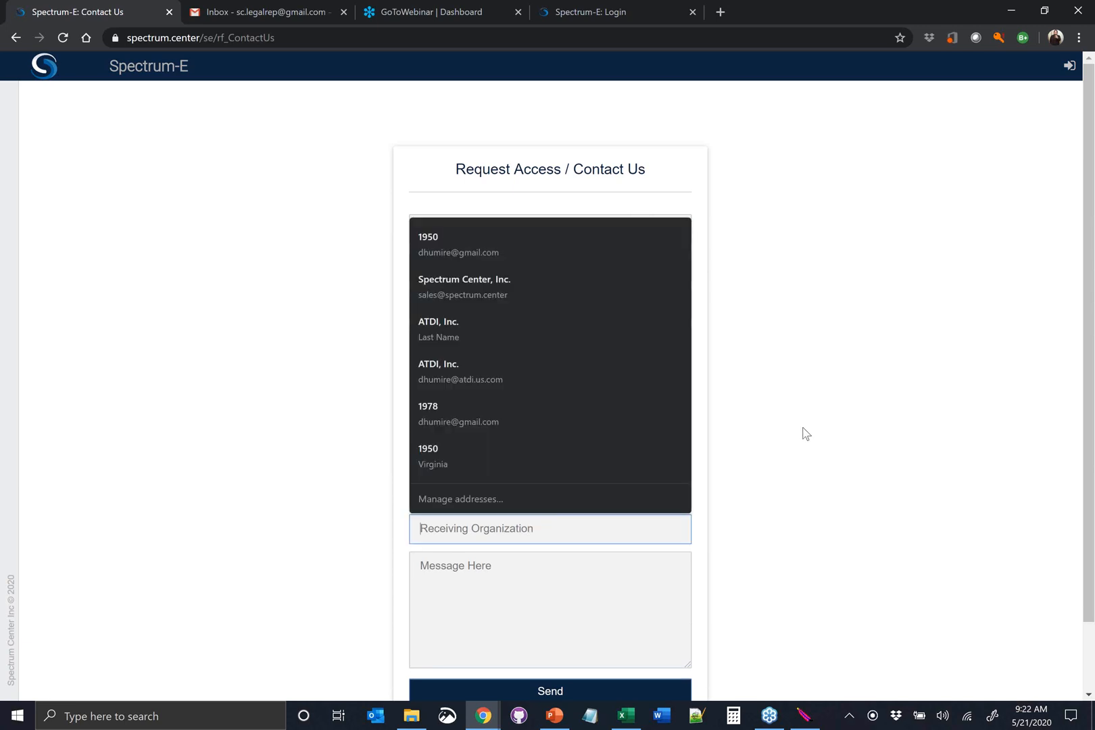
scroll(744, 439, "down", 1)
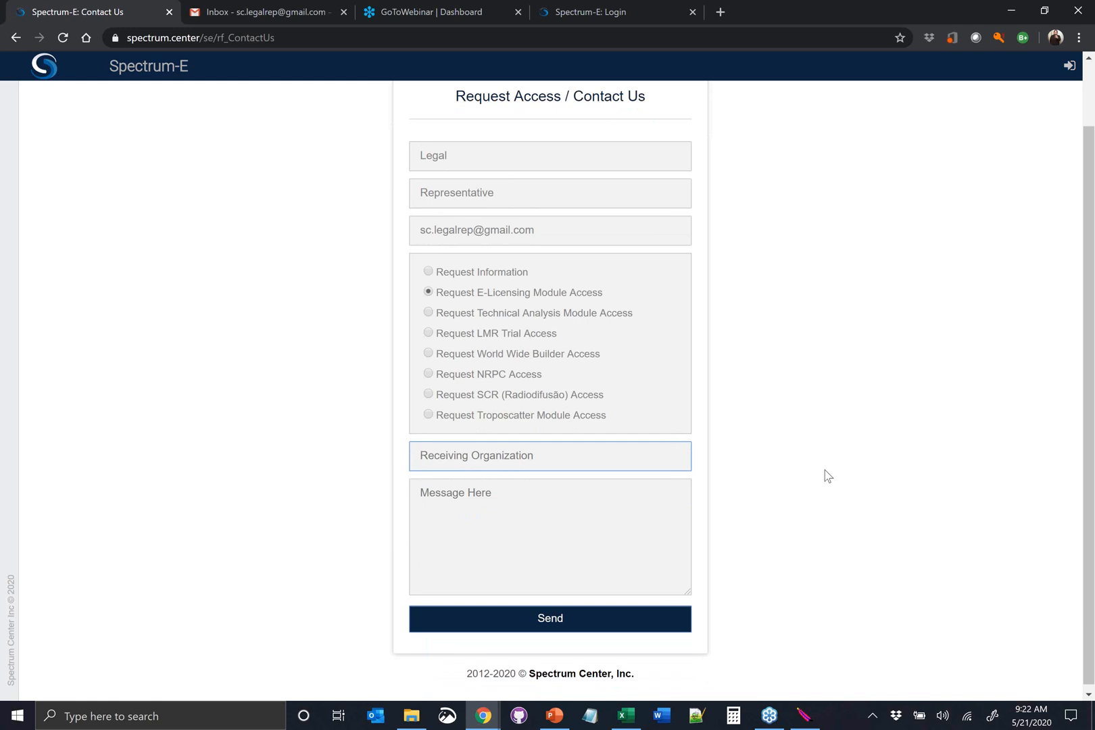
type("Sales")
Add the message "Please let me in.", send the access request and close the confirmation
left_click(578, 509)
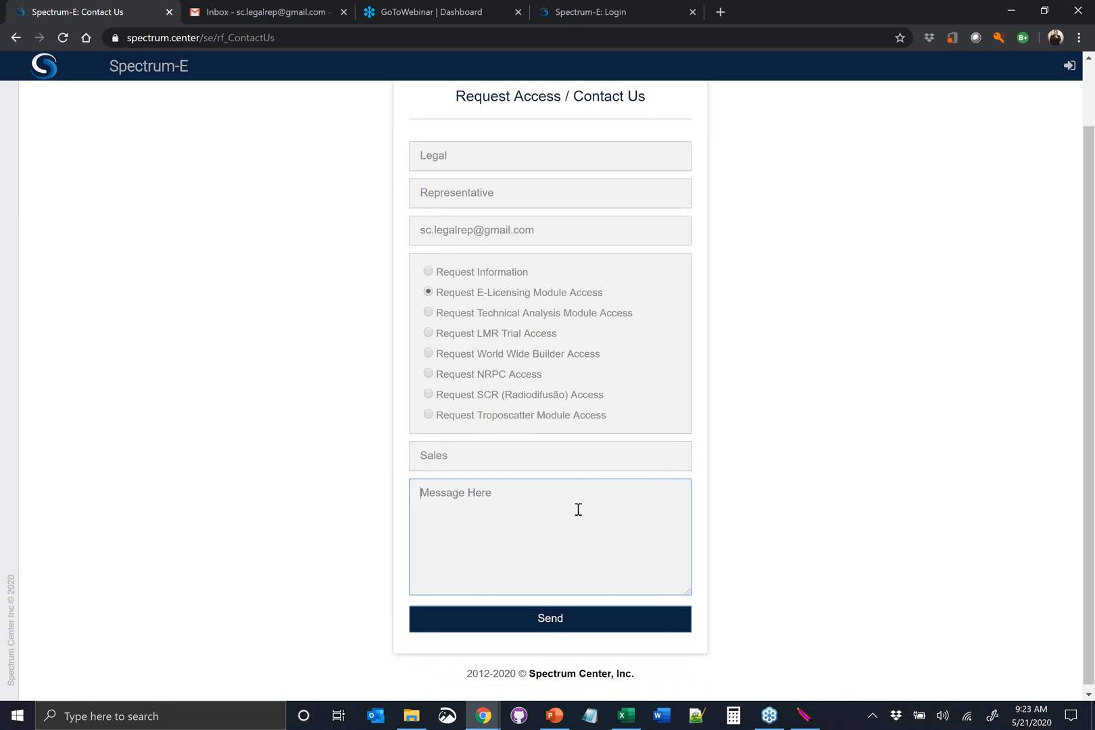
type("Please let me in.")
left_click(548, 620)
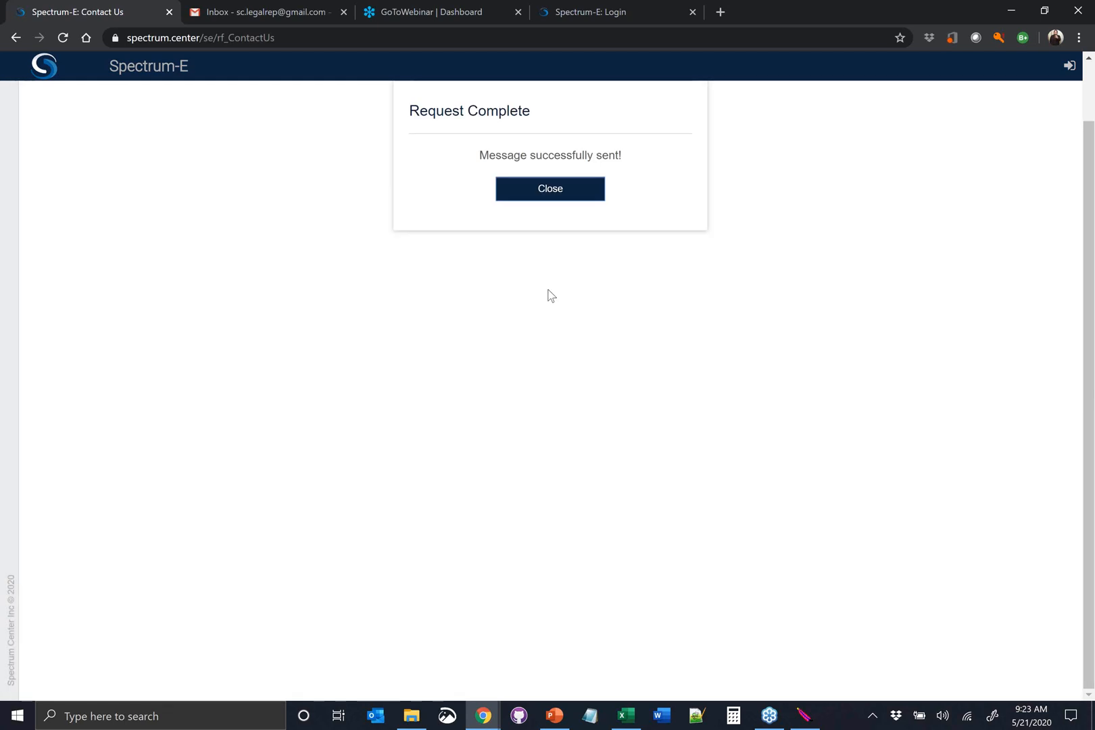
left_click(549, 193)
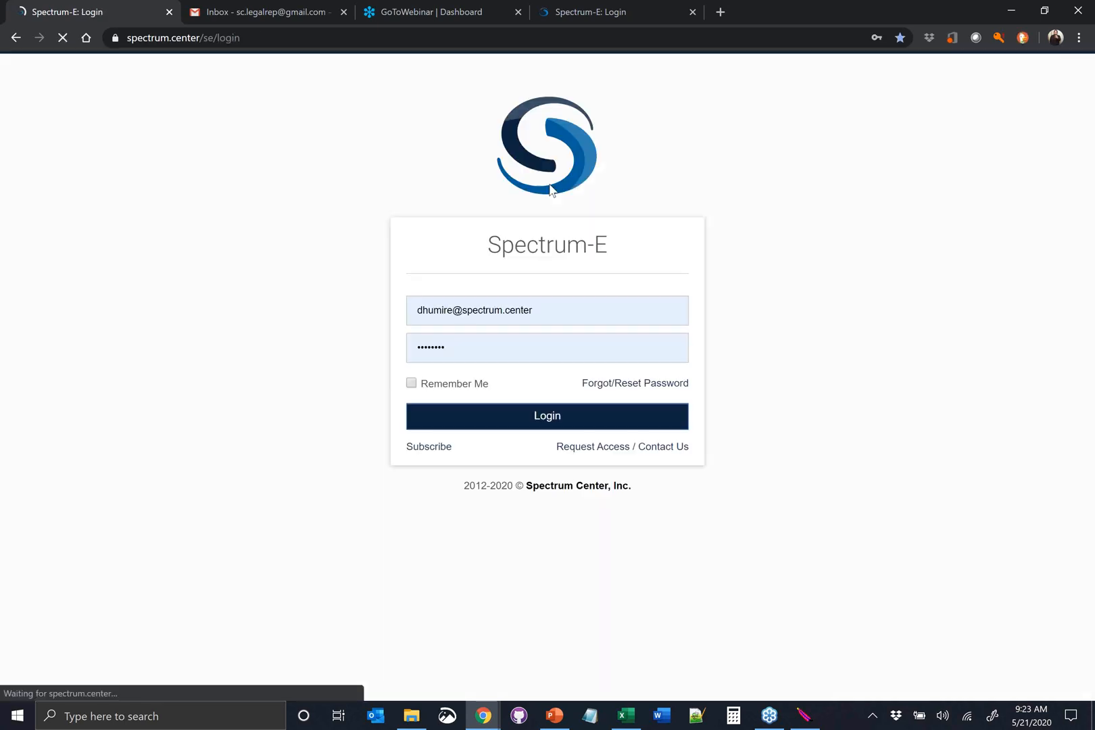
Log in with the administrator's saved spectrum.center account
triple_click(586, 309)
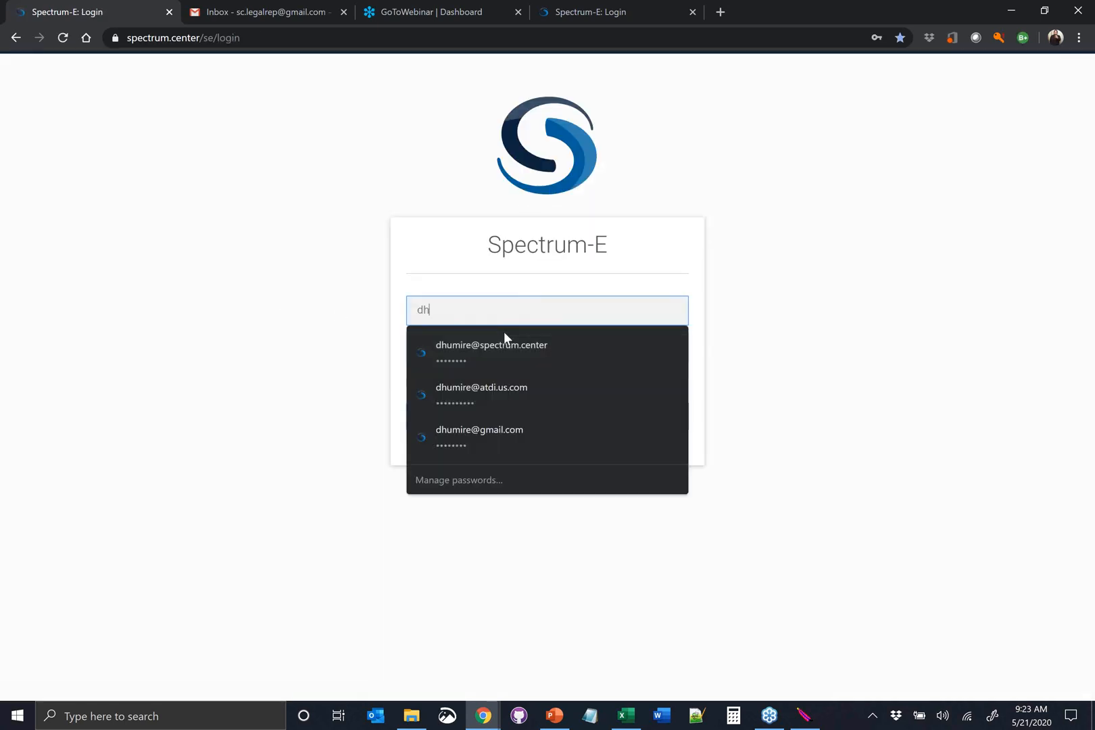
left_click(541, 346)
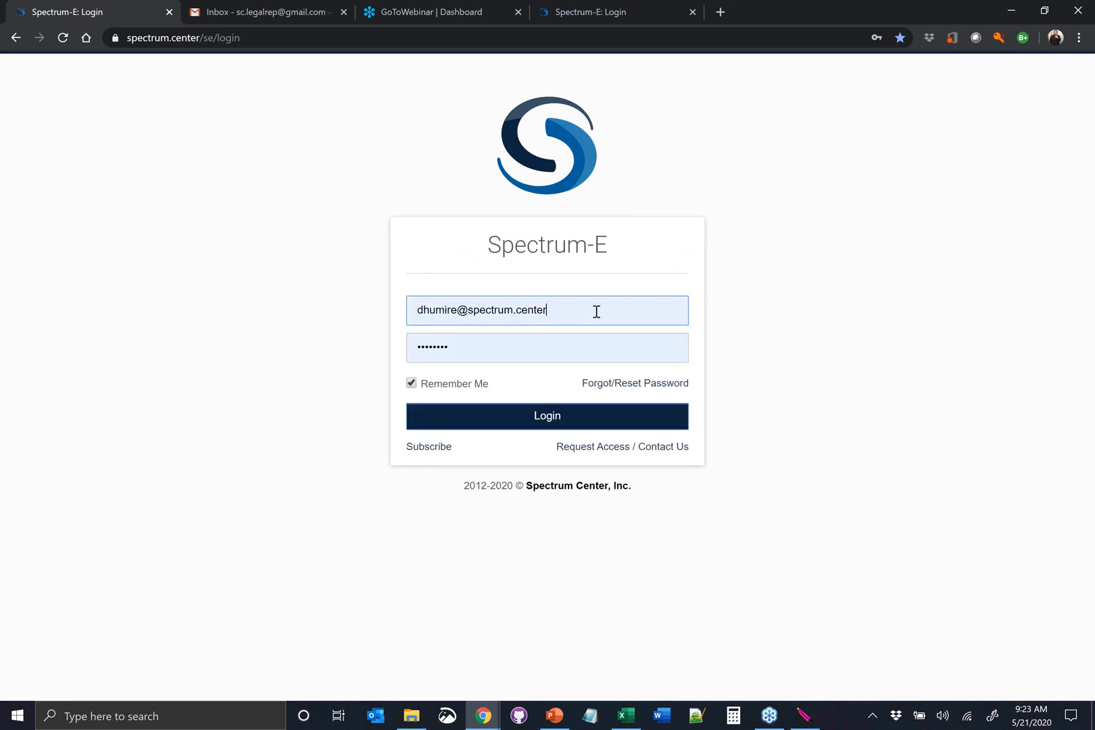
left_click(521, 419)
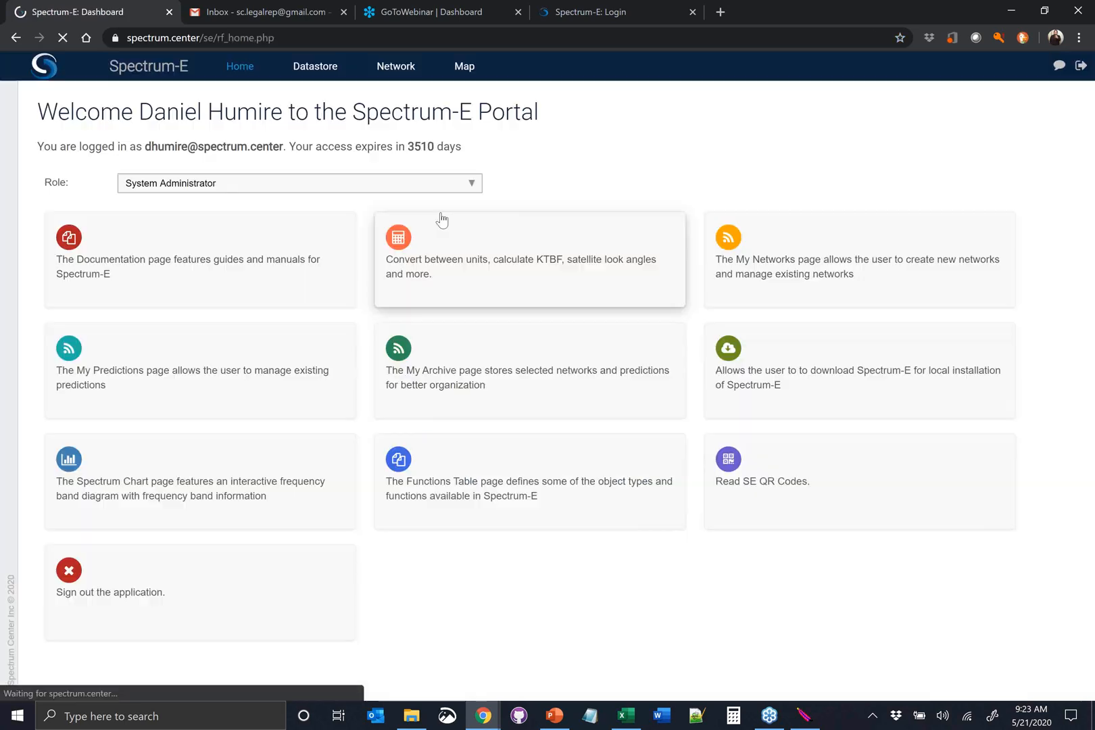
Grant the pending E-Licensing user request in the Datastore access for 01 week
left_click(315, 67)
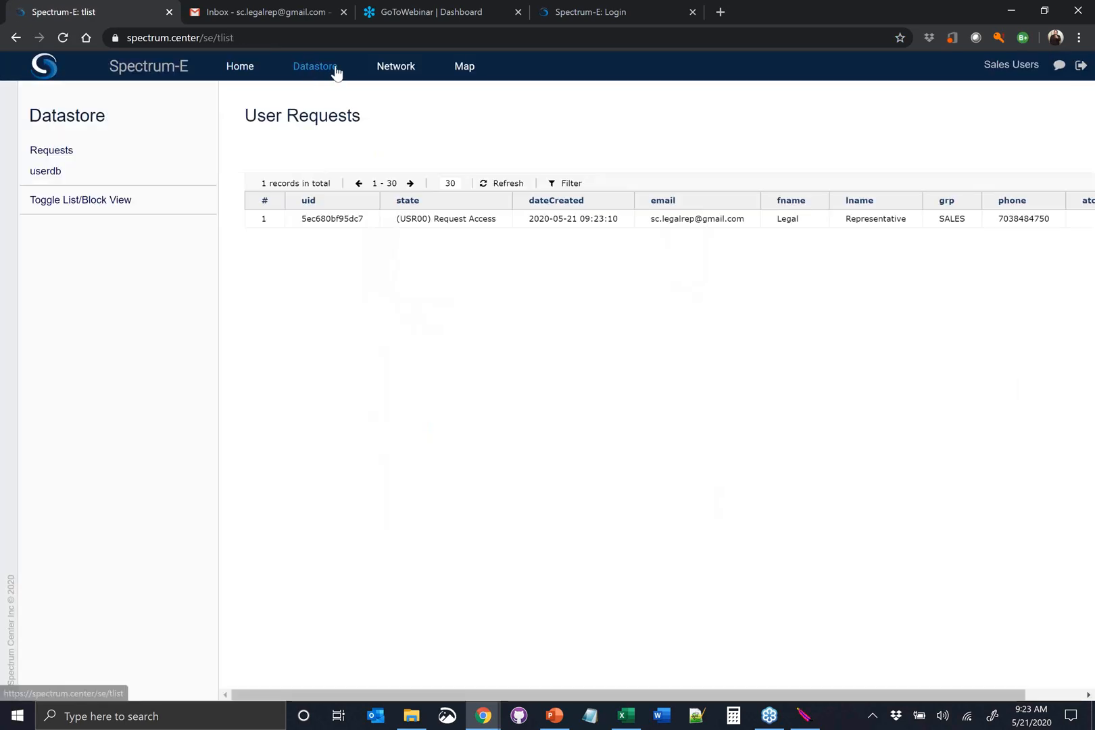
left_click(481, 223)
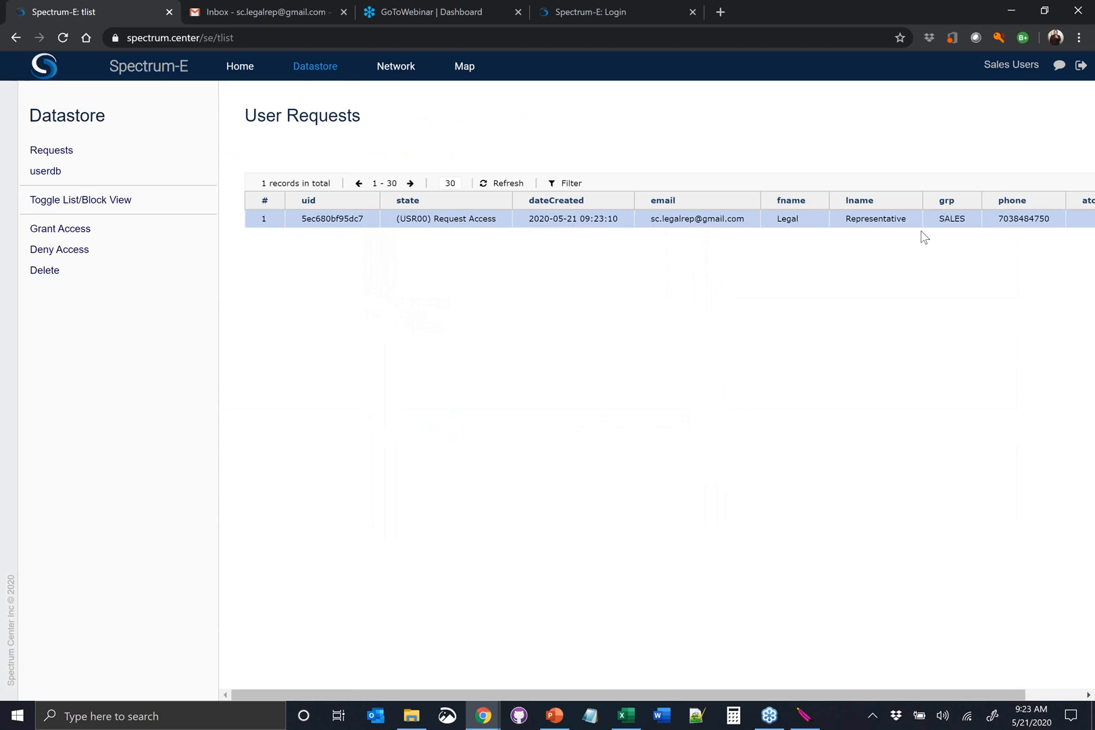
left_click(134, 234)
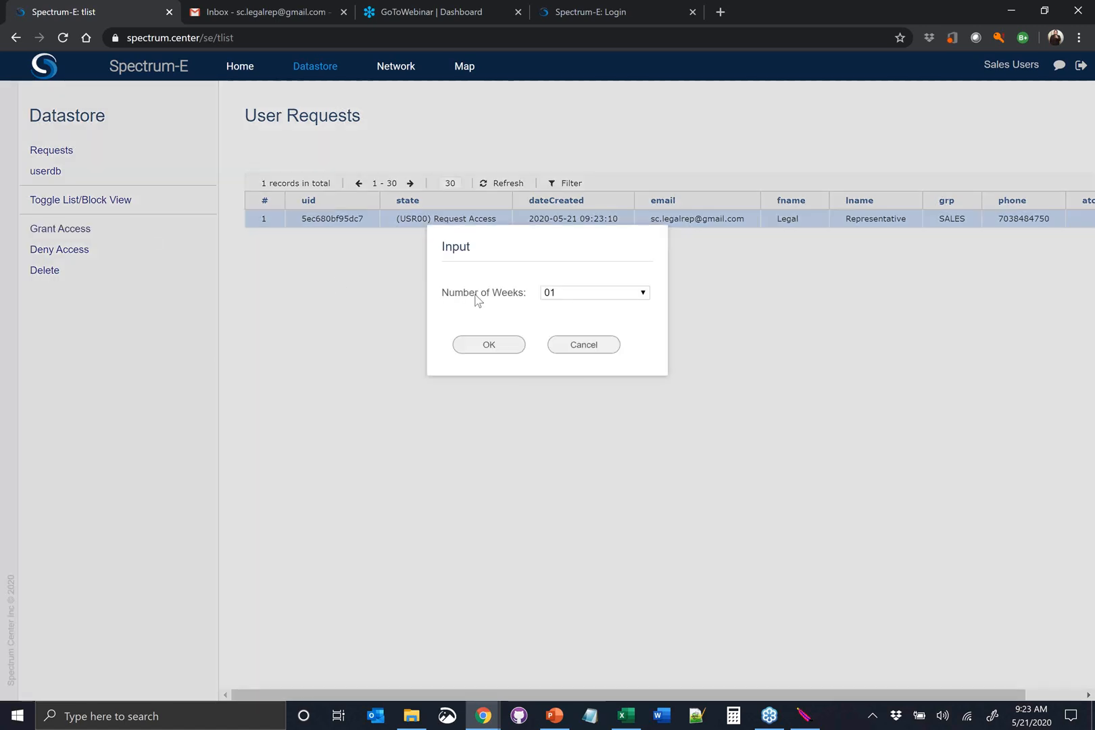
left_click(597, 298)
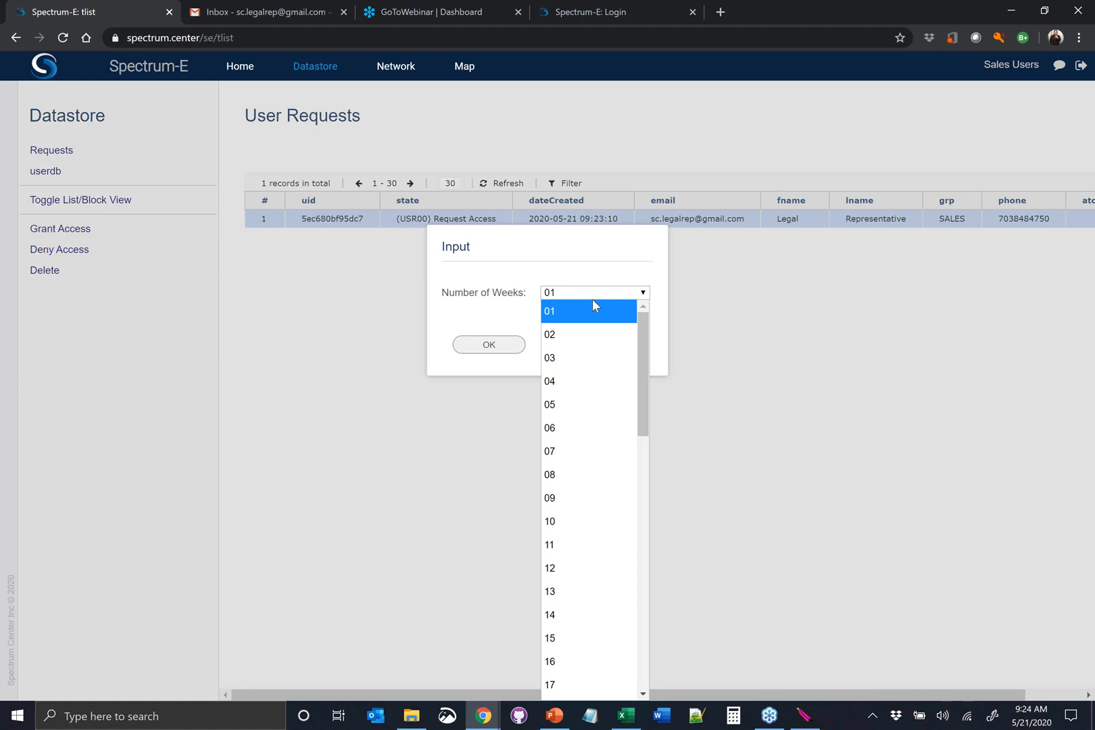
left_click(595, 312)
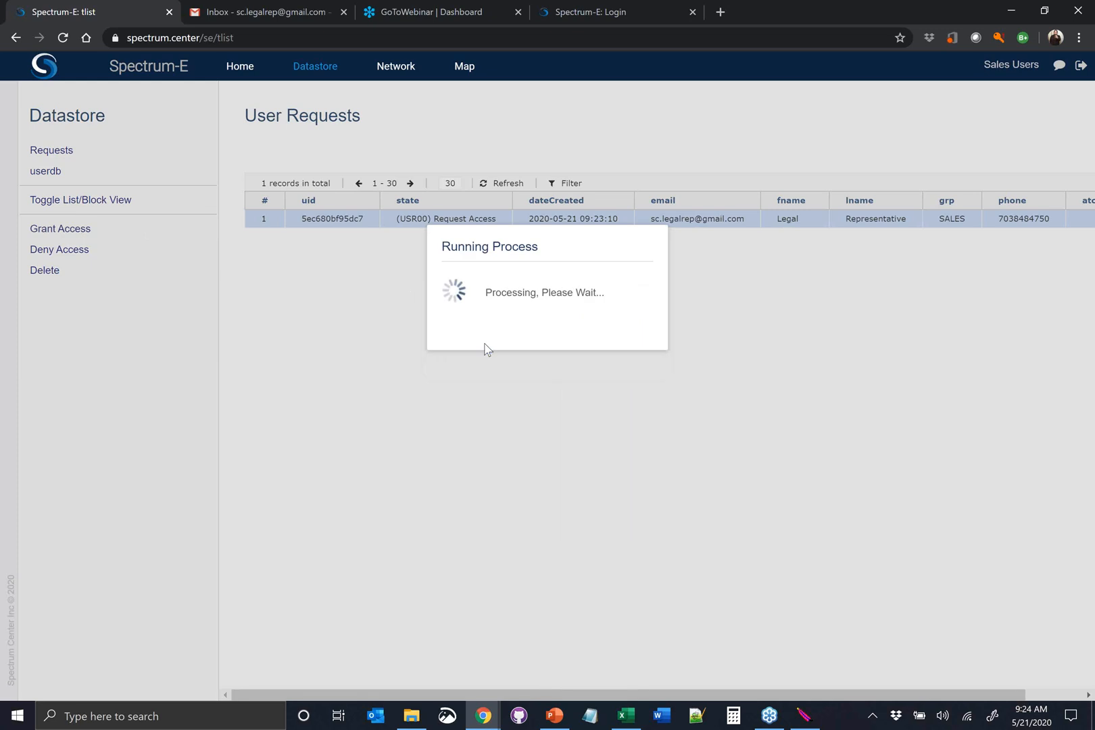
left_click(488, 346)
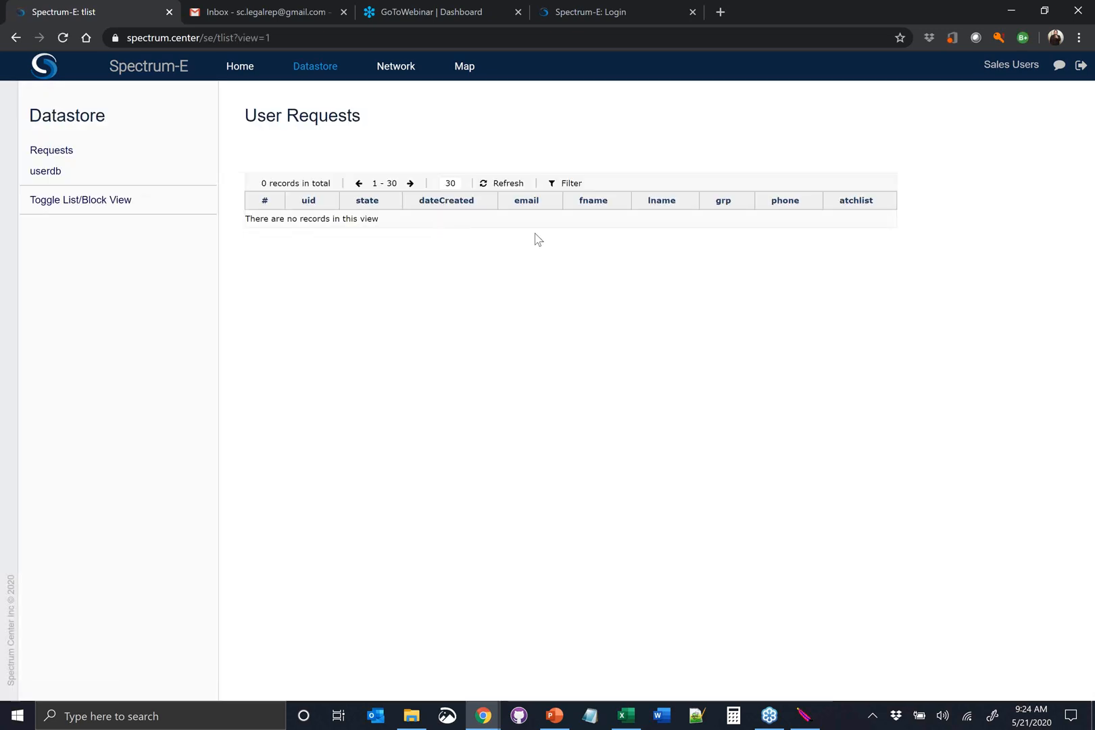
Open the userdb user list and select the second user's record
left_click(148, 173)
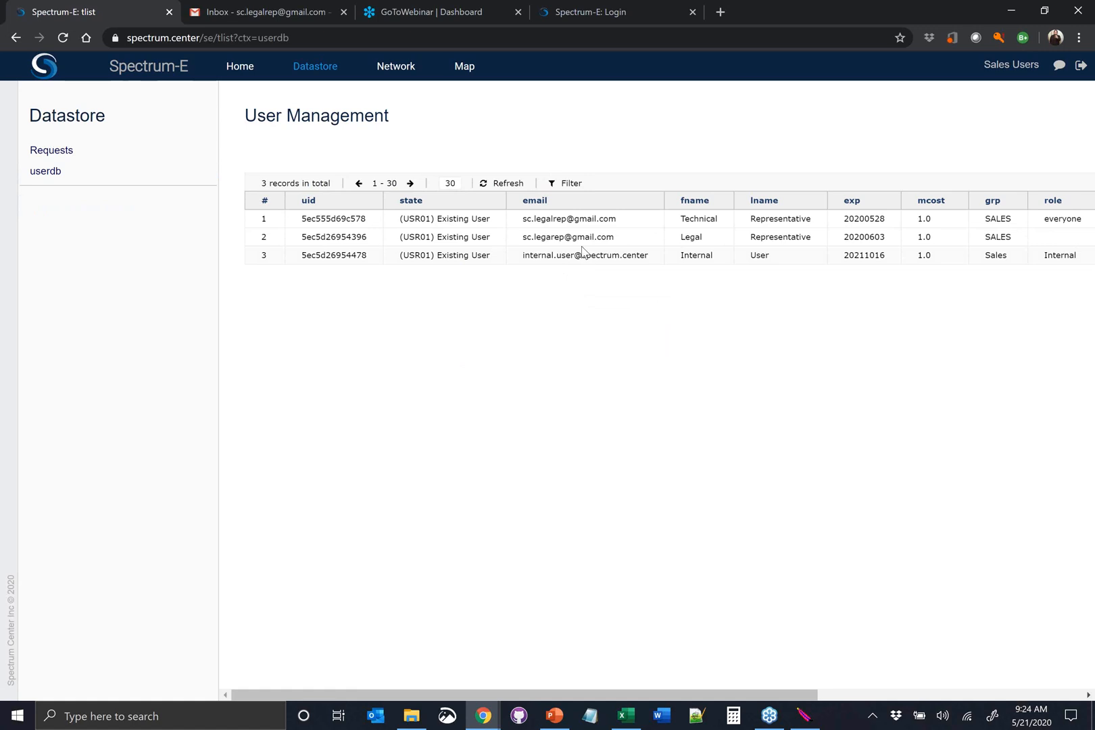
left_click(568, 241)
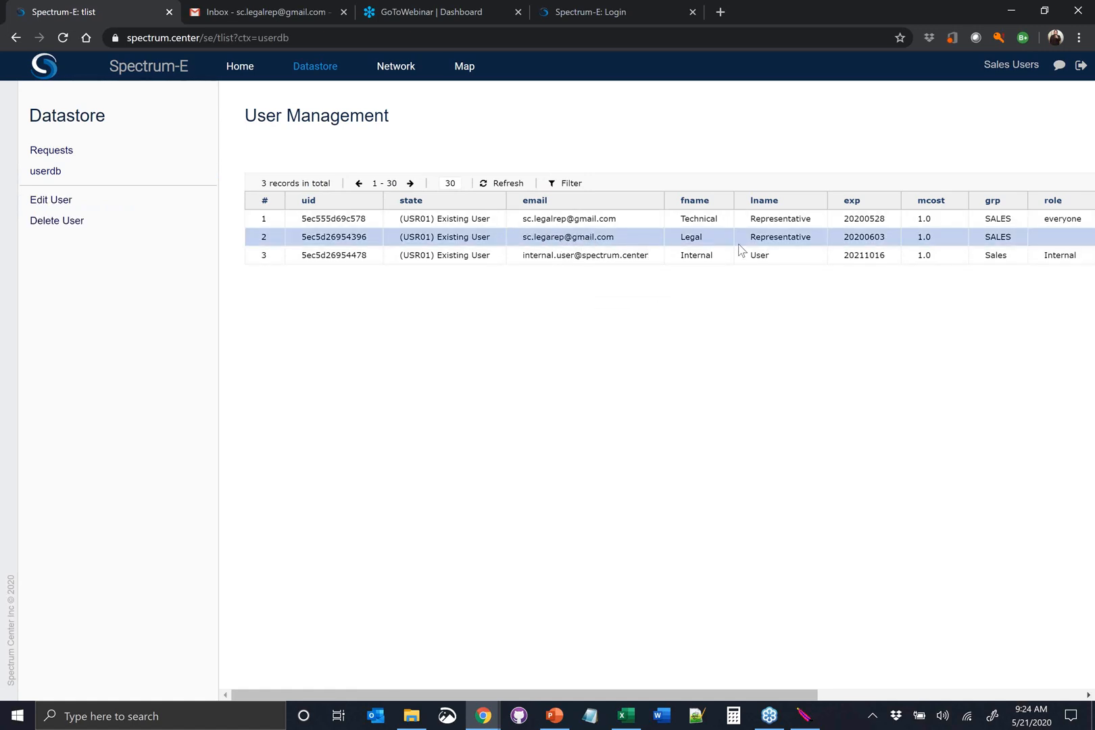
Switch to the Gmail inbox and open the "Your Access to Spectrum-E" message
left_click(255, 12)
left_click(71, 169)
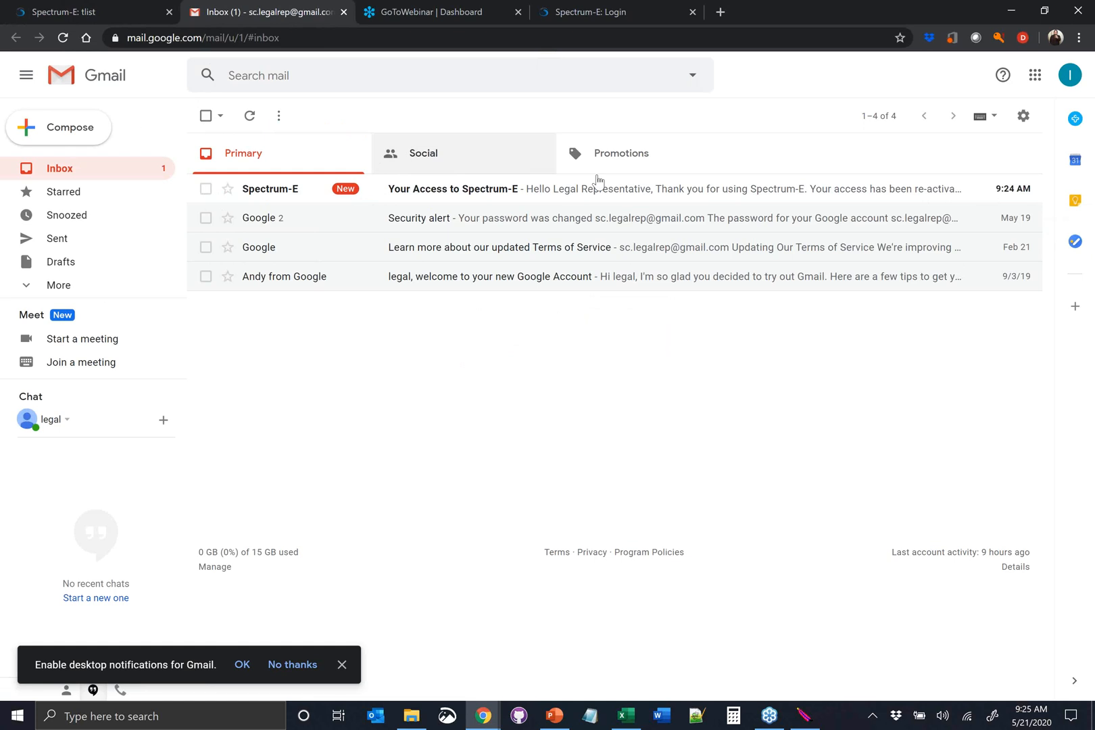
left_click(1074, 77)
left_click(1073, 77)
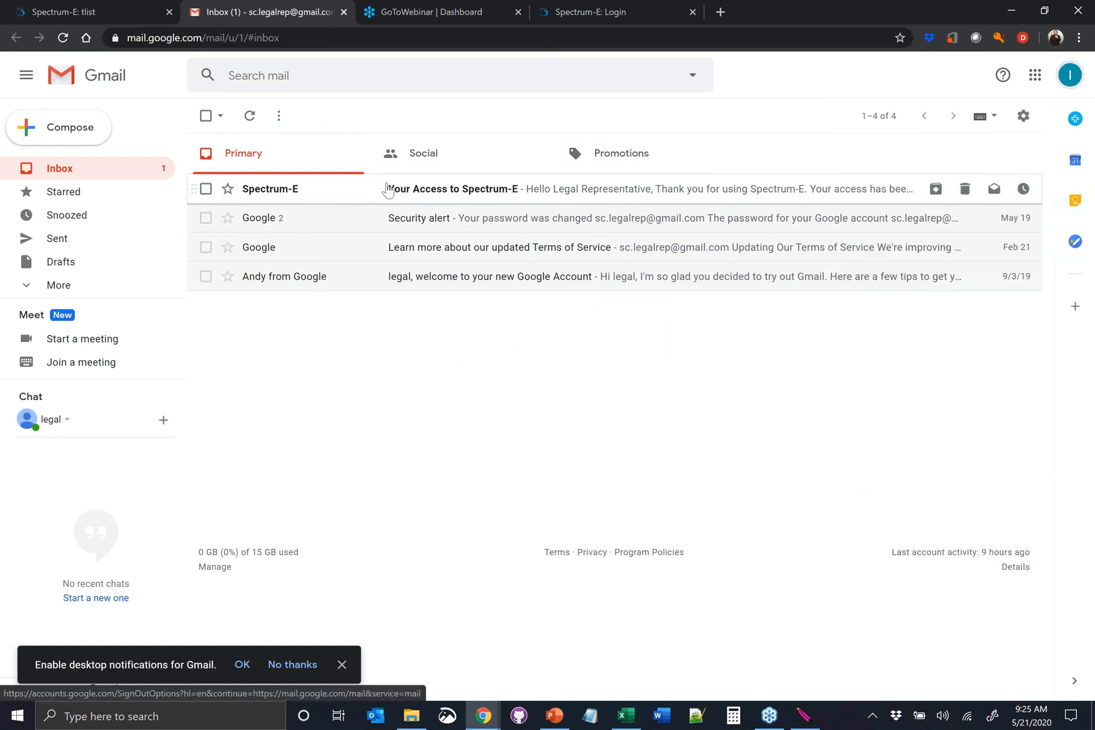
left_click(454, 192)
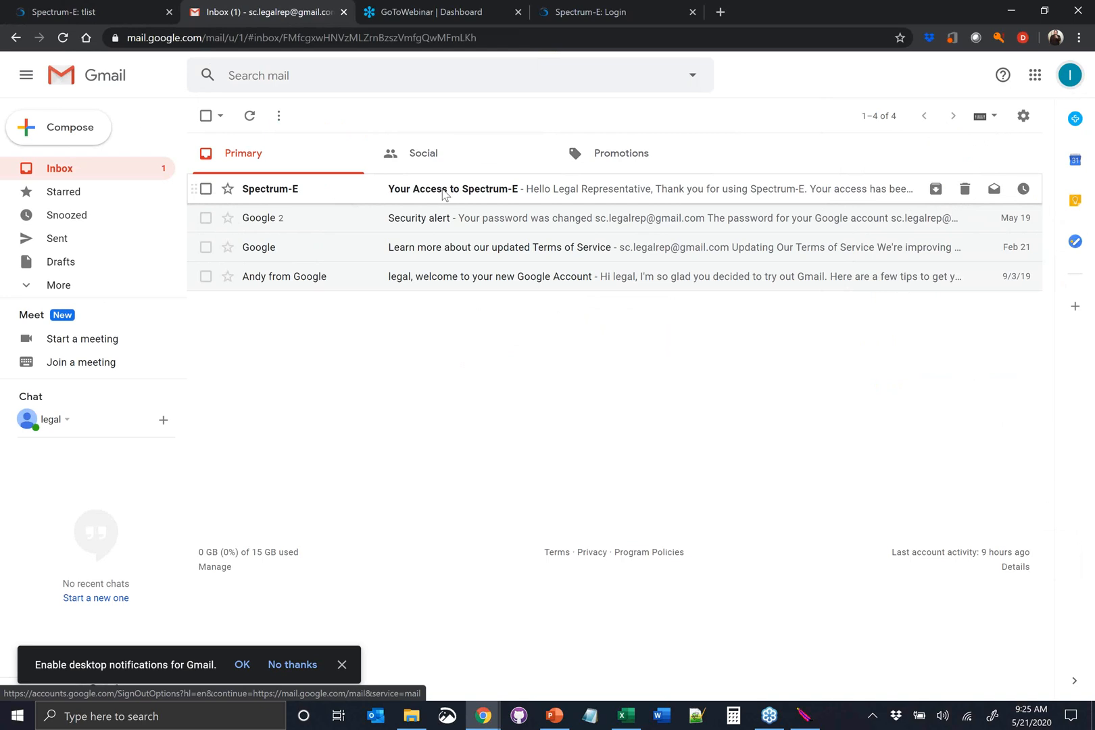
Switch back to Spectrum-E, sign out the administrator and log in with the requester's e-mail address
left_click(120, 11)
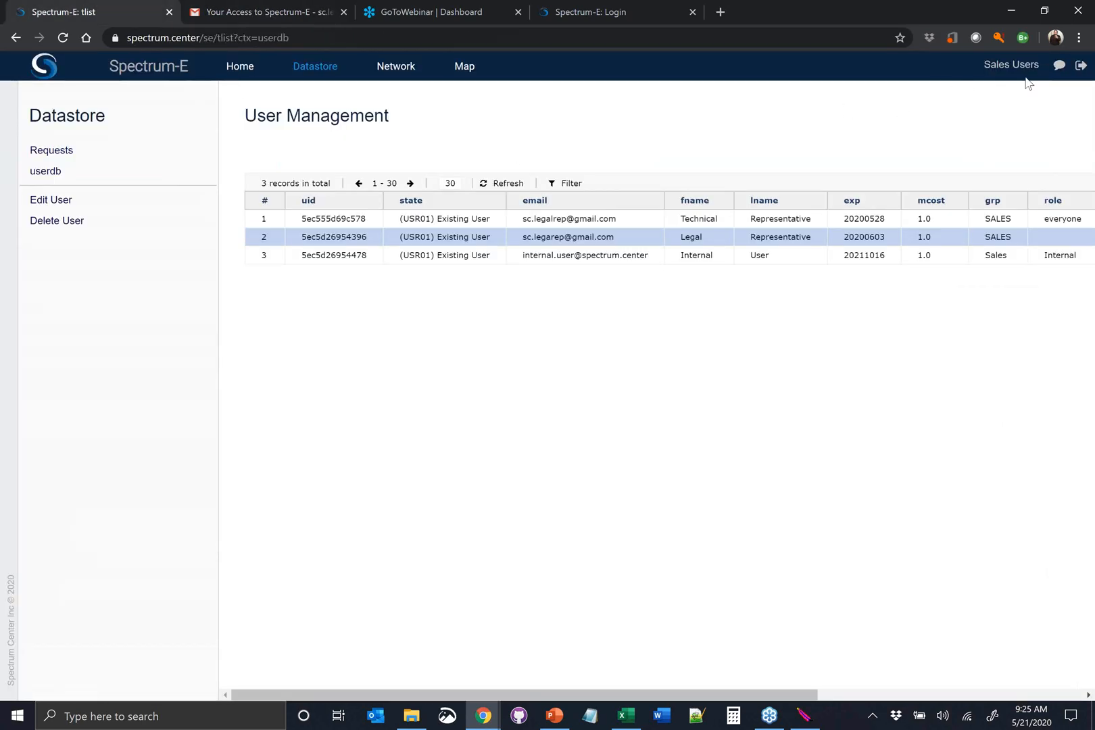
left_click_drag(558, 310, 390, 295)
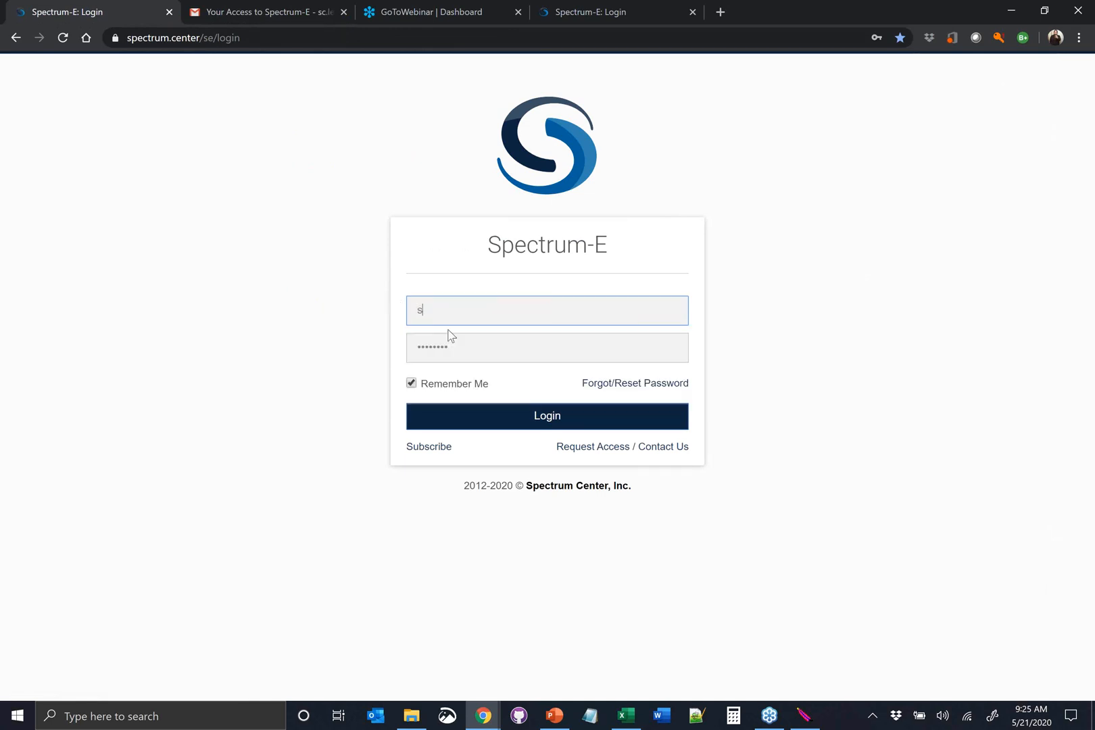
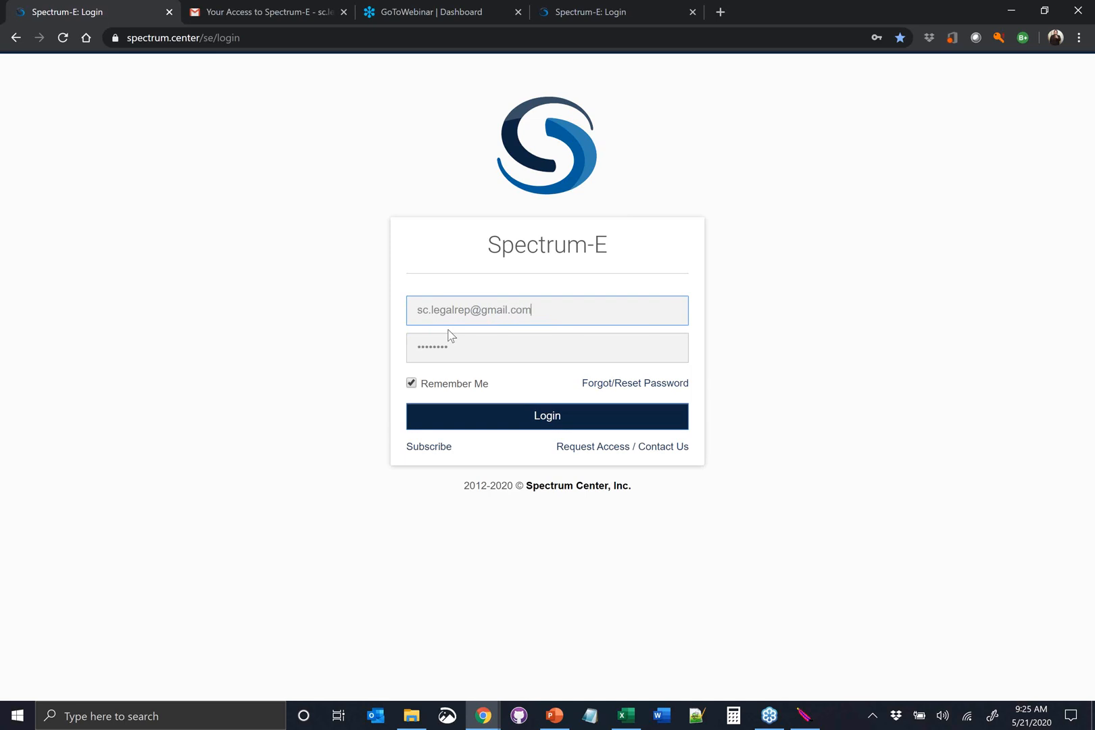
left_click(541, 418)
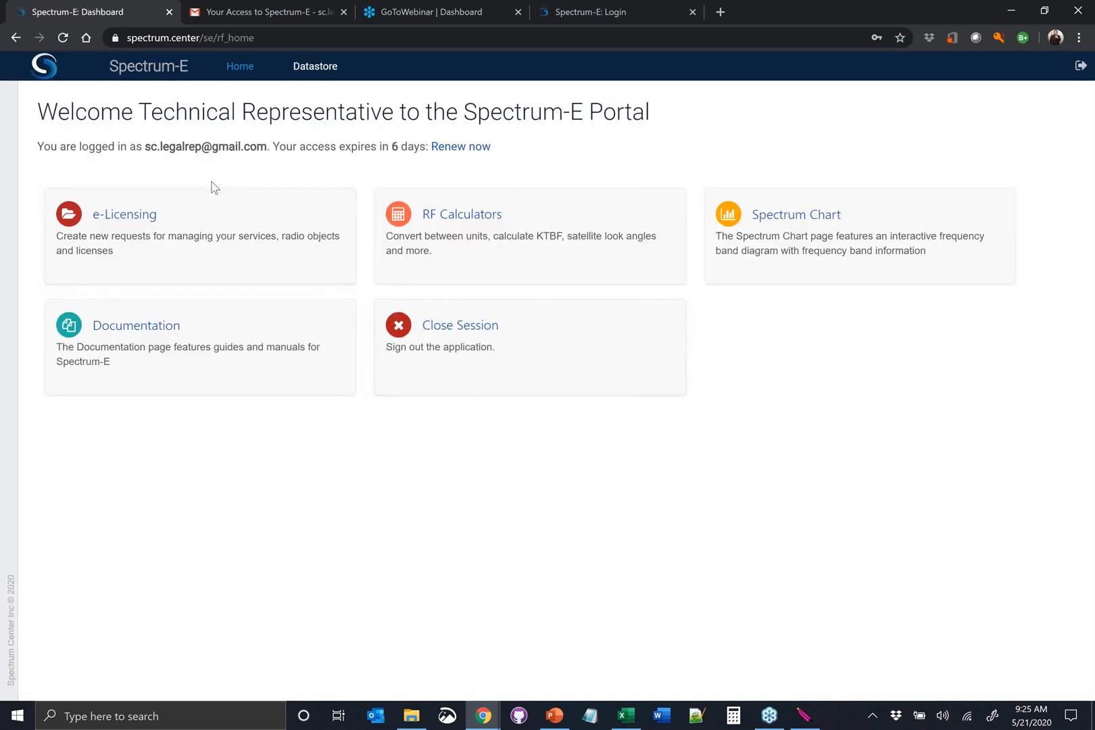
View the registered organizations in the e-Licensing module, and sign out of the portal
left_click(122, 221)
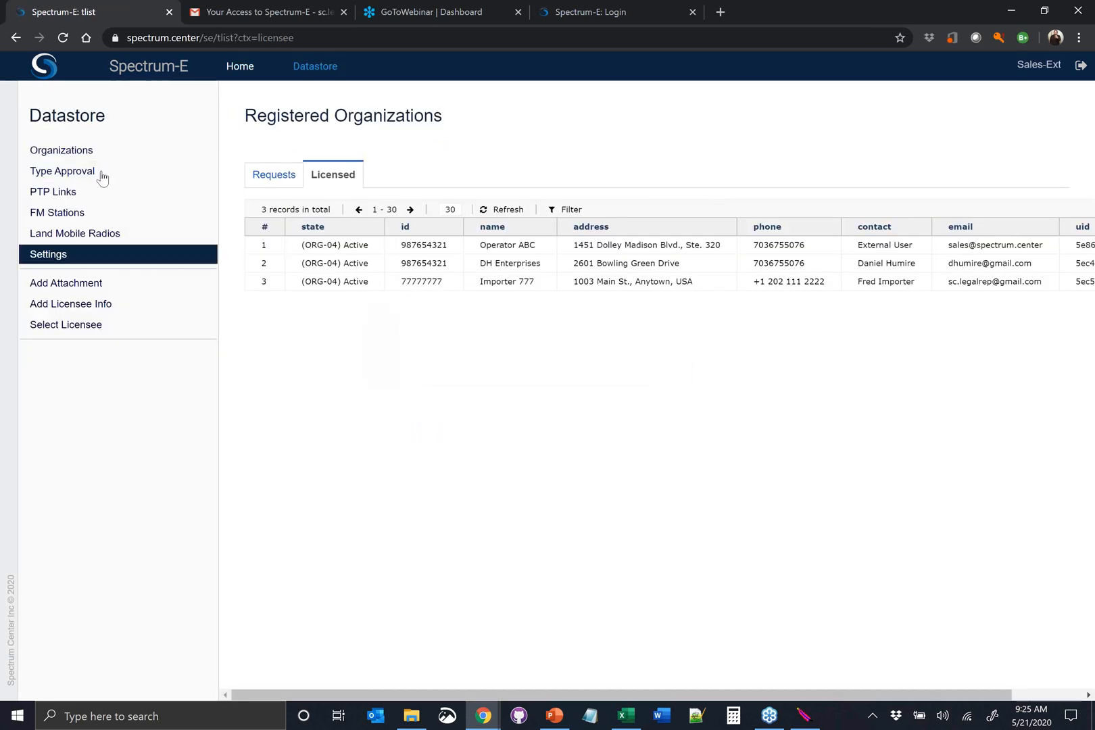
left_click(1078, 69)
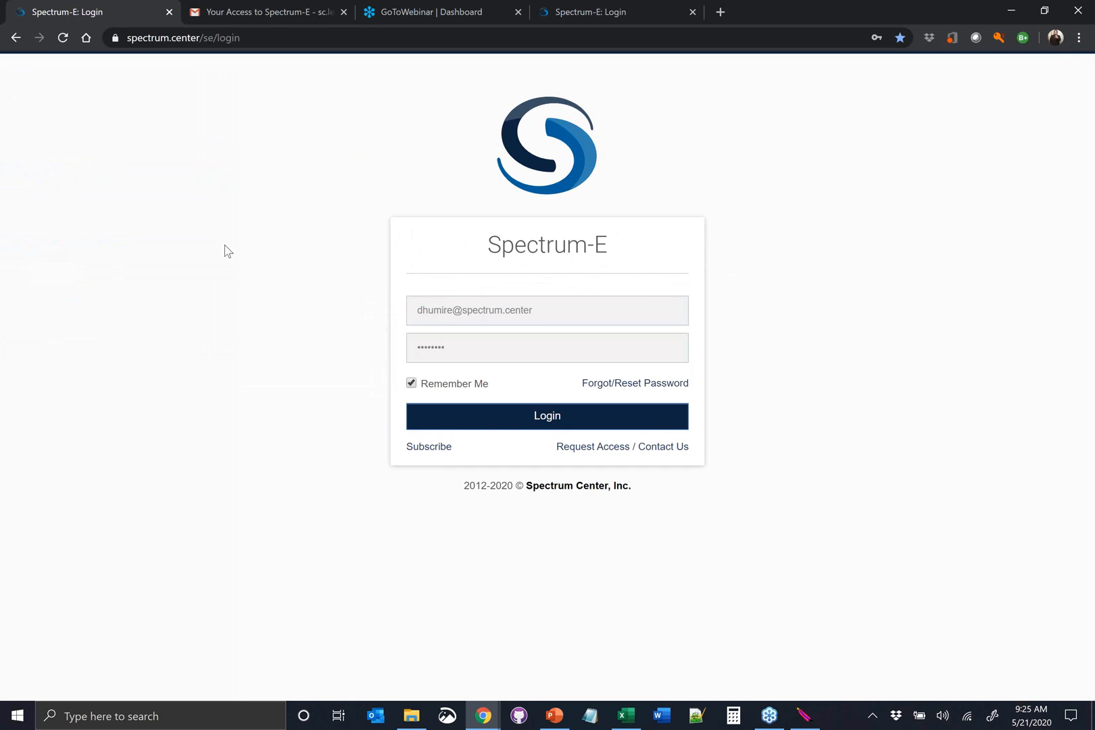
Switch to the localhost Spectrum-E login page and log in with the prefilled requester account
left_click(570, 11)
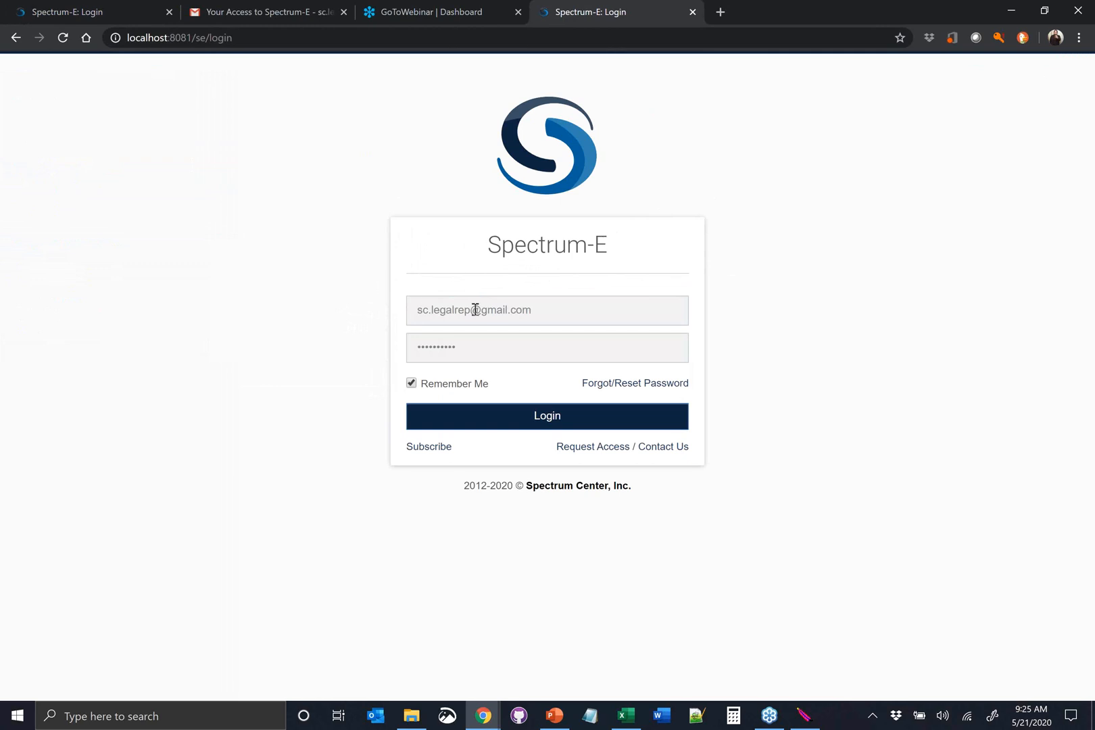
left_click_drag(541, 310, 414, 313)
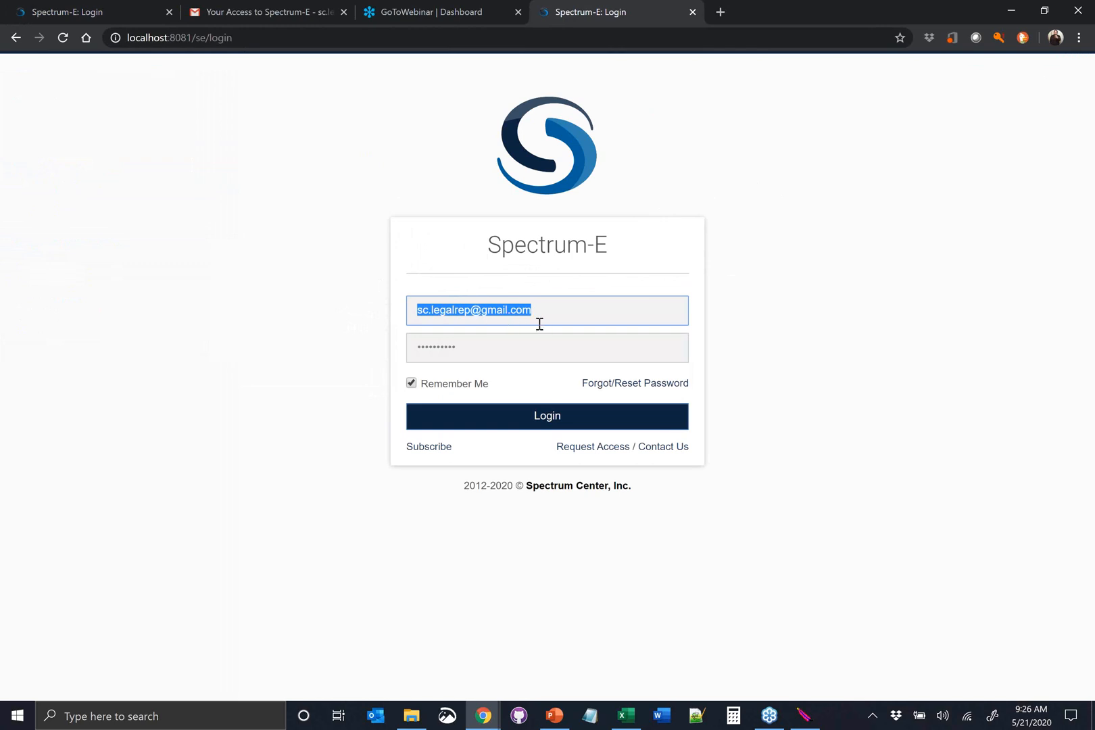
left_click(522, 414)
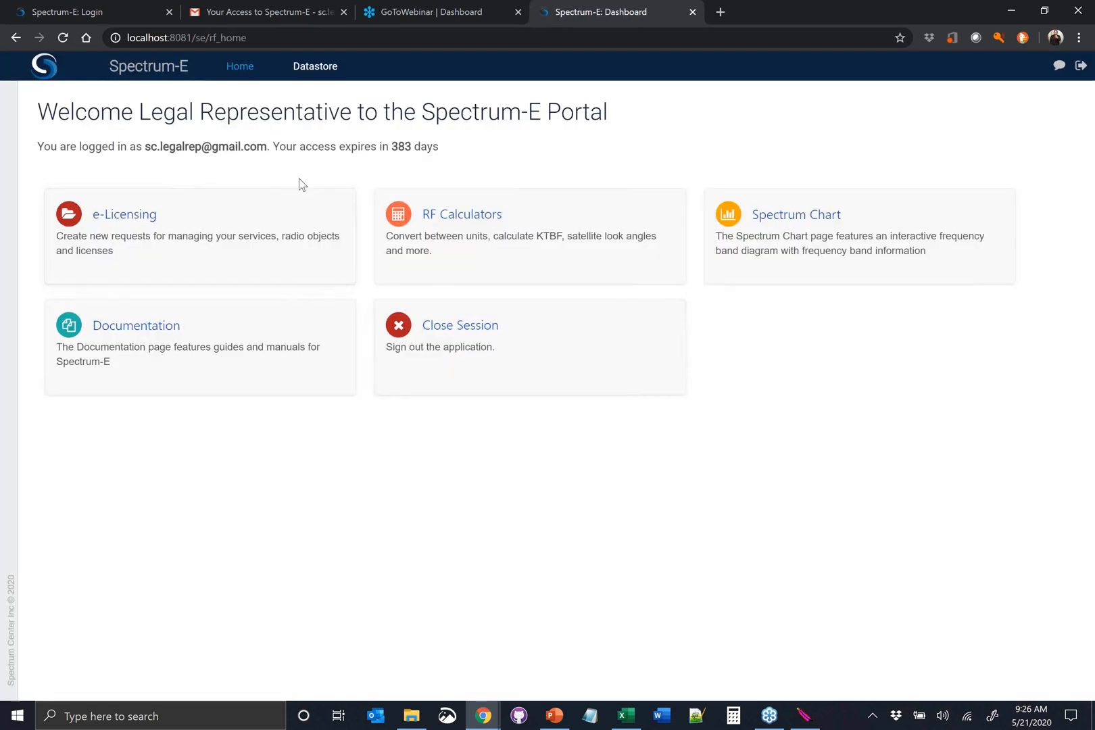
Open the e-Licensing module and select the licensed organization Importer 777
left_click(125, 215)
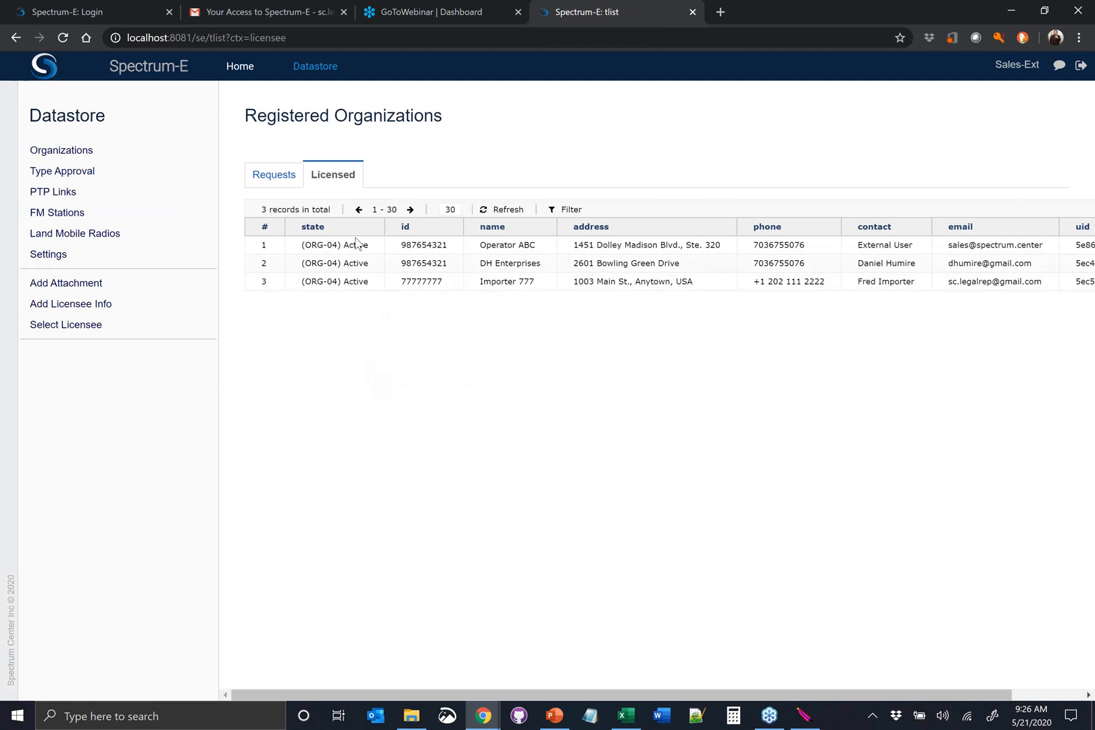
left_click(358, 283)
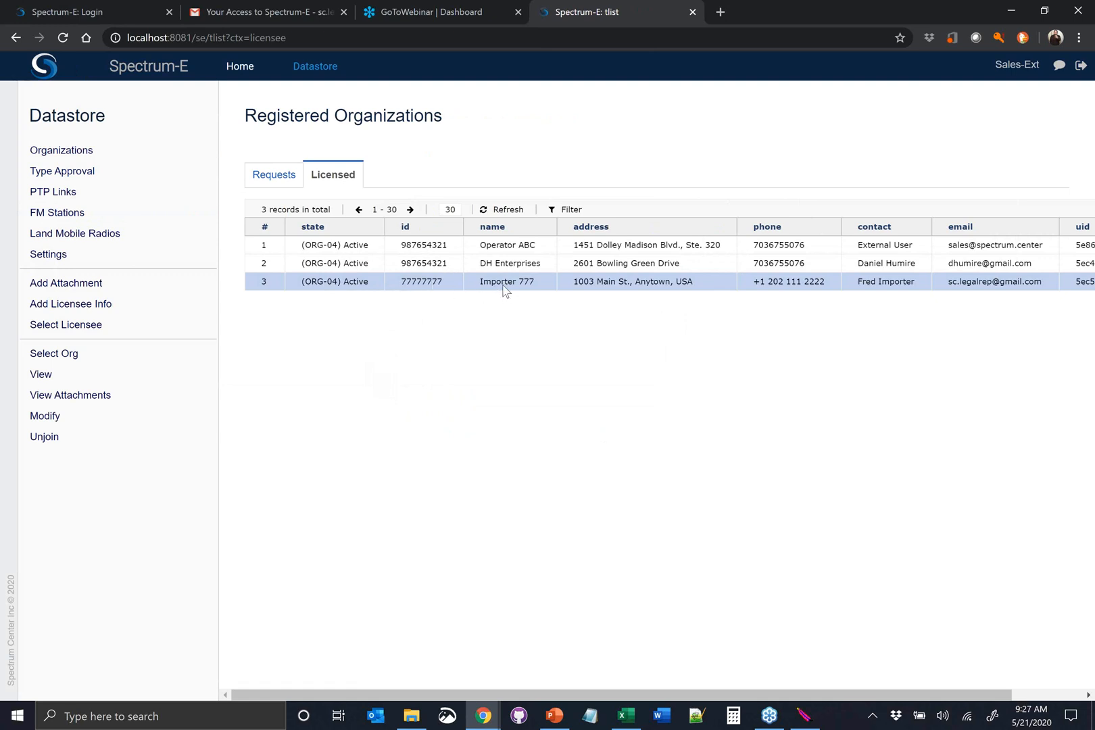
Set Importer 777 as the working organization and view its type approval and PTP link requests
left_click(101, 355)
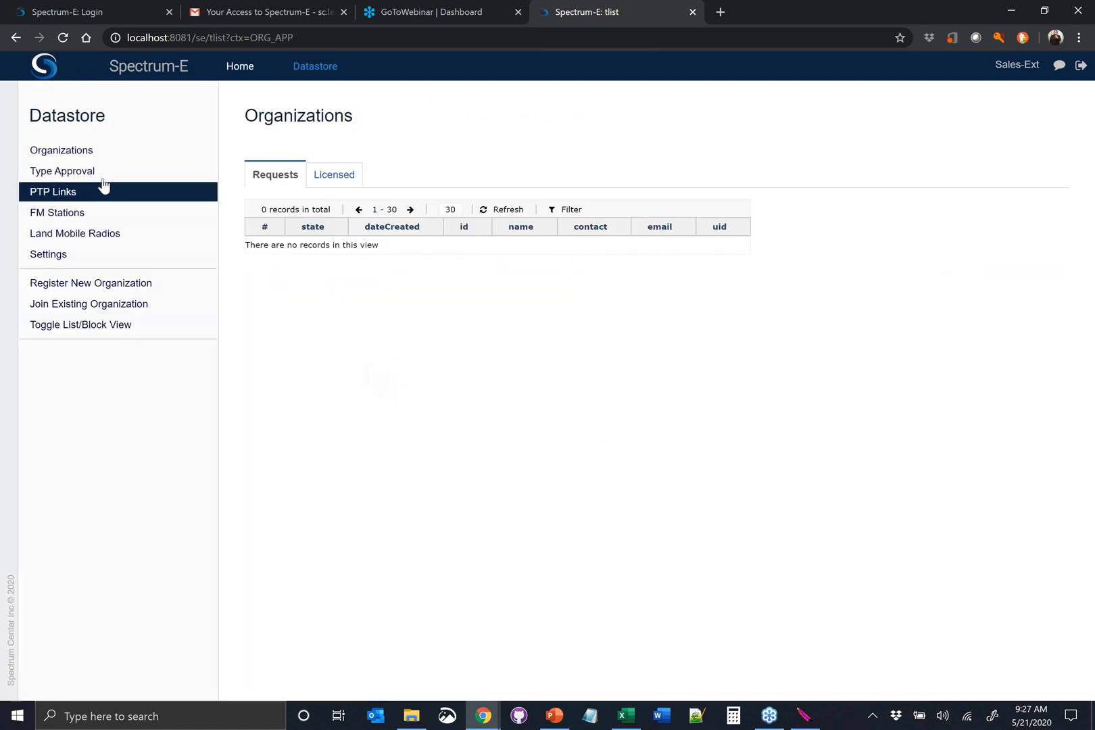
left_click(103, 182)
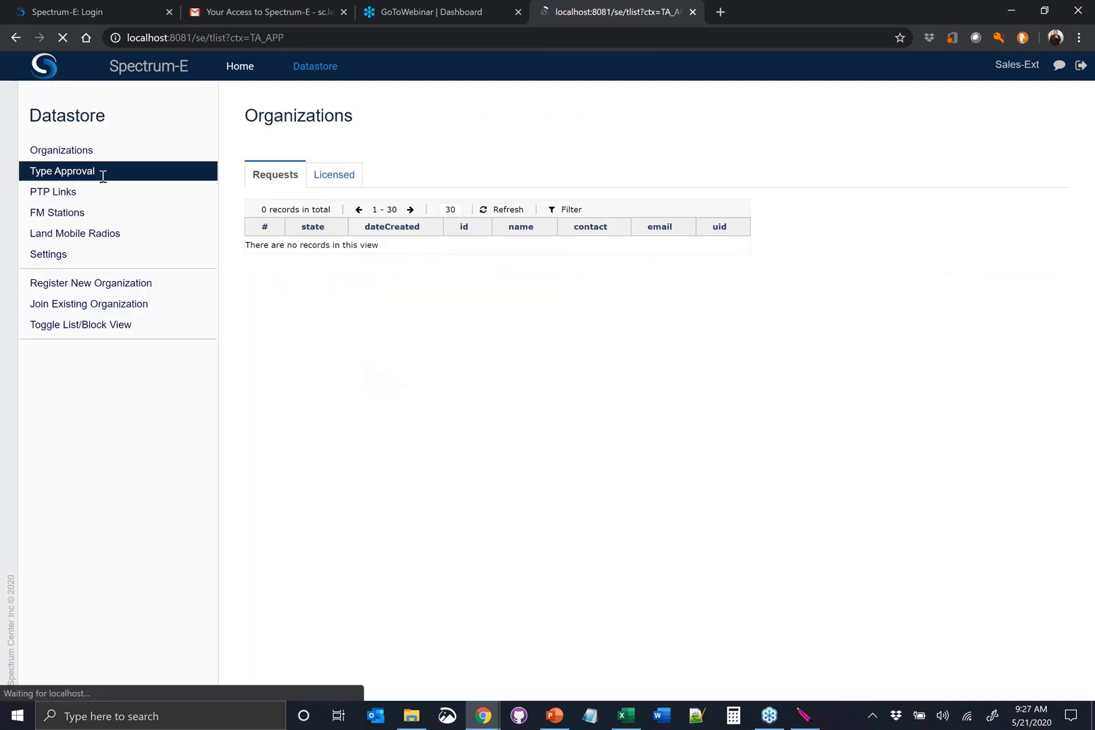
left_click(54, 195)
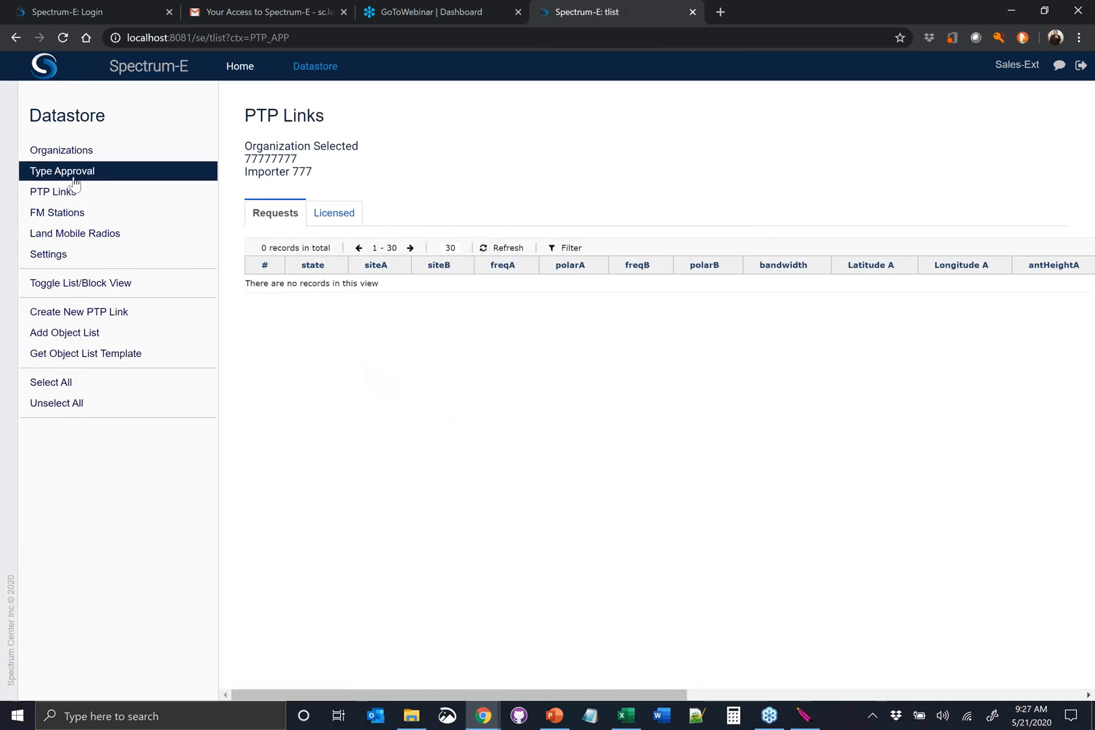
left_click(73, 177)
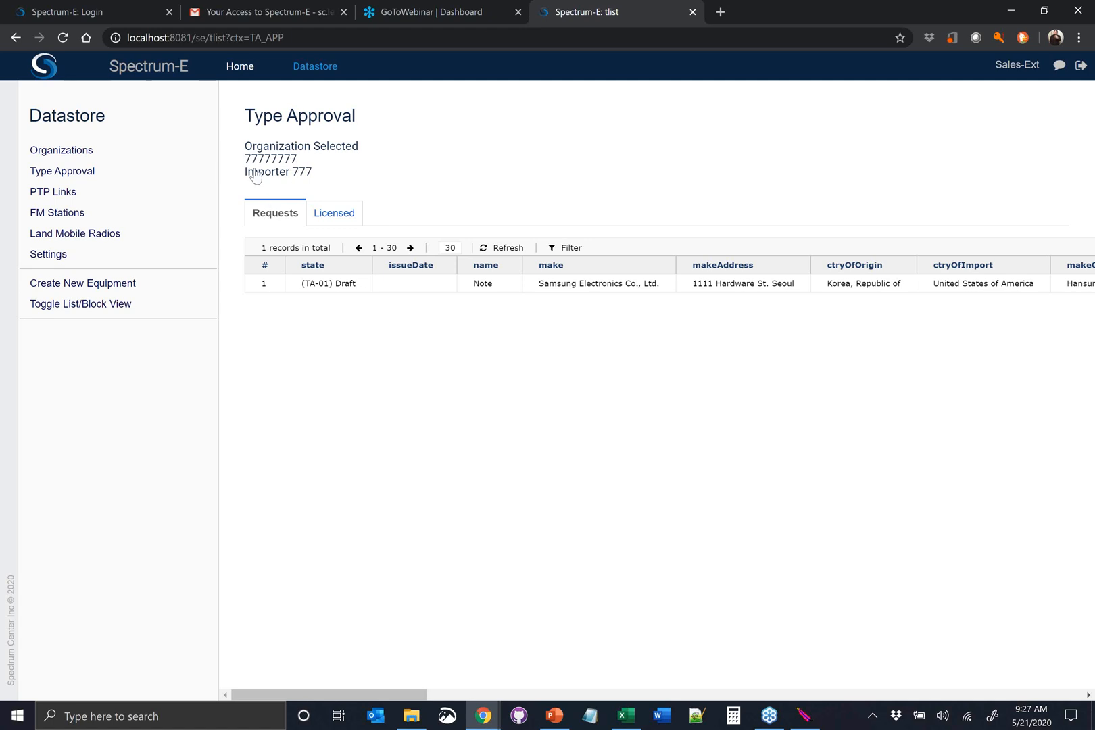
Check the licensed and requested organizations, and start registering a new organization
left_click(143, 158)
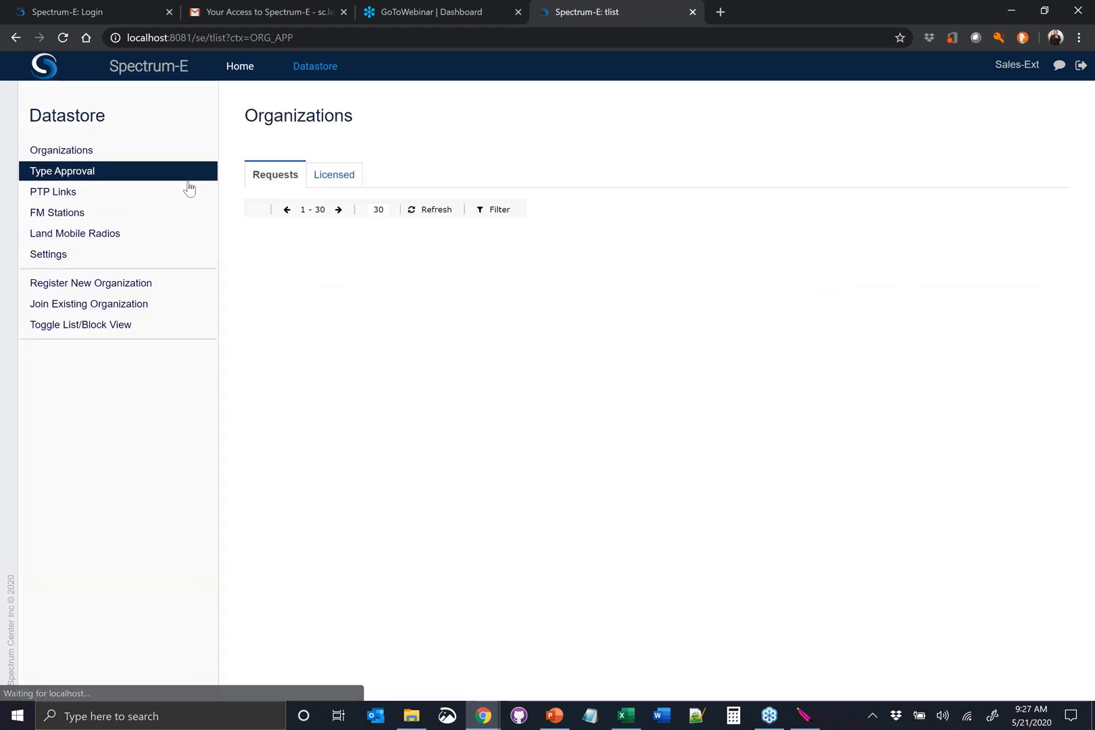
left_click(323, 180)
left_click(274, 177)
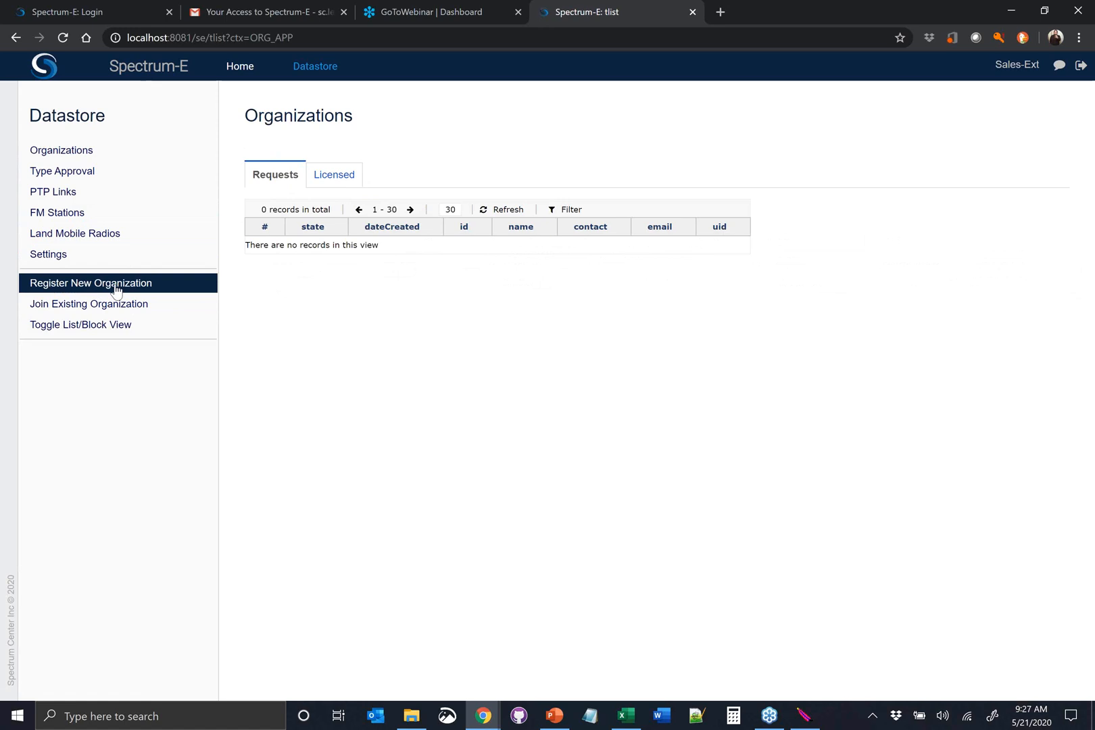
left_click(75, 289)
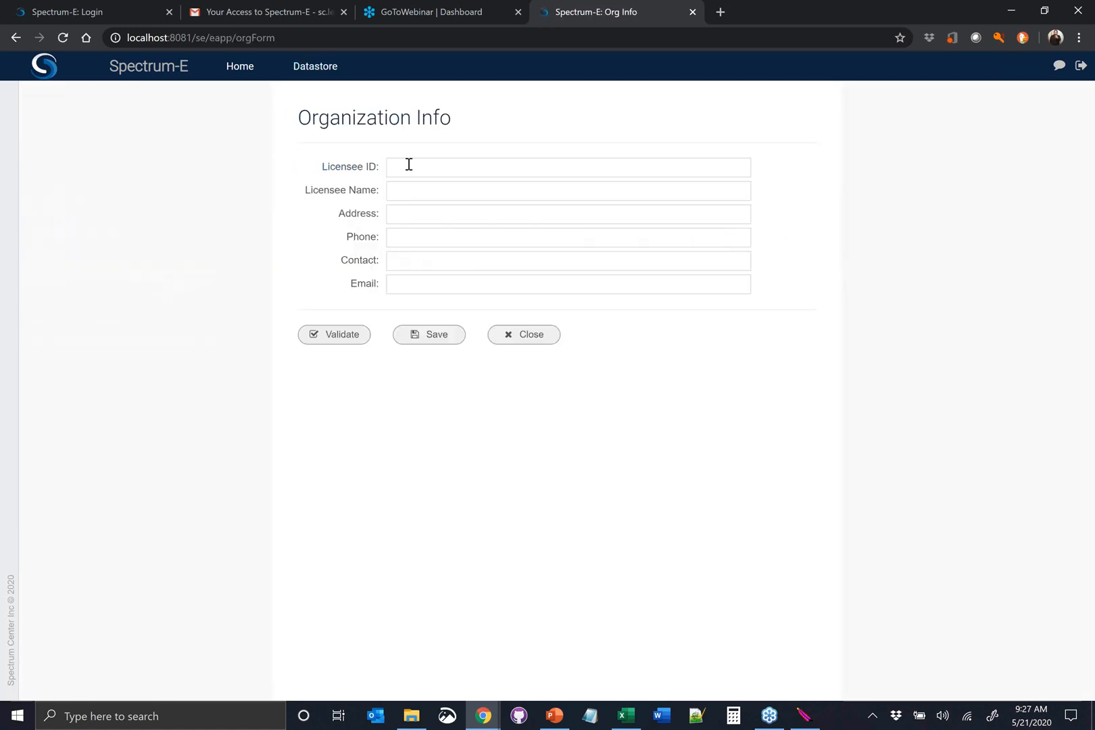
Enter the new organization's licensee ID and address, with Importer 888 as the licensee name
left_click(409, 165)
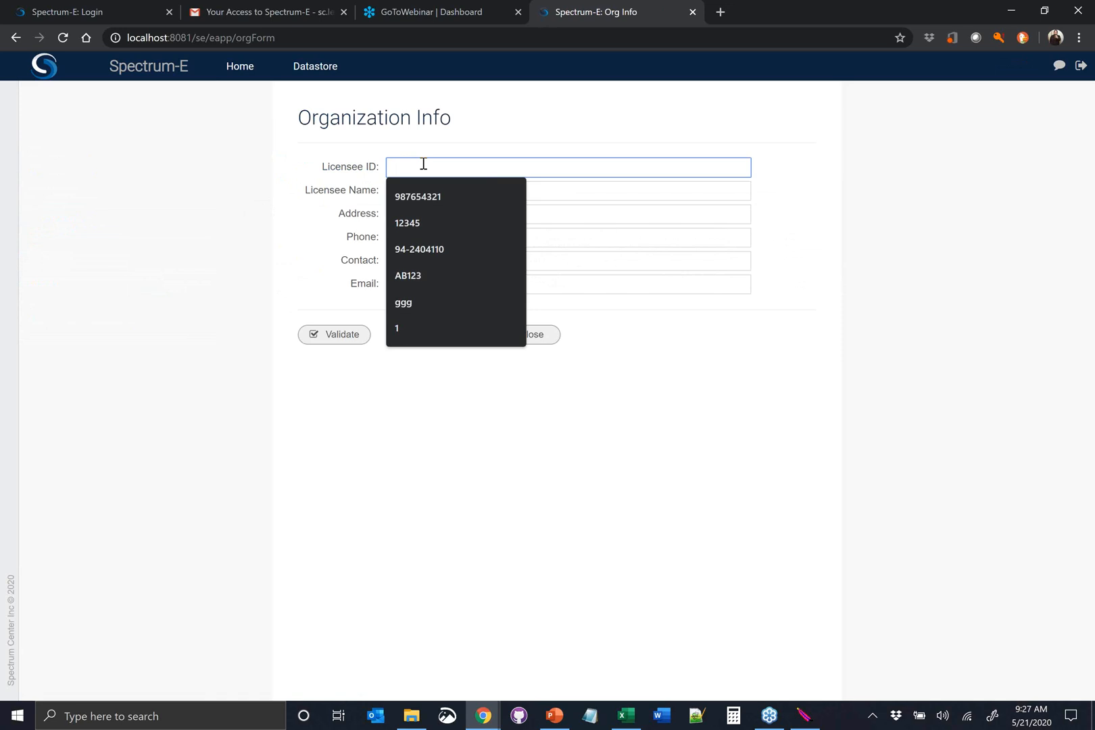
type("888888")
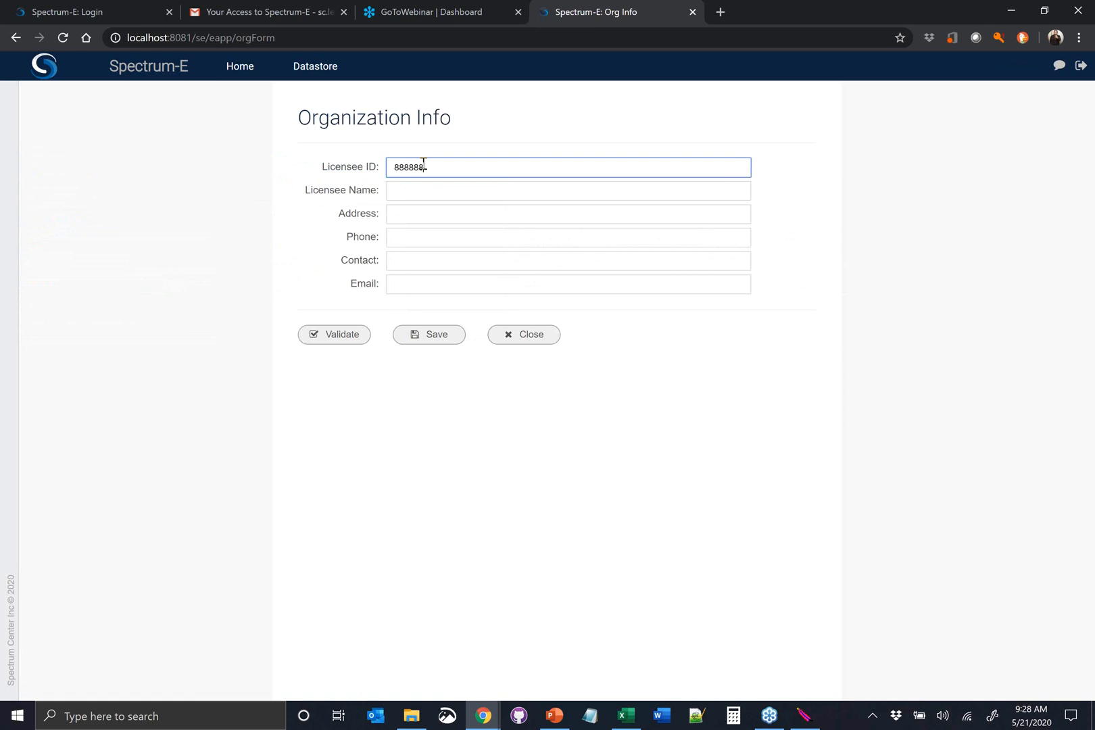
left_click(419, 194)
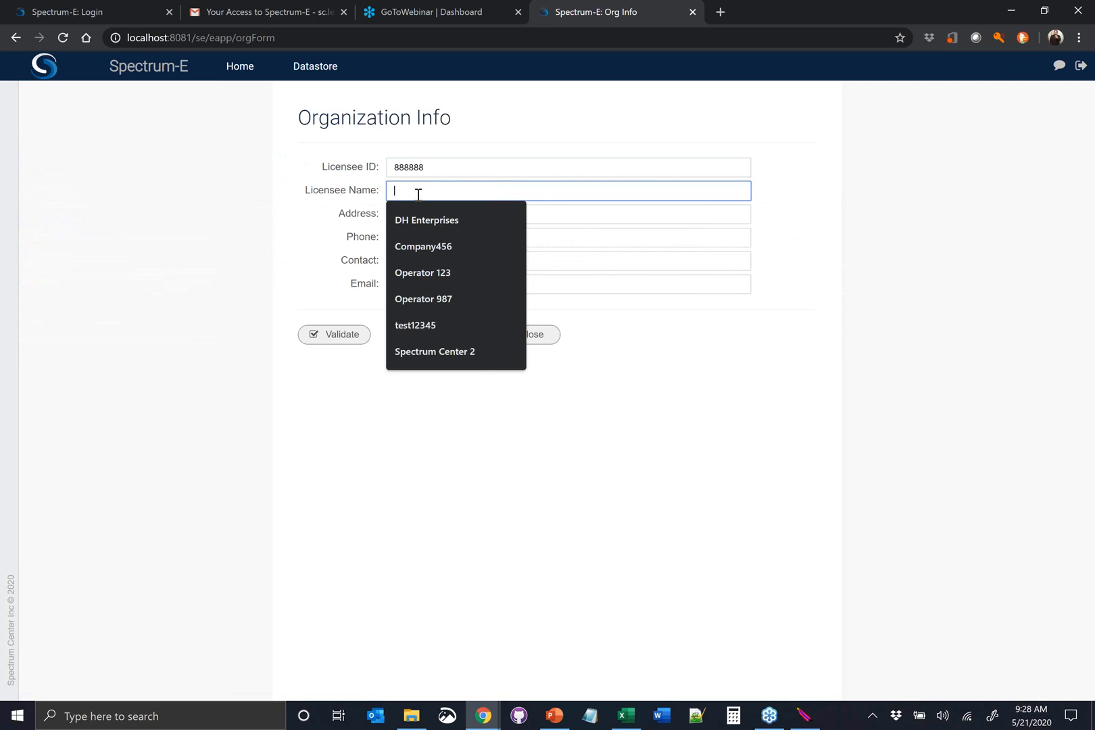
type("Importer ")
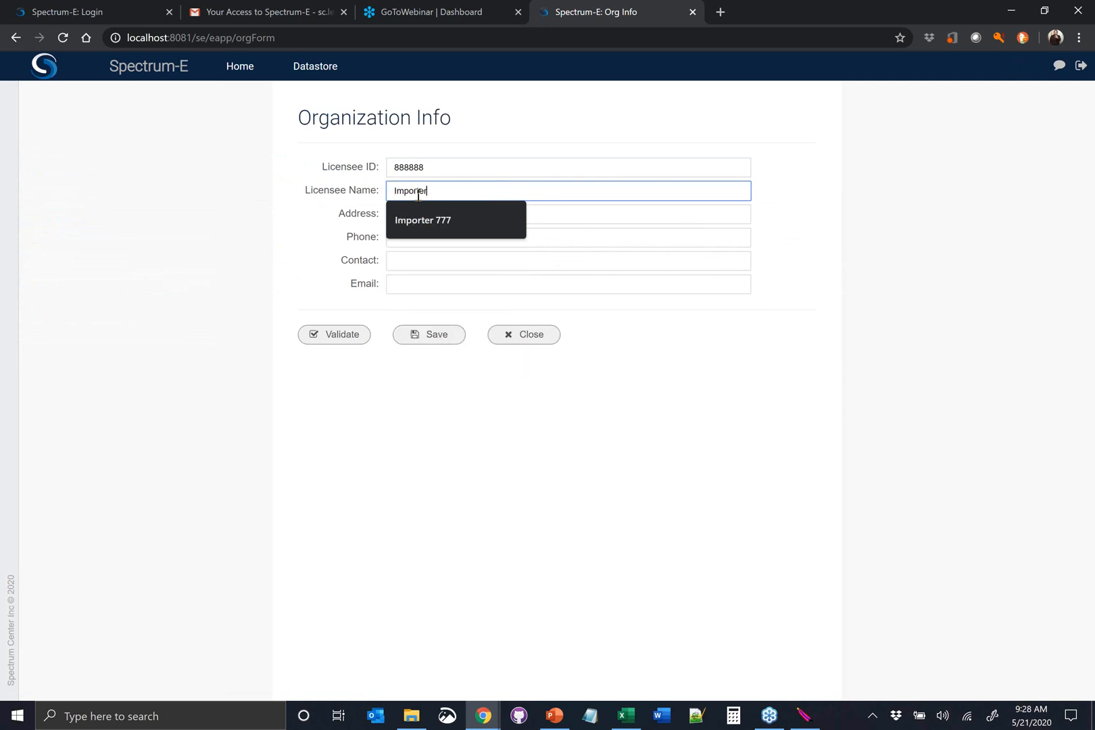
type("888")
key("Tab")
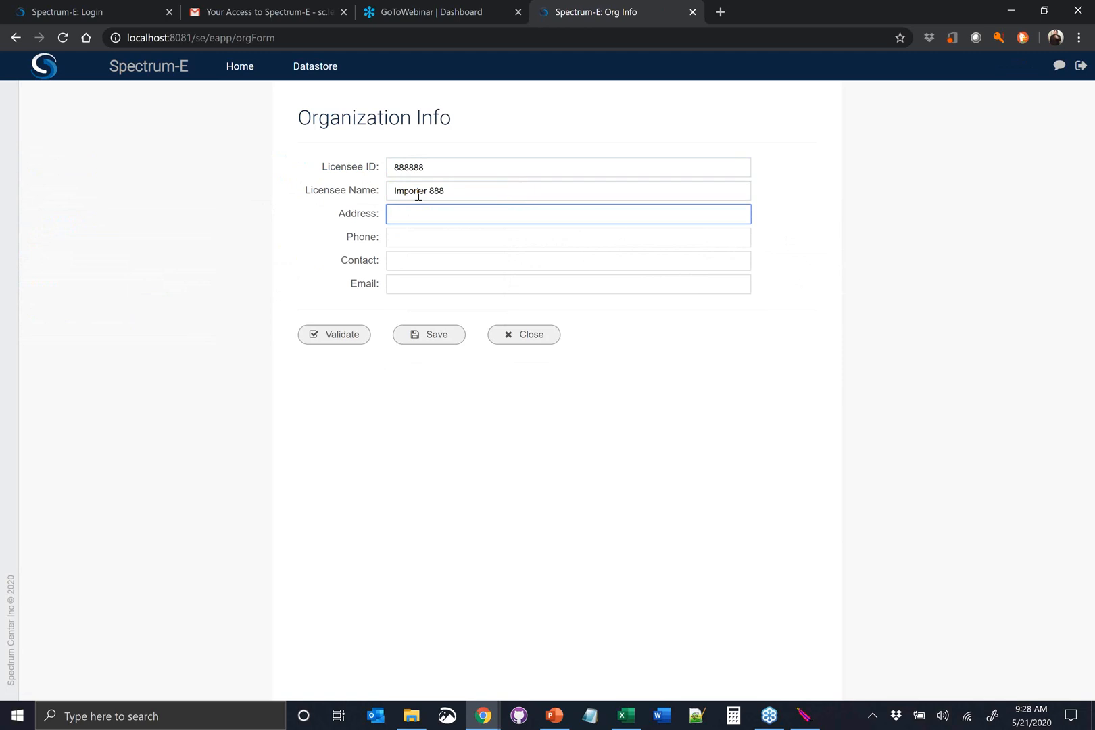
type("Anytown USA")
key("Tab")
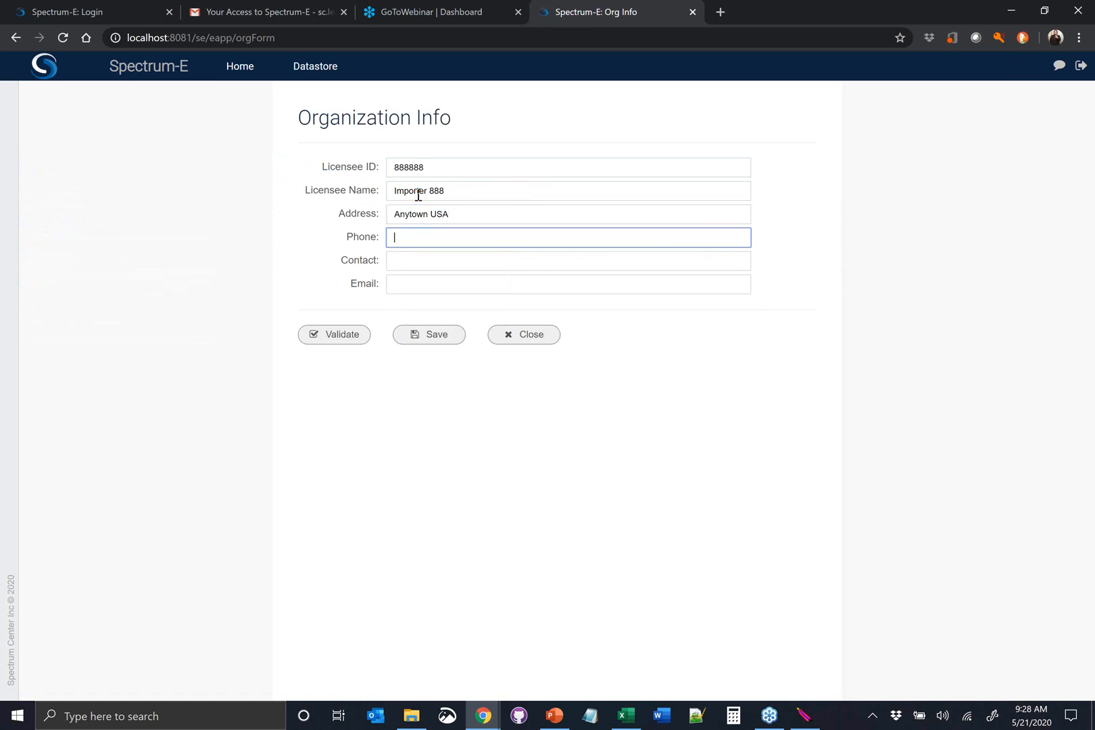
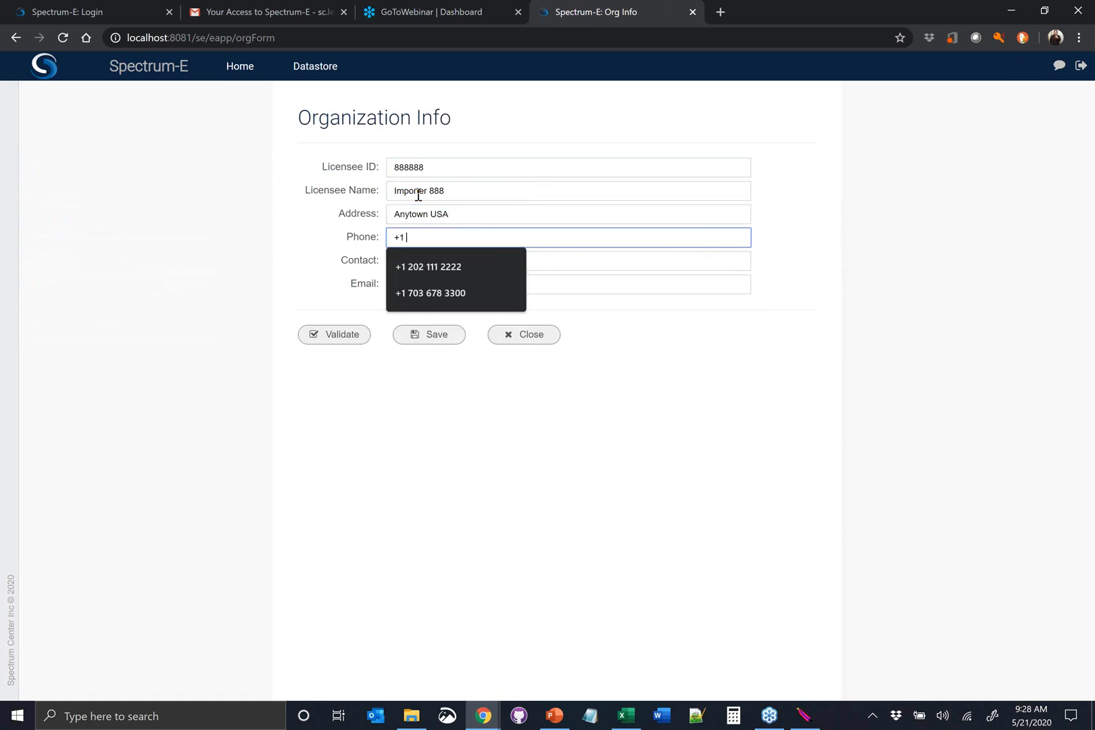
Fill in the organization's phone number, and validate and save the form with contact and e-mail left blank
key("Tab")
key("Tab")
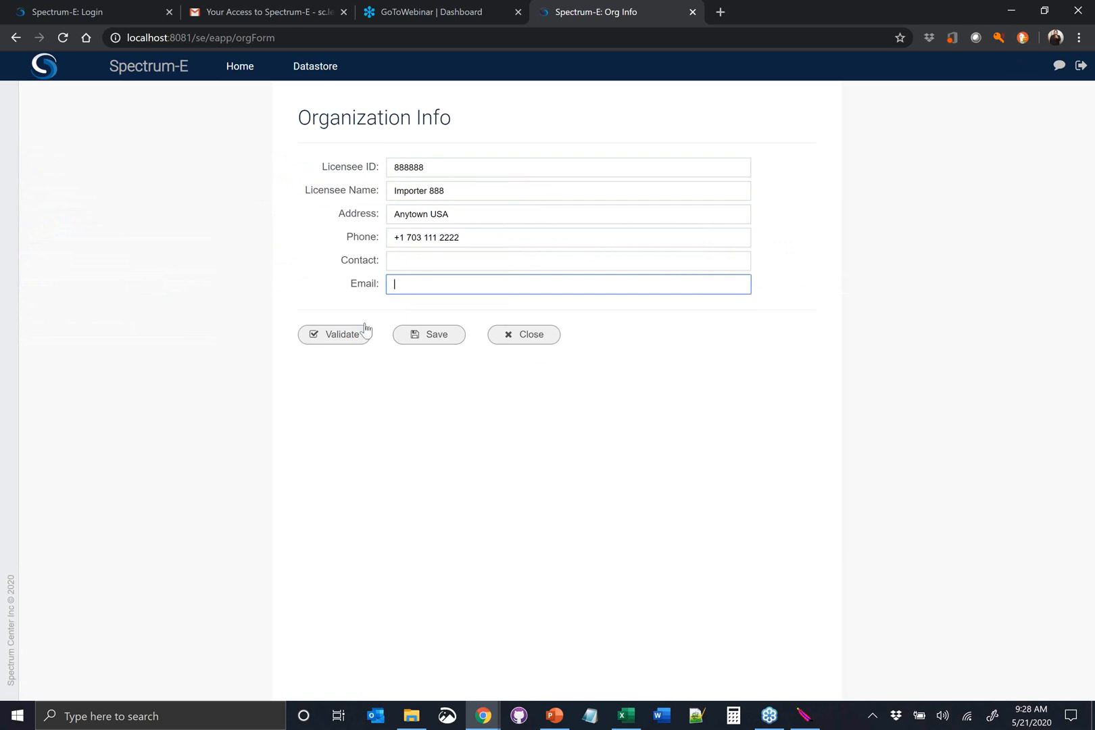
left_click(333, 335)
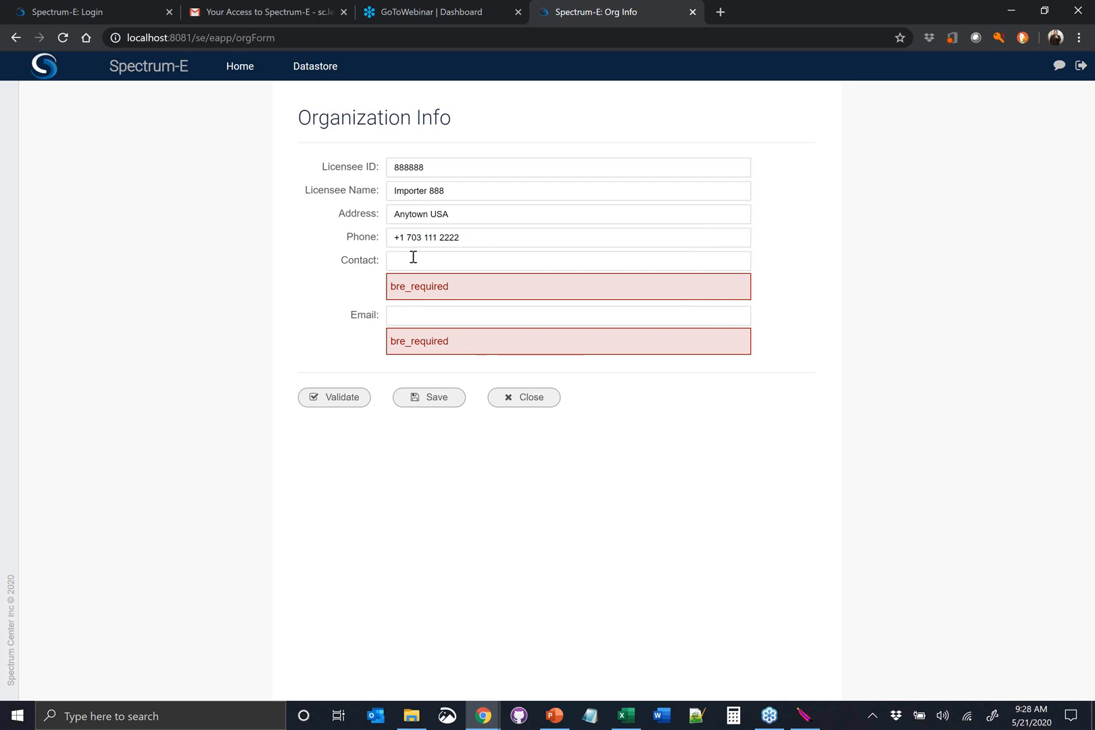
left_click(417, 399)
Reopen the Importer 888 draft for editing and fill in the contact's full name
left_click(336, 250)
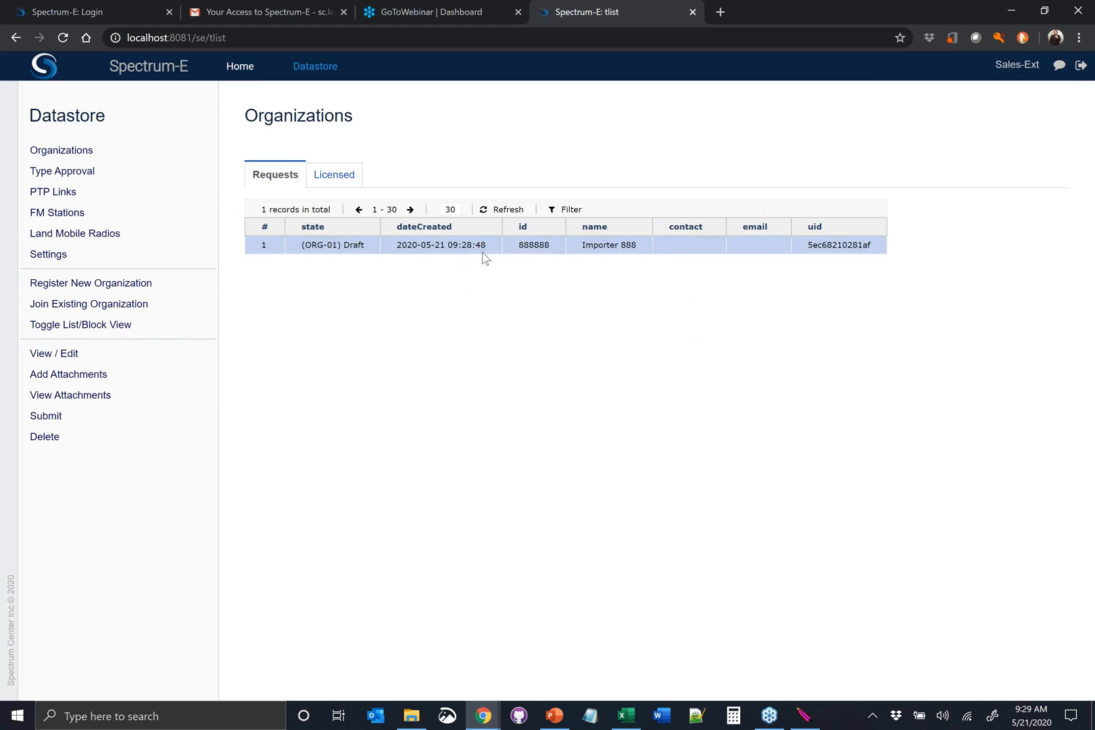
left_click(151, 356)
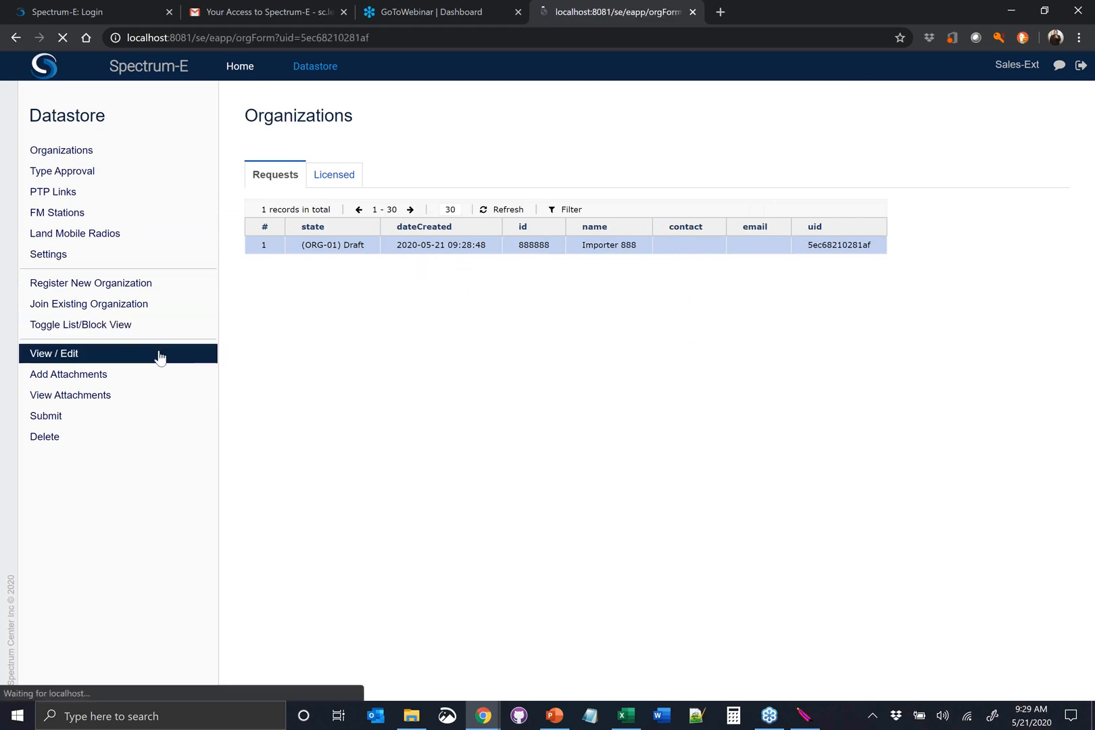
left_click(432, 257)
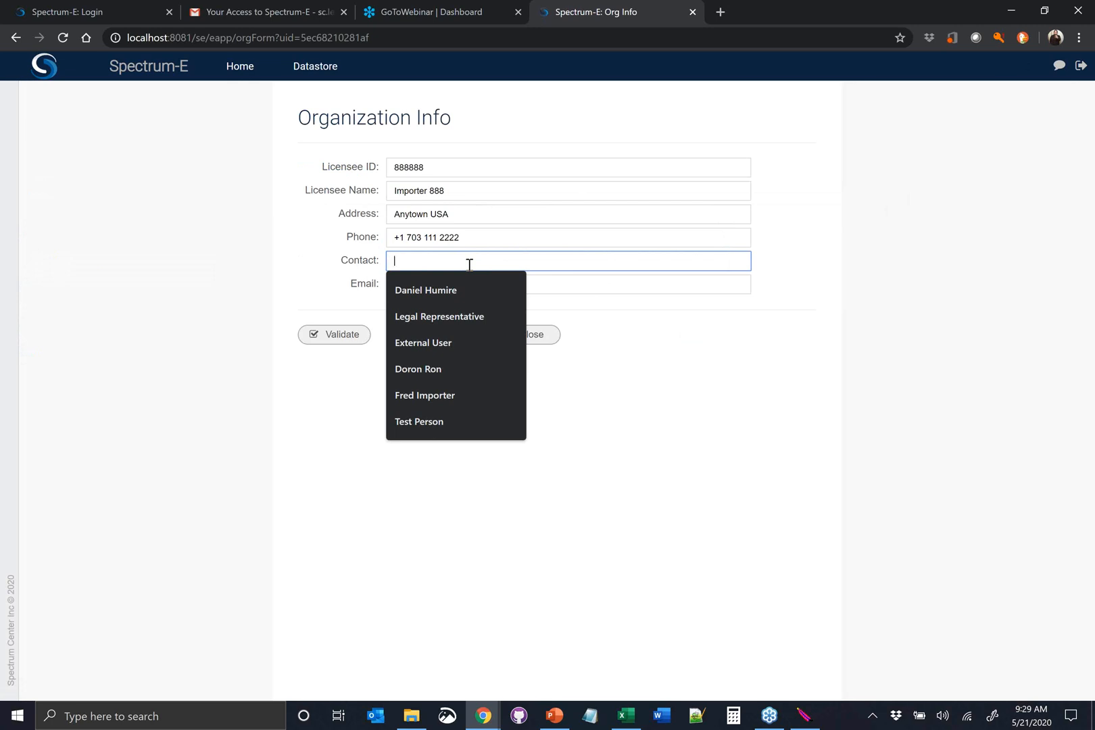
type("F")
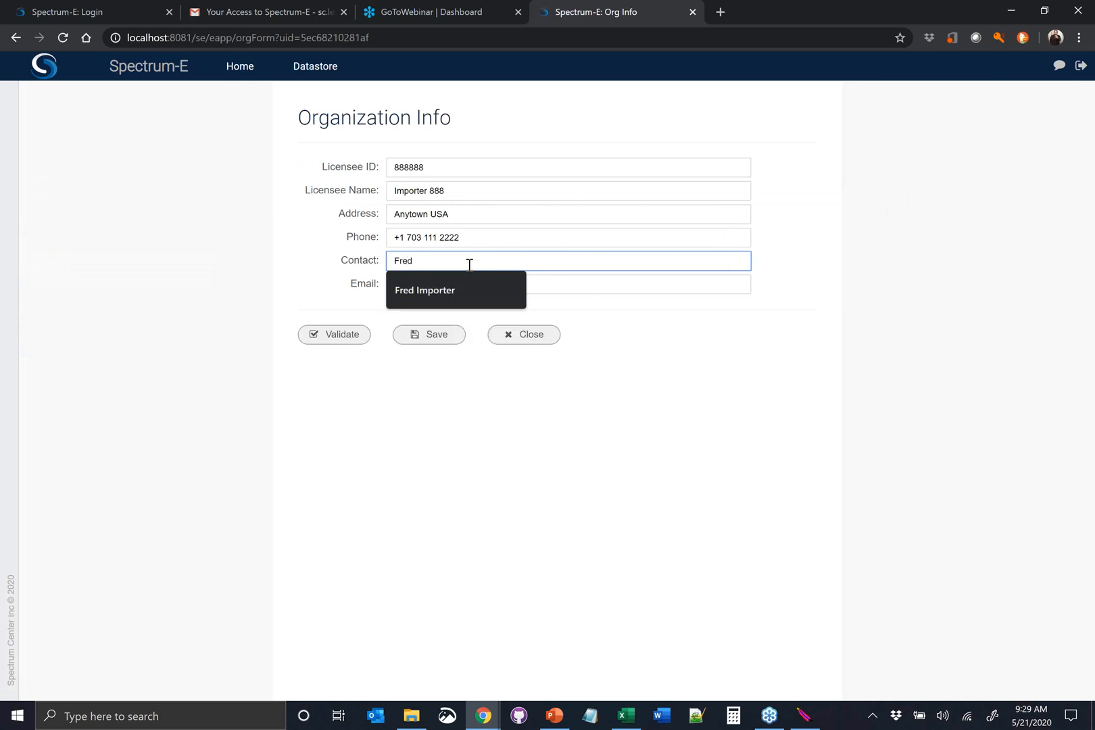
type("red")
left_click(501, 278)
Fill in the contact's e-mail address, and validate and save the organization info
left_click(503, 280)
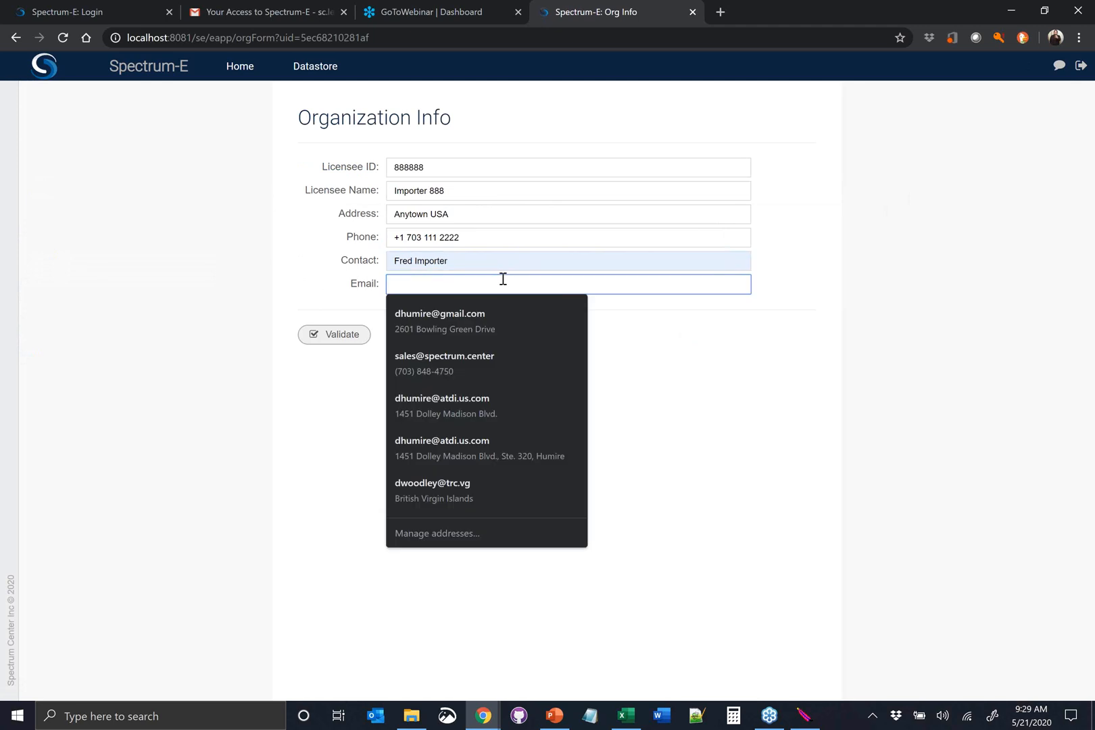
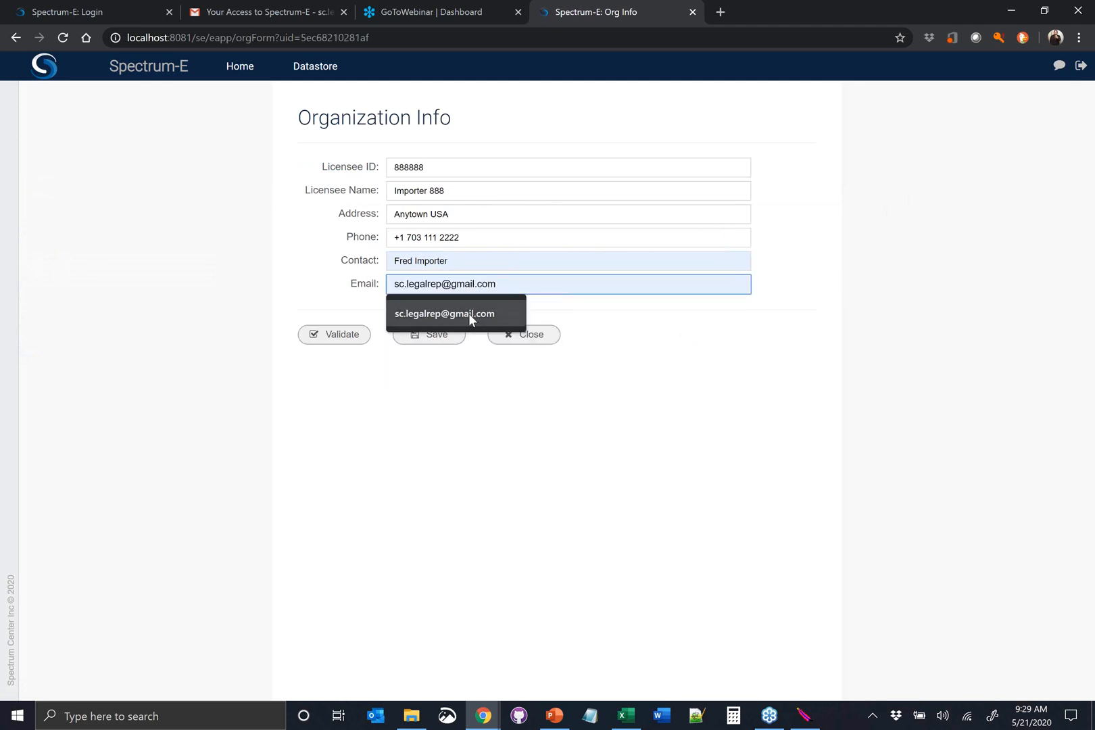
left_click(470, 313)
left_click(338, 342)
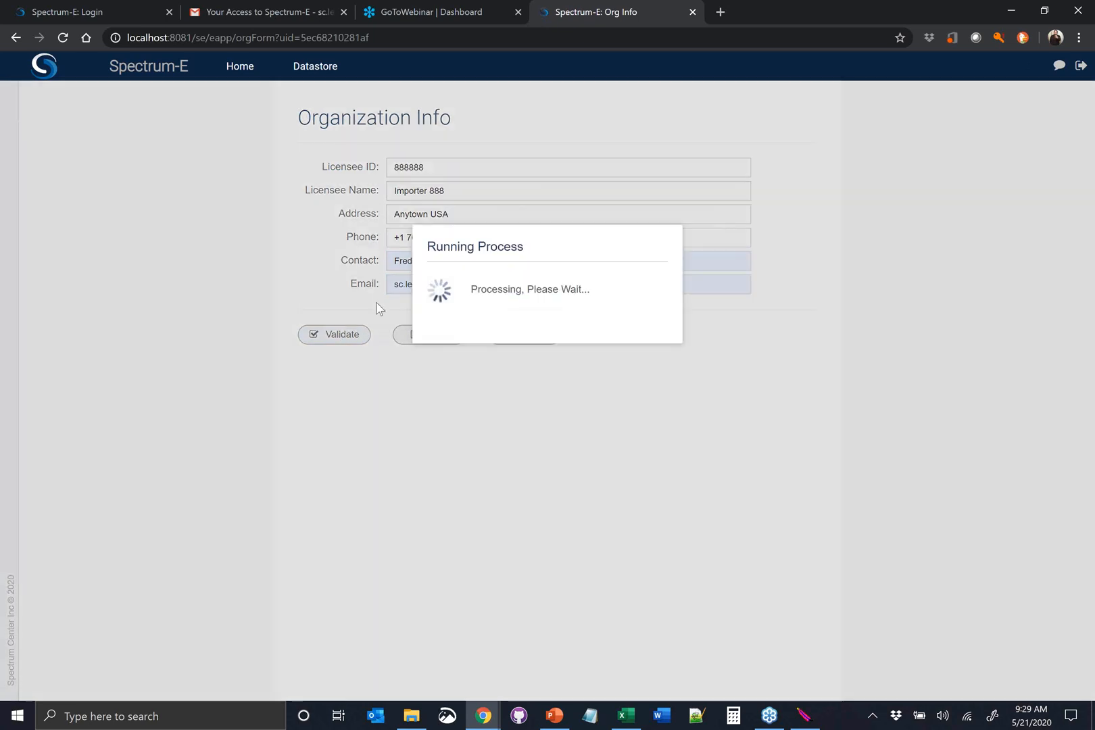
left_click(427, 337)
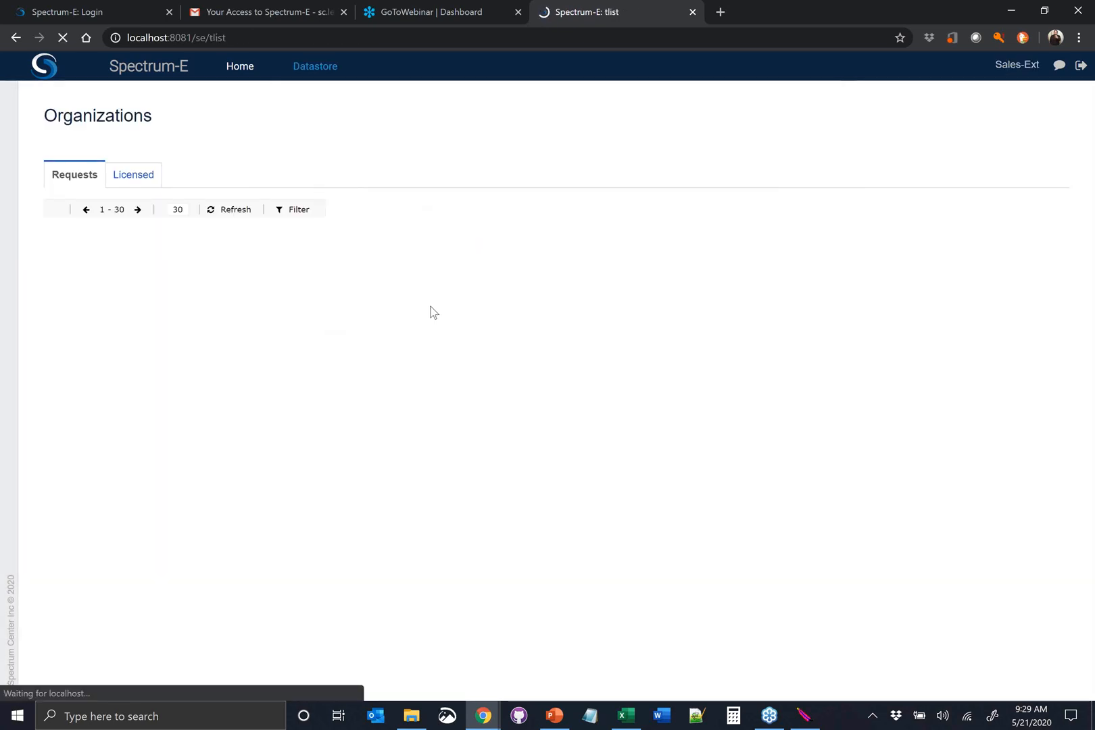
Attach SpectrumCenter_SCC_VA_AnnualReport_2019.pdf from the OneDrive e-Licensing folder to the Importer 888 draft as its legal documentation
left_click(387, 251)
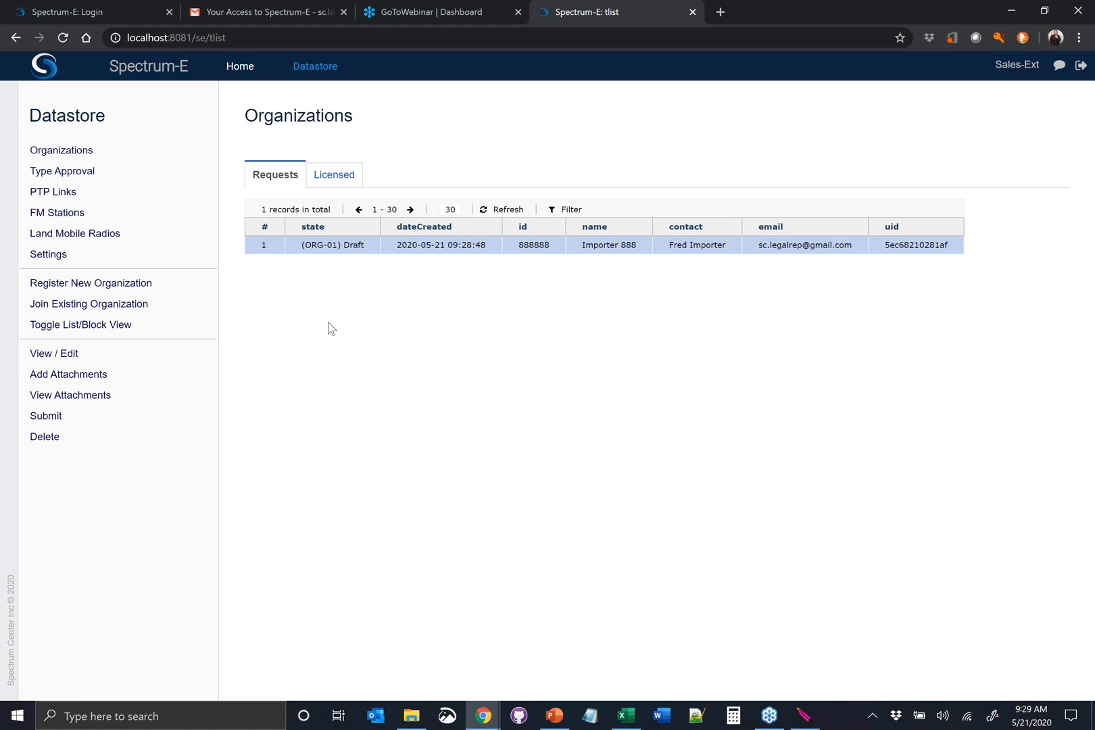
left_click(94, 375)
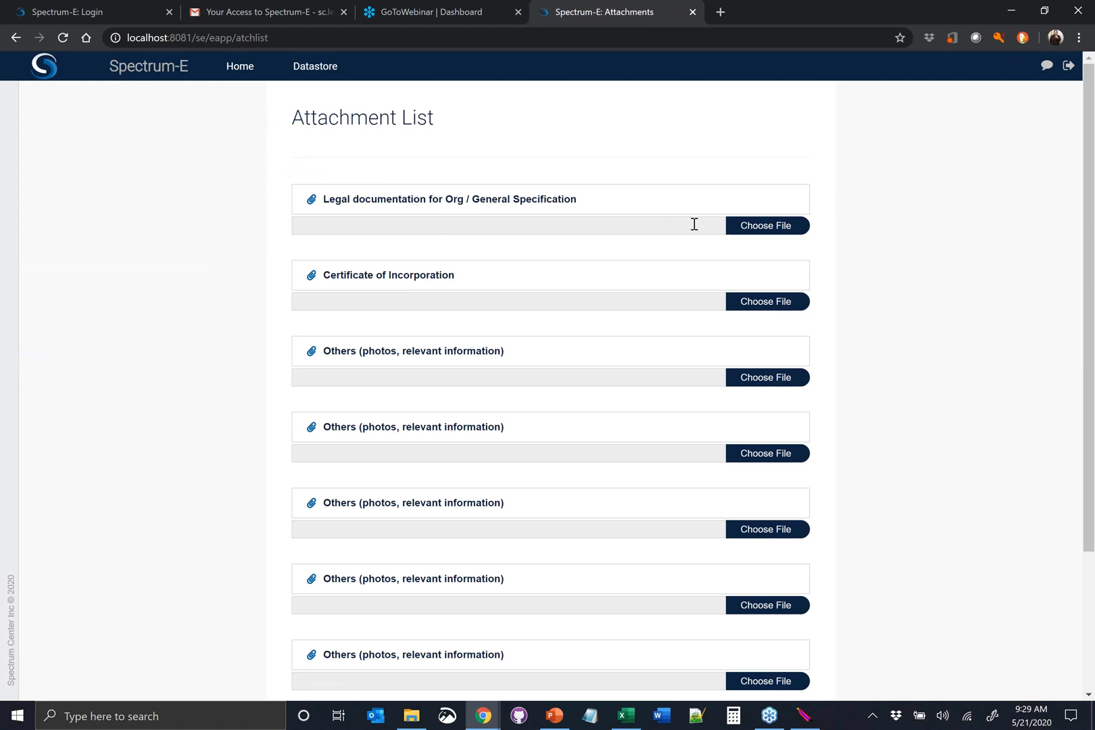
left_click(747, 230)
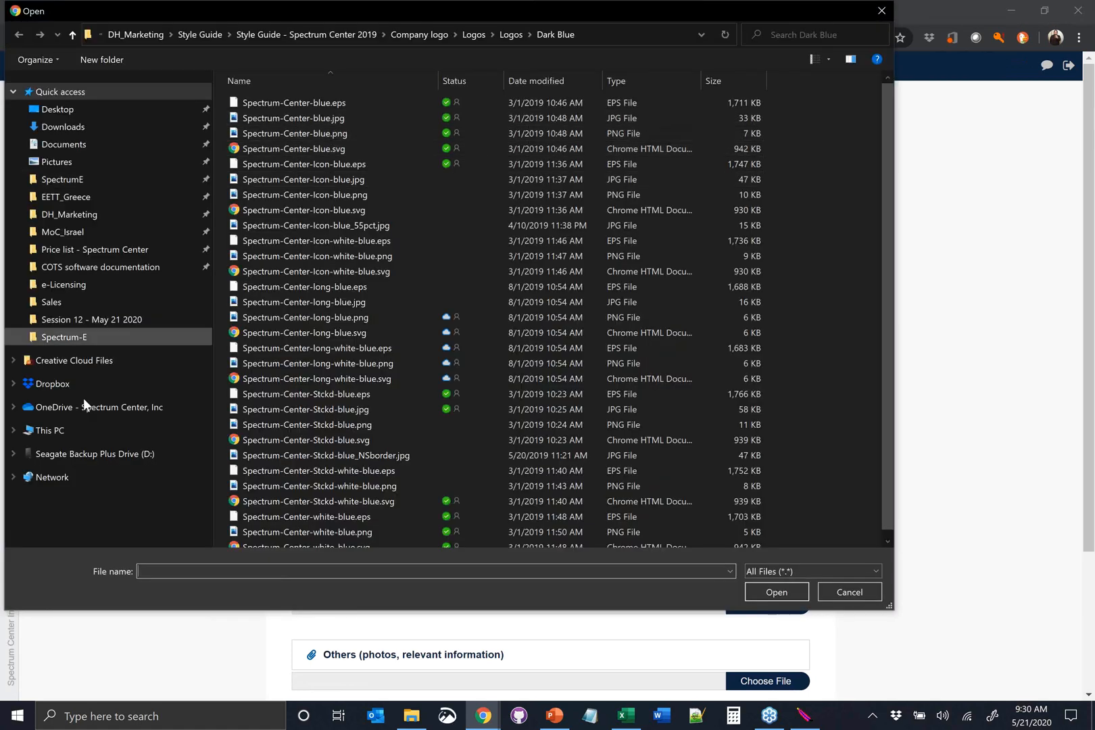
left_click(86, 408)
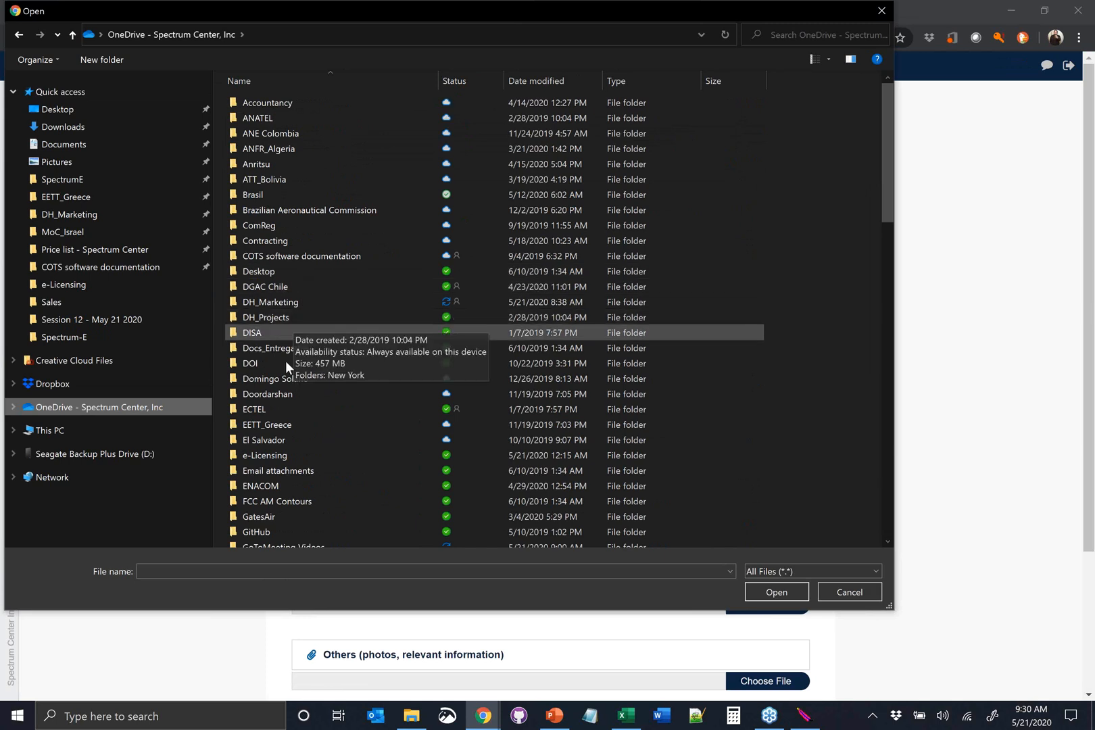
left_click(276, 453)
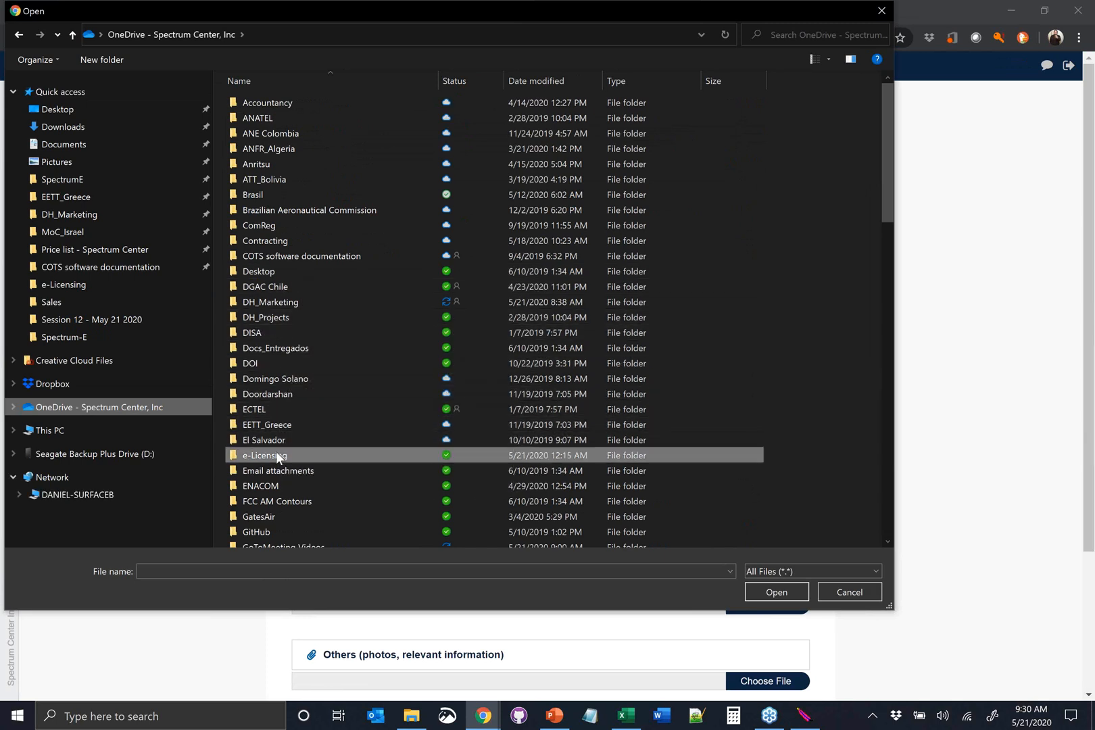
double_click(276, 455)
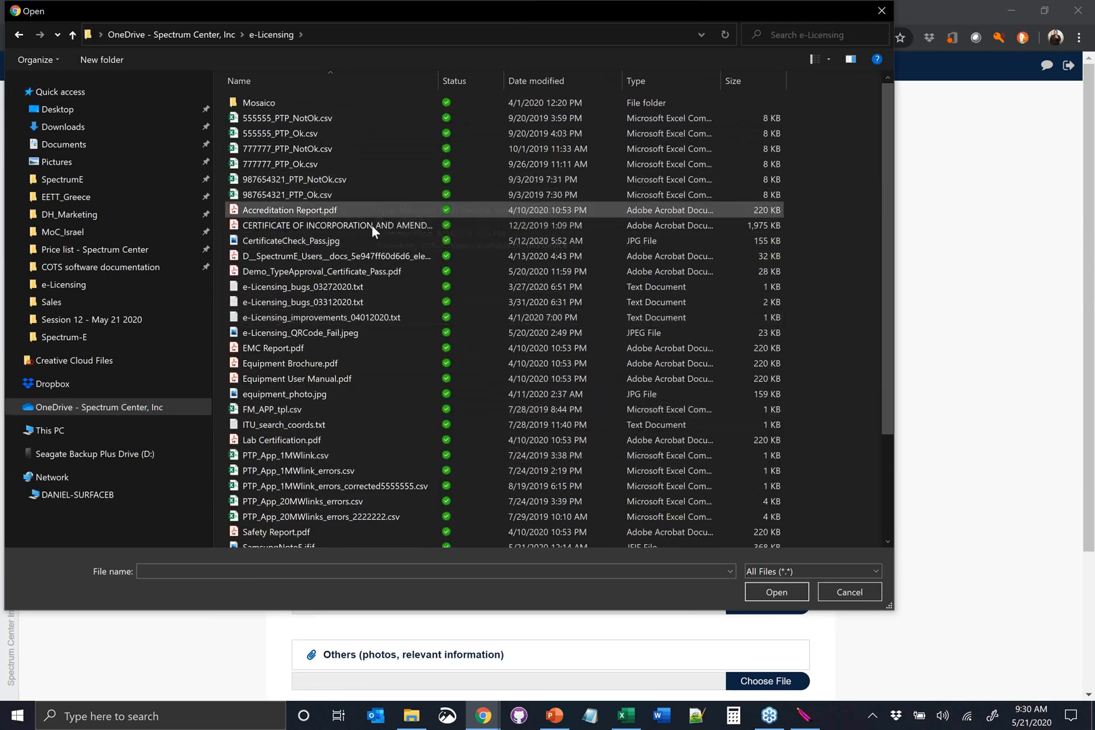
left_click(331, 211)
scroll(339, 318, "down", 1)
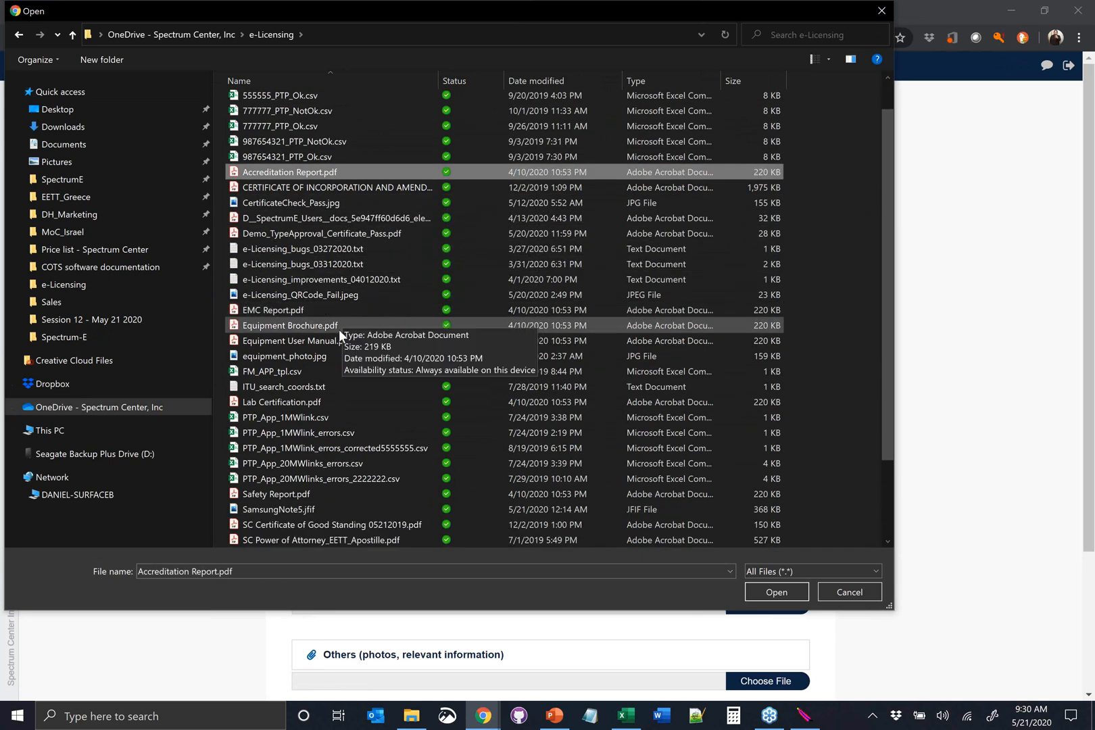
scroll(340, 323, "down", 1)
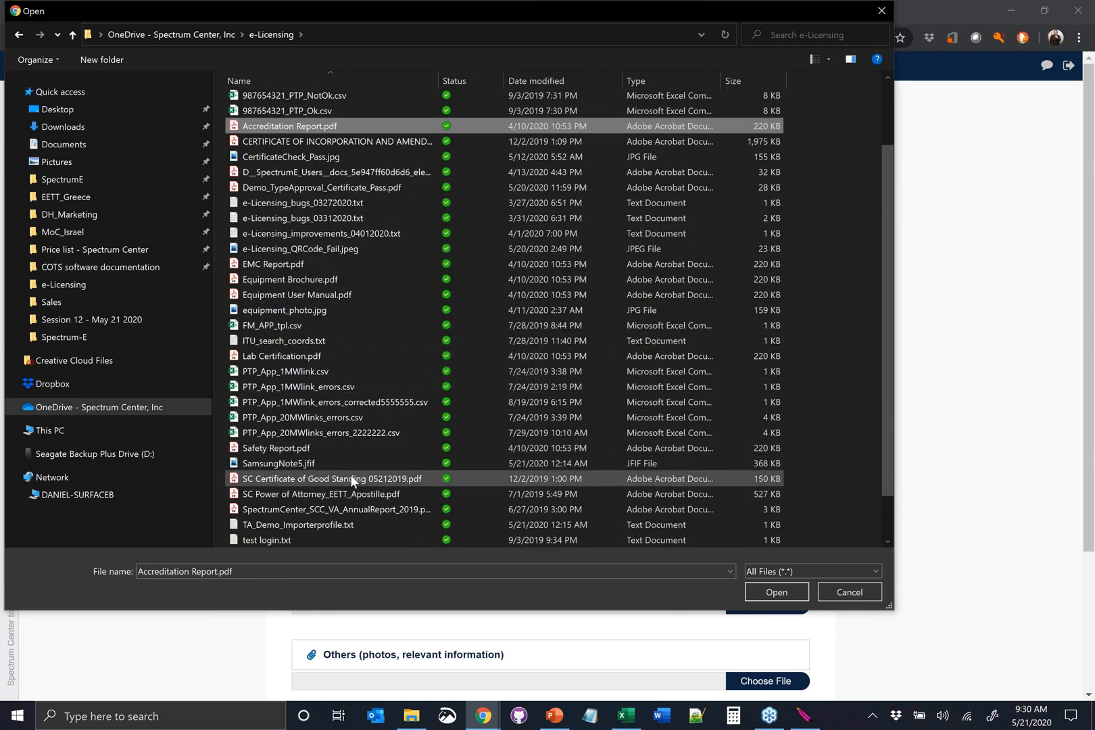
left_click(341, 513)
left_click(765, 595)
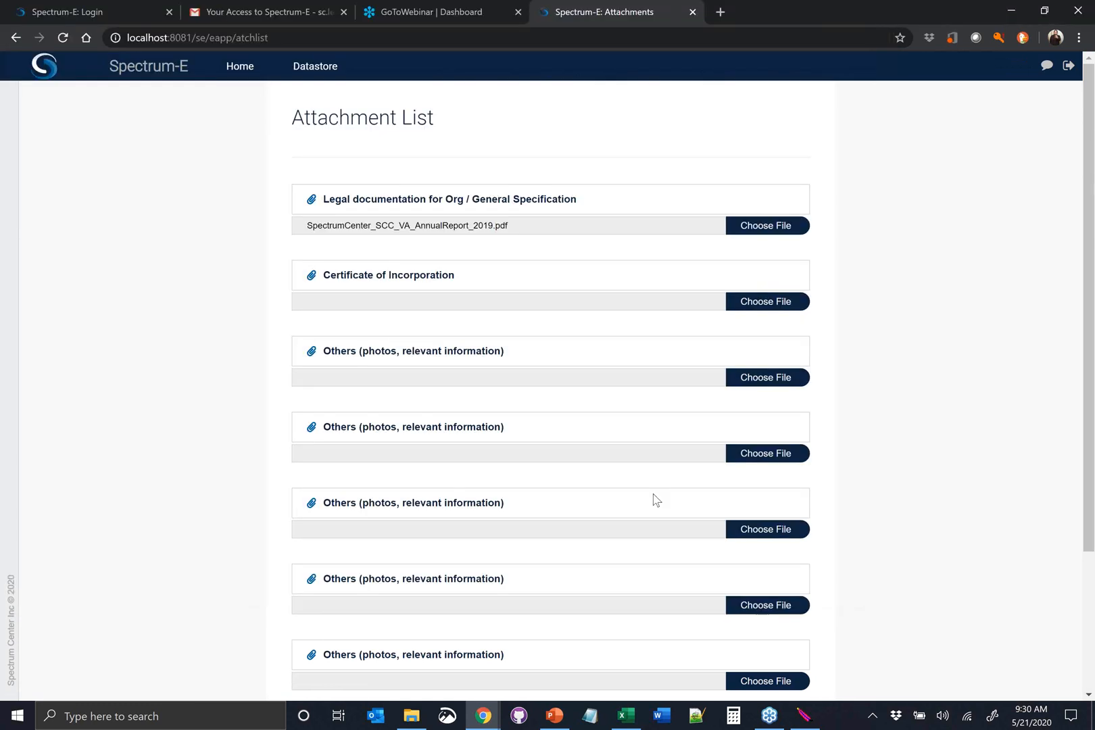
Attach CERTIFICATE OF INCORPORATION AND AMENDMENT.PDF from the e-Licensing folder as the Certificate of Incorporation
left_click(728, 305)
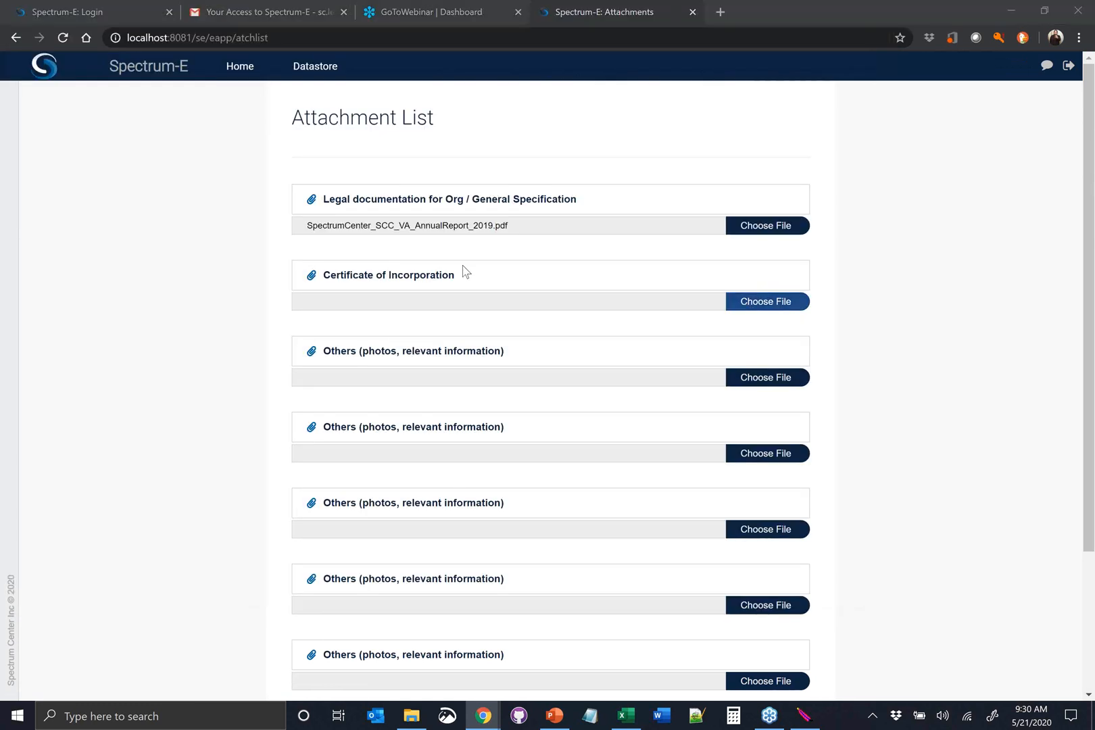
scroll(382, 363, "down", 3)
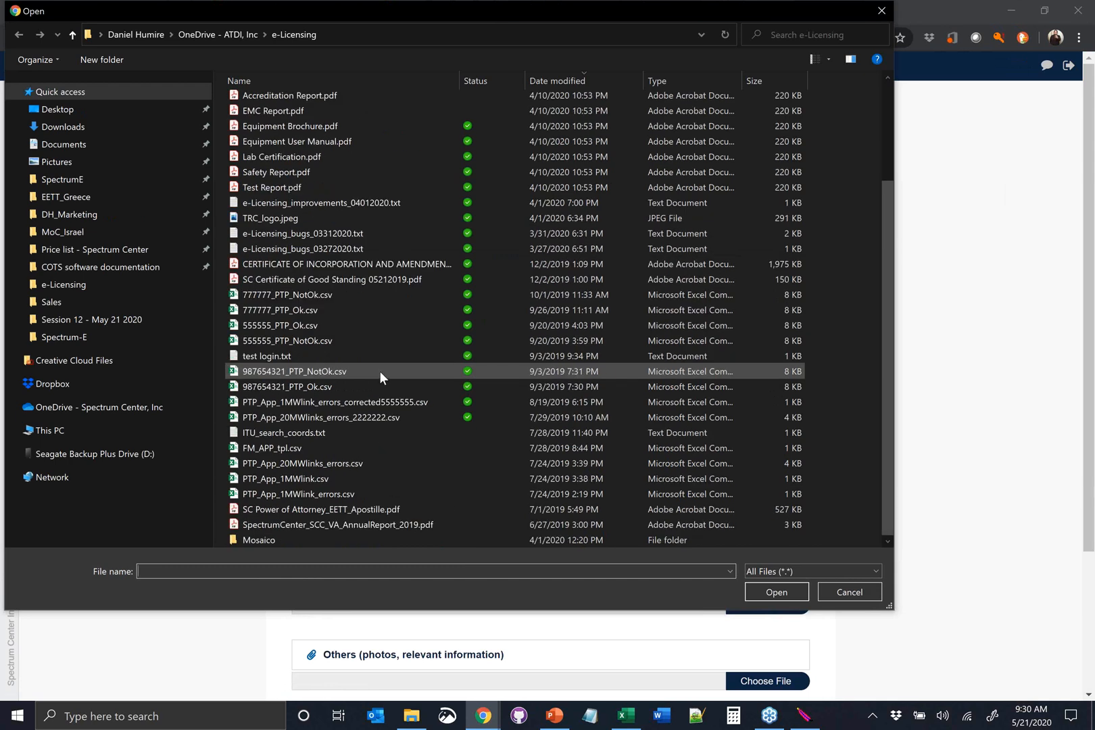
left_click(356, 265)
left_click(778, 592)
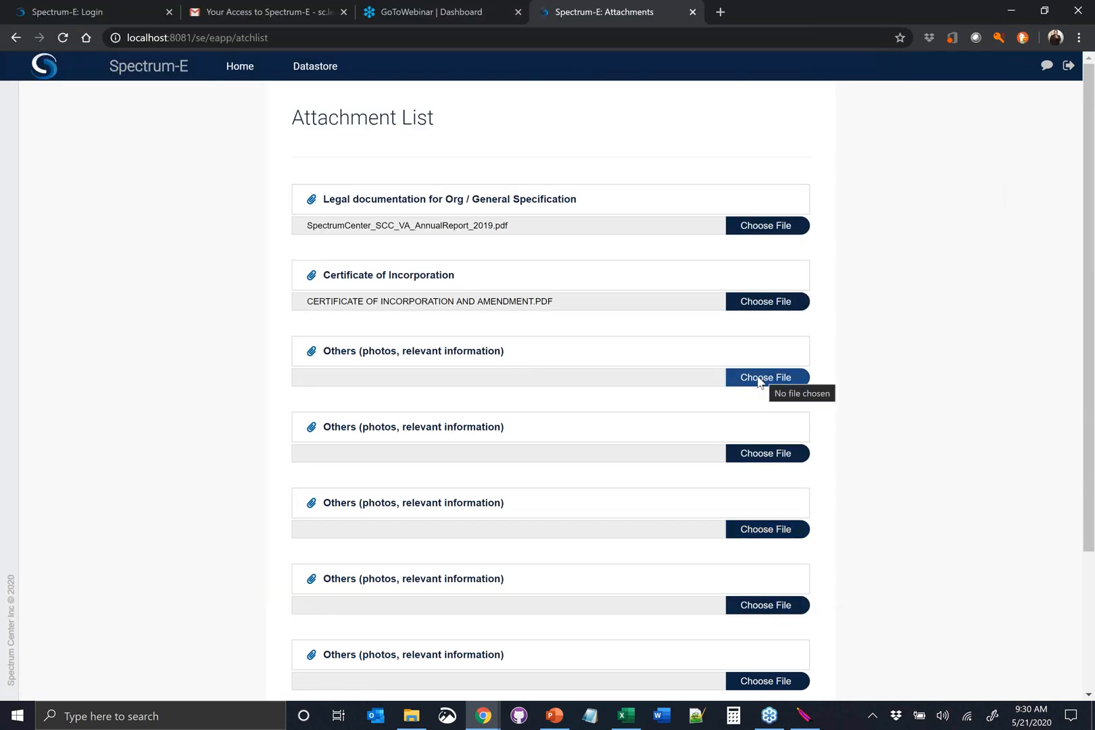
Attach US_Passport_Card.jpg under the first Others (photos, relevant information) entry
left_click(759, 380)
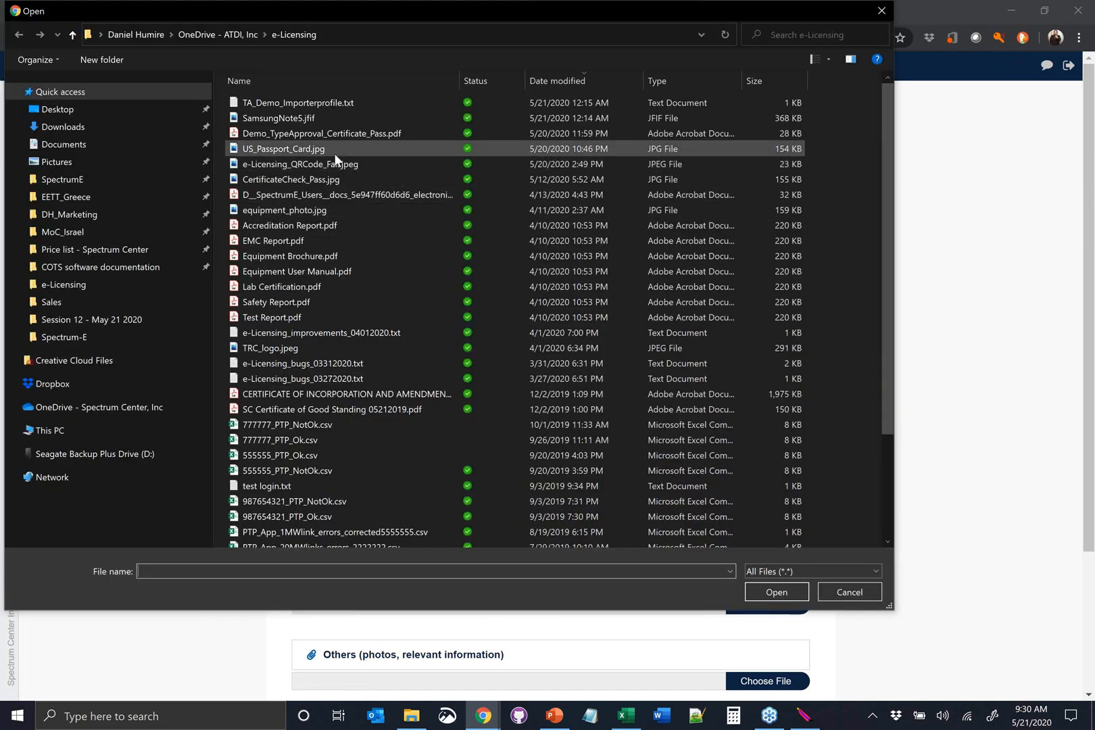
left_click(372, 149)
left_click(787, 590)
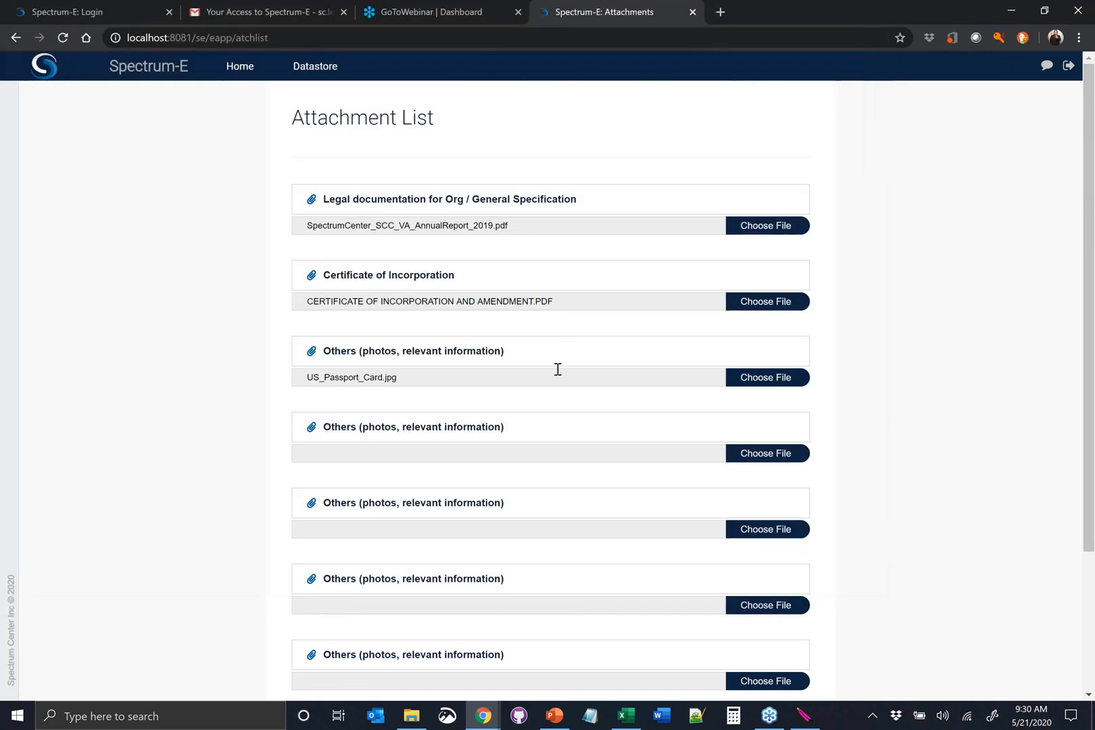
Review the Importer 888 attachment list, save the chosen files and close the list
scroll(514, 413, "down", 3)
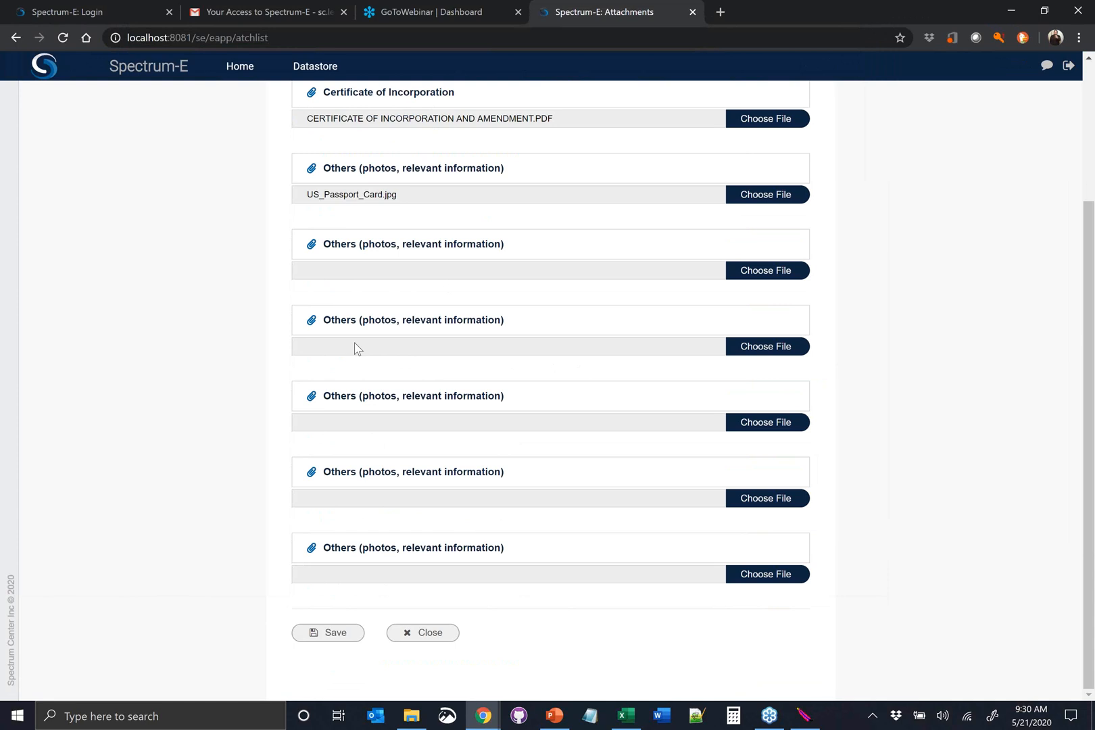
scroll(332, 243, "up", 2)
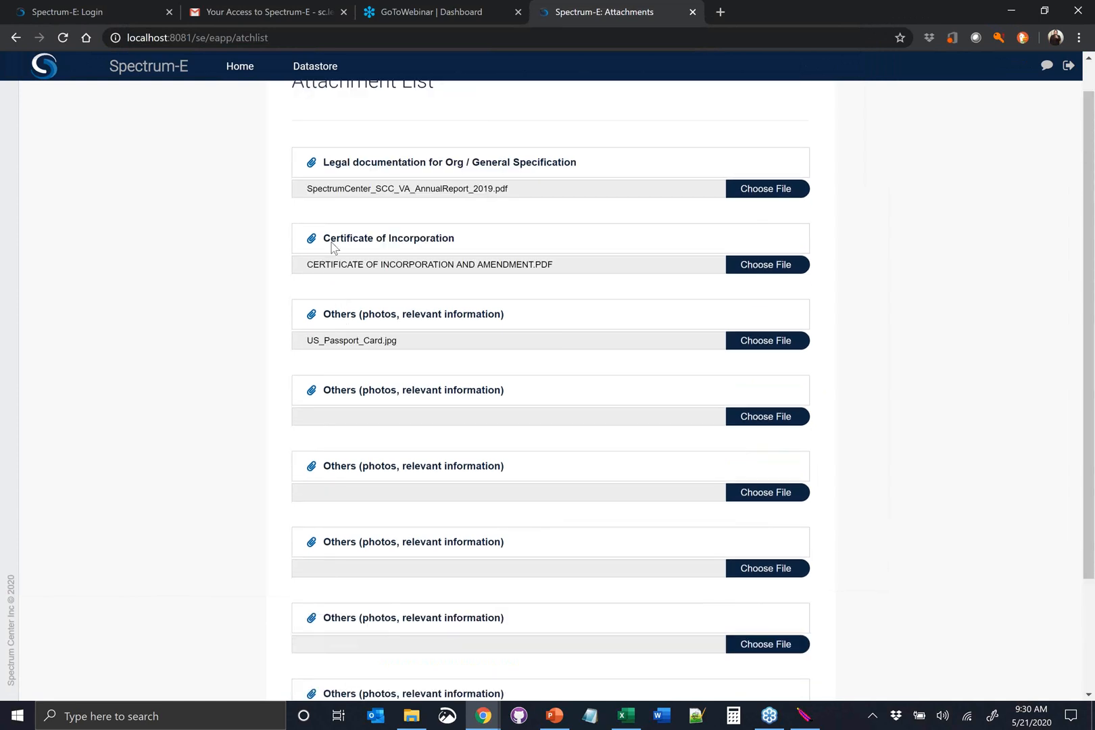
scroll(332, 247, "up", 1)
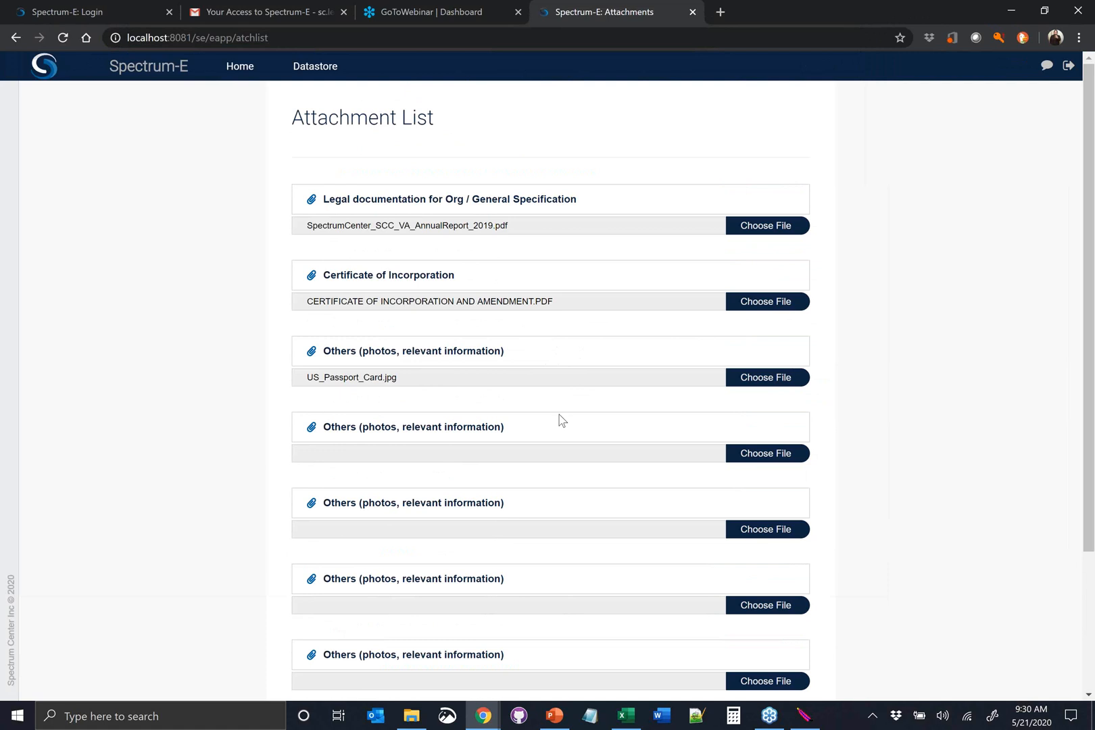
scroll(506, 373, "down", 1)
scroll(354, 208, "up", 1)
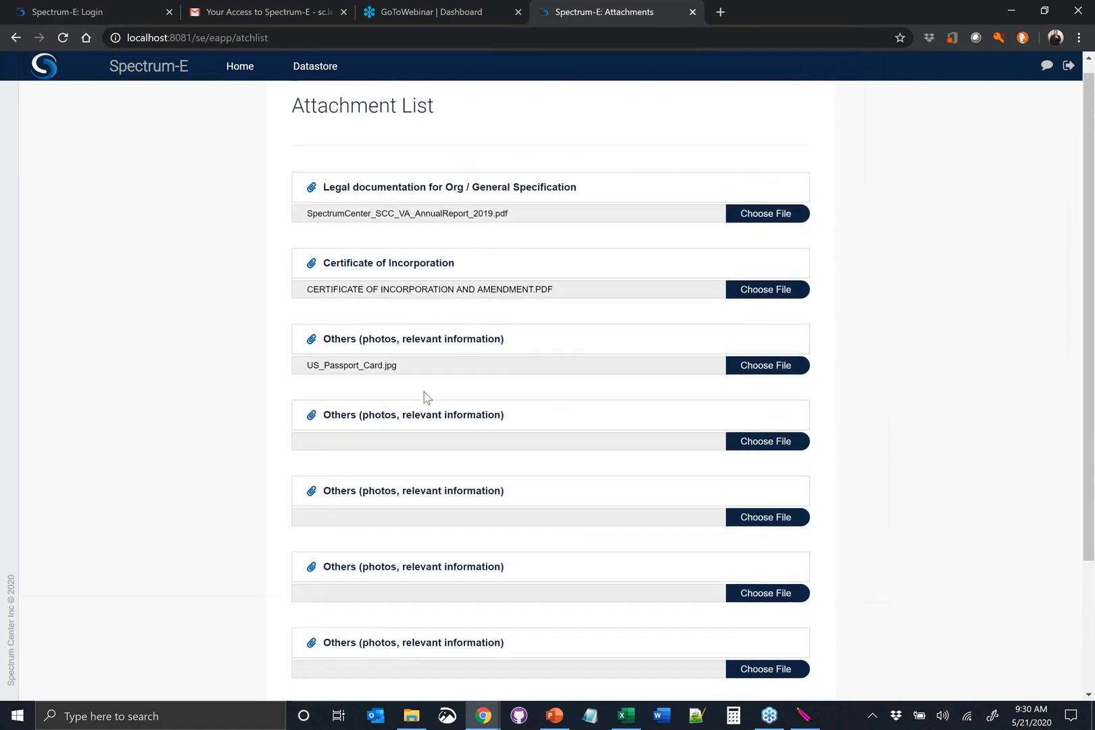
scroll(426, 397, "down", 1)
scroll(448, 382, "down", 2)
scroll(407, 449, "up", 2)
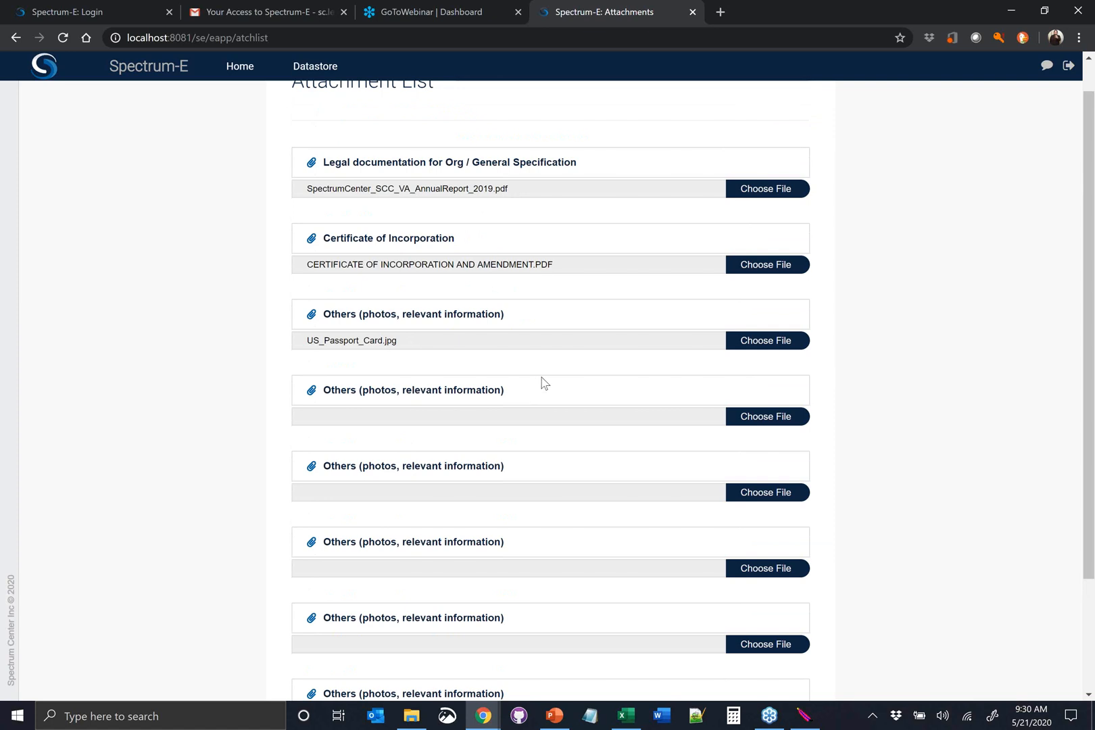
scroll(533, 387, "down", 2)
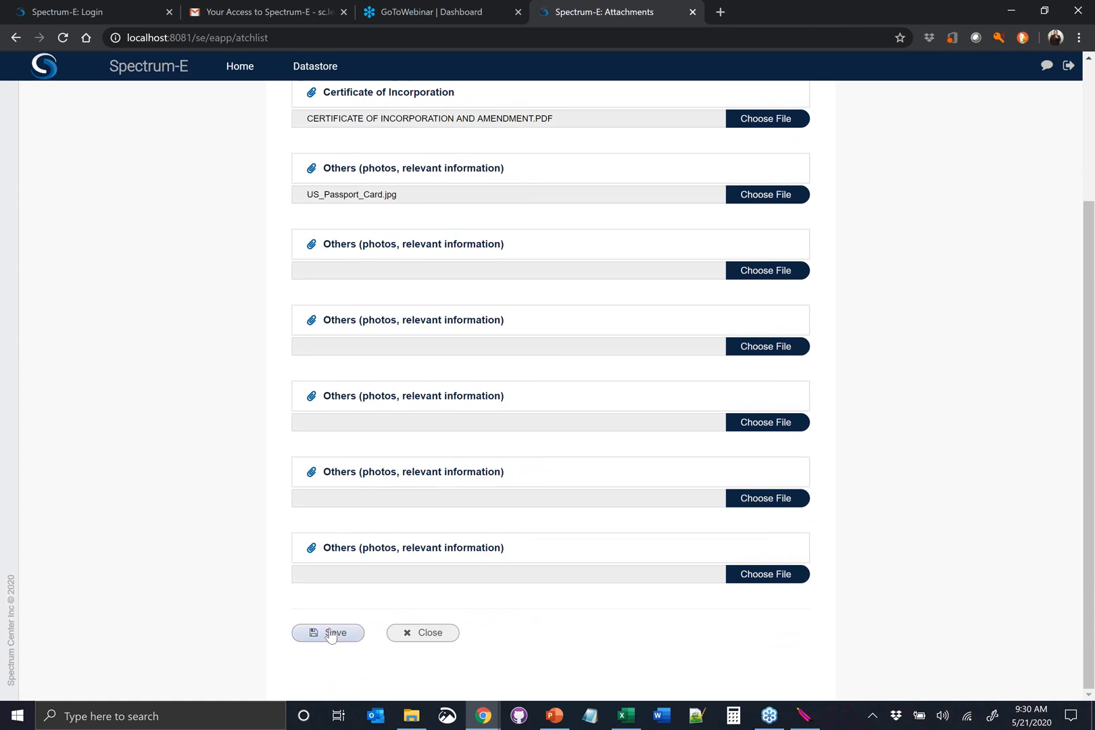
left_click(330, 634)
left_click(423, 633)
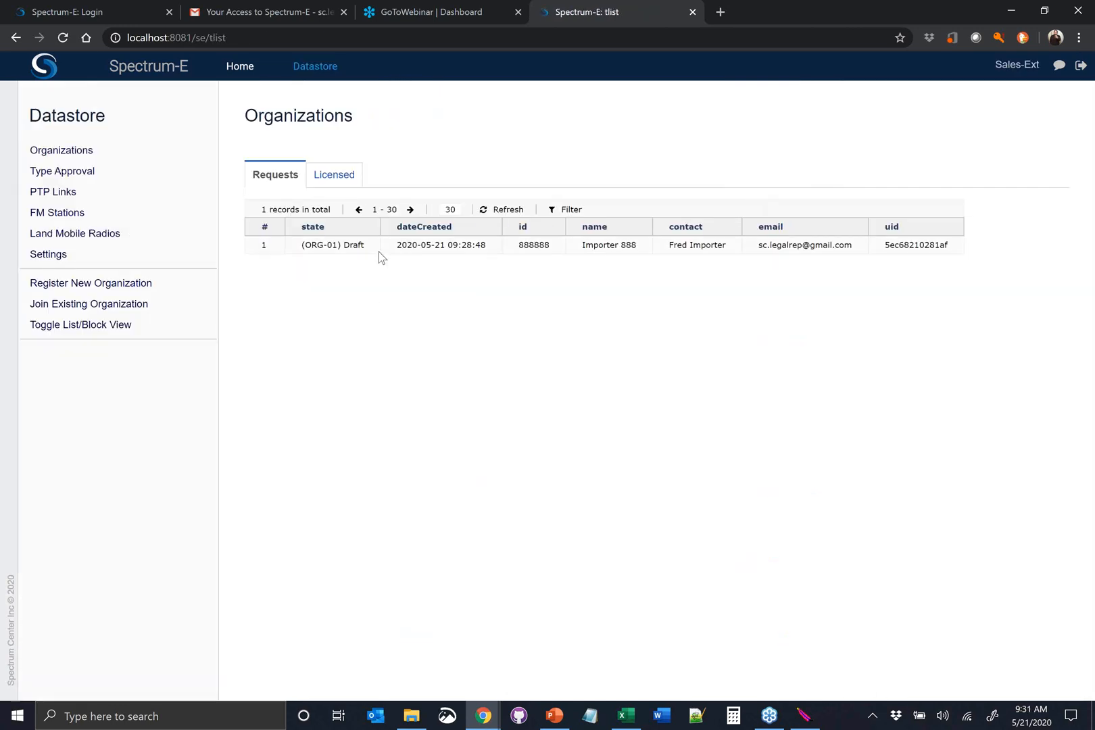
View the annual report, certificate of incorporation and passport card attached to the Importer 888 draft, and close the attachment list
left_click(379, 249)
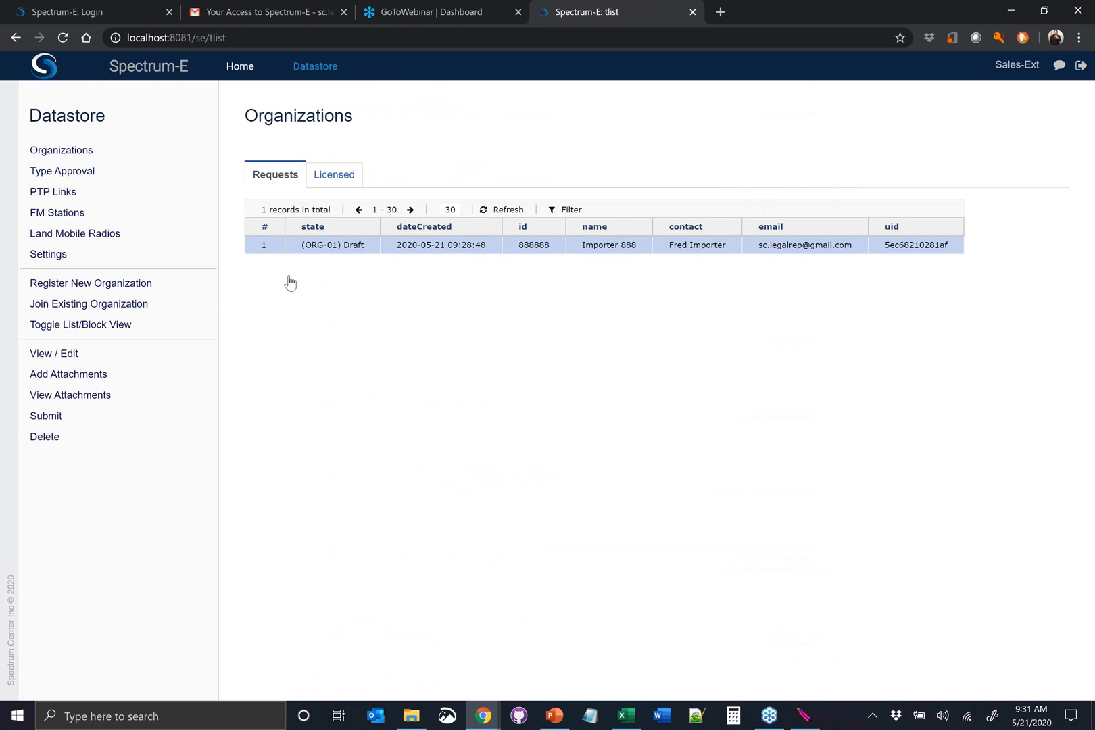
left_click(96, 399)
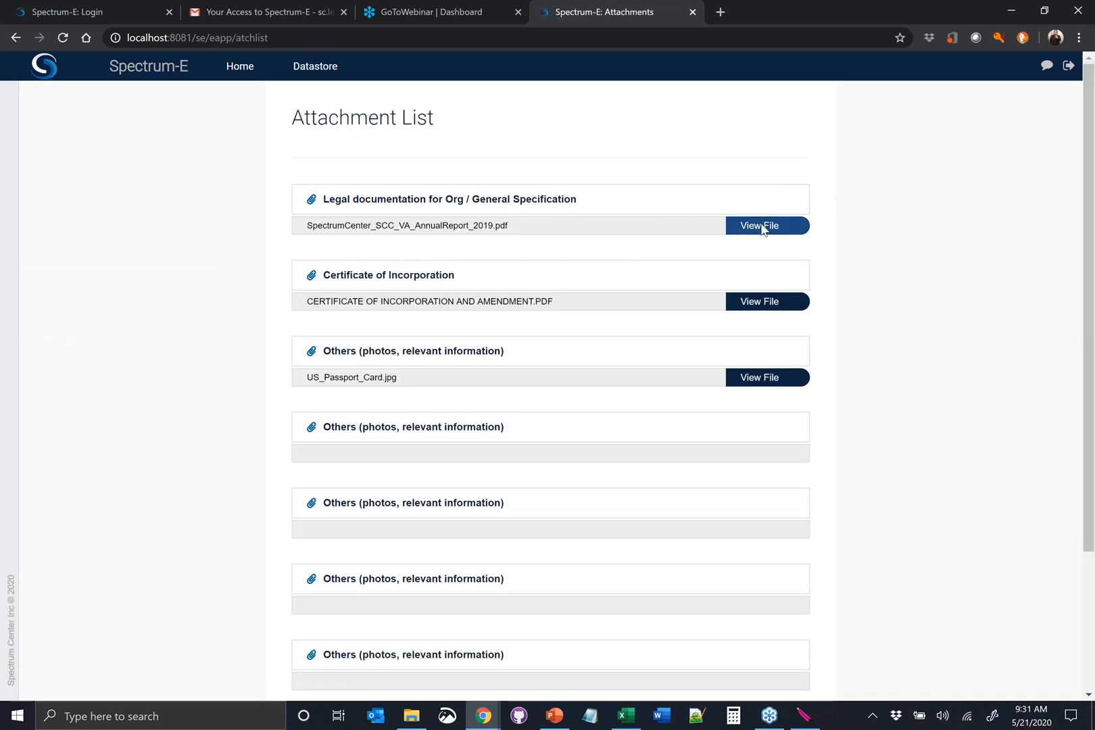
left_click(762, 227)
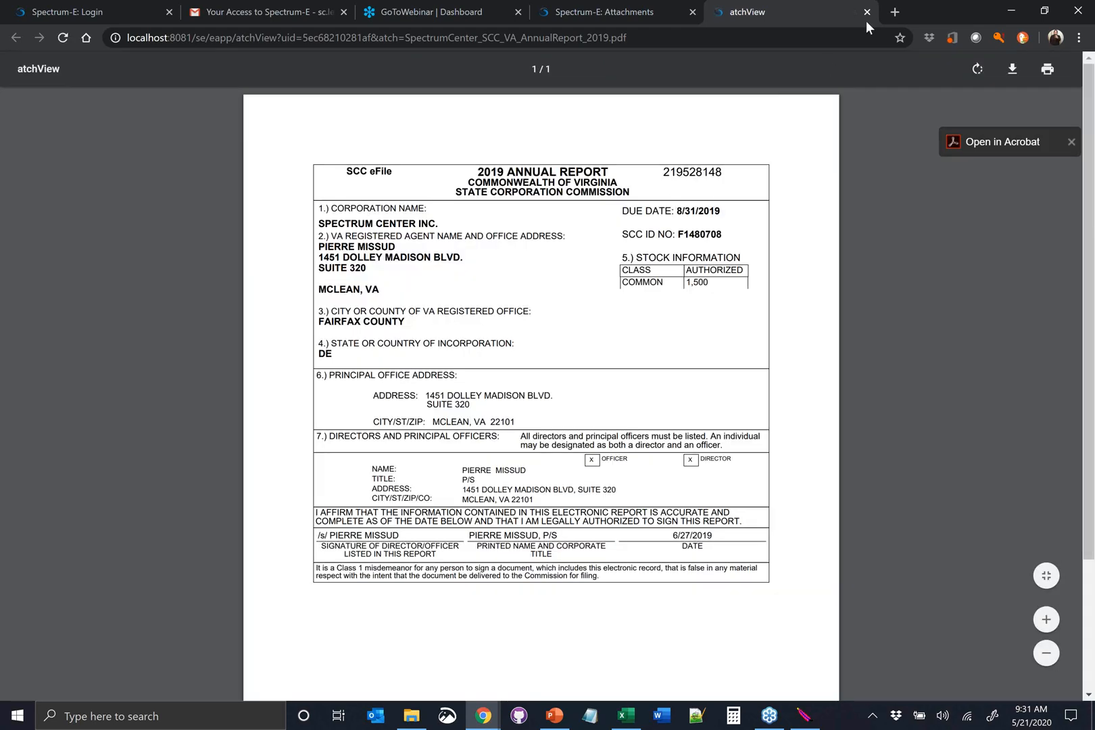
left_click(866, 12)
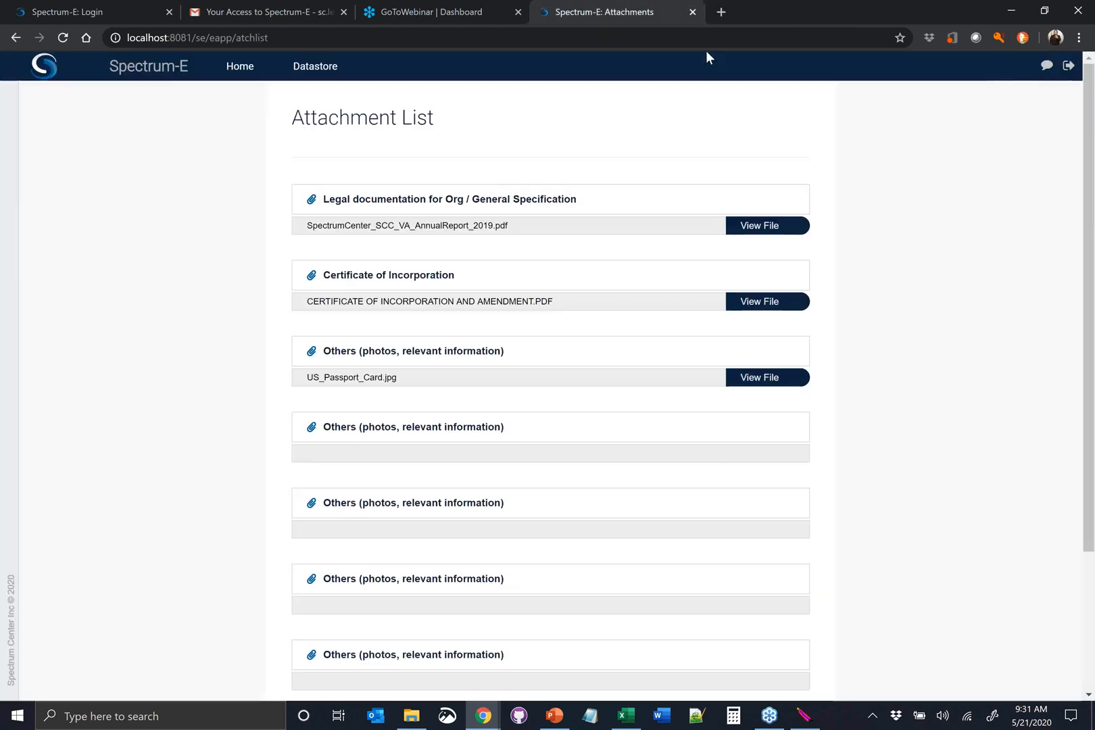
left_click(757, 302)
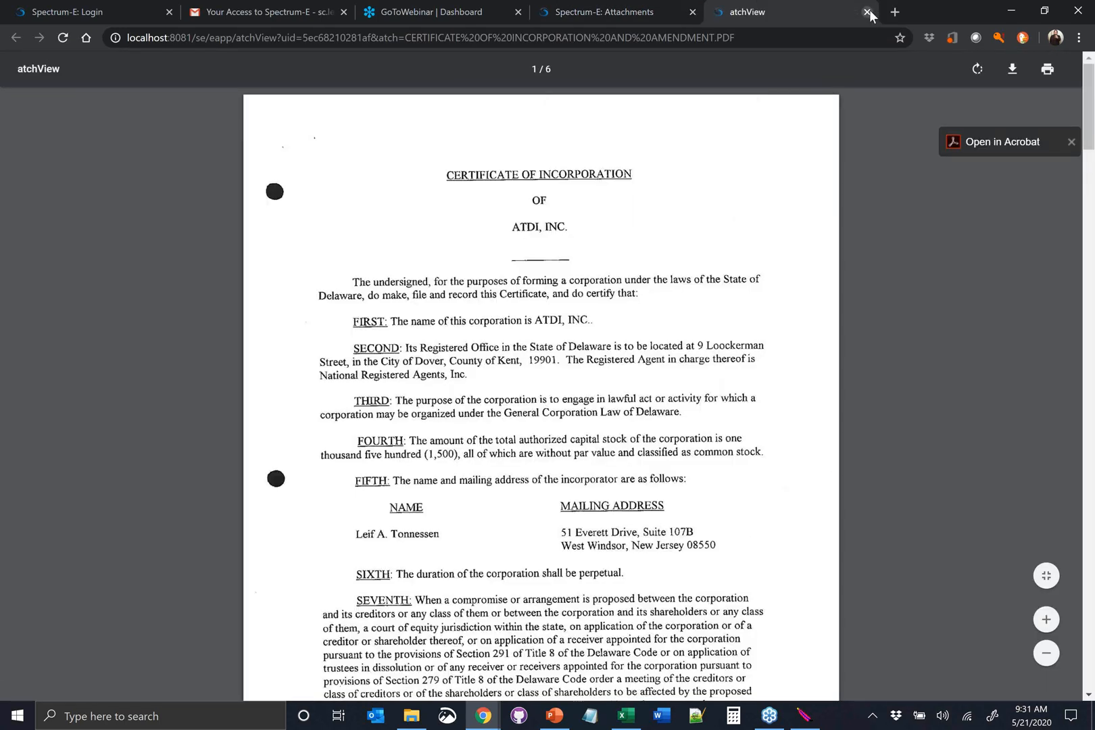
left_click(867, 12)
left_click(752, 379)
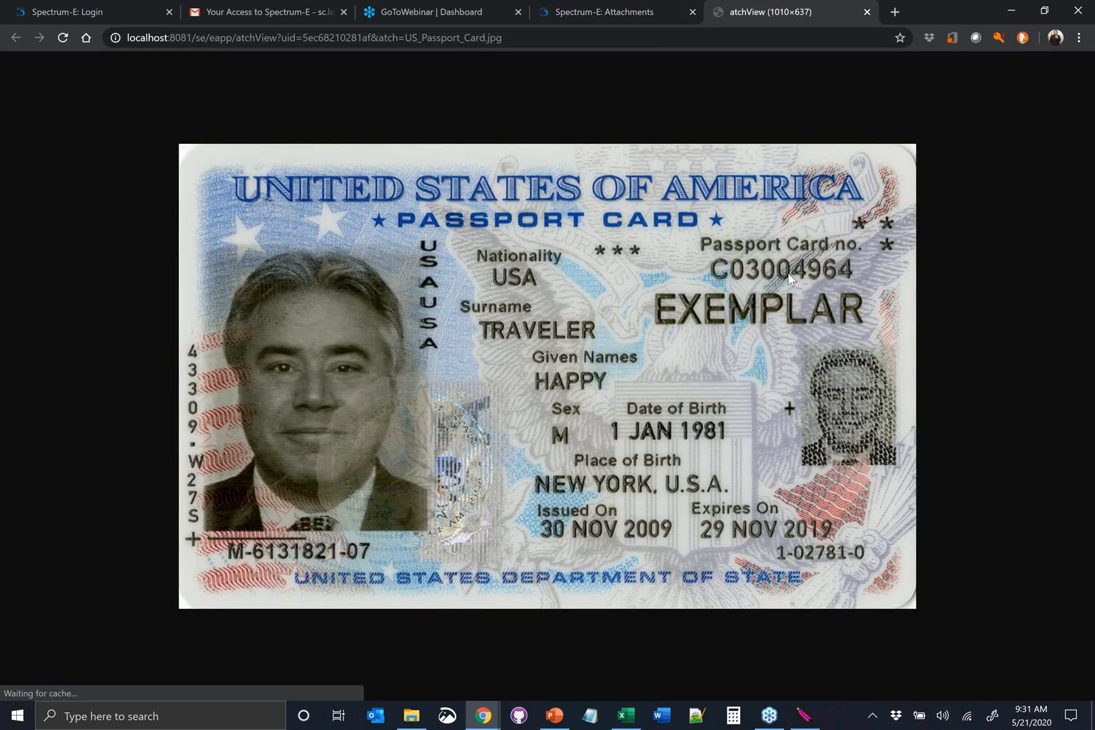
left_click(866, 12)
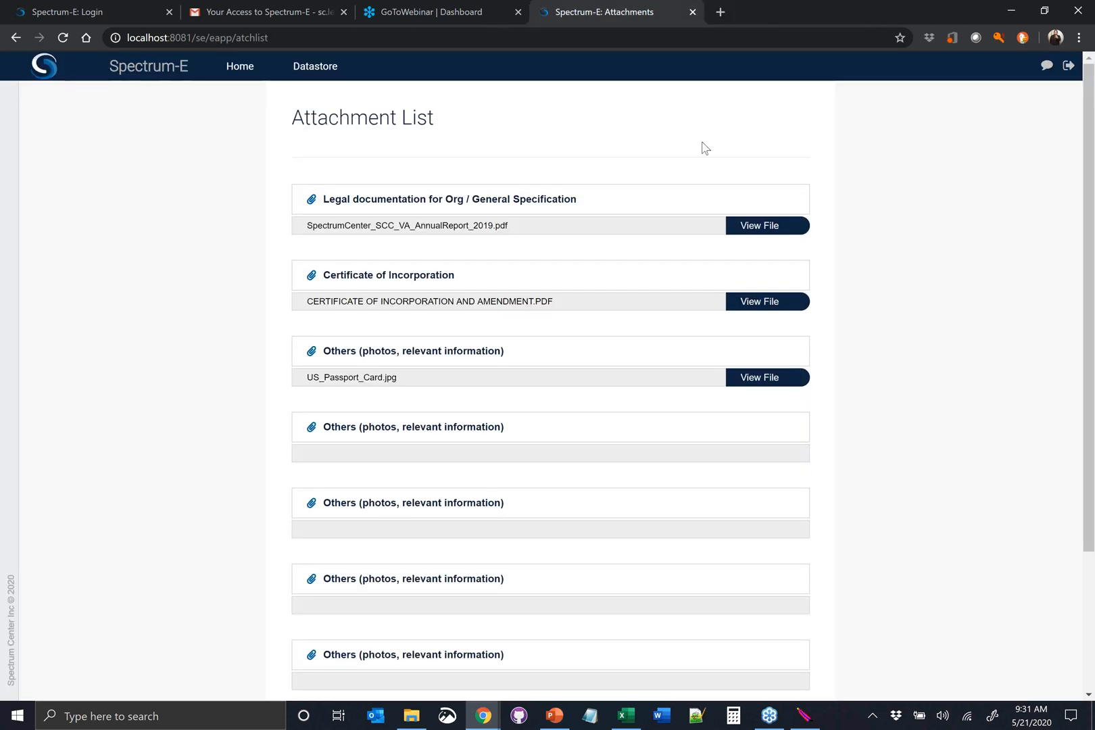
scroll(631, 290, "down", 3)
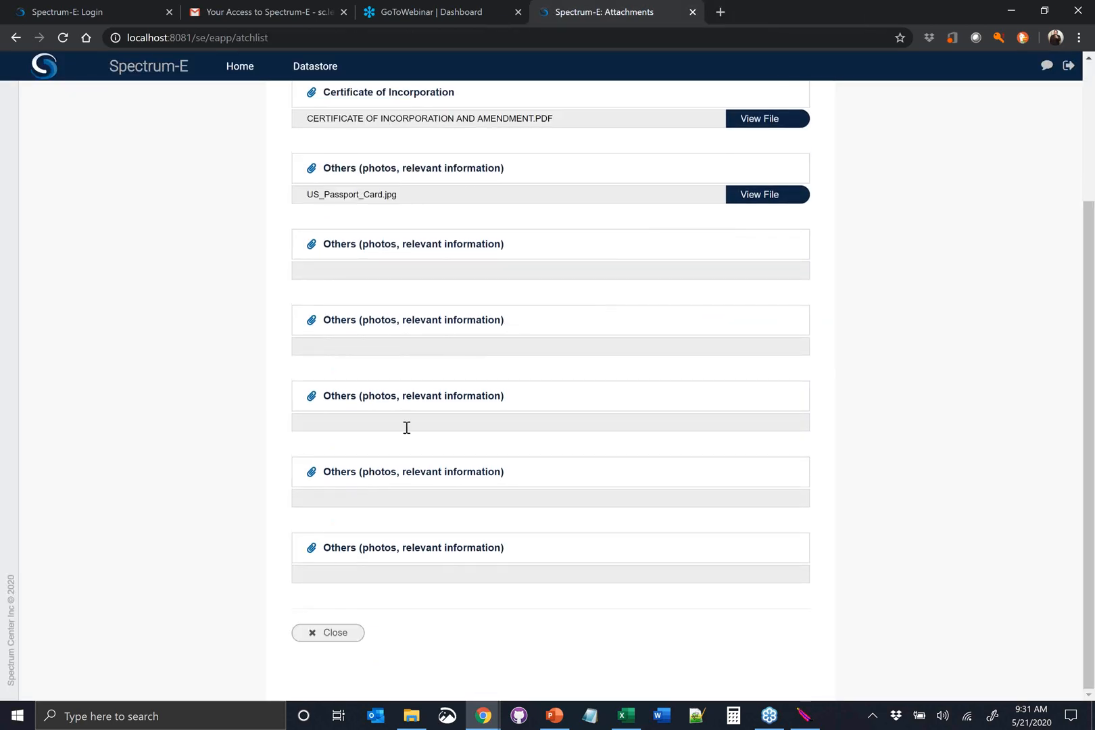
left_click(336, 634)
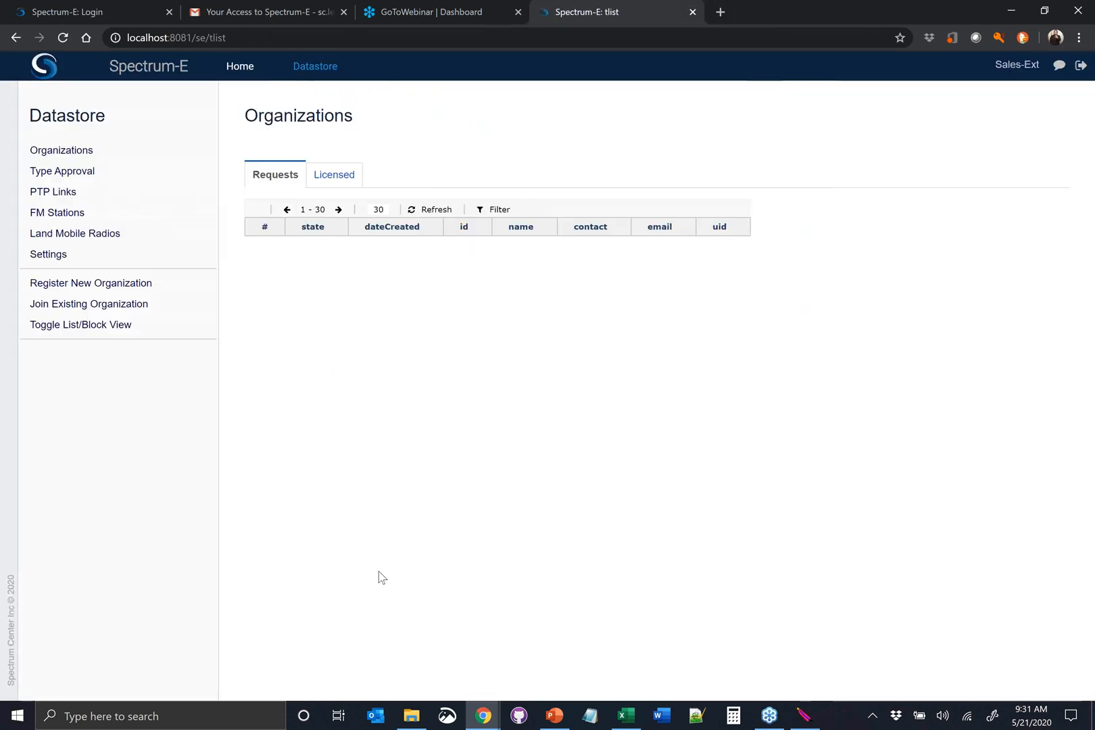
Submit the Importer 888 organization request and accept the terms and conditions
left_click(445, 246)
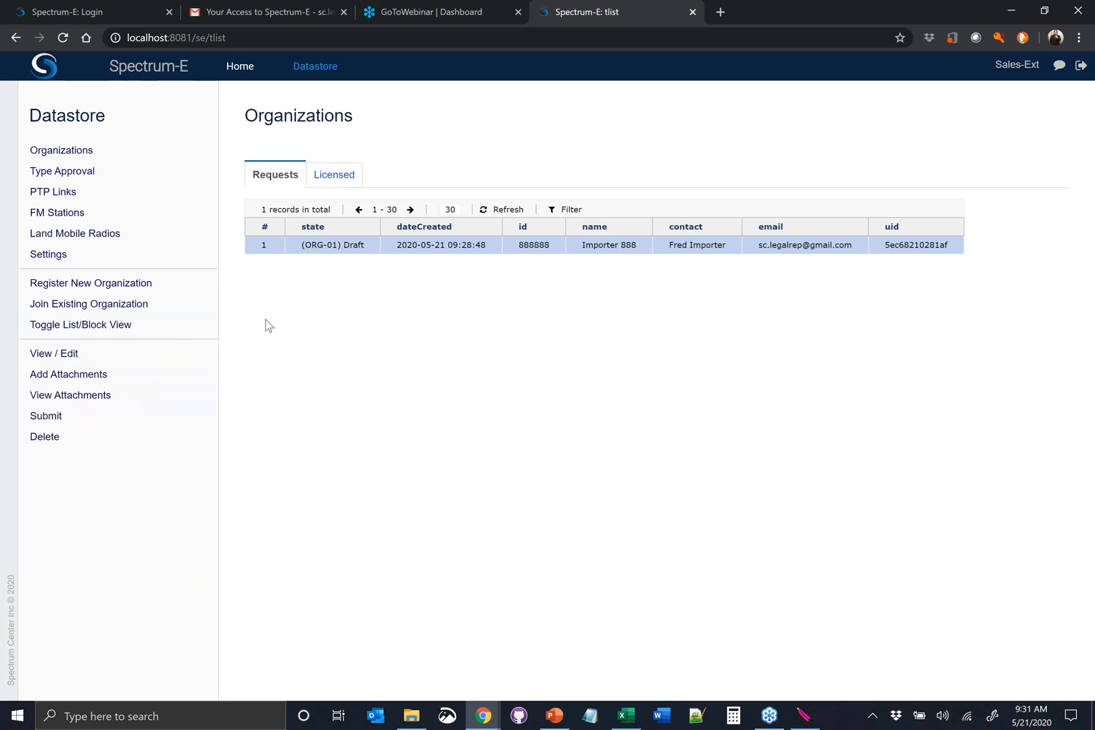
left_click(106, 426)
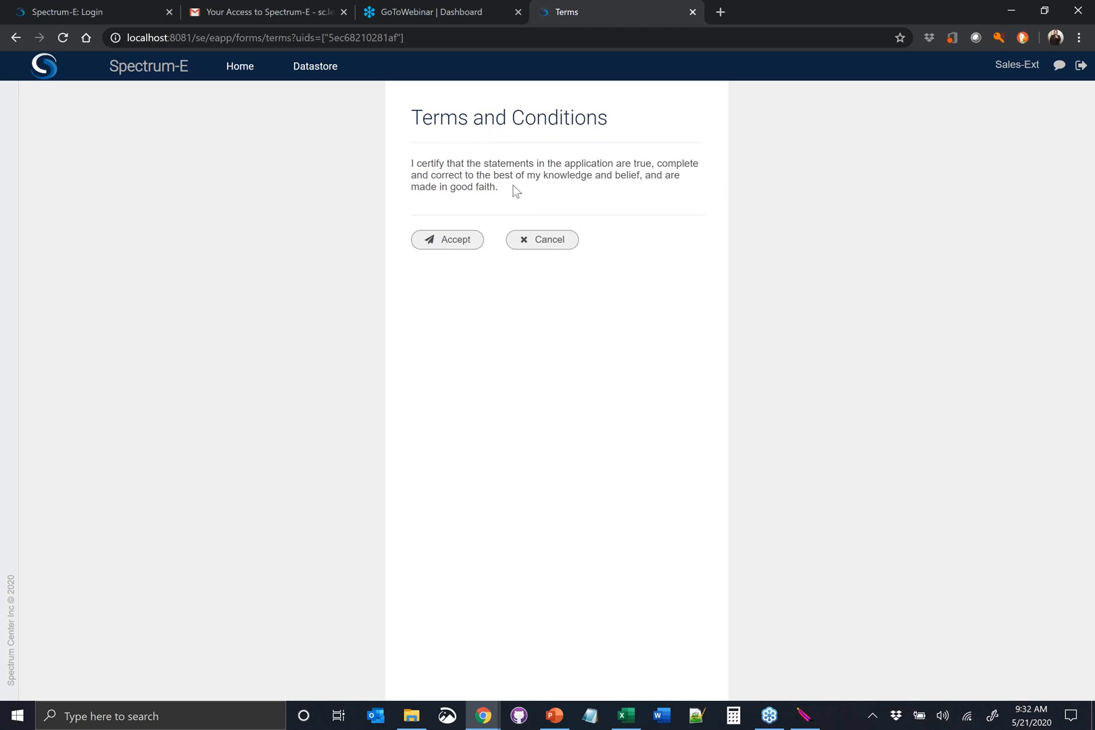
left_click(453, 244)
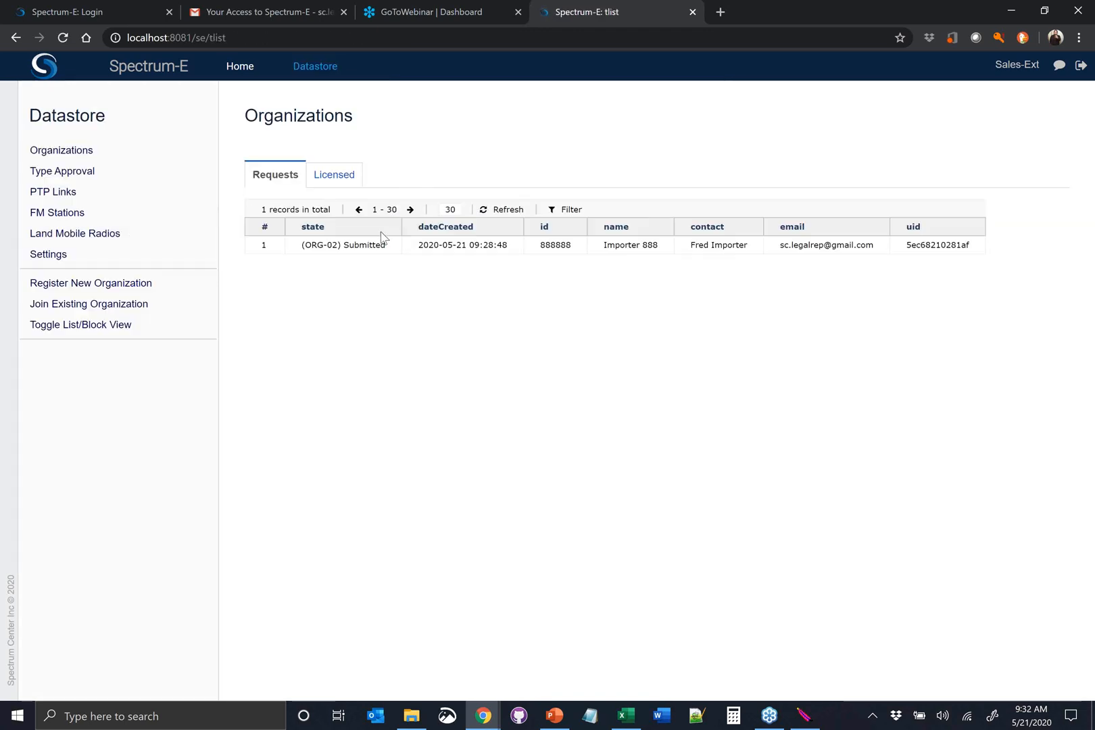
Examine the available actions and the attachment list of the submitted Importer 888 request, and close the list
left_click(320, 250)
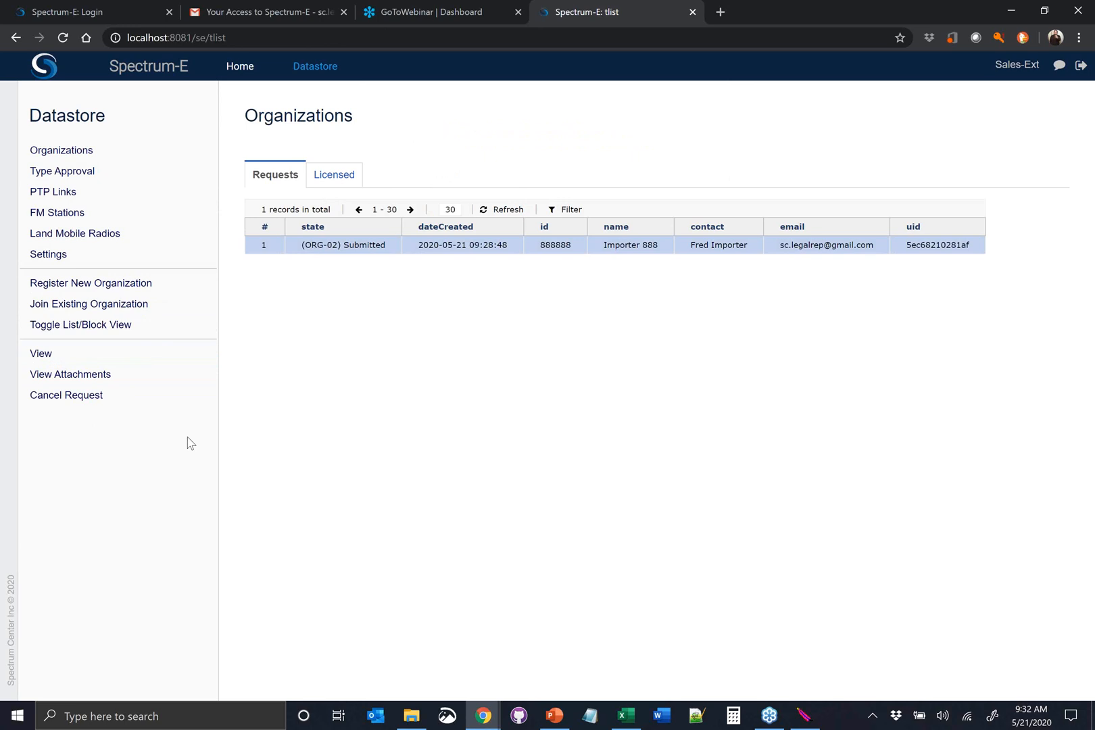
left_click(73, 347)
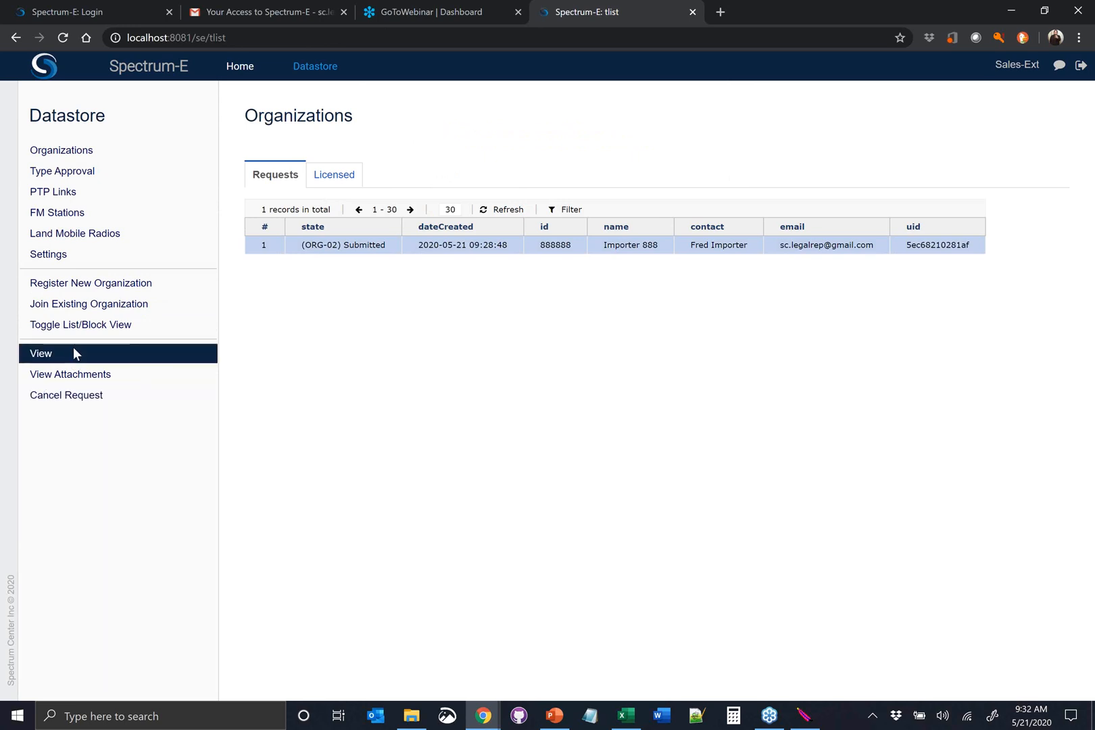
left_click(338, 336)
left_click(344, 248)
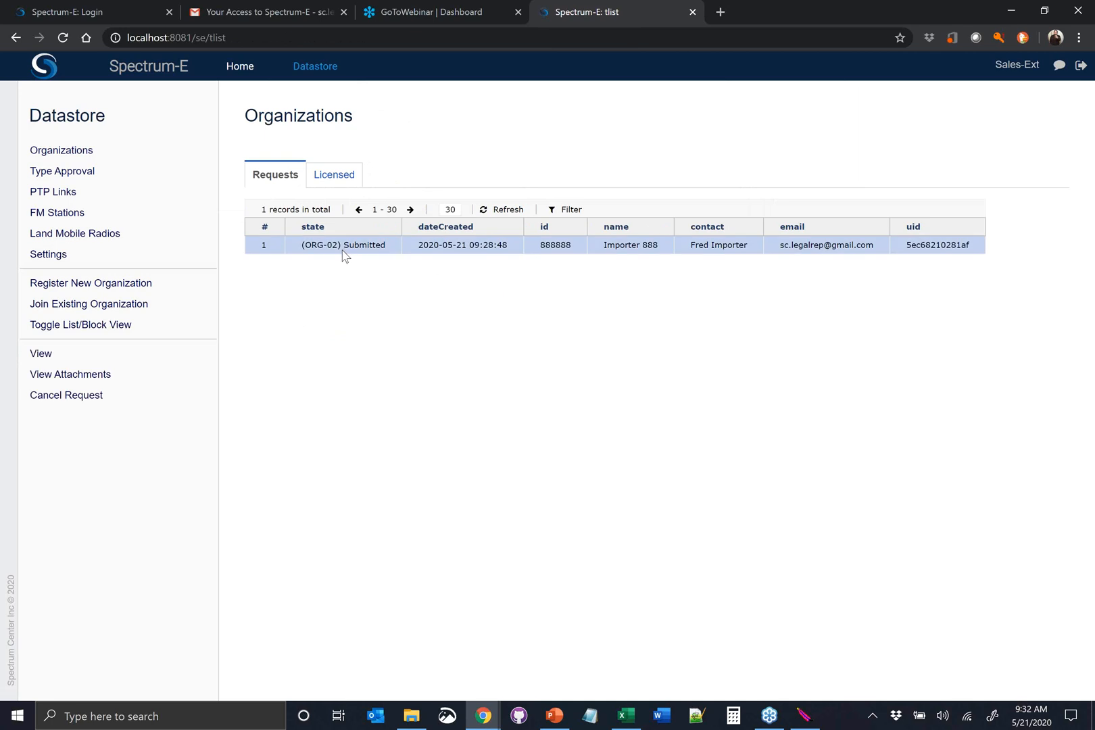
left_click(102, 376)
scroll(672, 309, "down", 2)
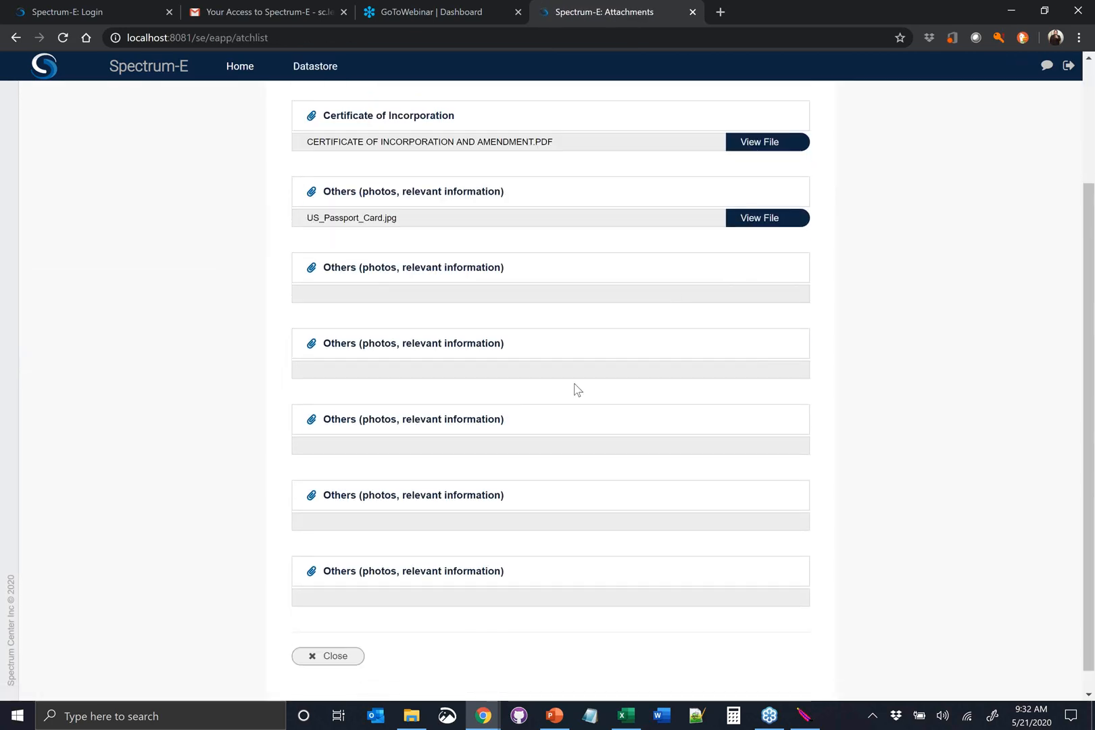
scroll(672, 309, "down", 1)
left_click(325, 634)
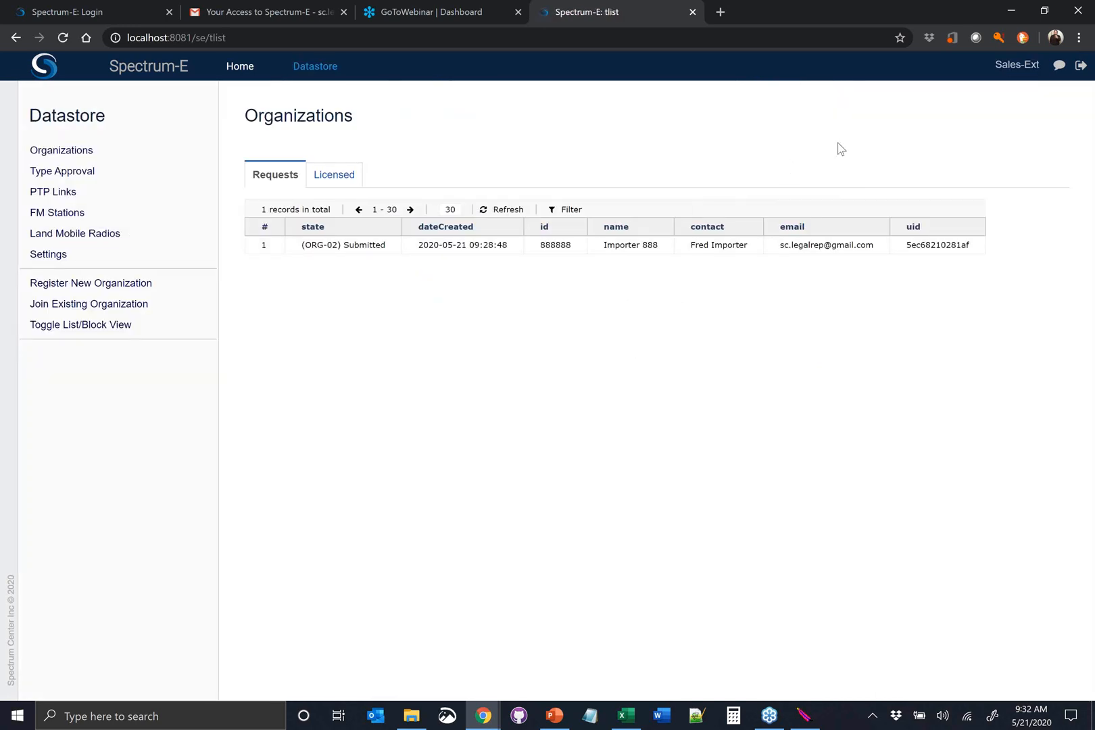
Log out, log in with the internal user's account and open the organization requests in the Datastore
left_click(1082, 68)
triple_click(577, 310)
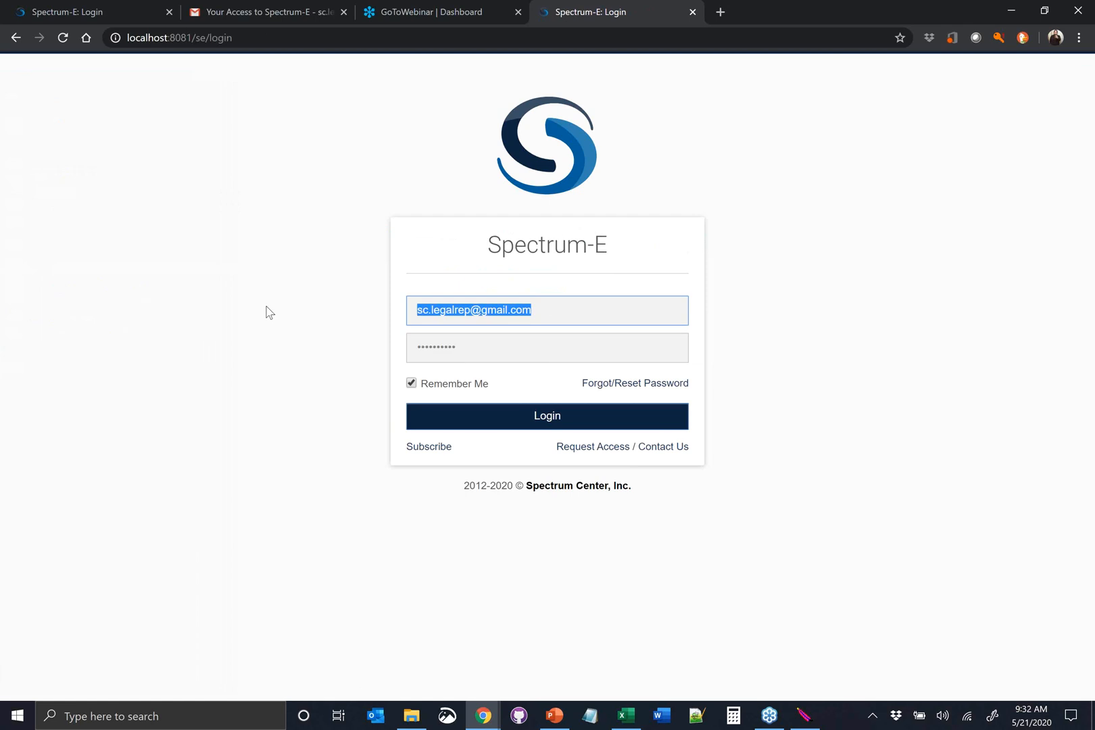
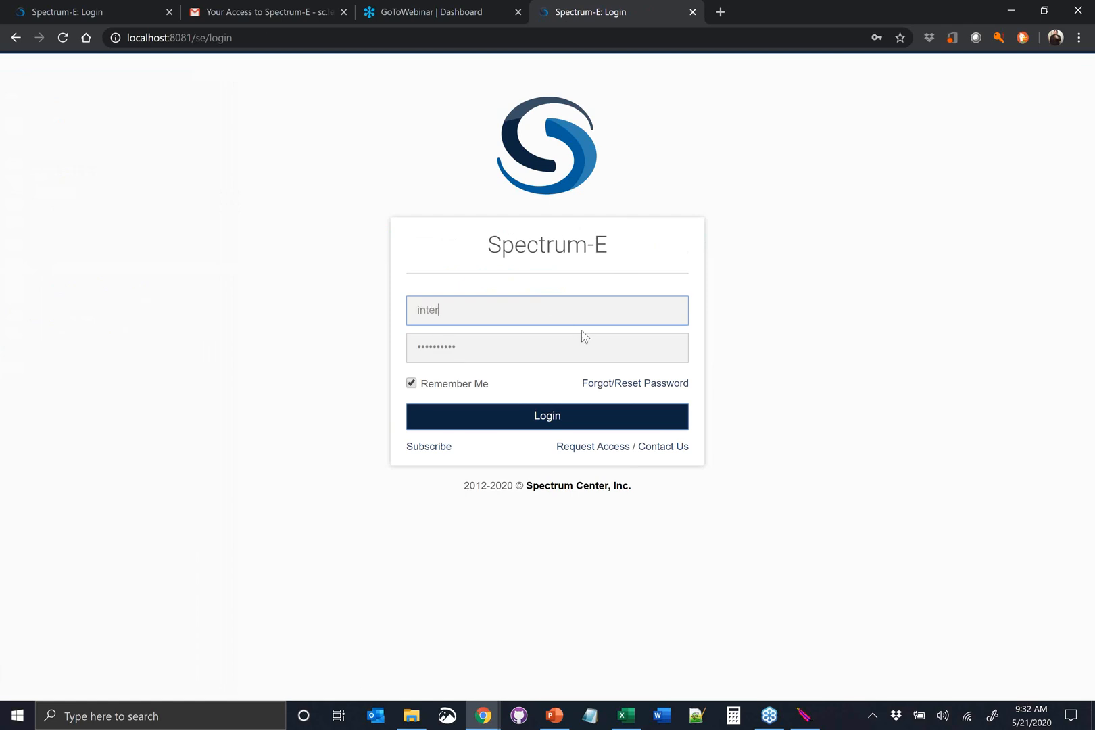
left_click(535, 410)
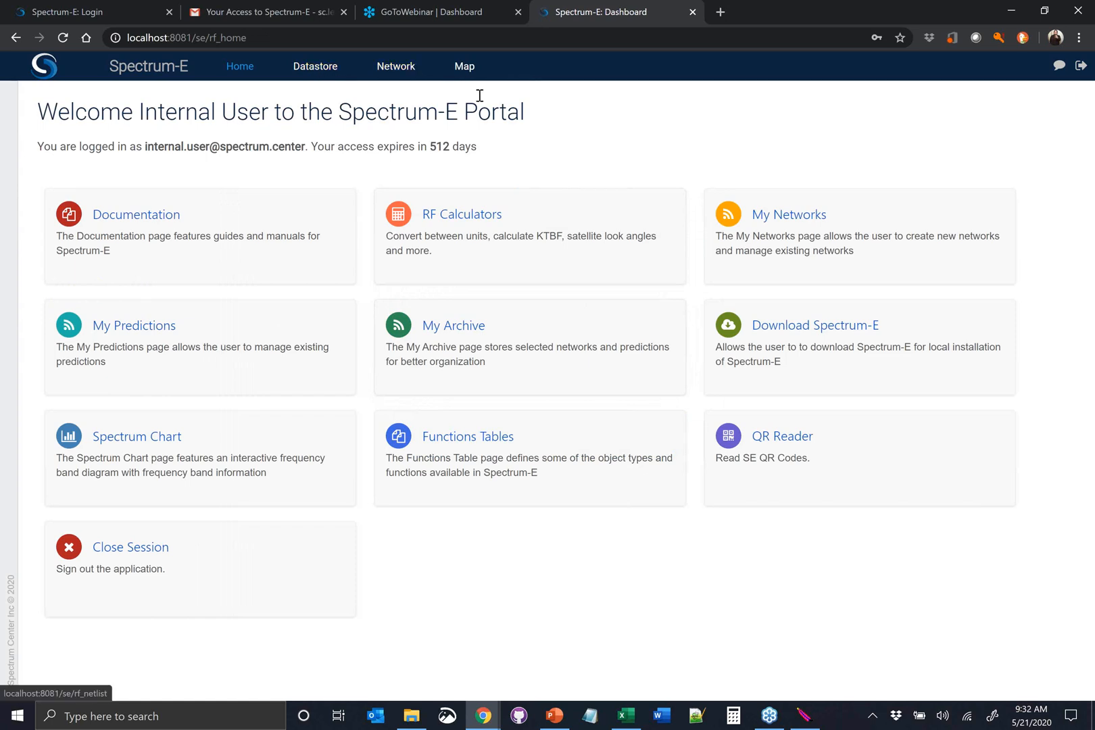
left_click(328, 70)
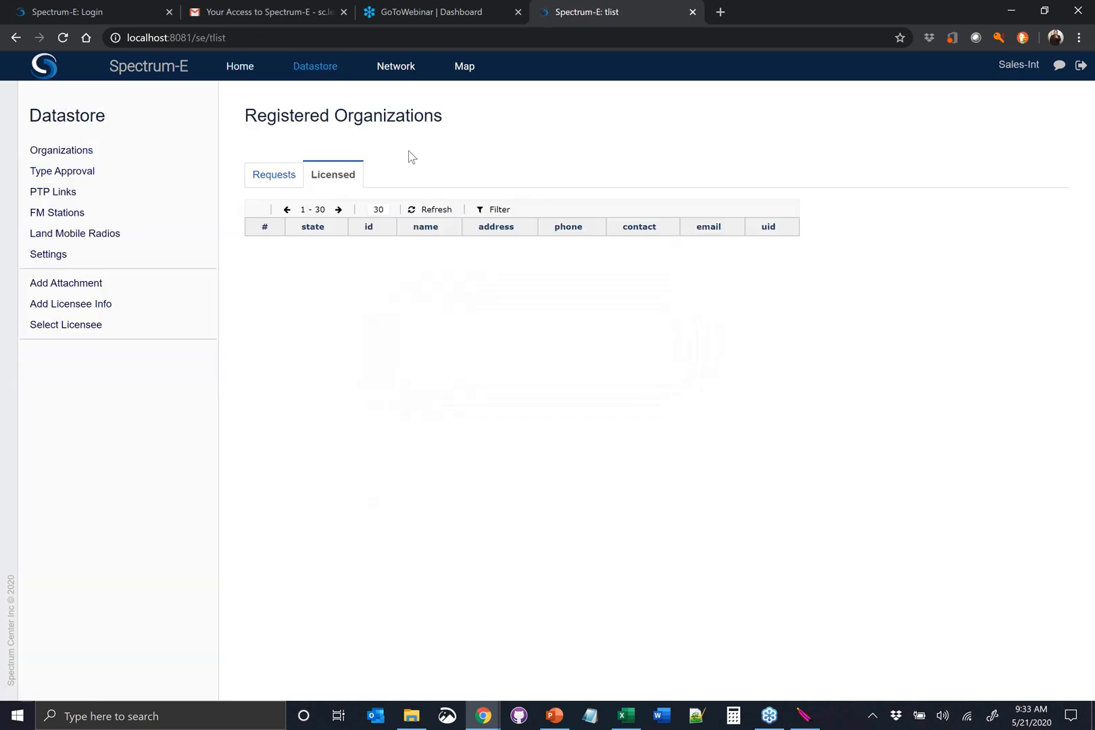
left_click(274, 175)
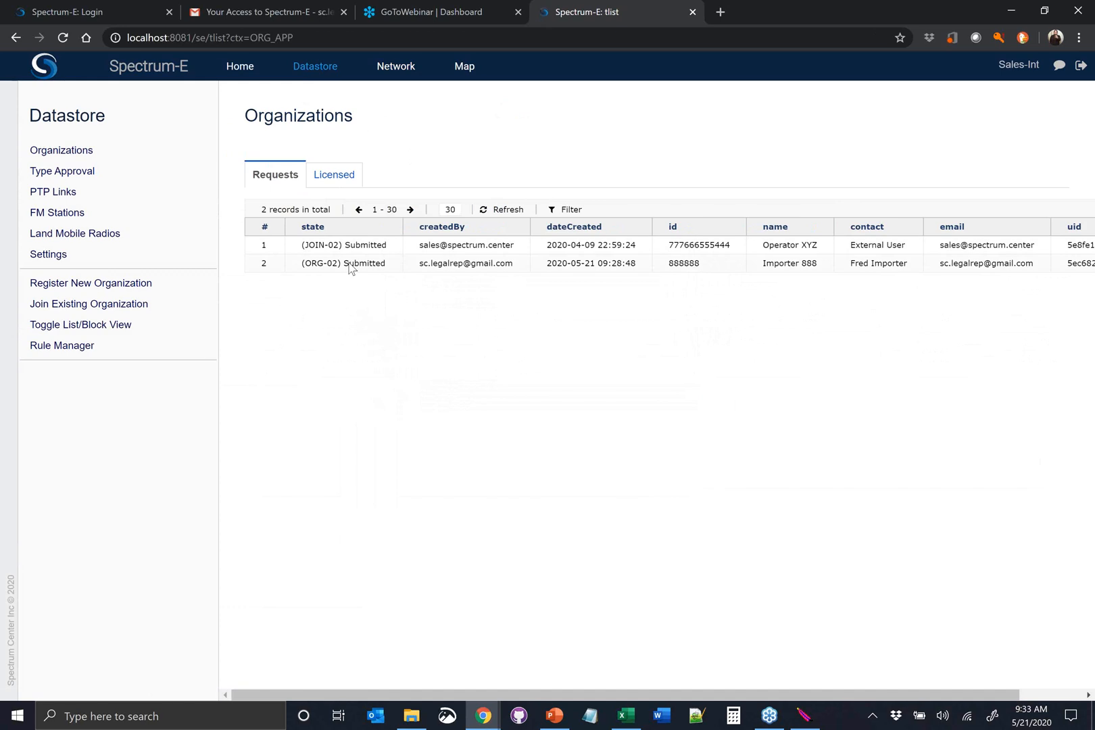
View the organization info of the submitted Importer 888 request and close it
left_click(351, 265)
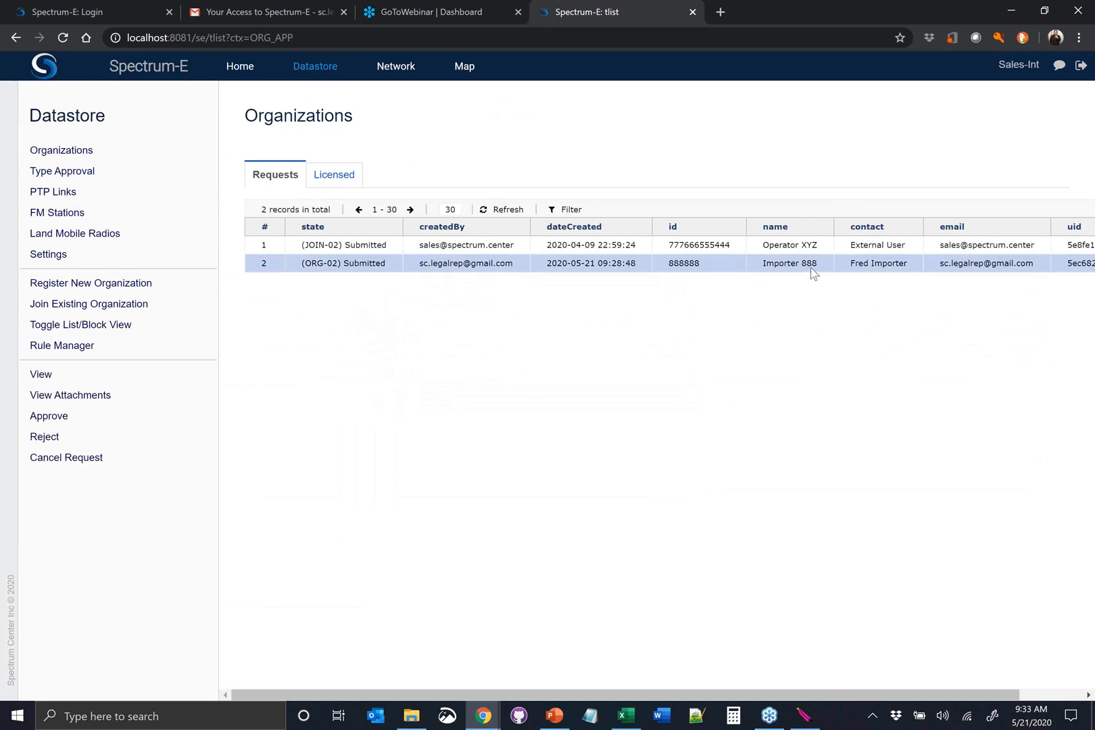
left_click(115, 377)
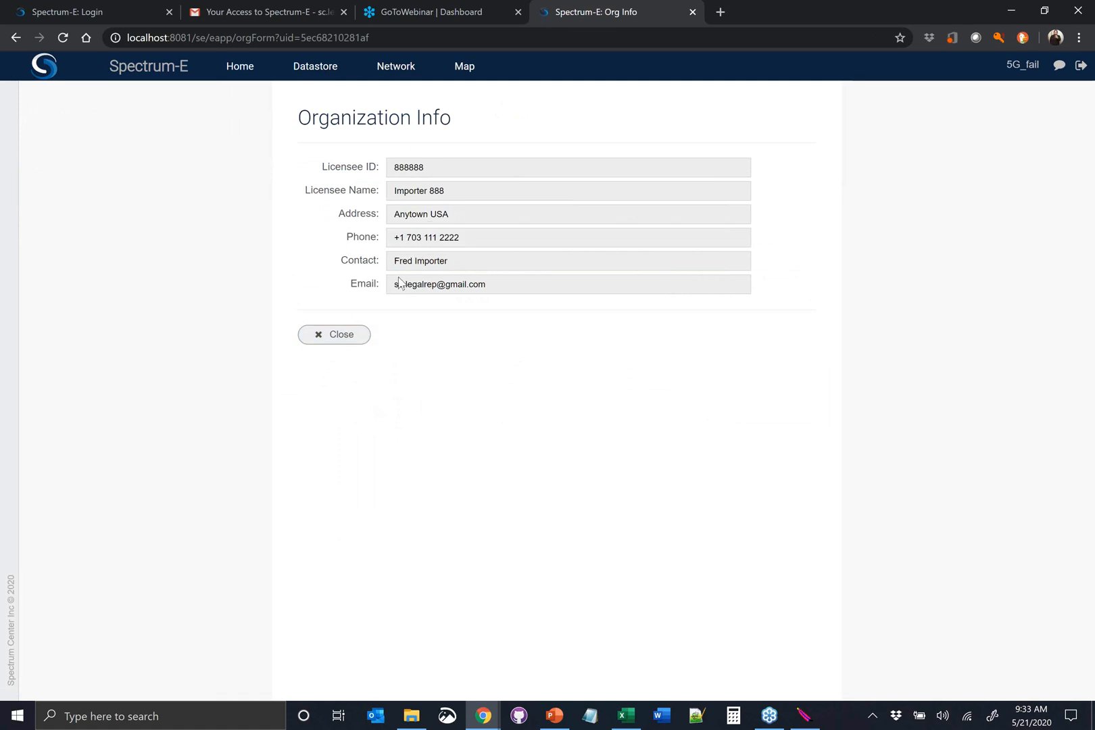
left_click(340, 336)
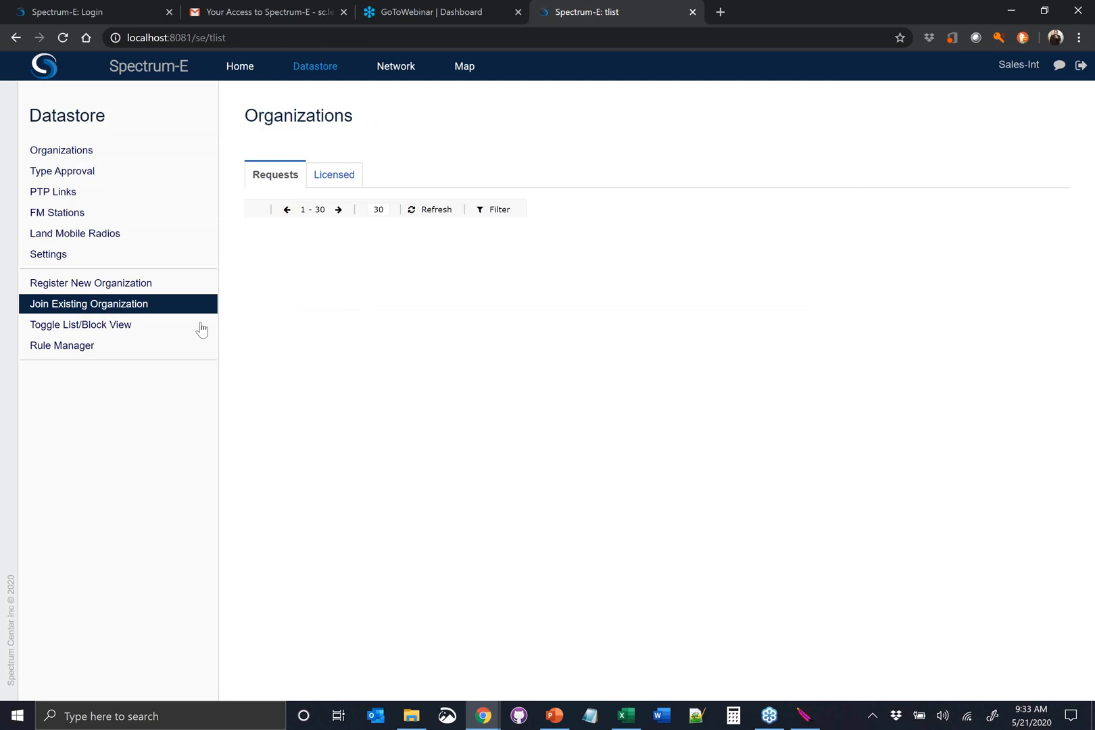
View the certificate of incorporation and passport card attached to the submitted Importer 888 request, and close the attachment list
left_click(346, 269)
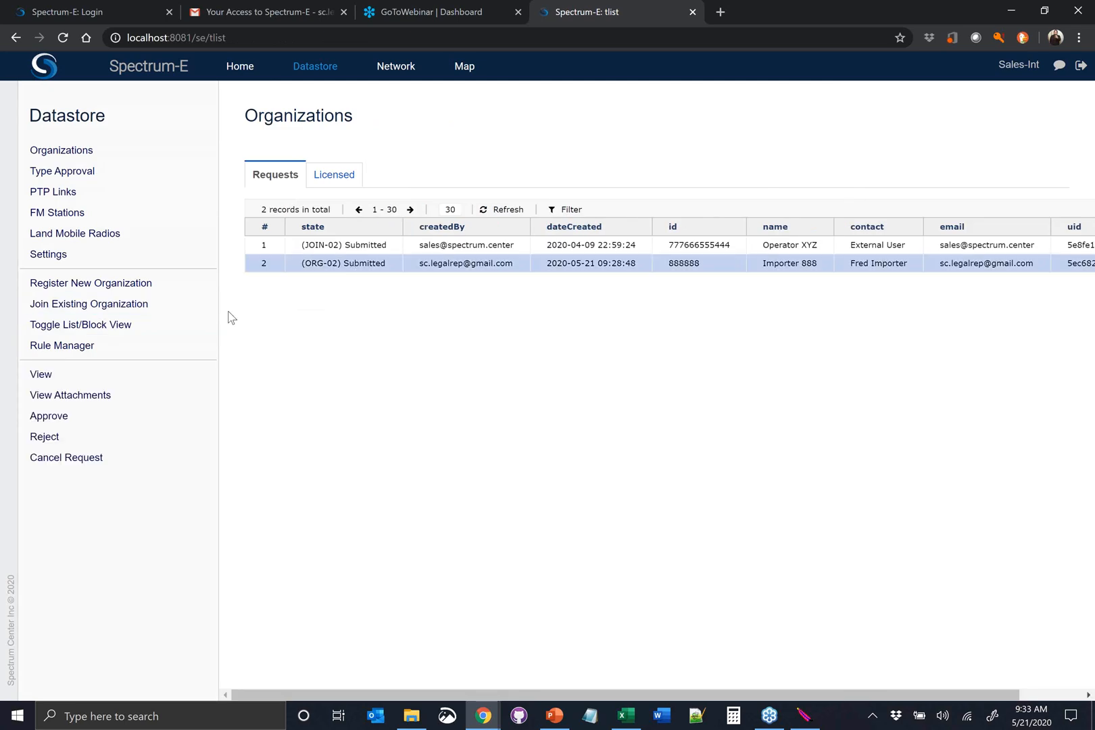
left_click(100, 404)
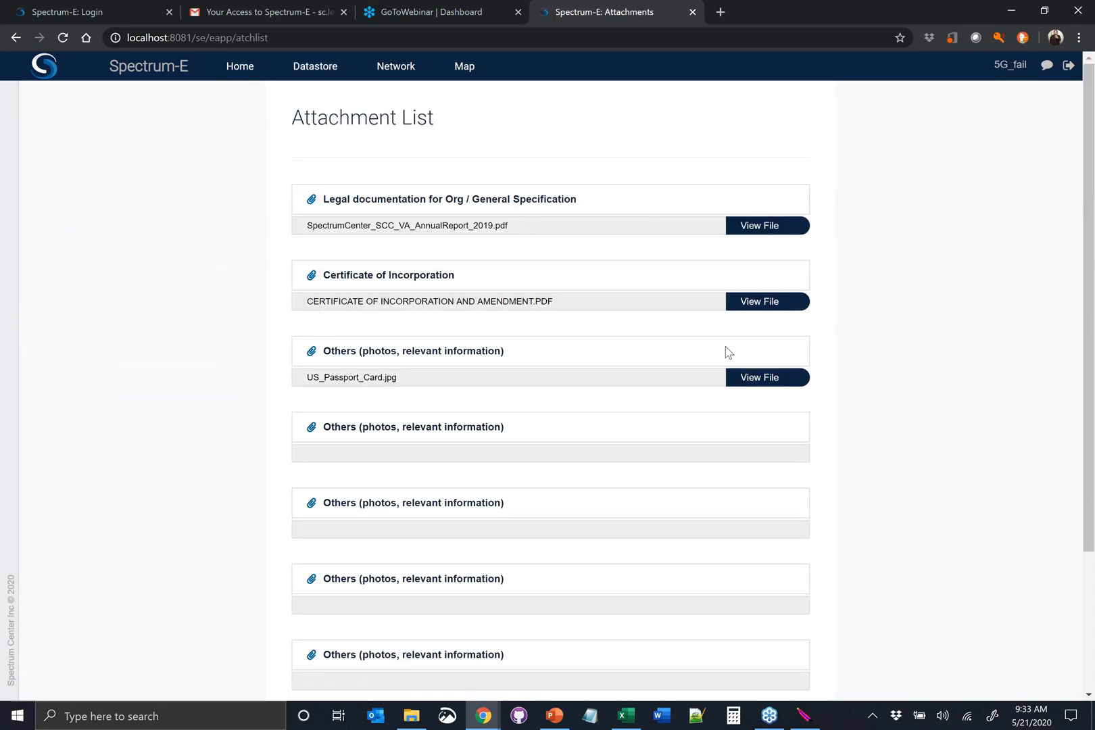
left_click(758, 302)
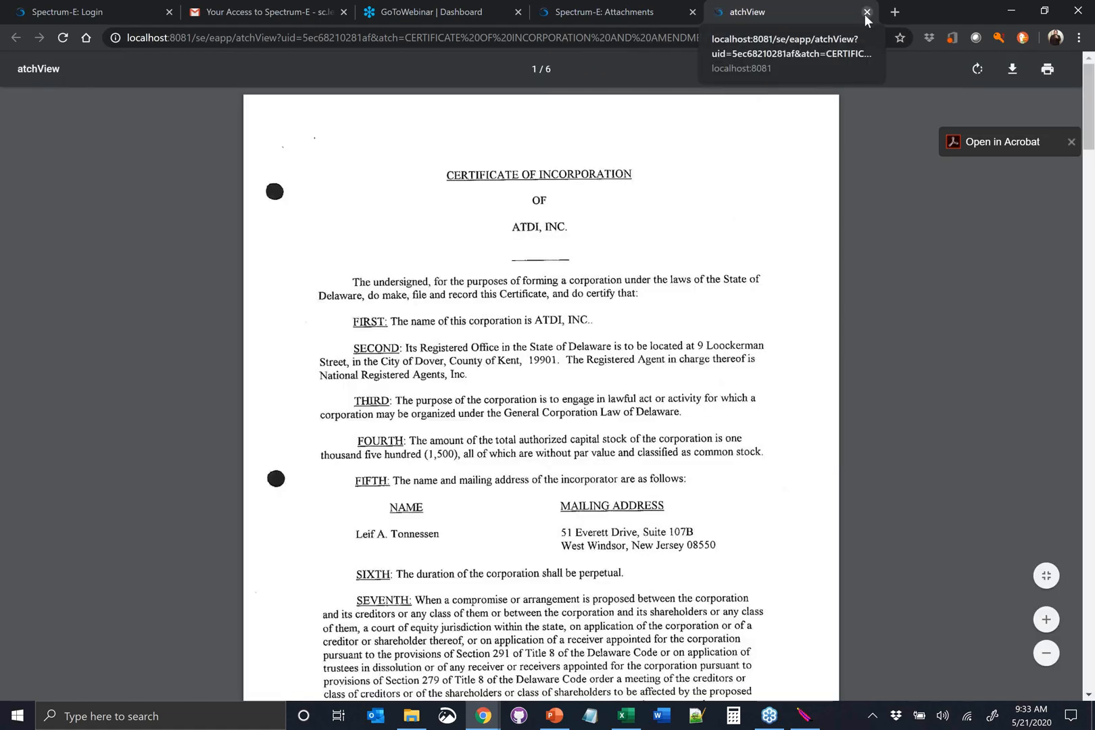
left_click(866, 12)
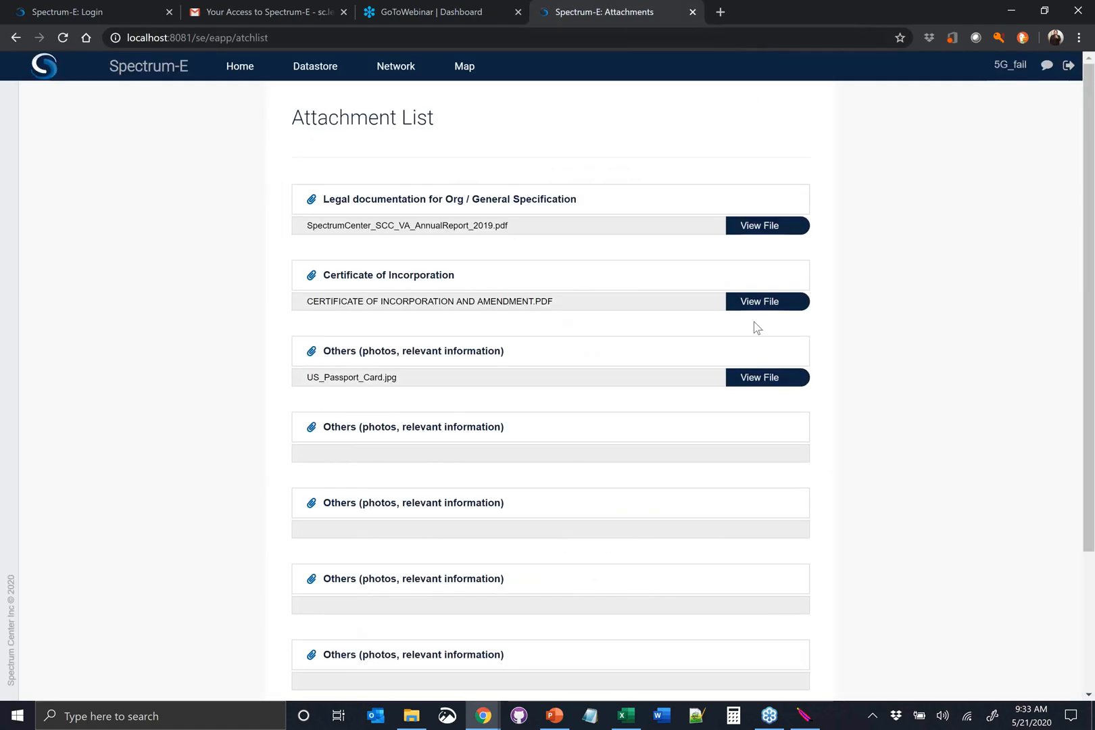
left_click(744, 375)
left_click(867, 12)
scroll(557, 403, "down", 5)
left_click(325, 631)
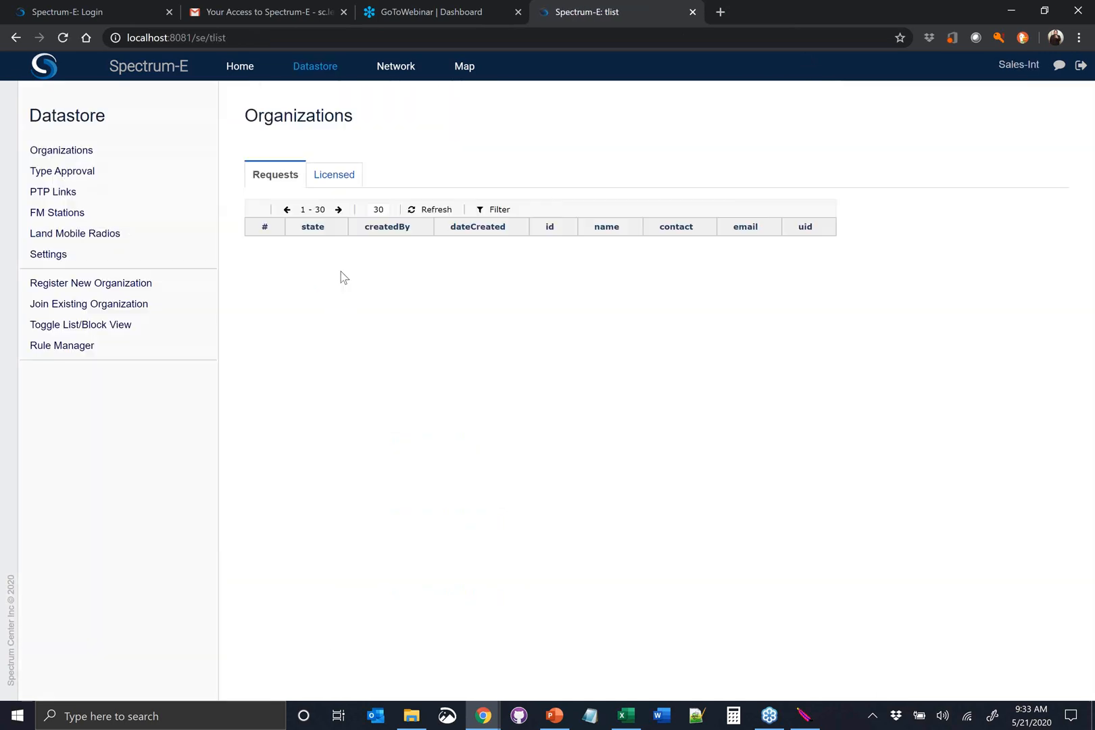
Reject the Importer 888 request with the cause "You are missing an additional document of accreditation."
left_click(341, 267)
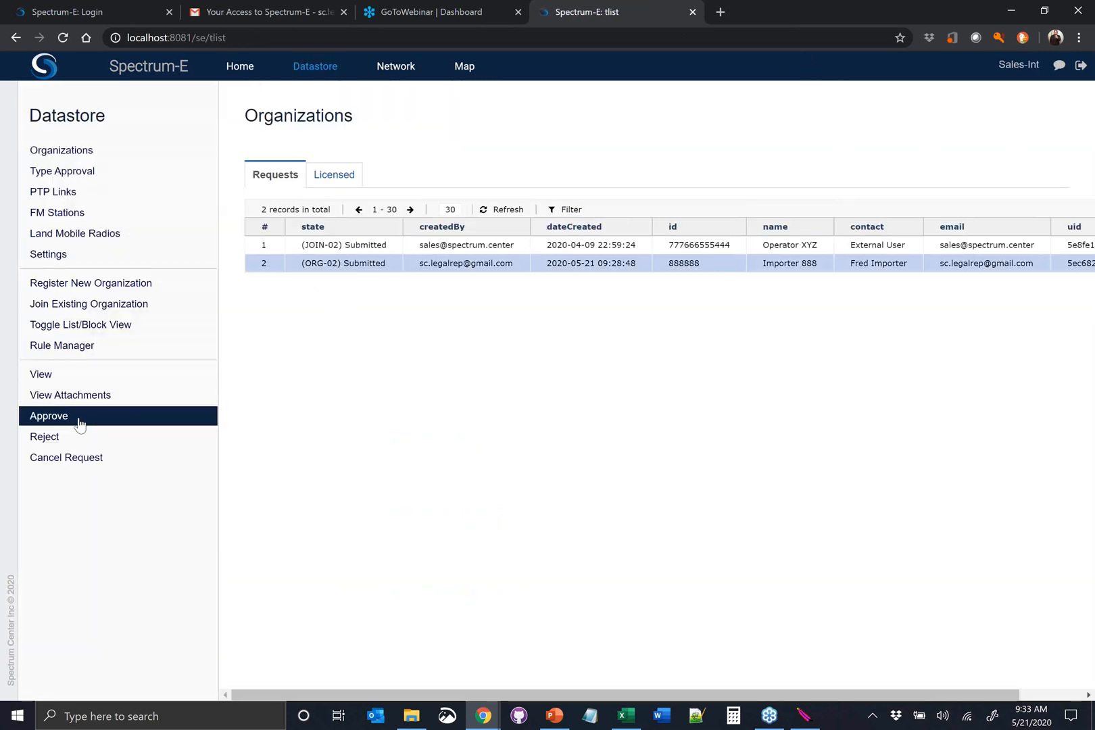
left_click(67, 439)
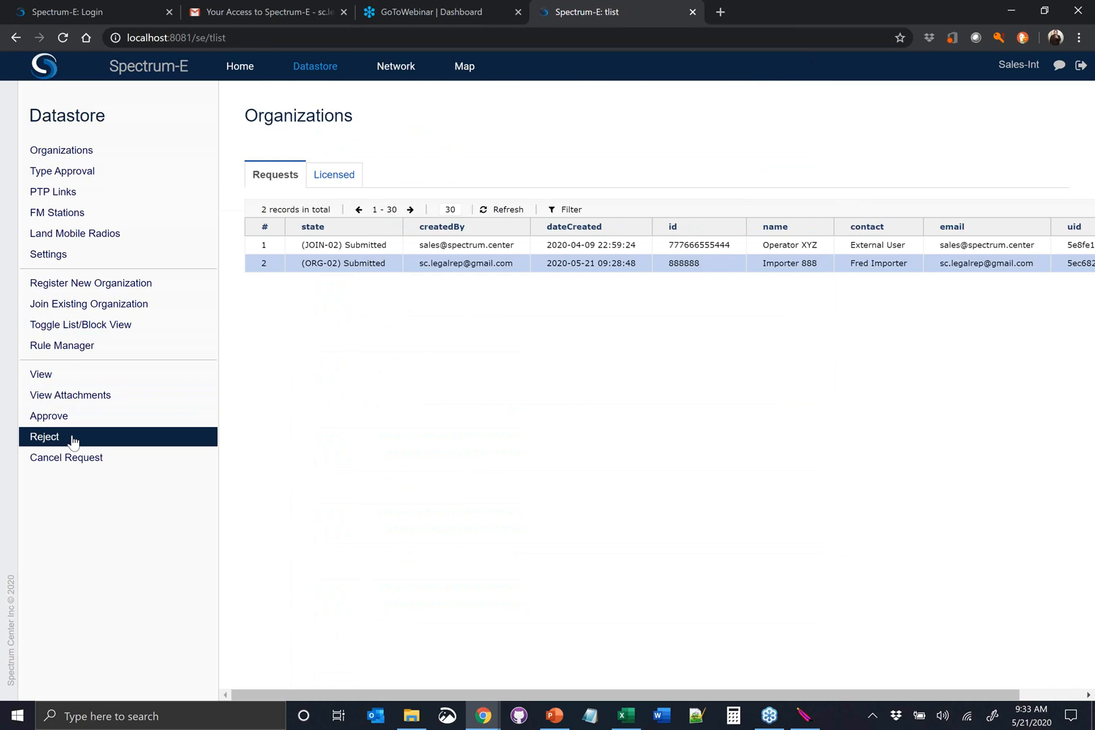
left_click(72, 439)
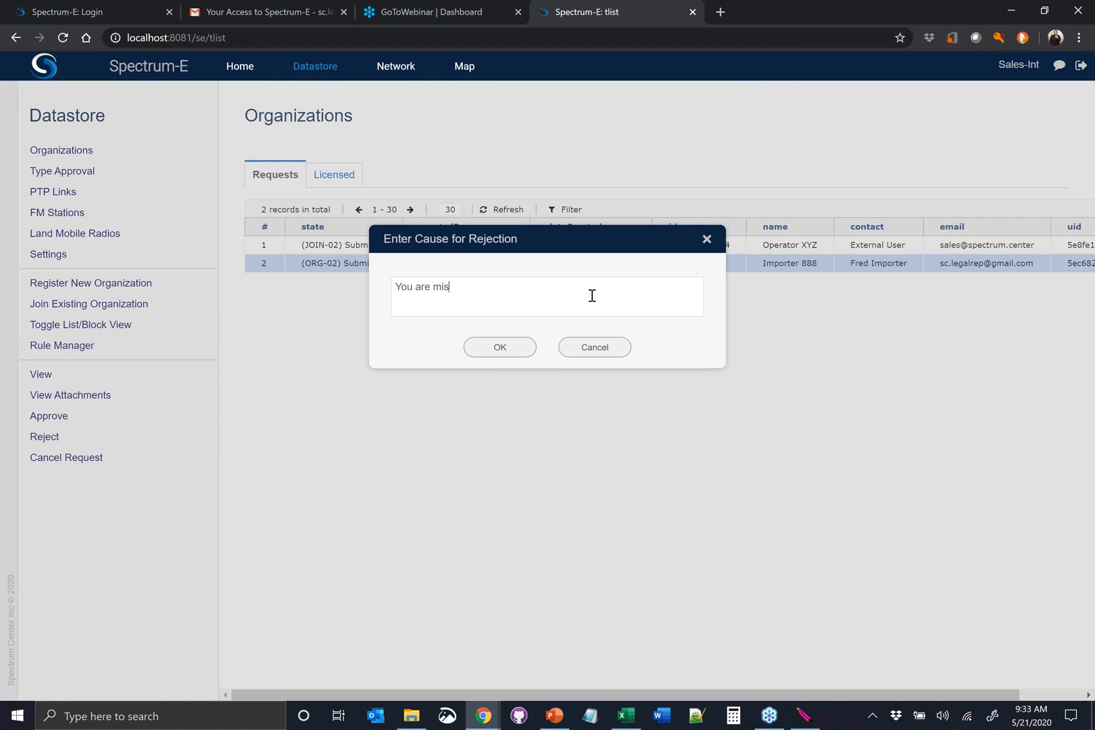
type("You are missing an additional document of accreditt")
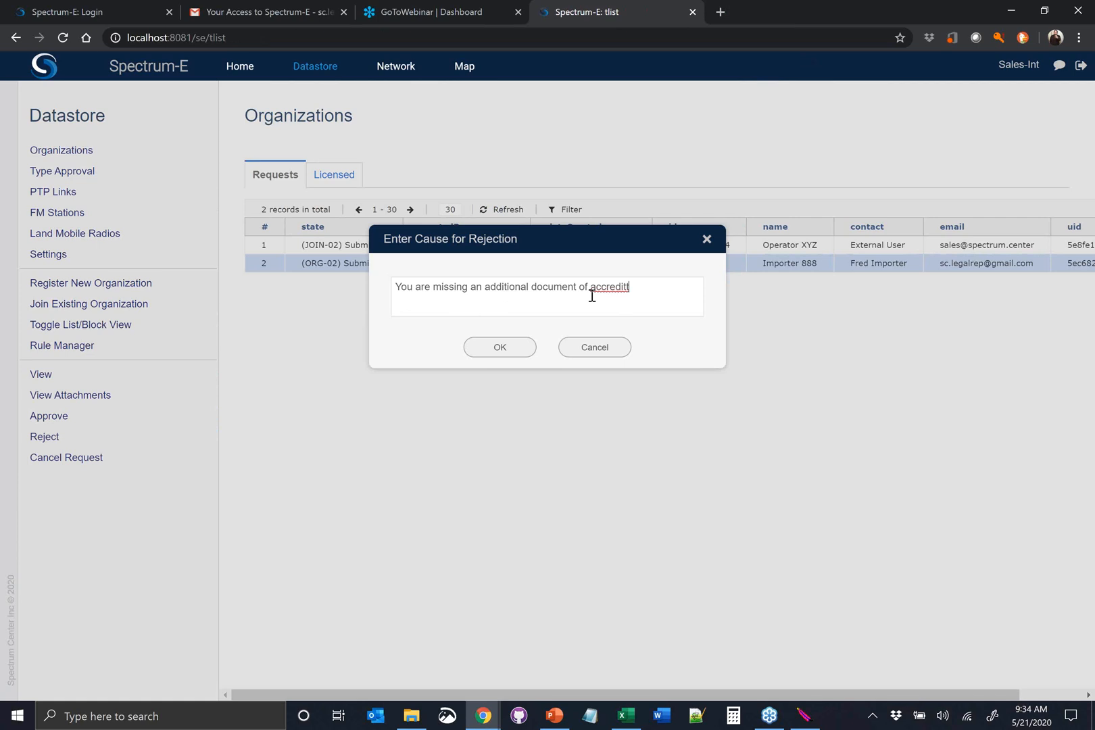
key("BackSpace")
left_click(500, 348)
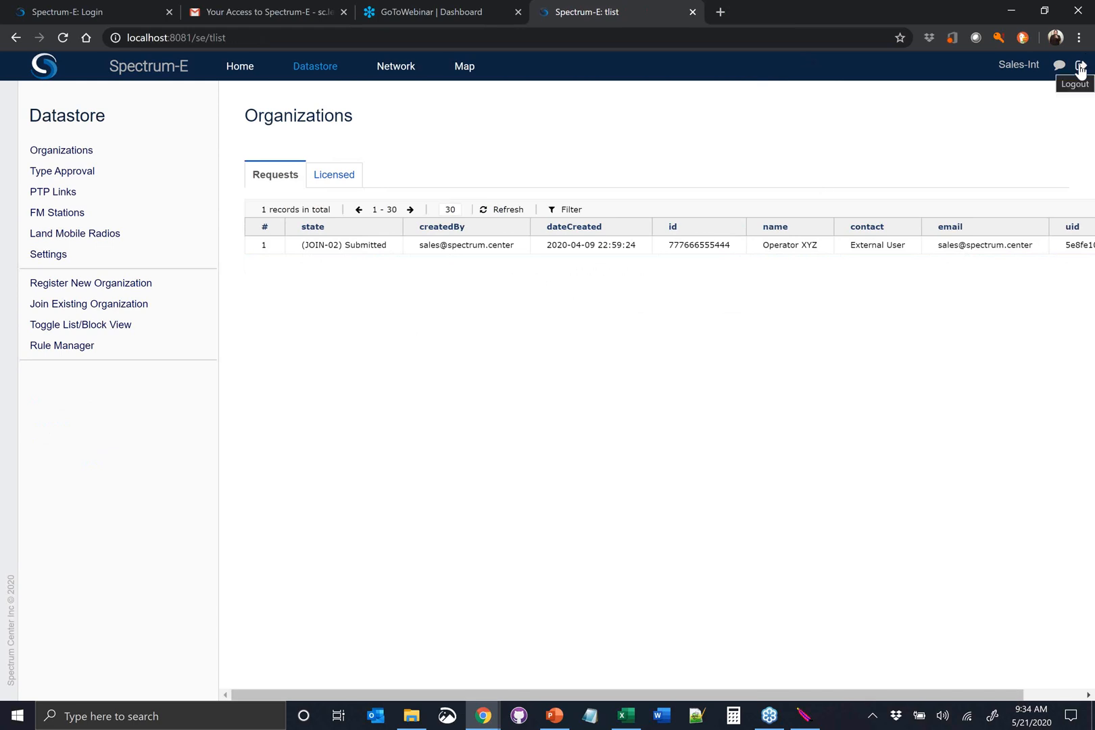
Log out, log in with the legal representative's account and open the organization requests under e-Licensing
left_click_drag(1080, 67, 720, 160)
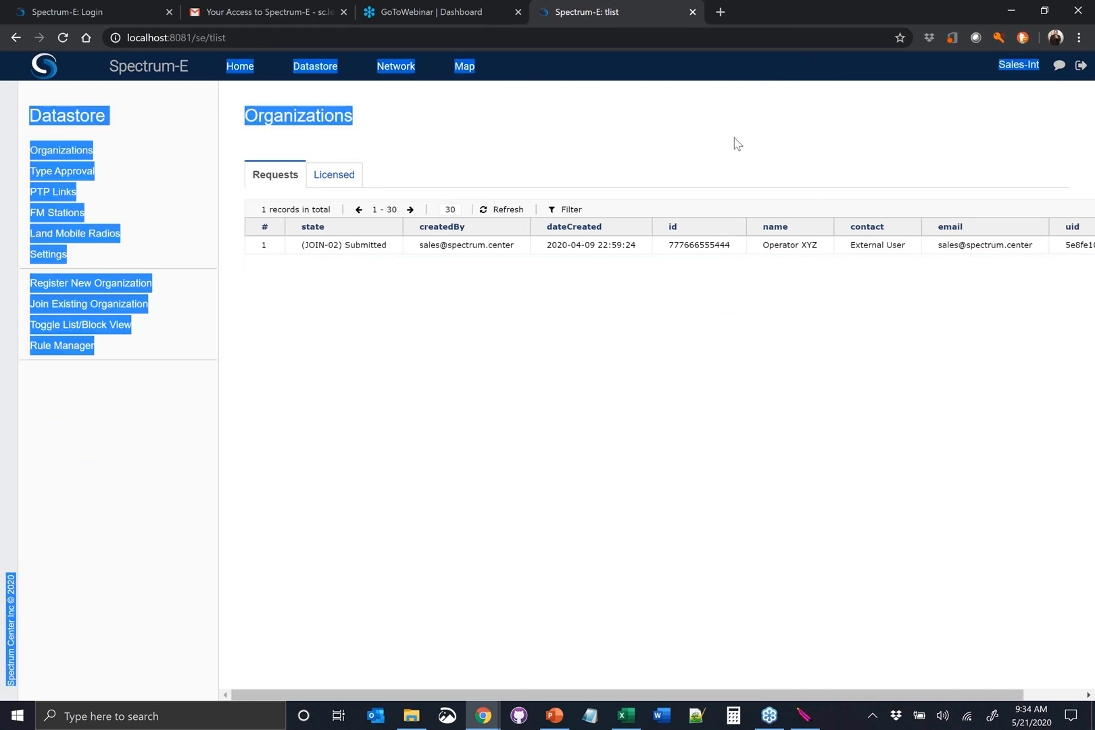
left_click(735, 139)
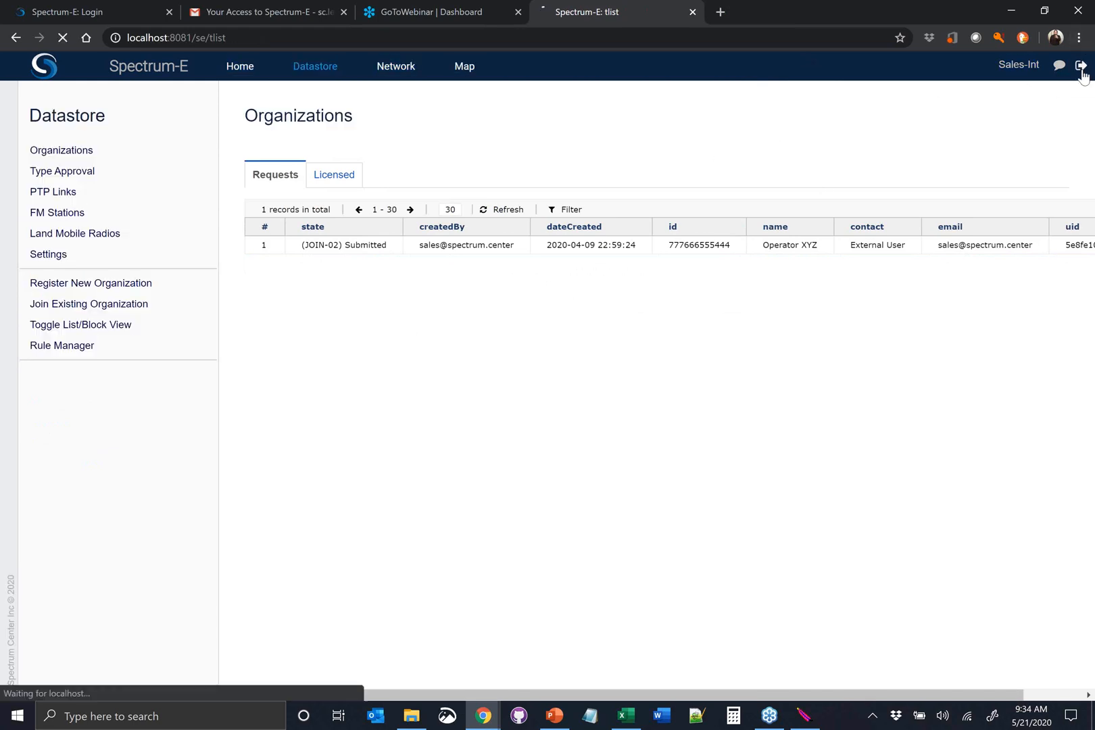
left_click(1080, 66)
left_click_drag(580, 311, 377, 321)
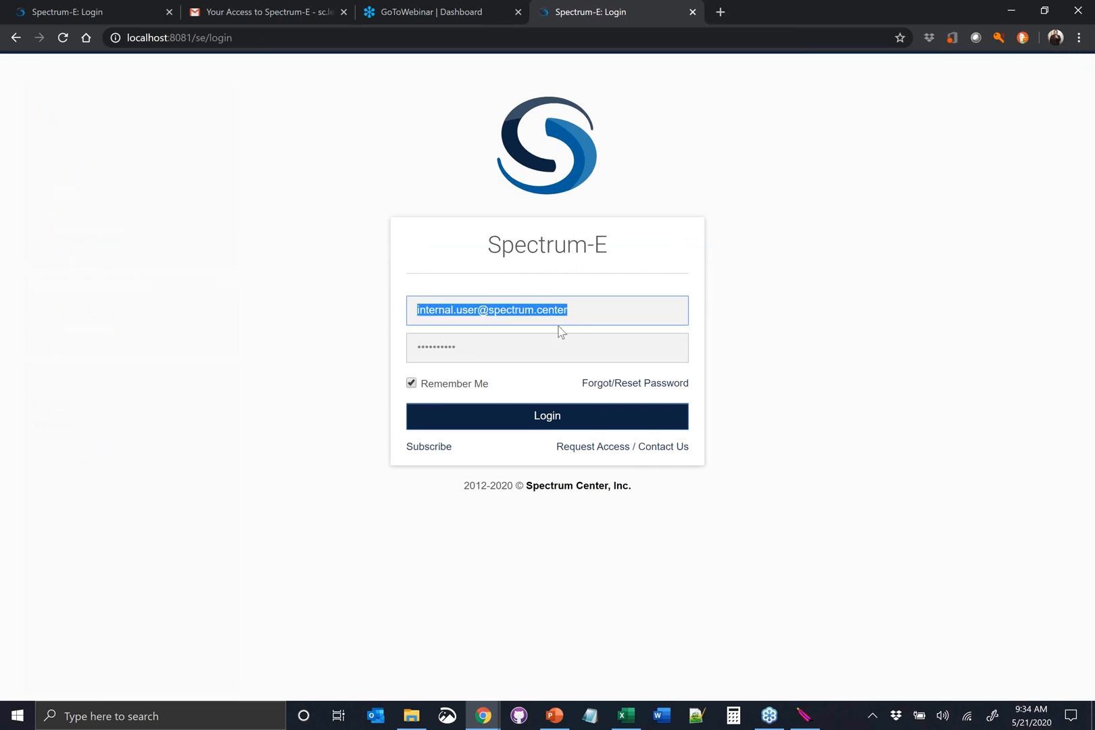
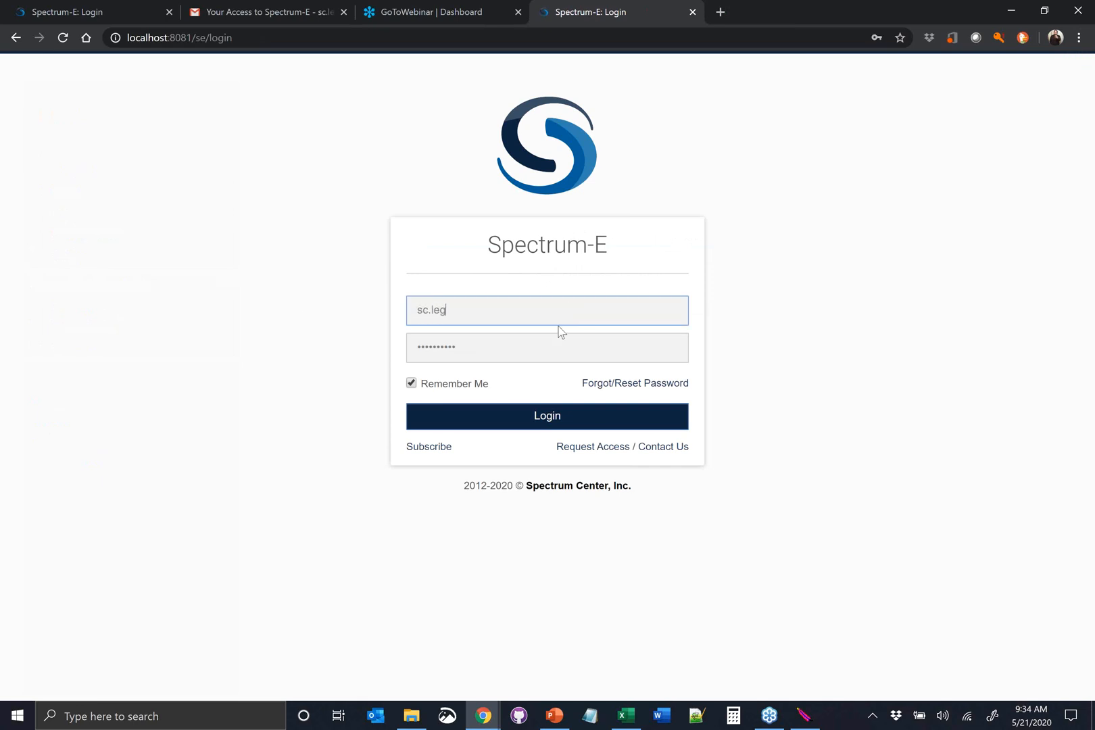
left_click(522, 416)
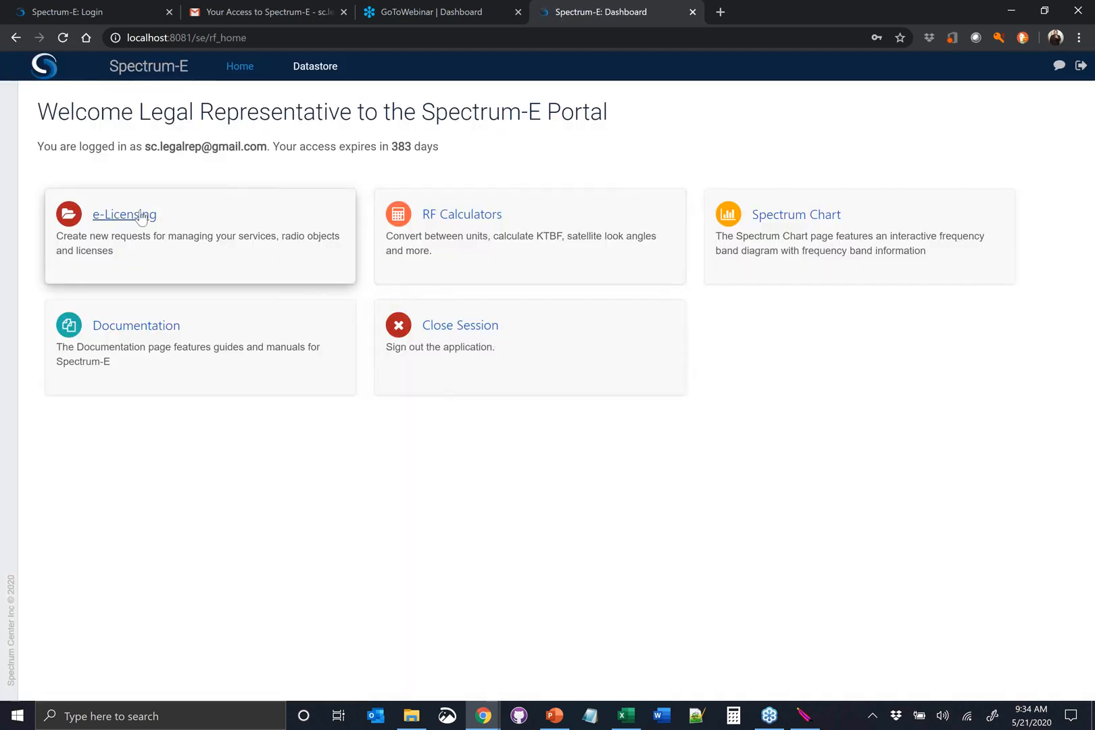
left_click(146, 214)
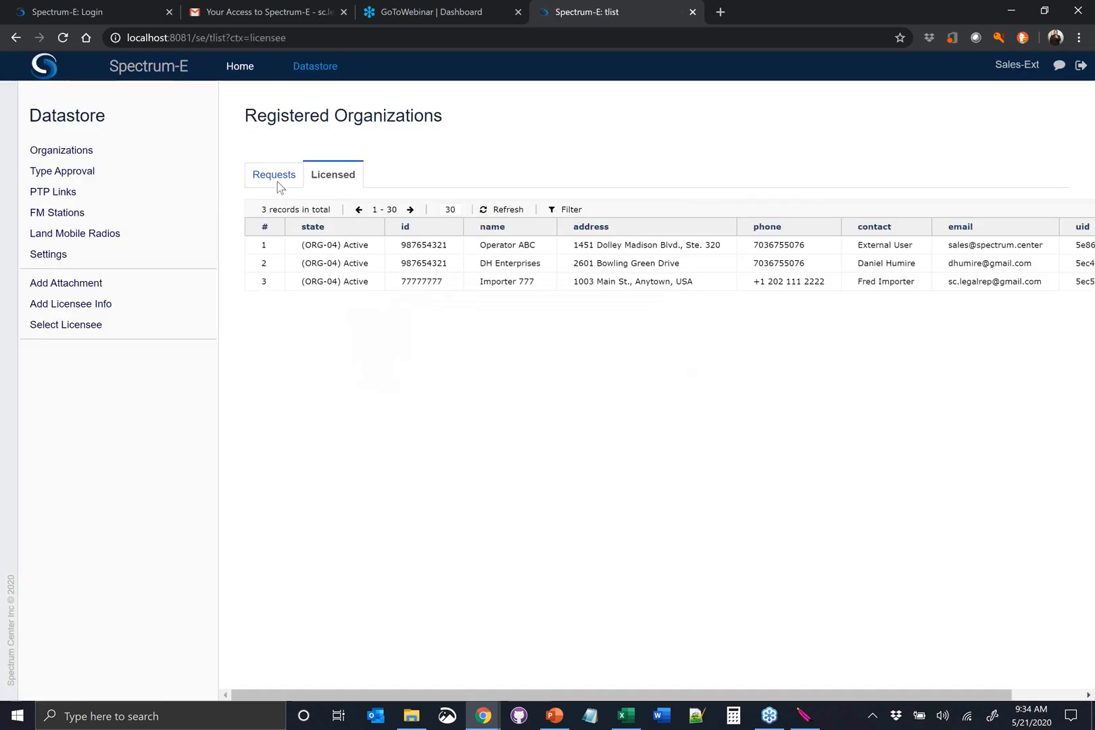
left_click(276, 177)
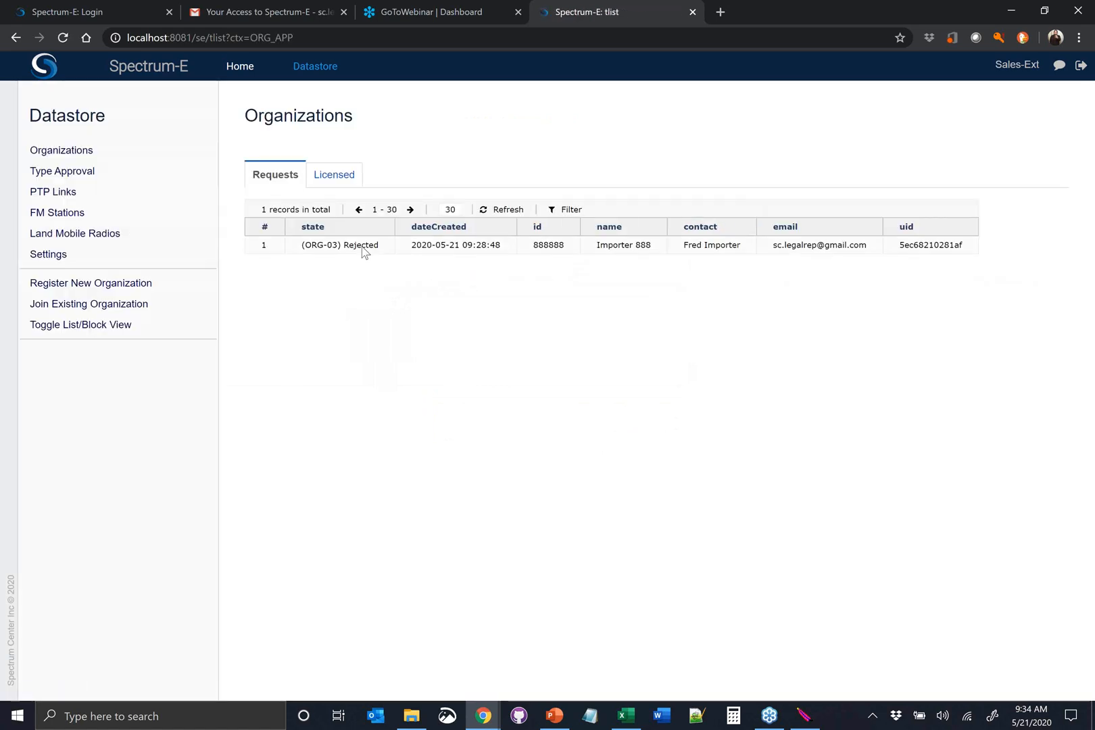
Read the rejection memo of the Importer 888 request, close it and reset the request
left_click(360, 250)
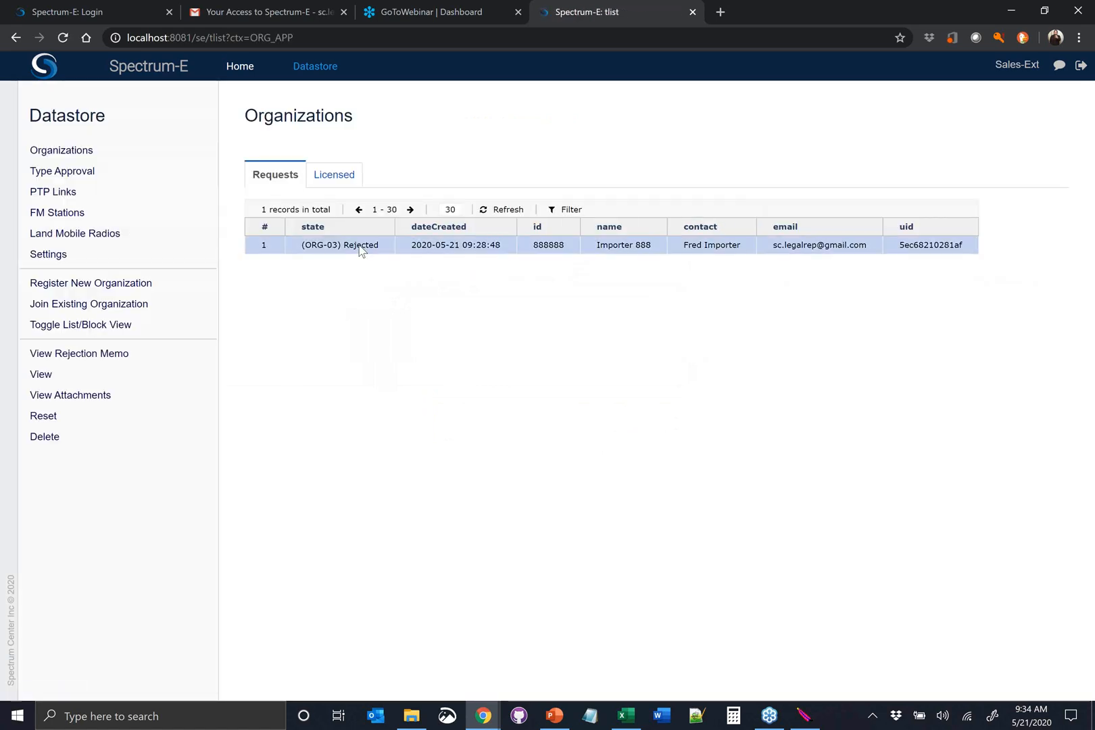
left_click(75, 355)
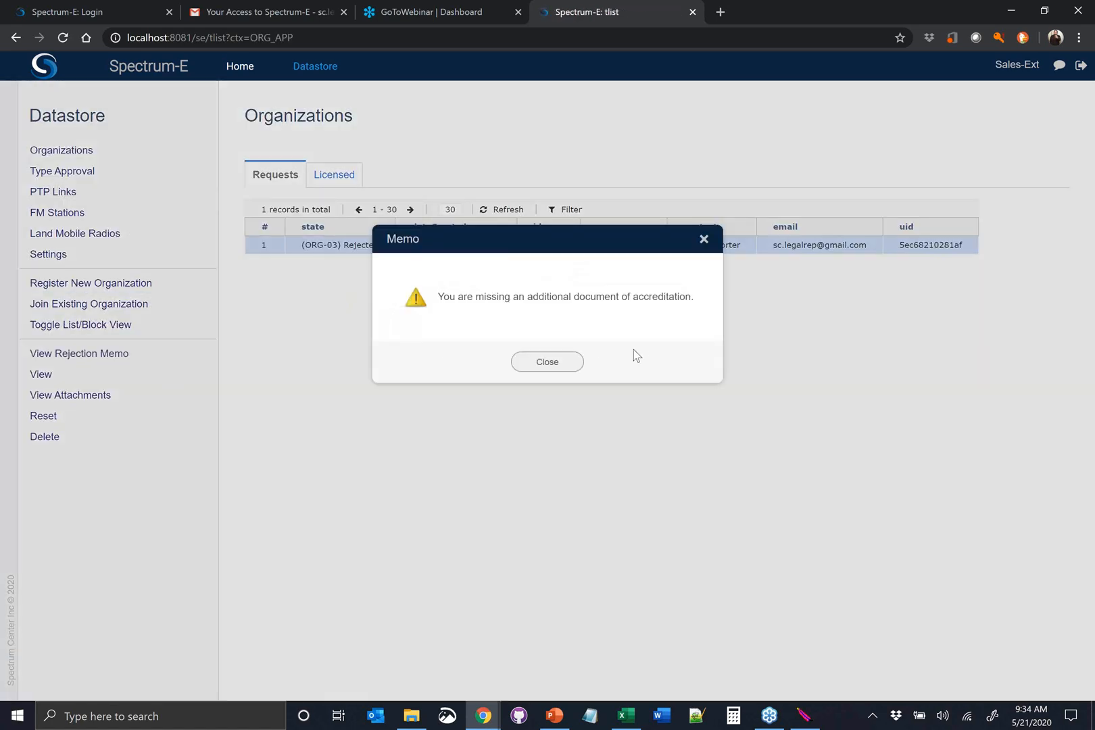
left_click(550, 369)
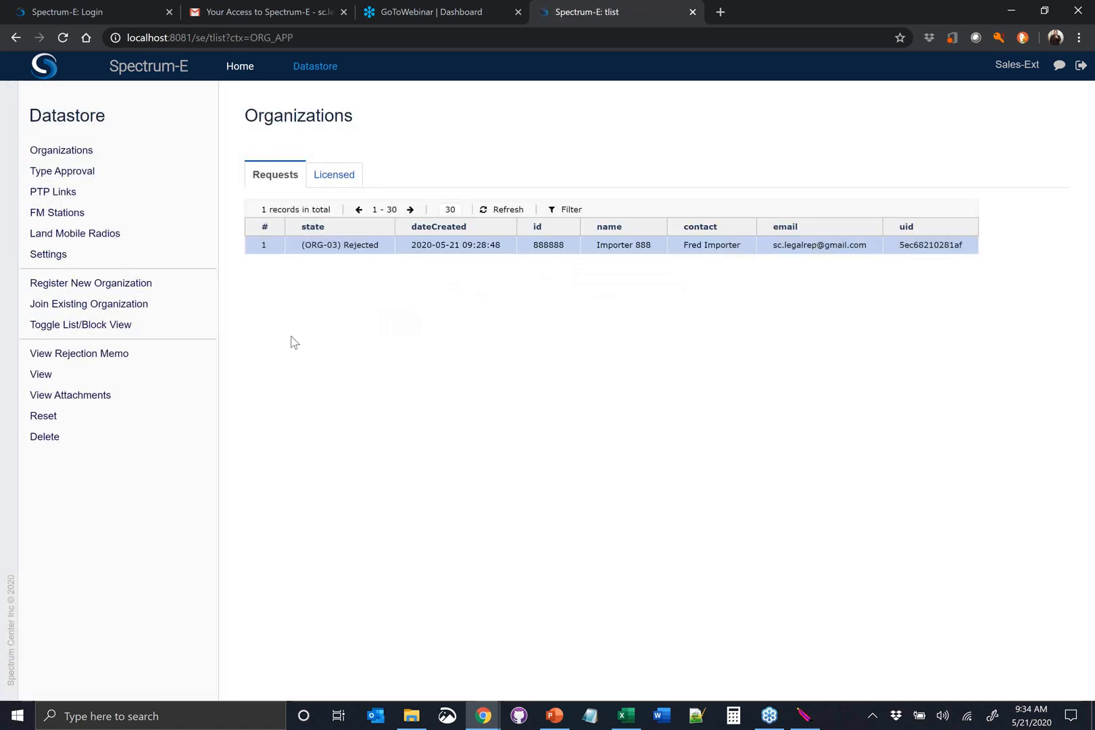
left_click(73, 418)
Attach Accreditation Report.pdf in the second Others slot of the Importer 888 draft, save the attachments and close the list
left_click(334, 248)
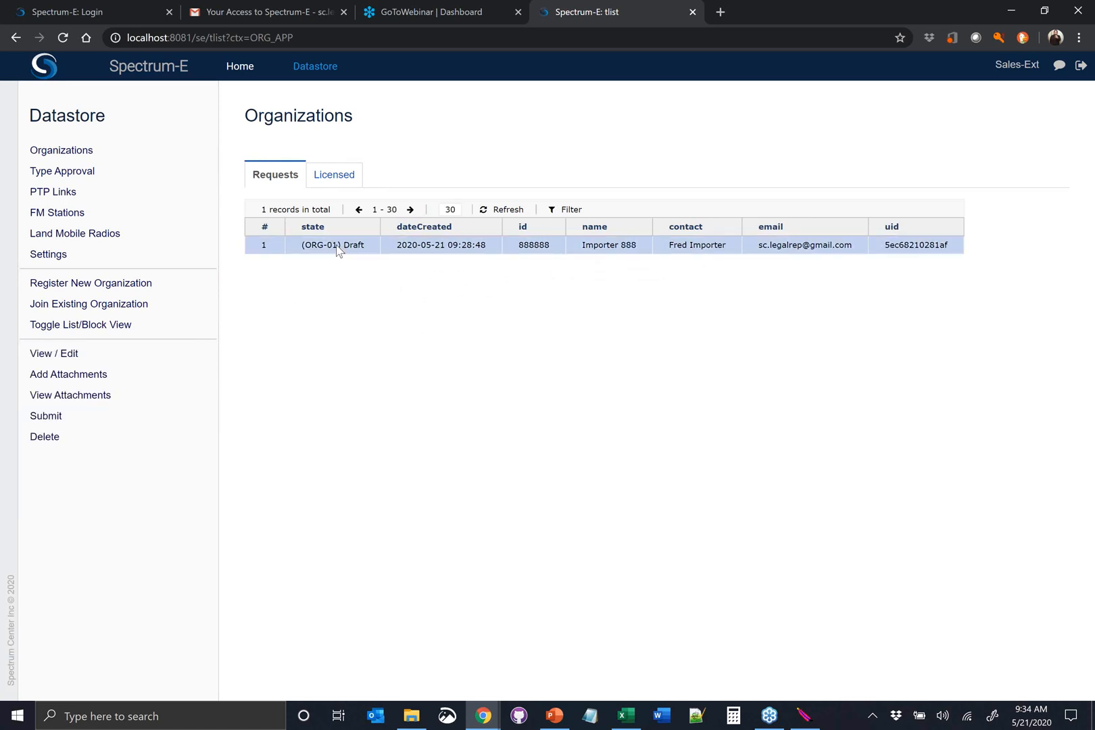
left_click(75, 384)
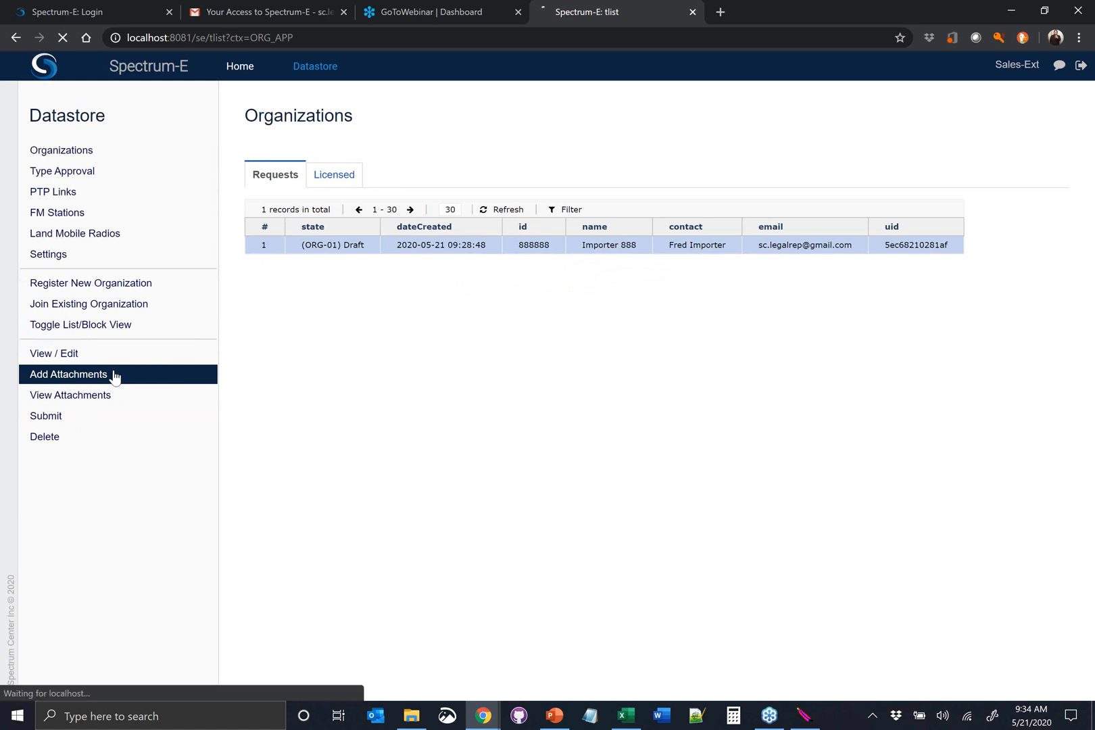
left_click(762, 449)
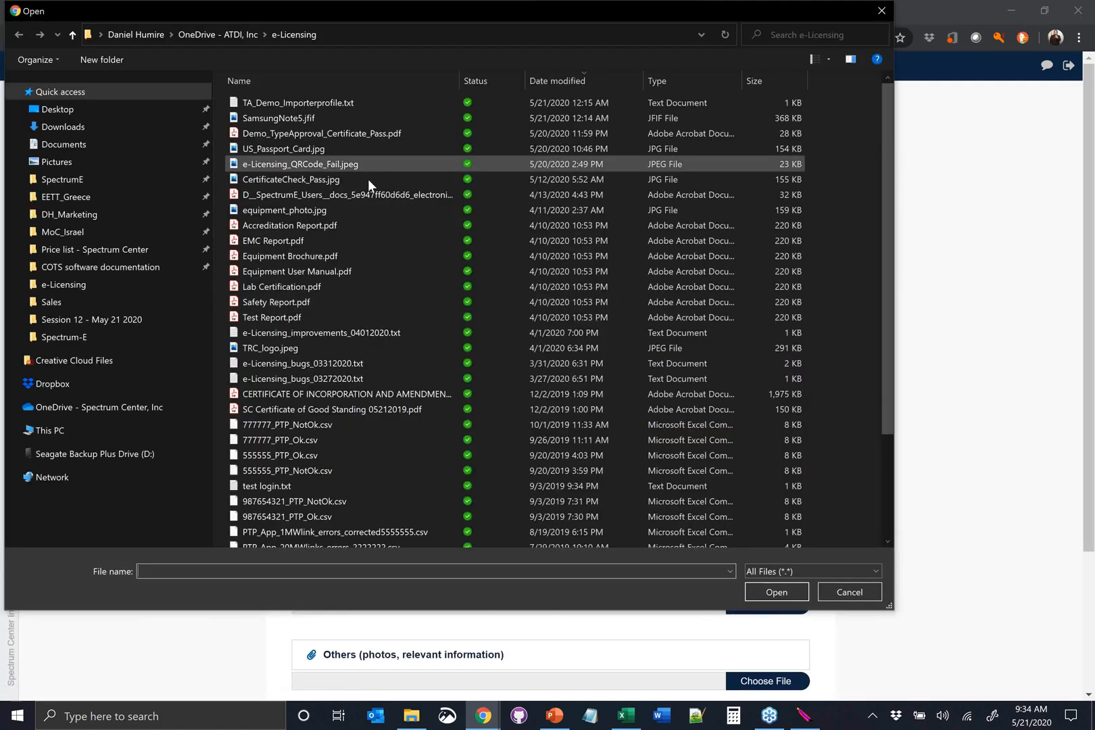
left_click(335, 221)
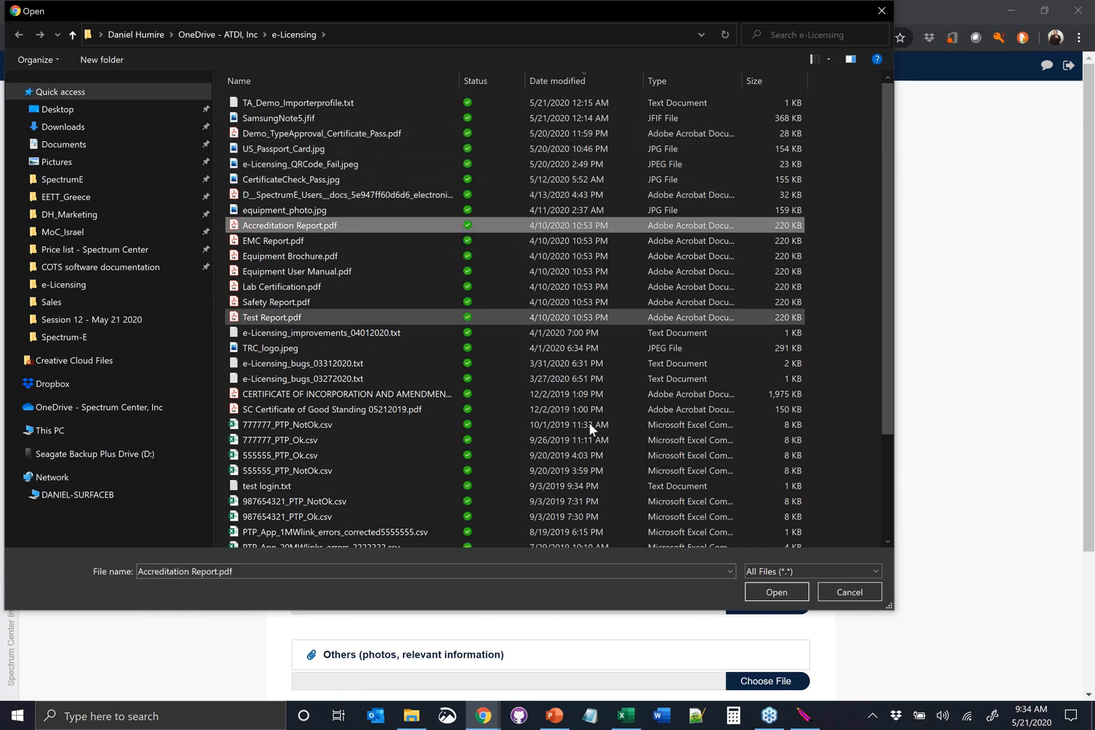
left_click(788, 588)
scroll(446, 582, "down", 3)
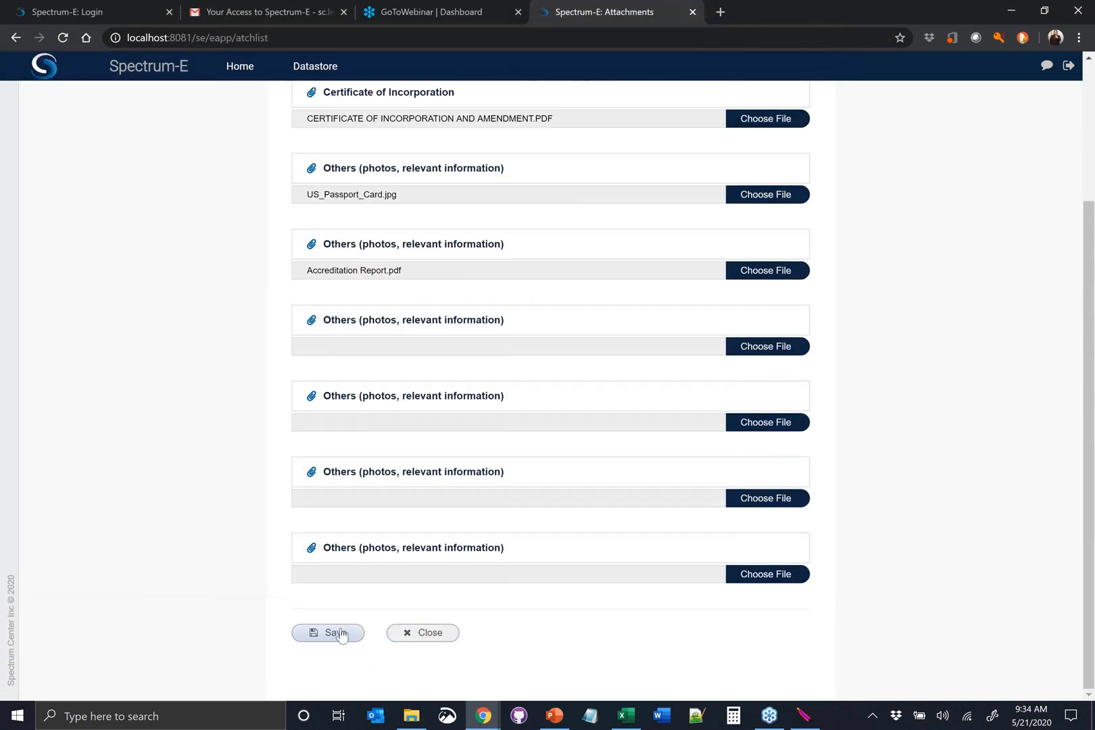
left_click(336, 632)
left_click(424, 634)
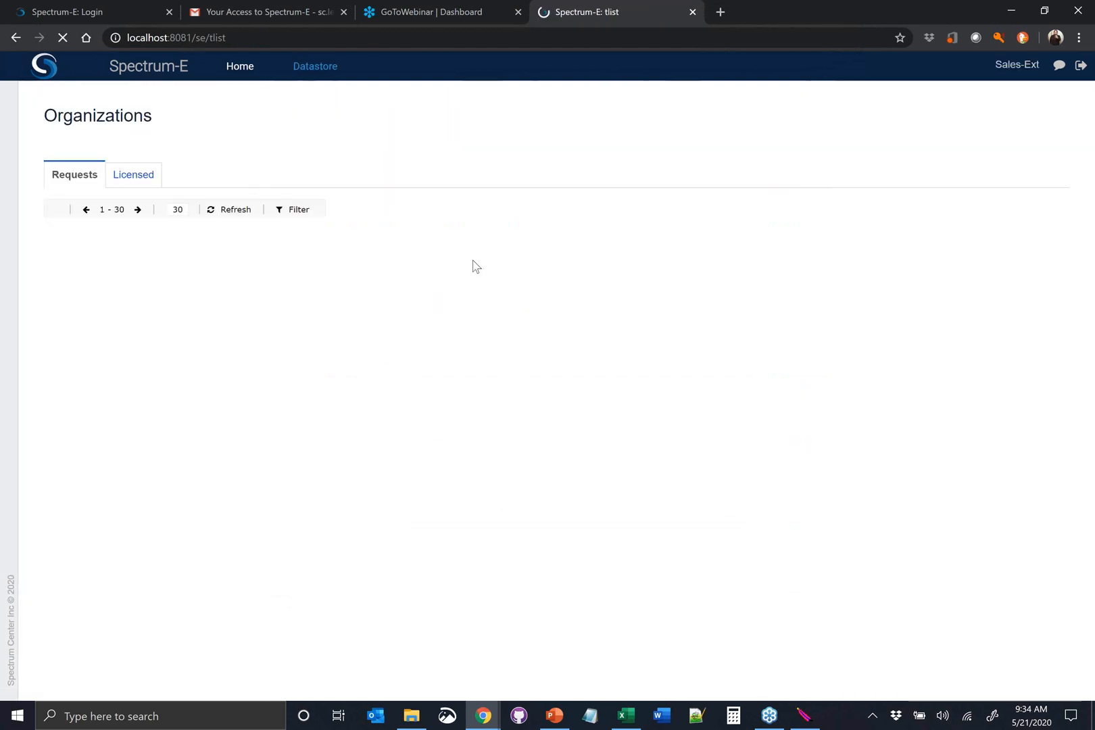
Resubmit the Importer 888 draft and accept the terms and conditions
left_click(344, 252)
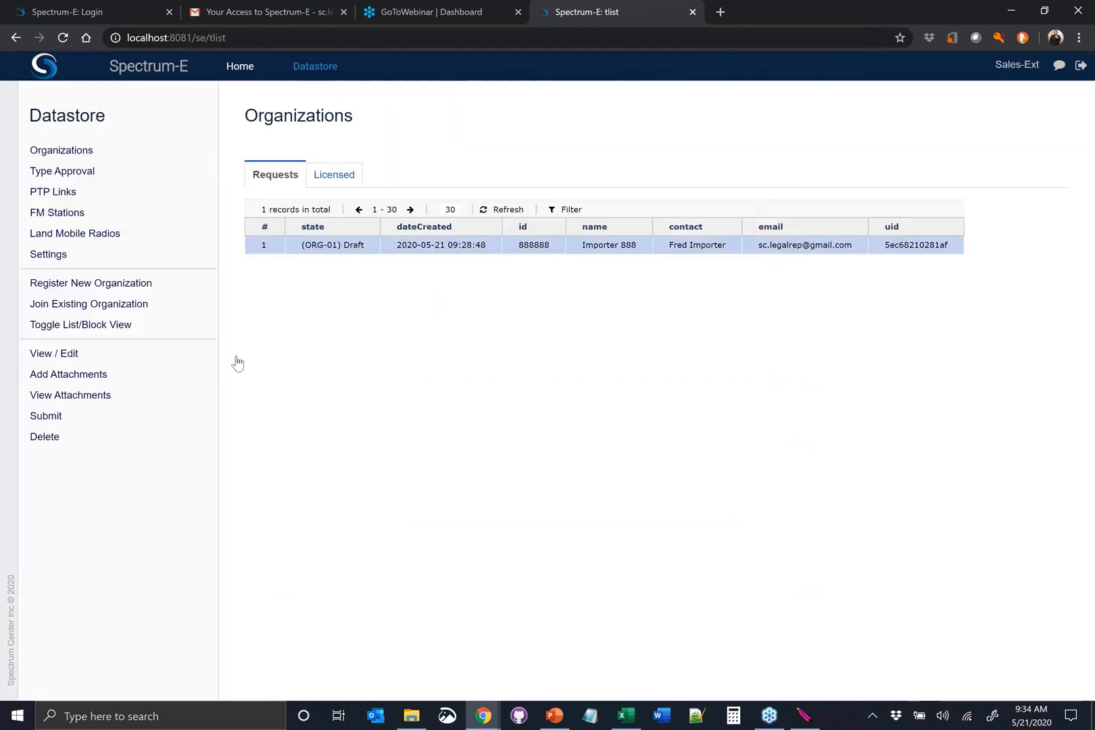
left_click(109, 420)
left_click(47, 418)
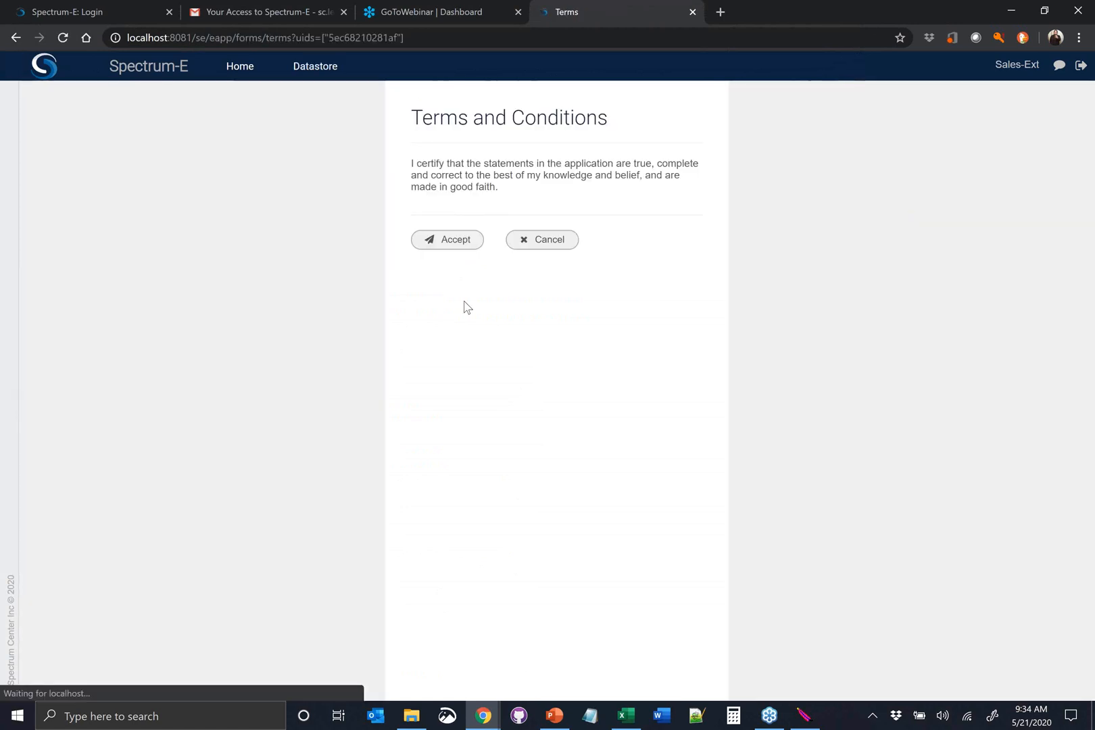
left_click(442, 244)
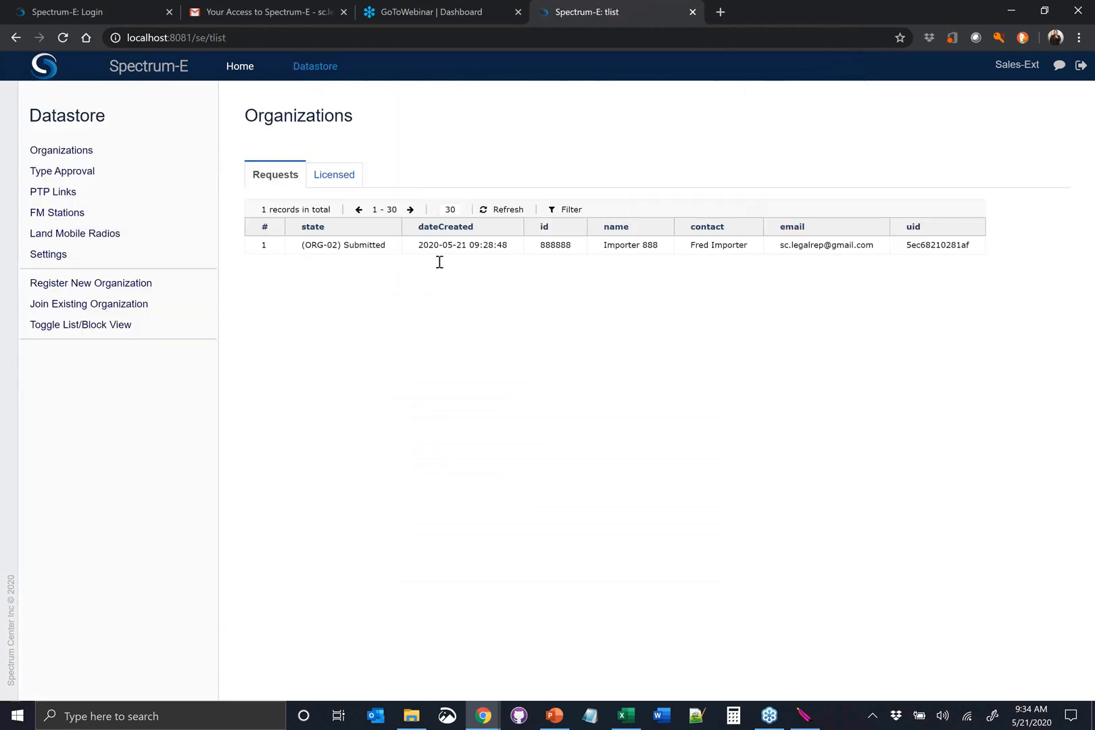
Log out of the external account and log in with the internal user's account
left_click(1082, 67)
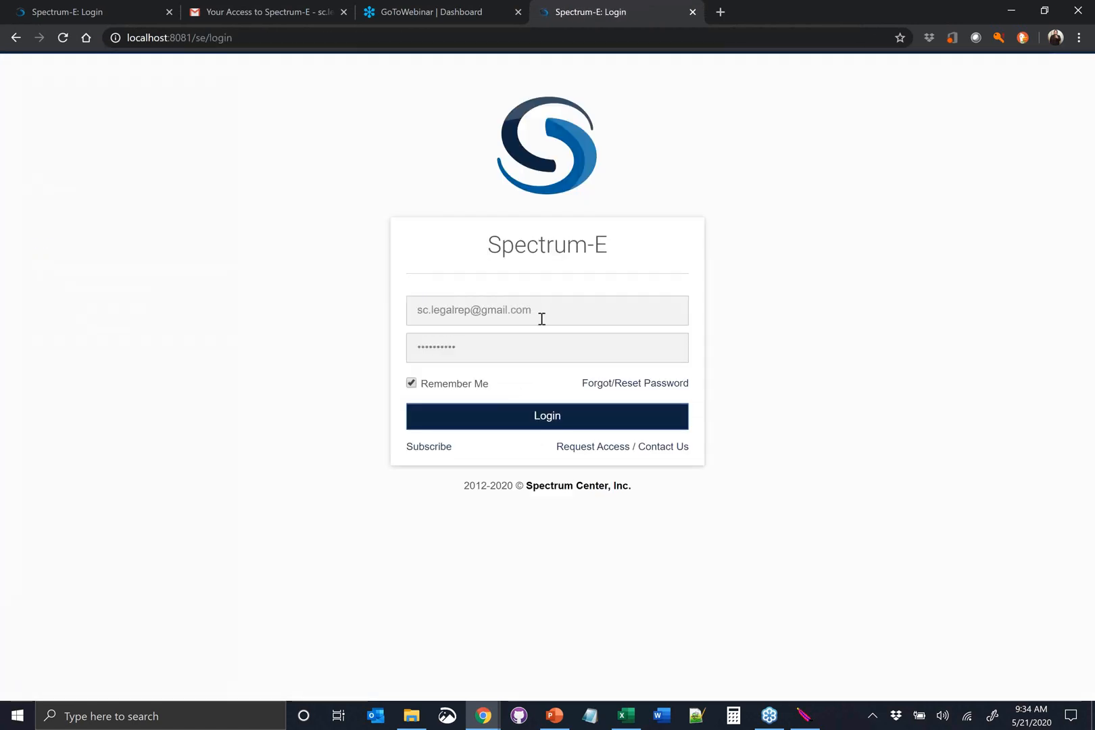
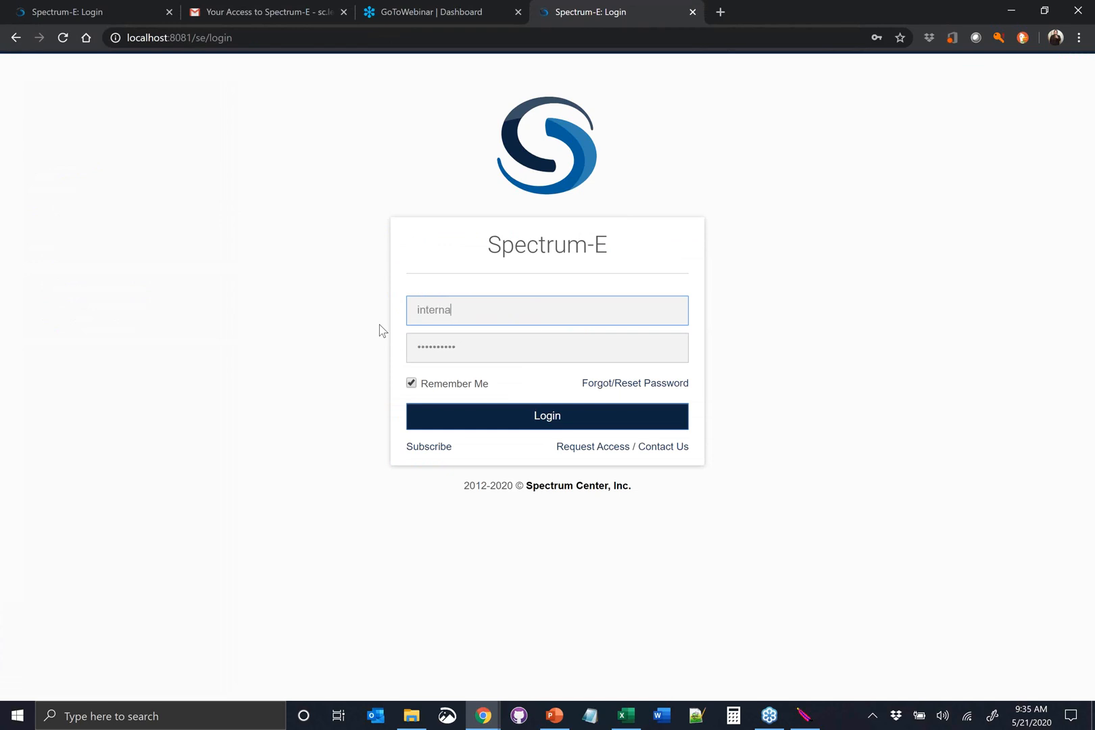
left_click(537, 423)
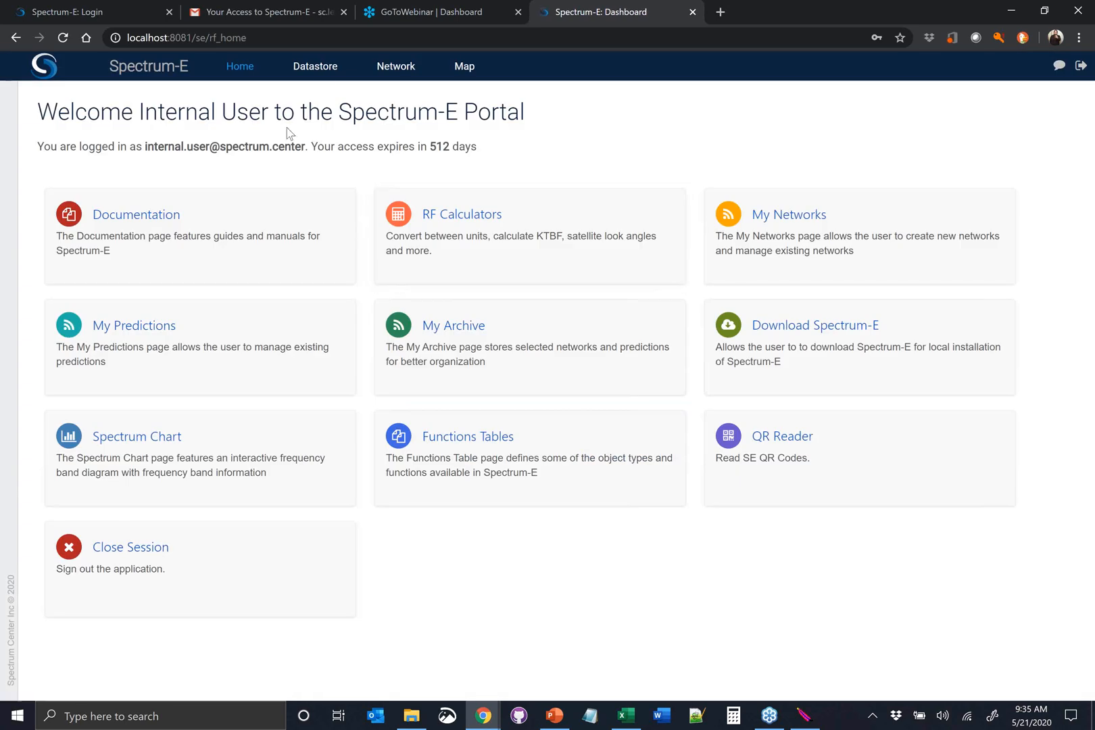
Review the attachment list of the submitted Importer 888 organization request in the datastore, then close it
left_click(323, 68)
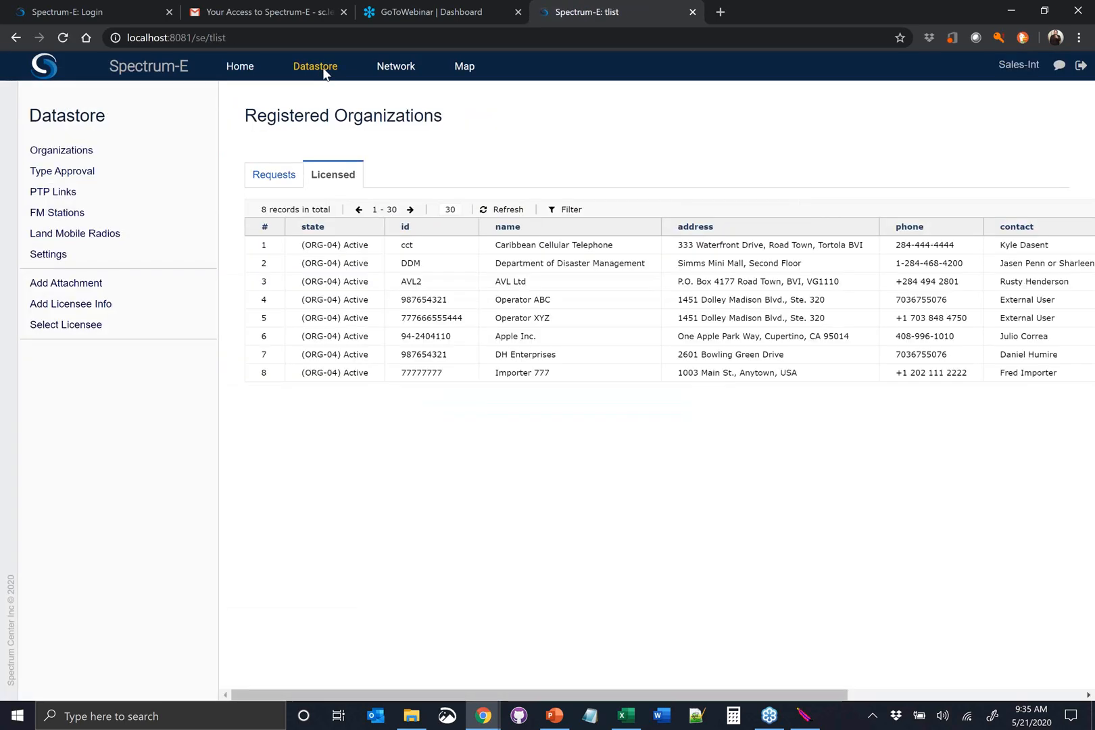
left_click(264, 177)
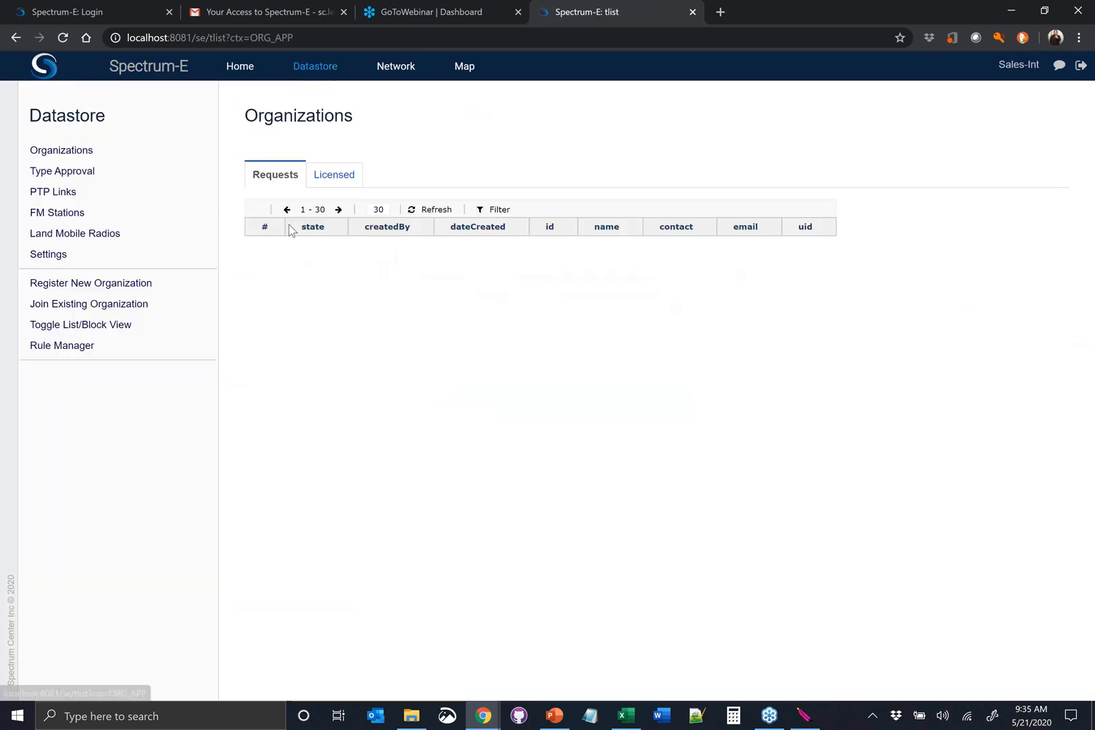
left_click(370, 267)
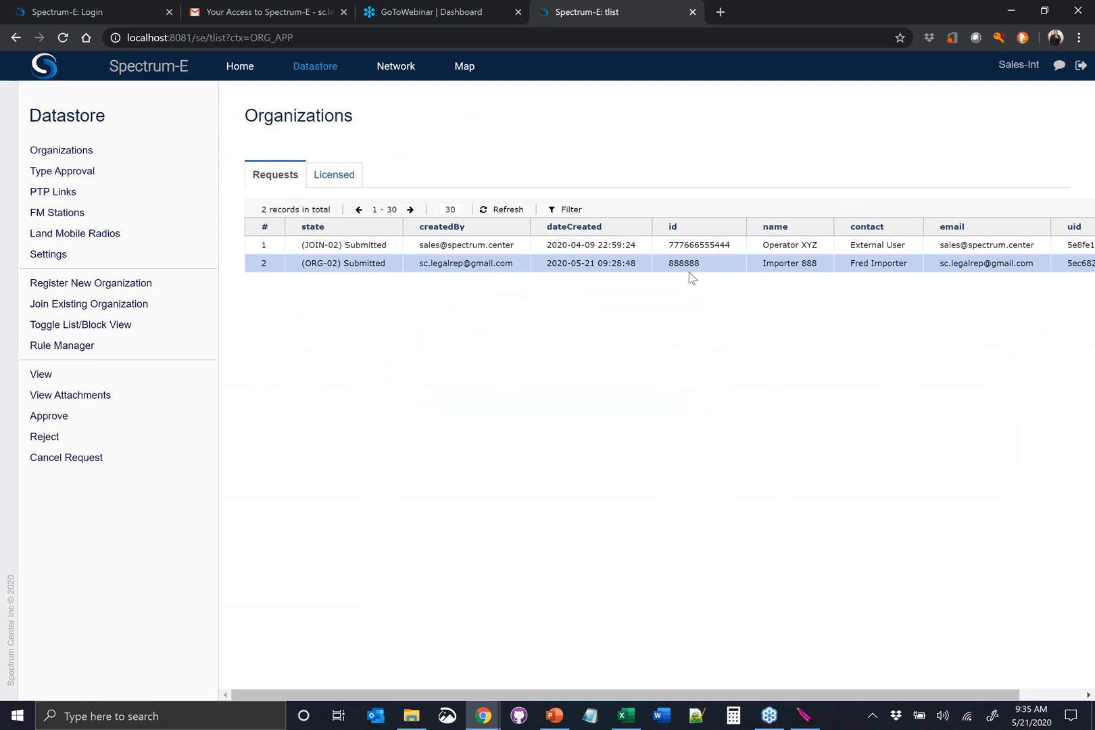
left_click(110, 399)
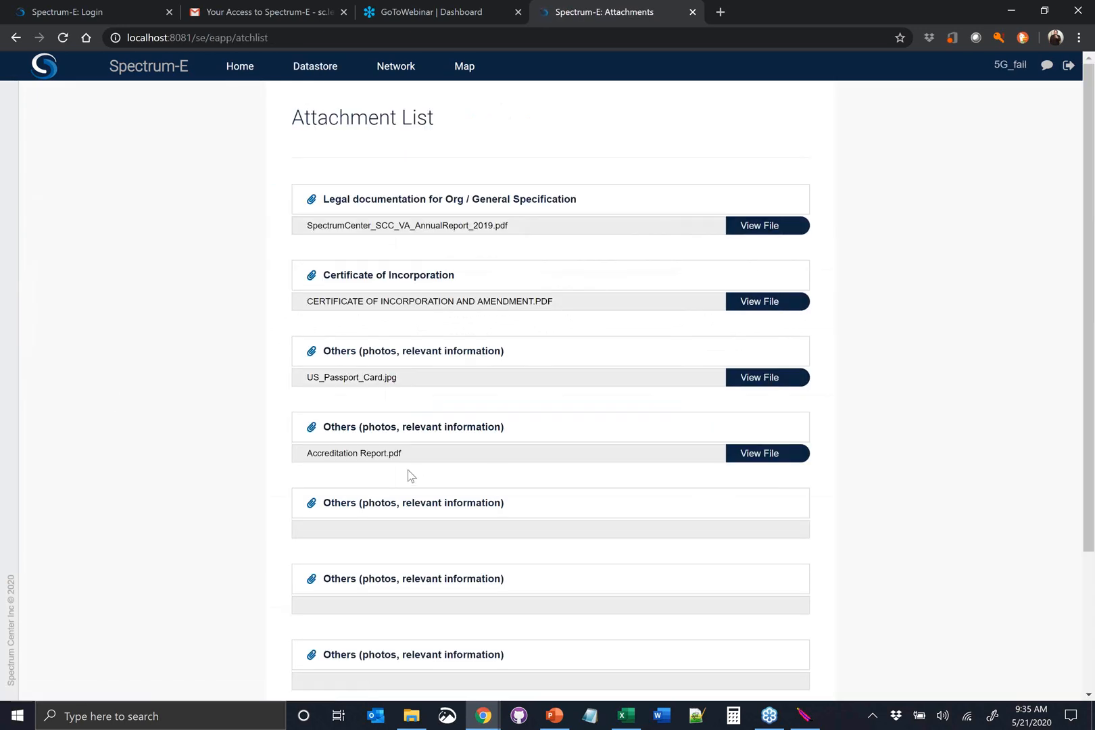
scroll(382, 496, "down", 3)
left_click(340, 633)
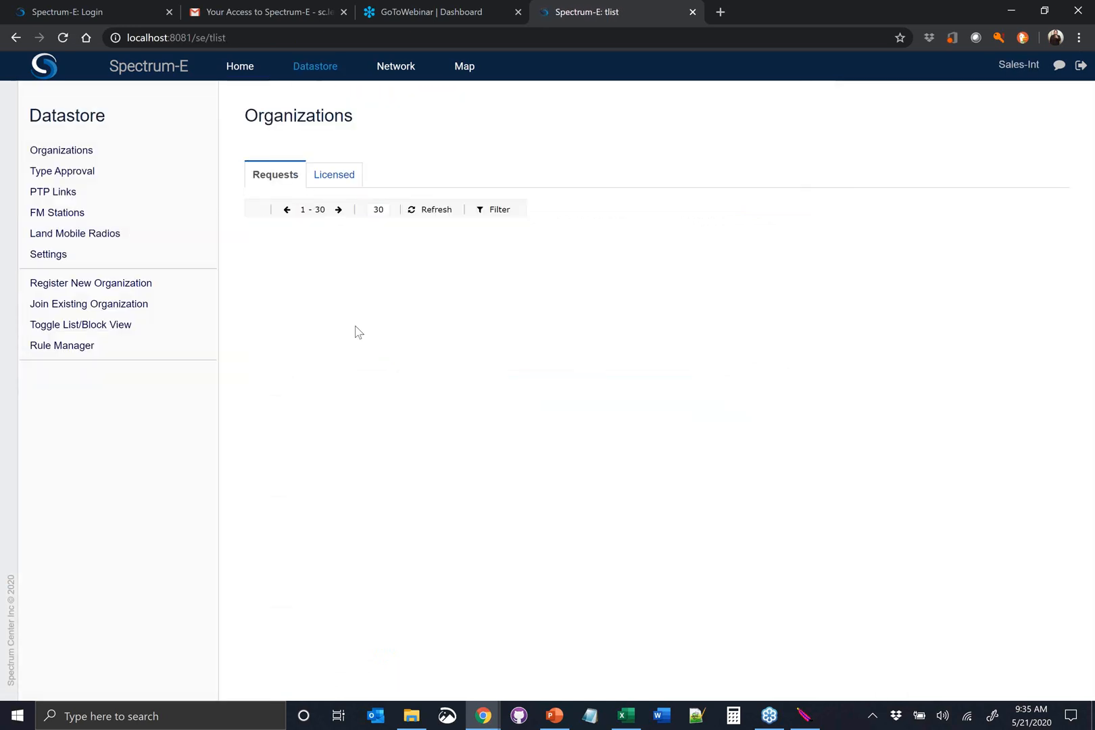
Approve the submitted Importer 888 request and select the organization among the licensed ones
left_click(359, 268)
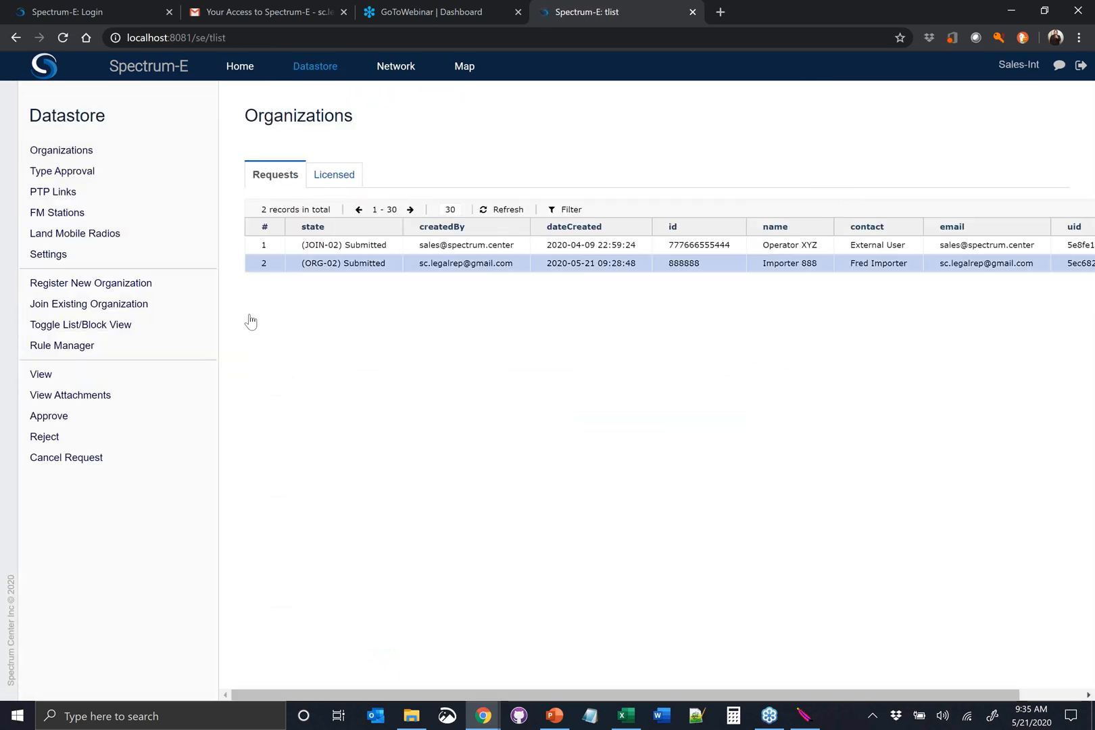
left_click(115, 421)
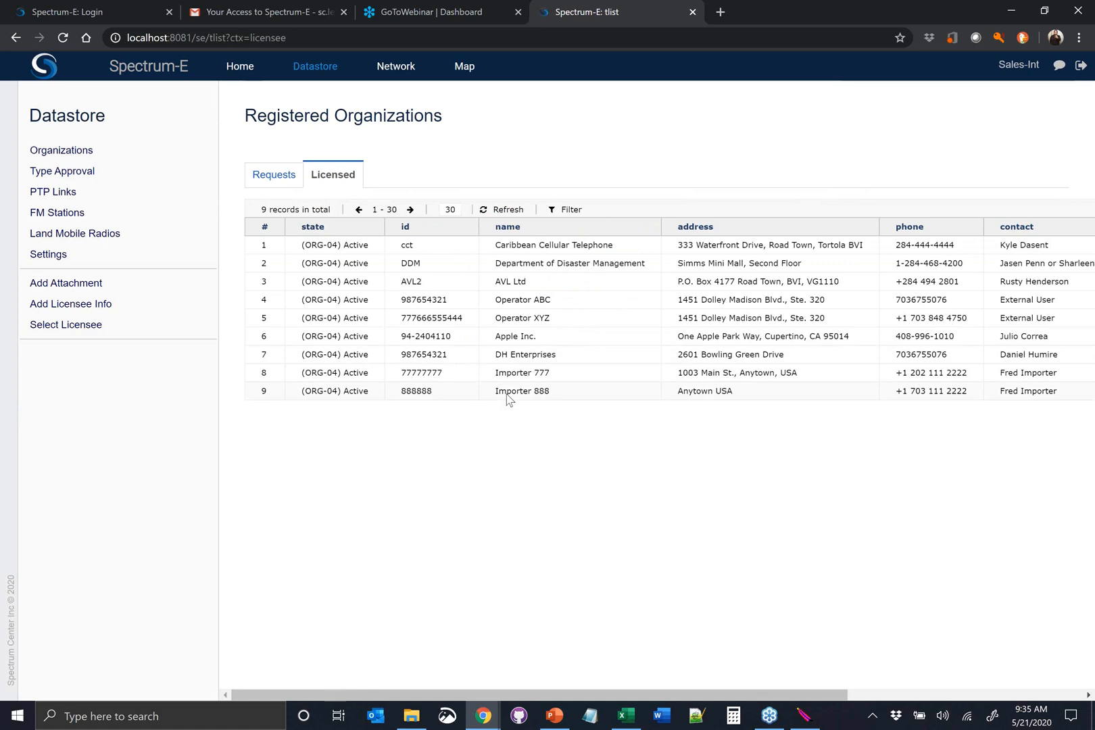
left_click(507, 395)
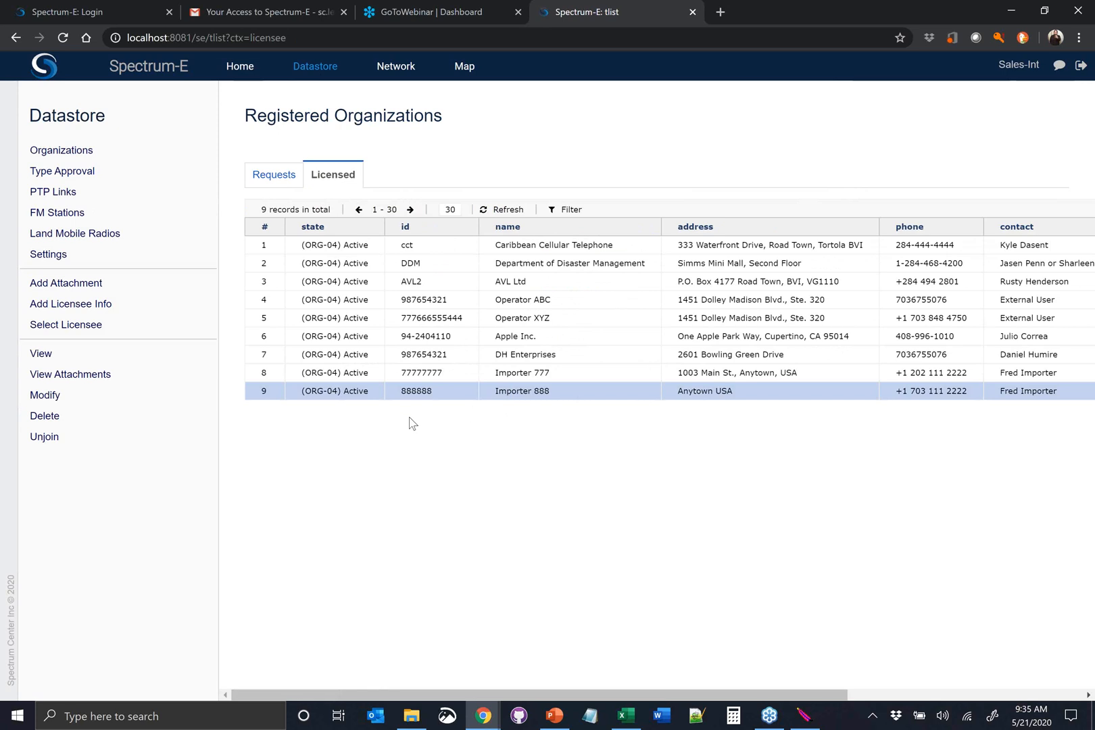
Log out of the internal account and log in with the external user's e-mail
left_click(1080, 70)
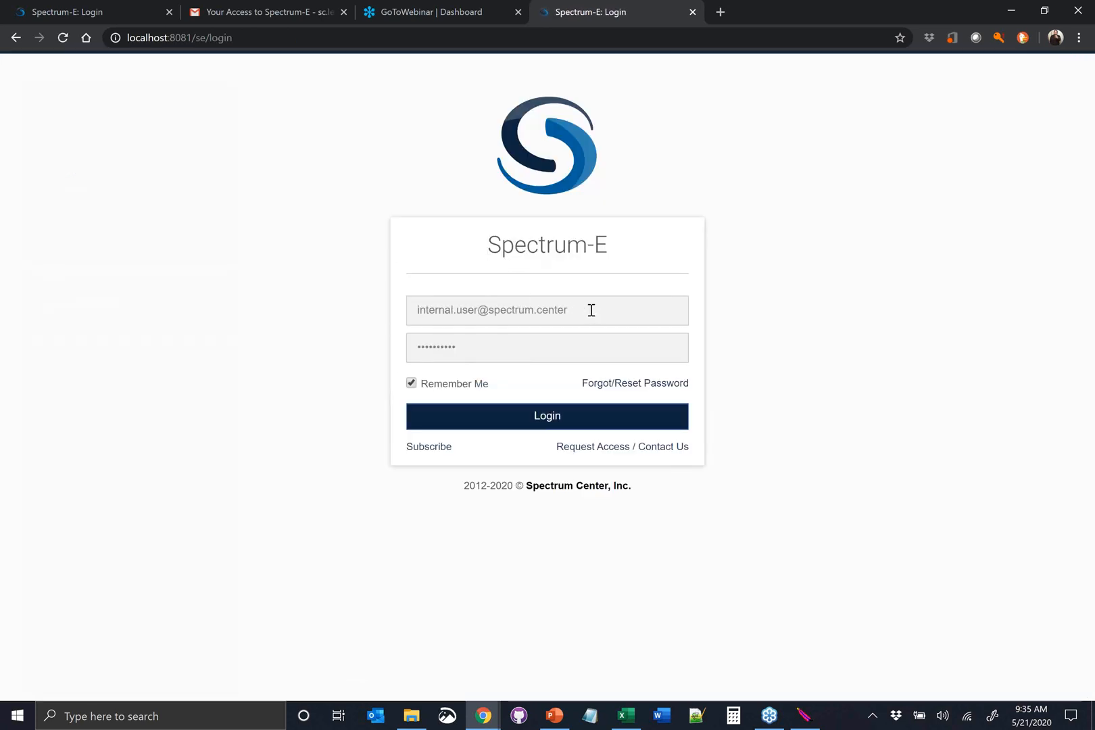
left_click_drag(566, 311, 386, 342)
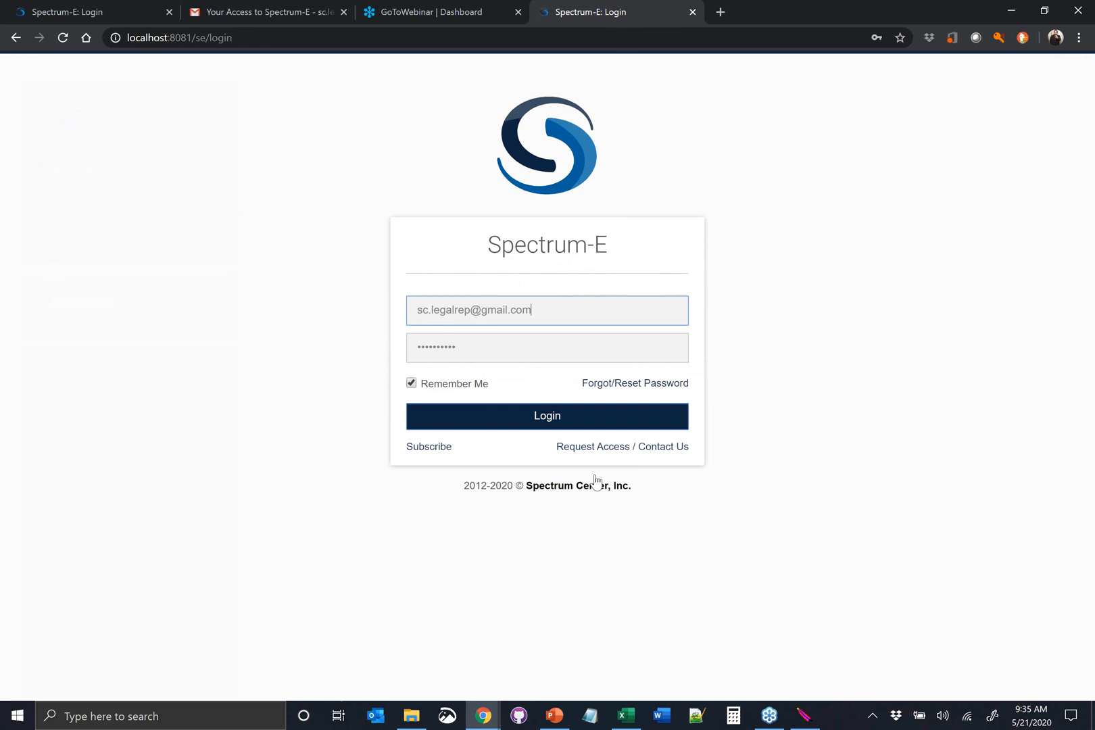
left_click(534, 417)
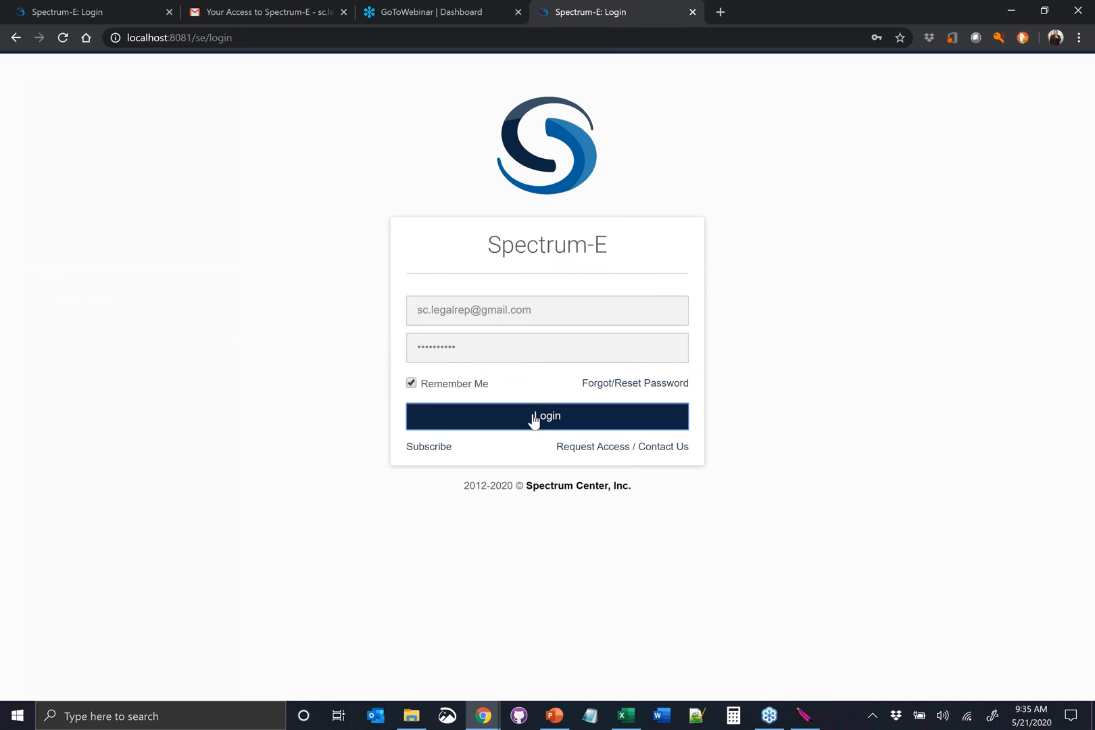
Create a modification draft from the registered organization Importer 888 and select it among the requests
left_click(135, 220)
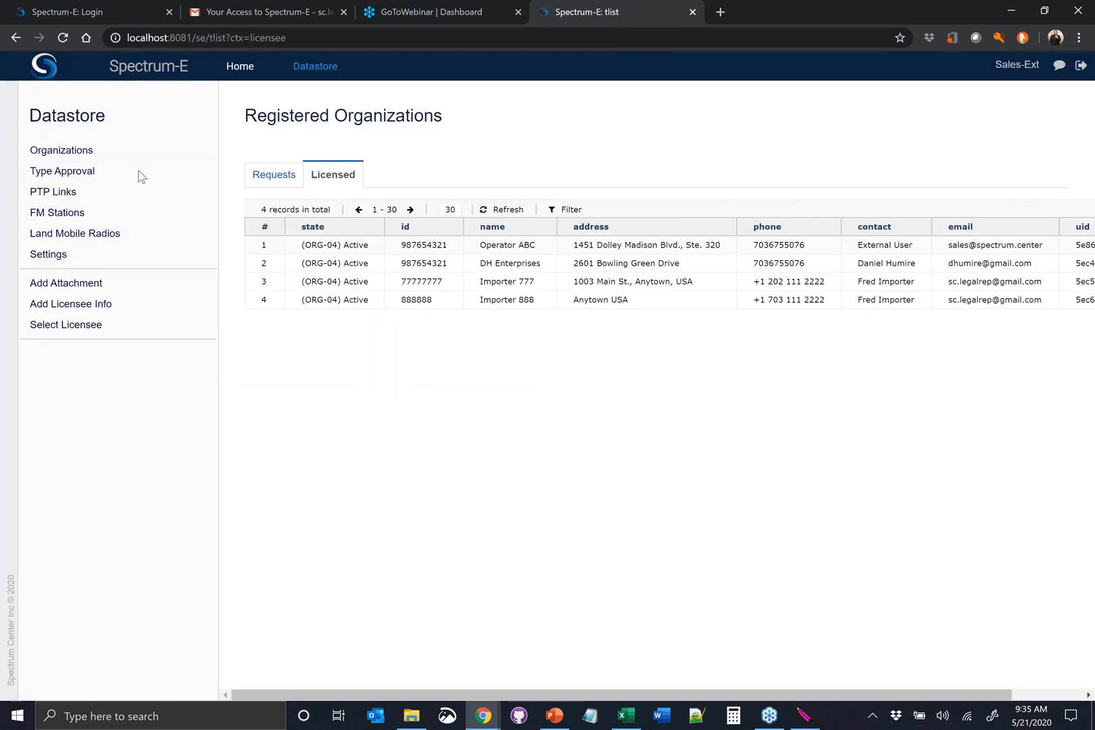
left_click(583, 306)
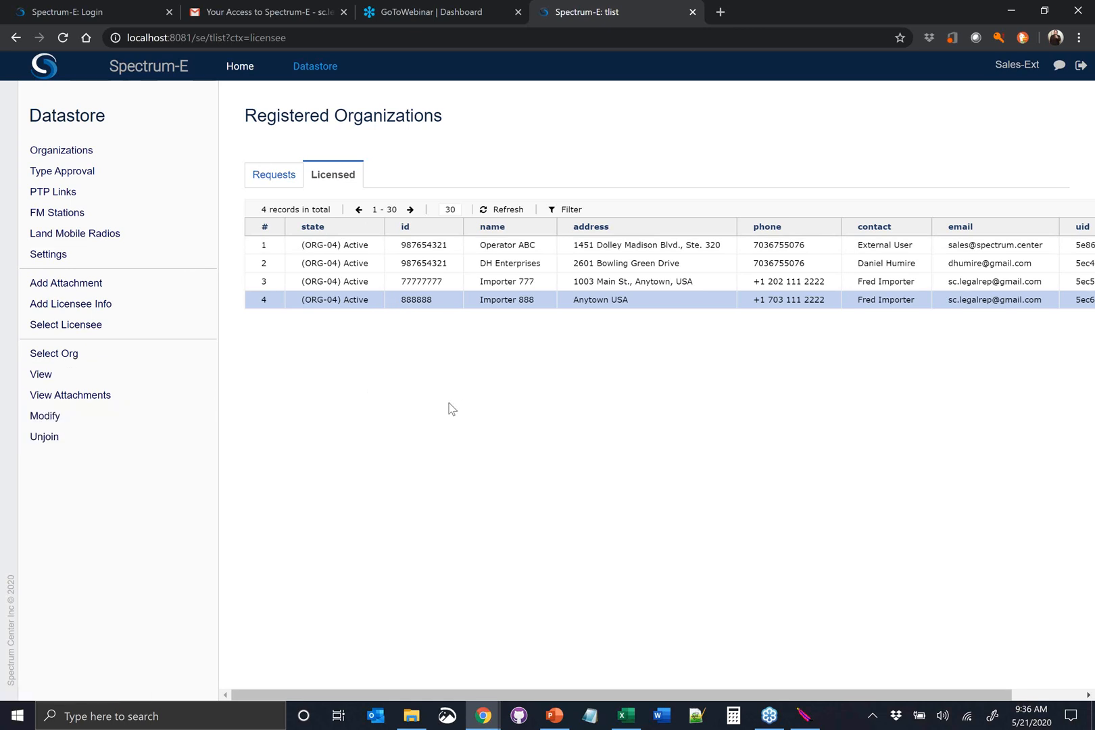
left_click(96, 419)
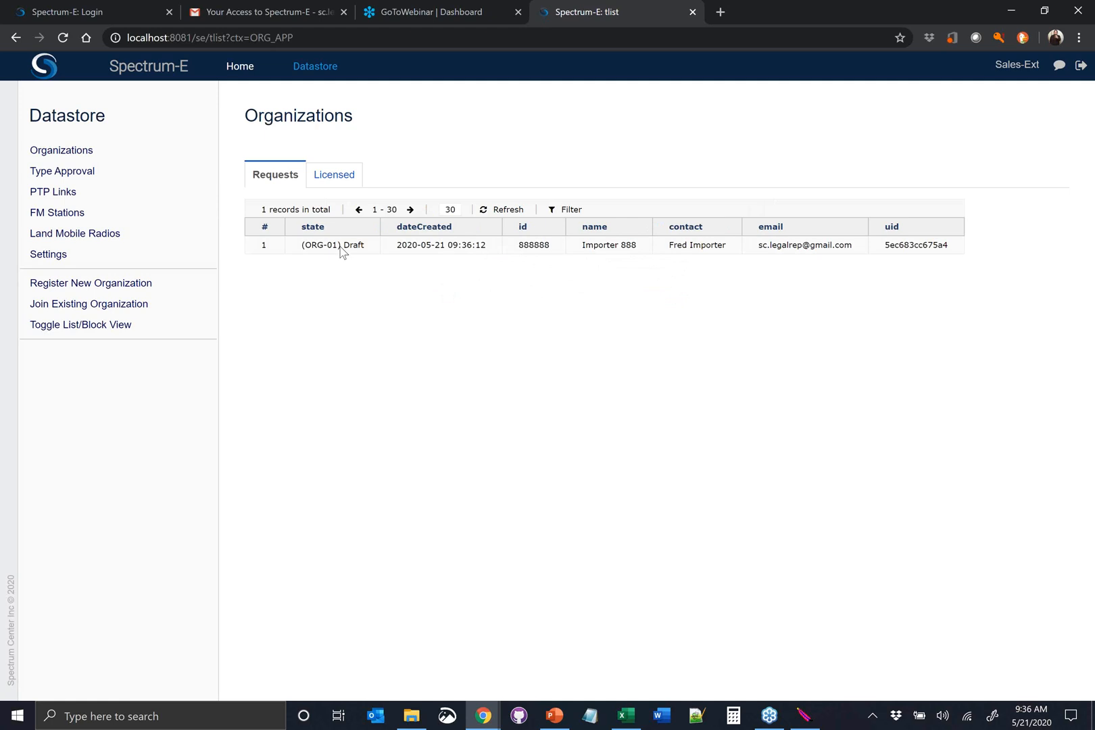
left_click(341, 250)
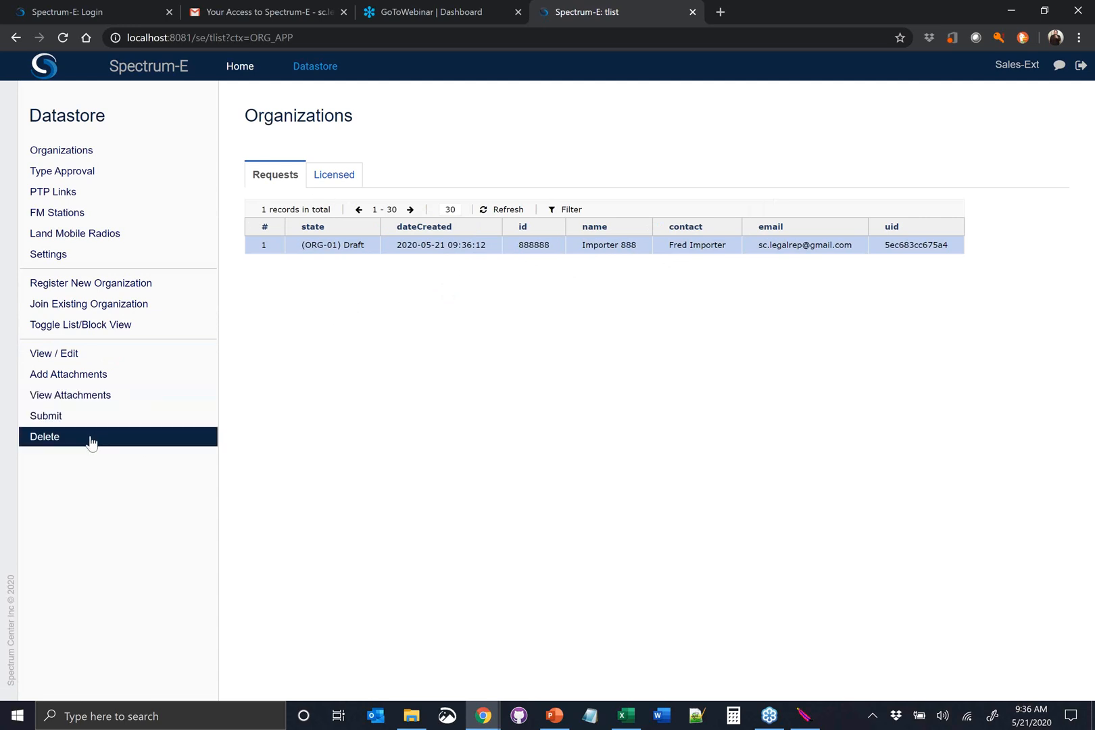
Compare the licensed Importer 888 record with its draft in the organization requests
left_click(333, 175)
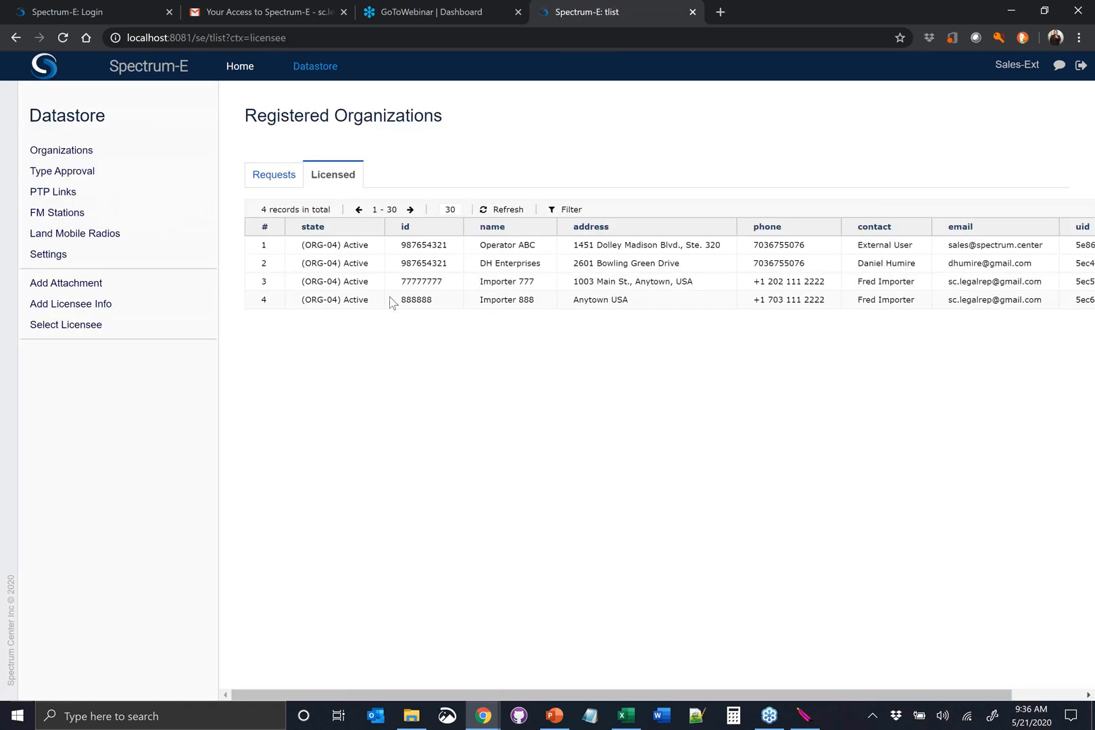
left_click(405, 299)
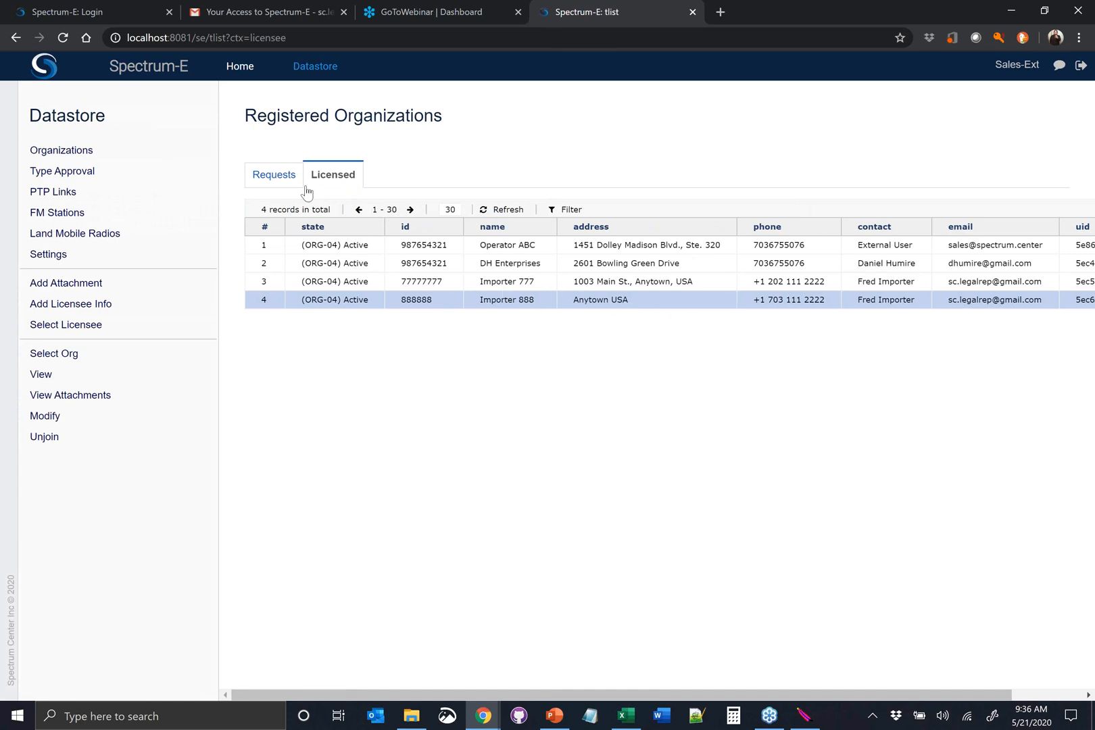
left_click(281, 179)
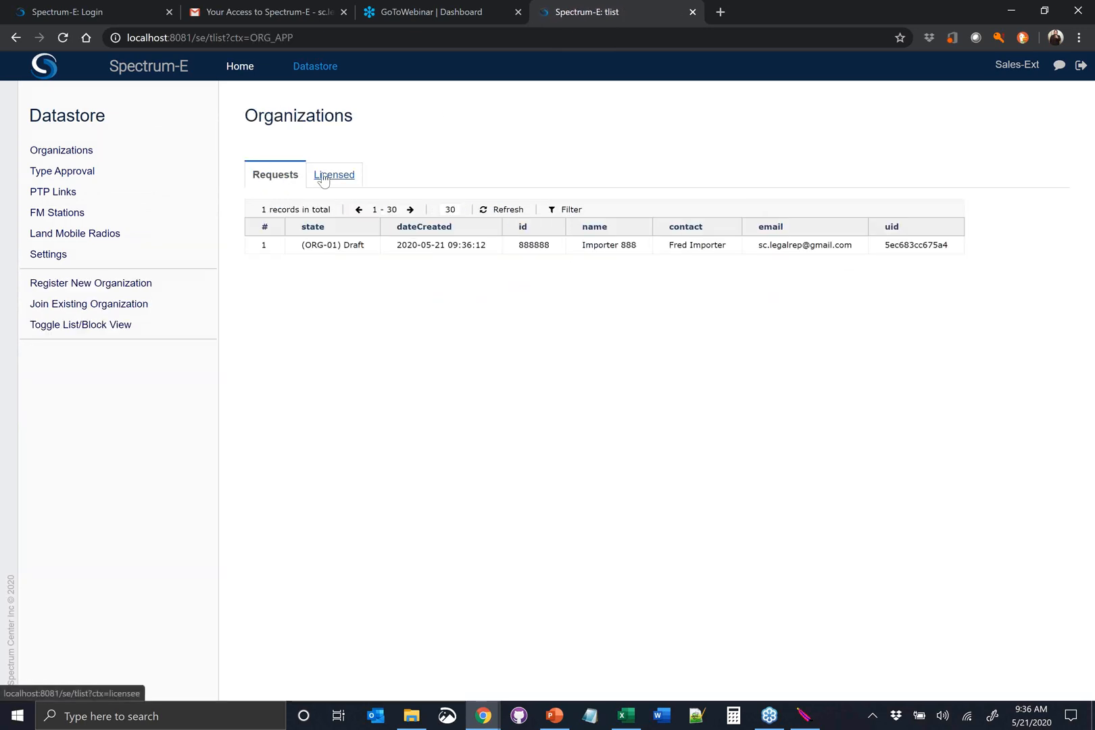
left_click(324, 177)
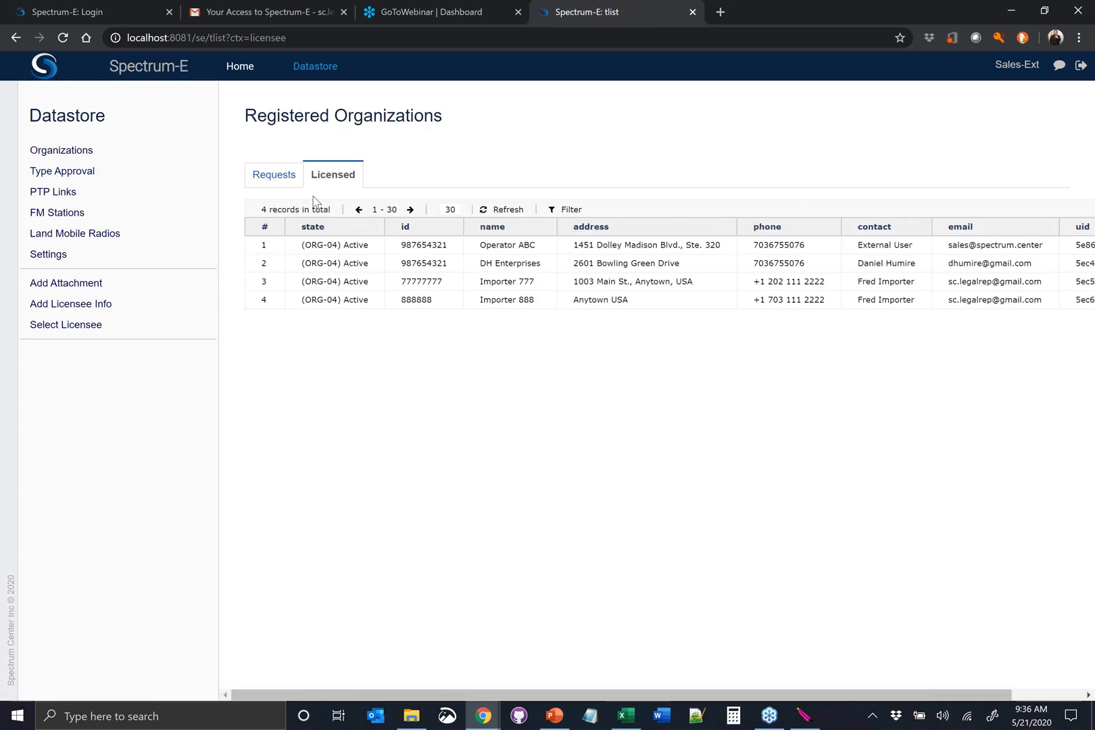
left_click(332, 301)
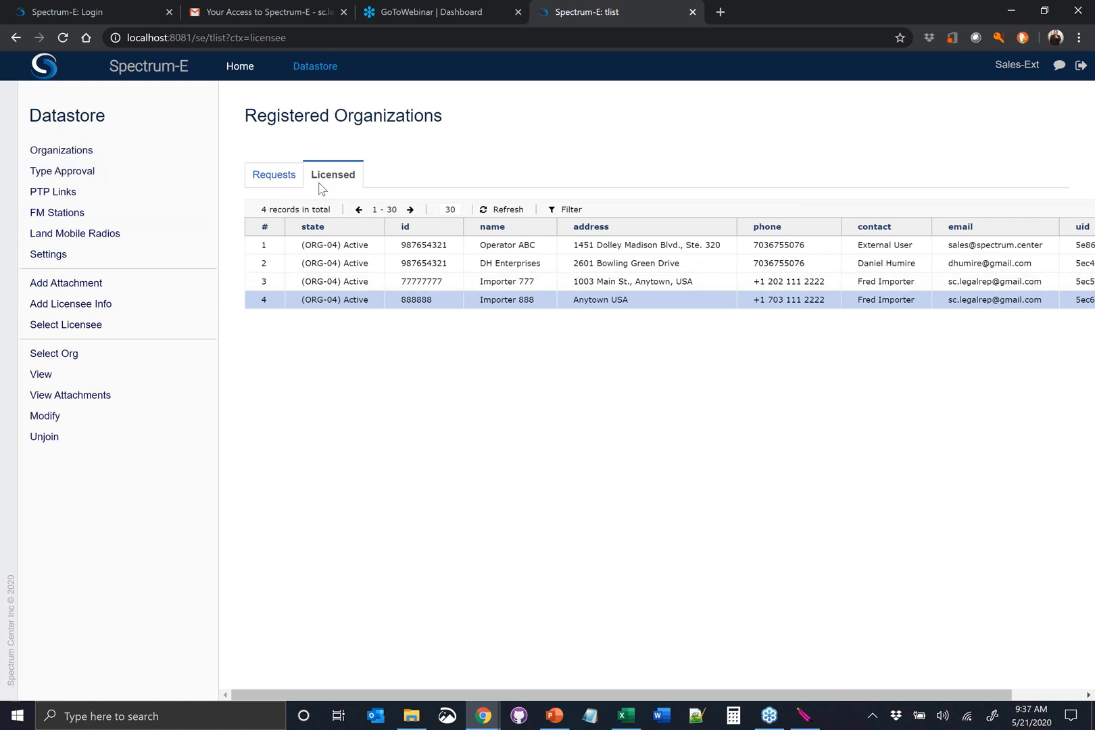
left_click(418, 301)
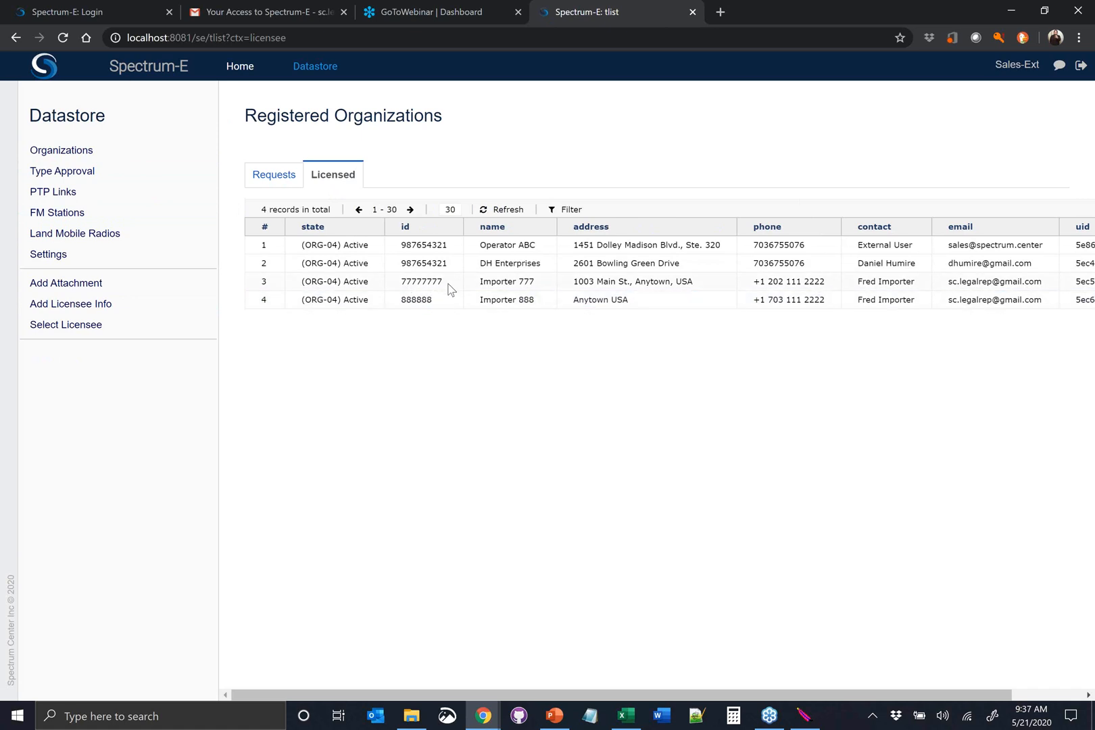
Make Importer 777 the selected organization and open its type approval requests
left_click(446, 285)
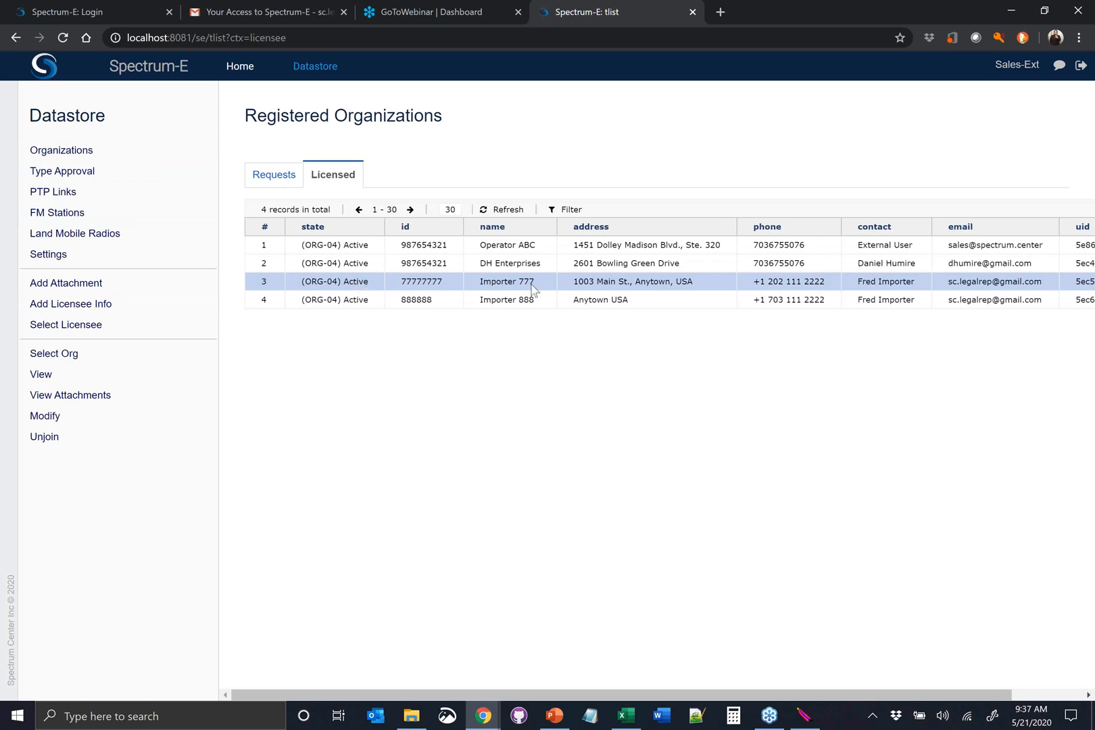
left_click(118, 359)
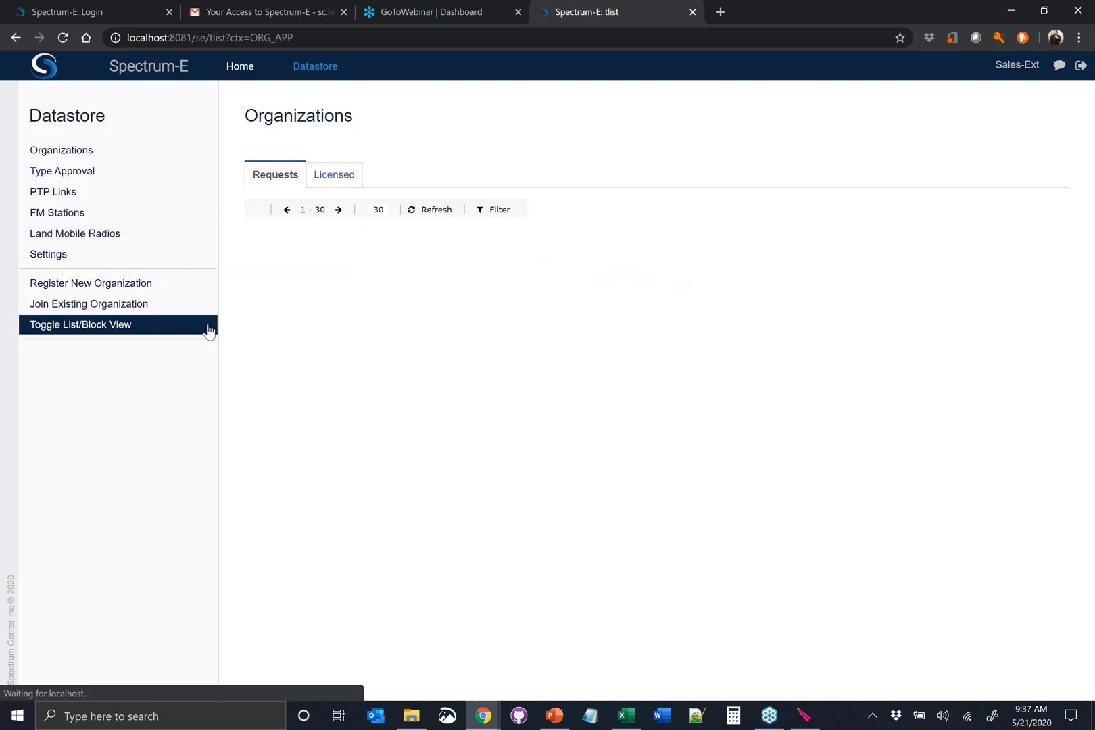
left_click(152, 177)
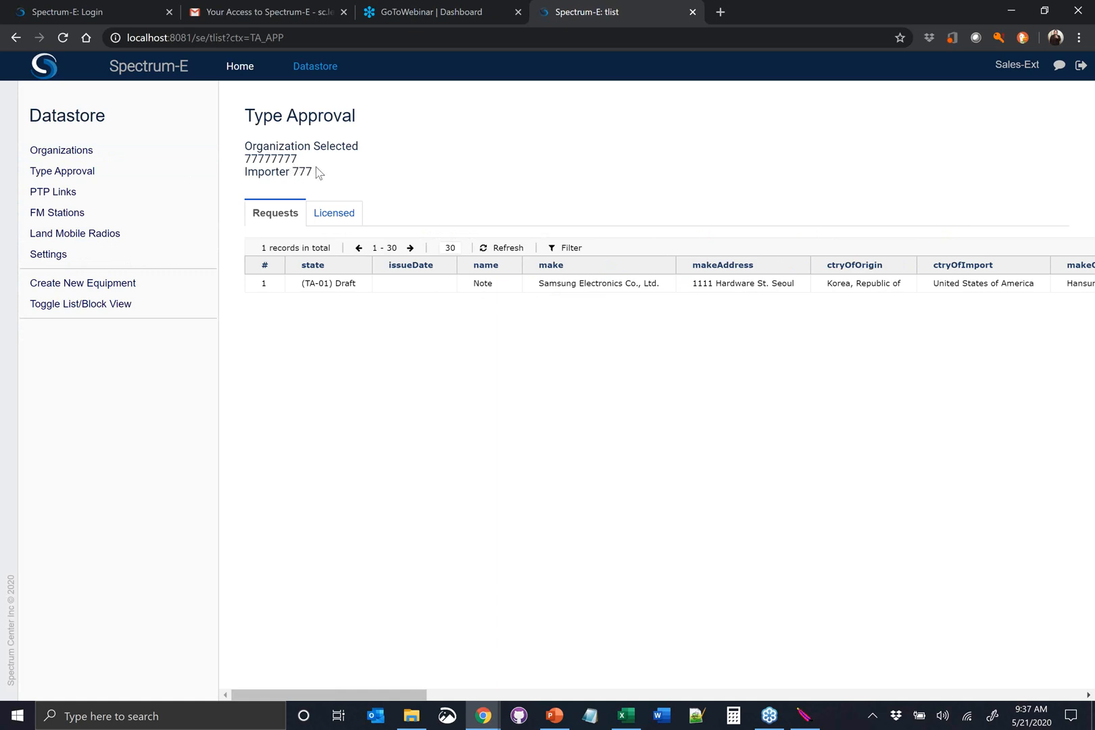
Open Importer 777's draft type approval request for the Samsung Note in its editable form
left_click(420, 290)
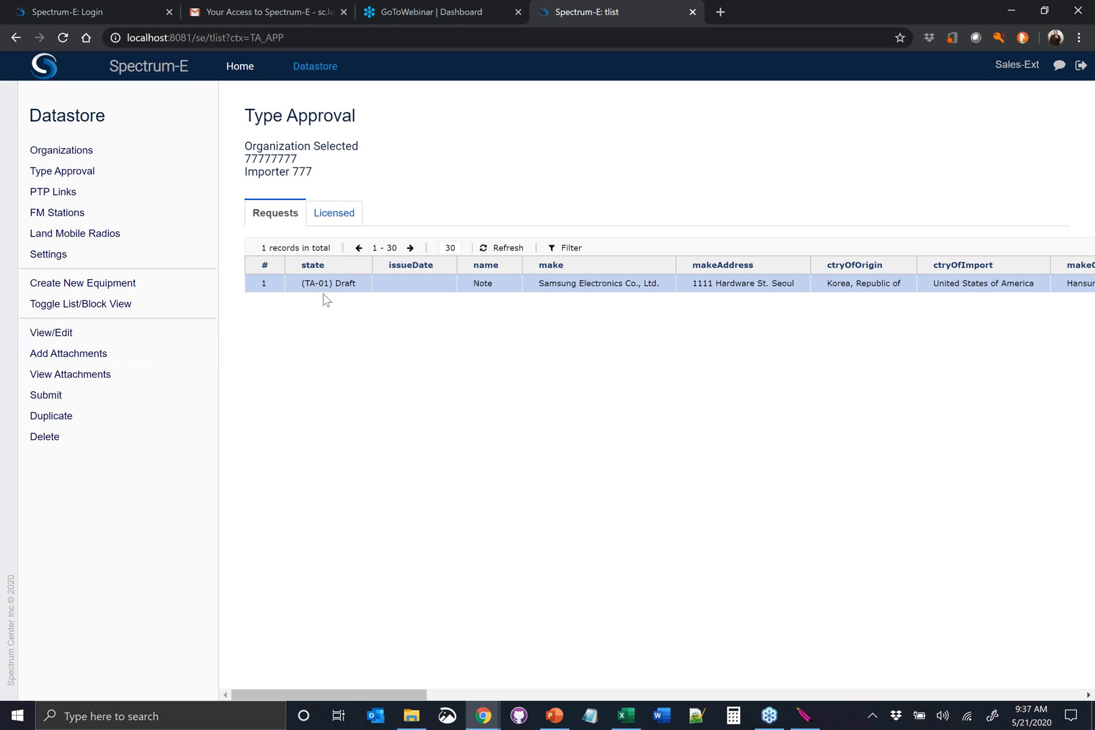
left_click(143, 339)
scroll(457, 292, "down", 1)
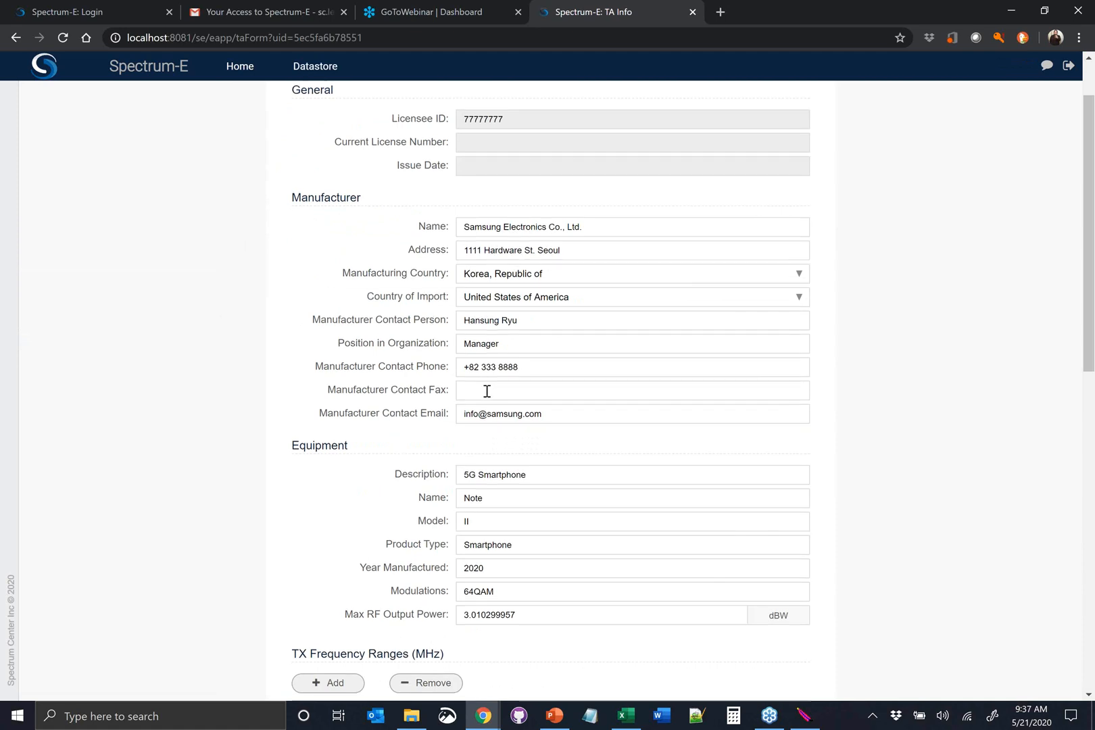
Review the manufacturer, equipment and frequency range details of the Samsung Note type approval request
scroll(485, 386, "down", 2)
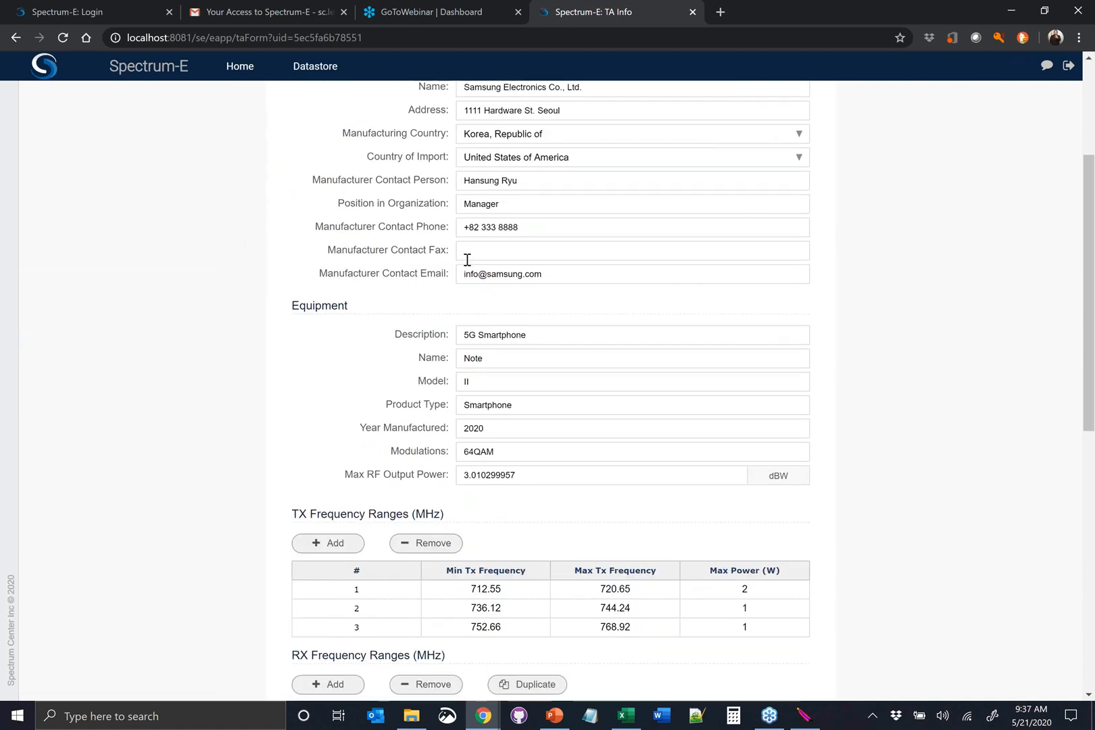
scroll(487, 324, "up", 2)
scroll(504, 407, "down", 1)
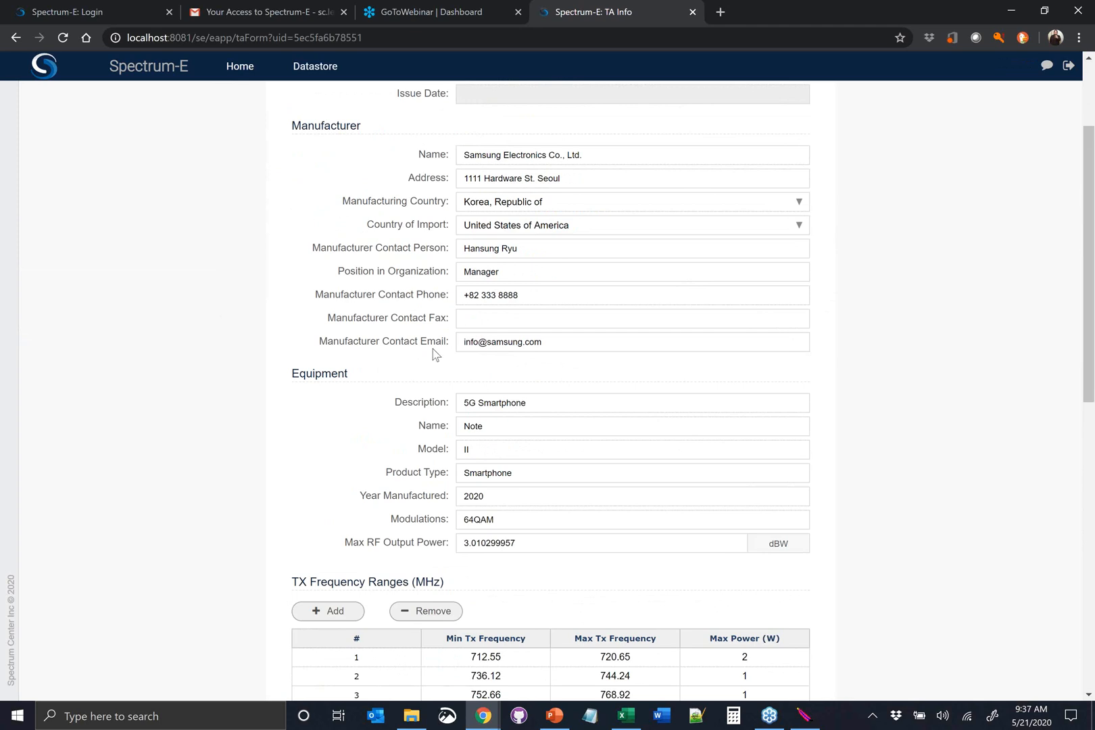
scroll(435, 353, "down", 1)
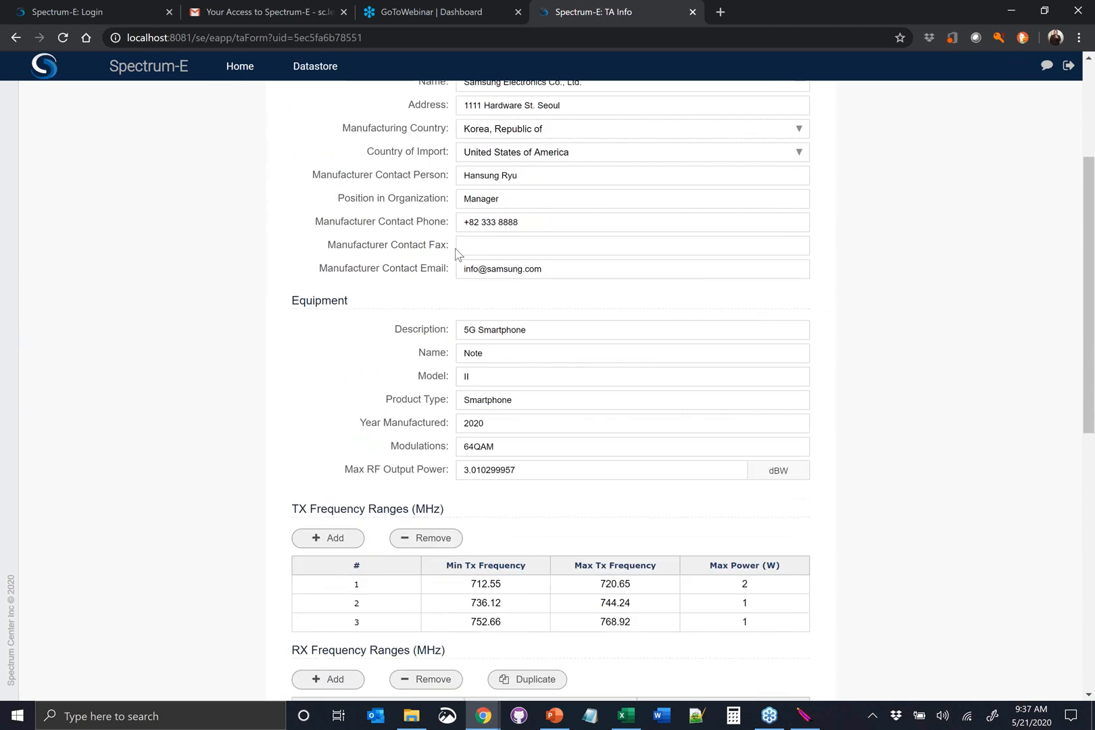
scroll(446, 269, "down", 1)
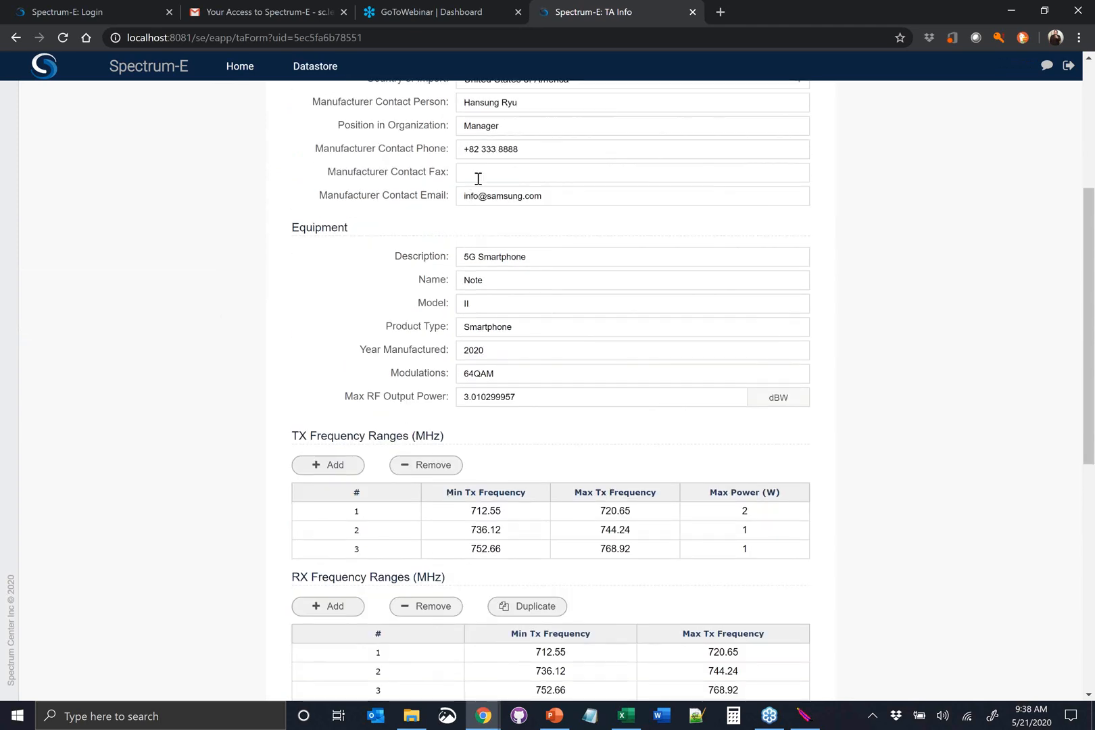
scroll(471, 209, "down", 1)
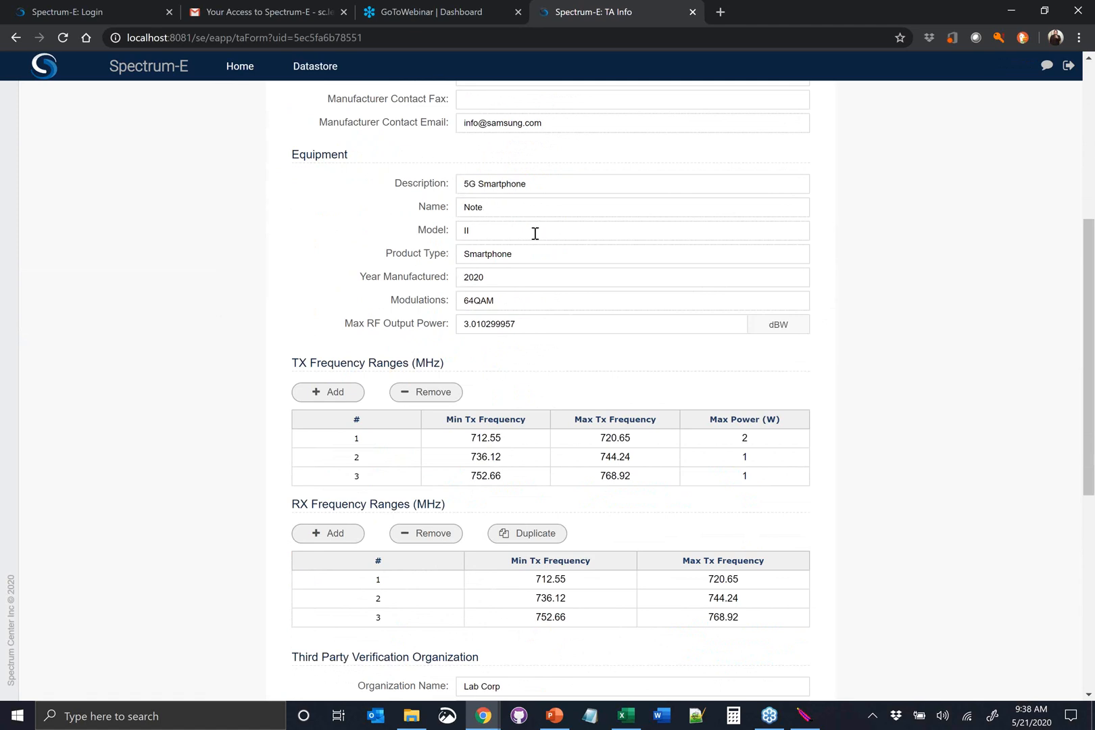
scroll(511, 259, "up", 1)
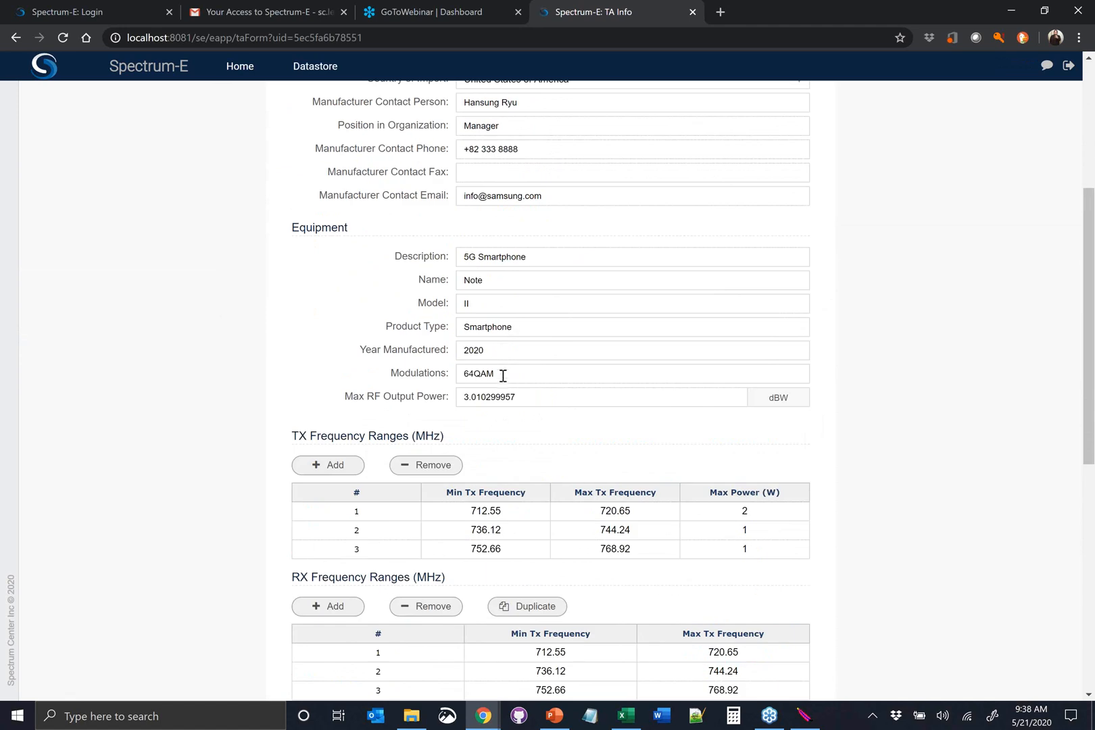
scroll(498, 390, "up", 2)
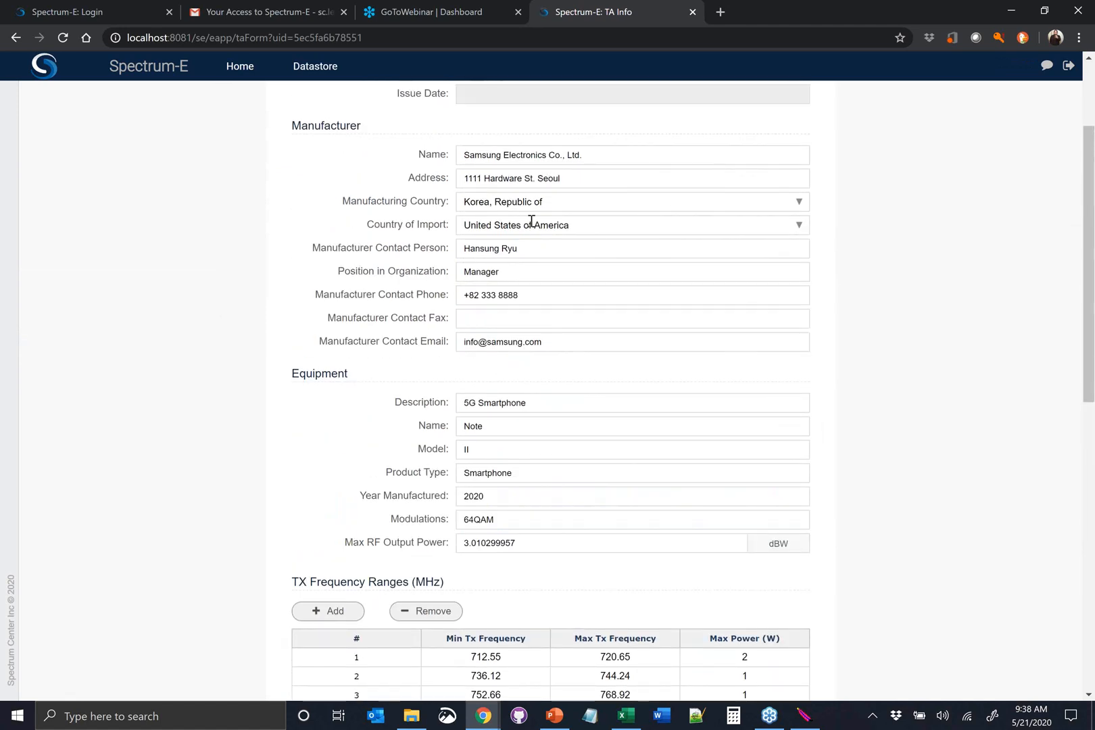
scroll(526, 311, "down", 1)
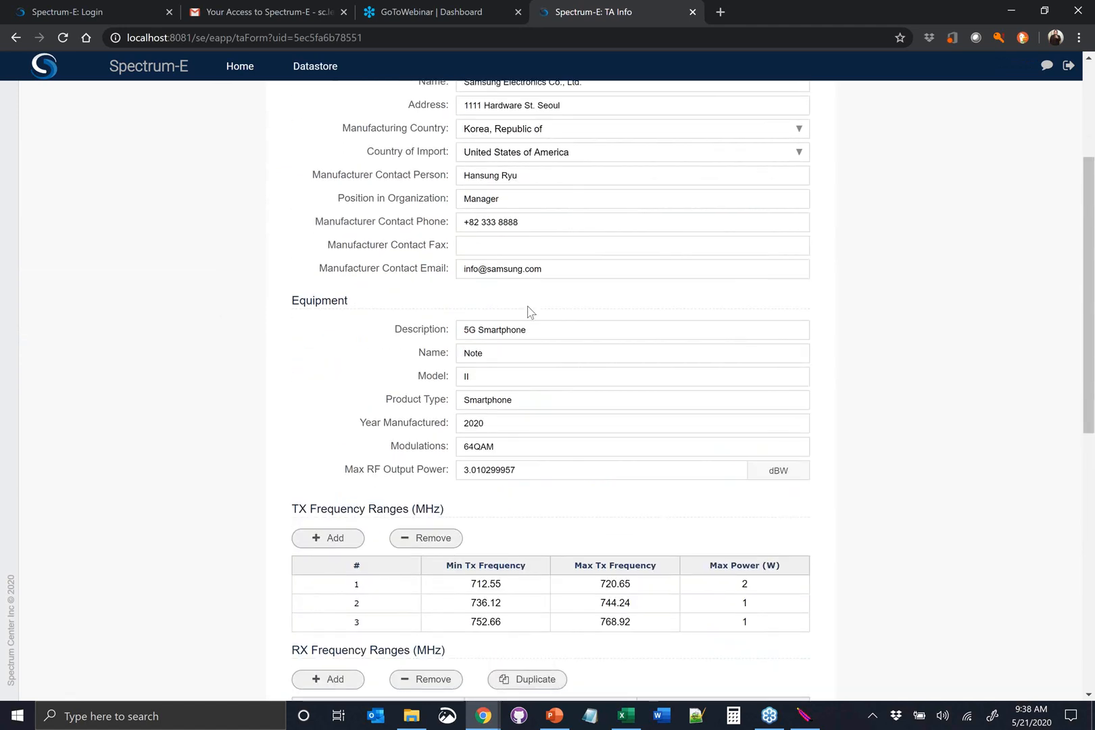
scroll(528, 311, "down", 2)
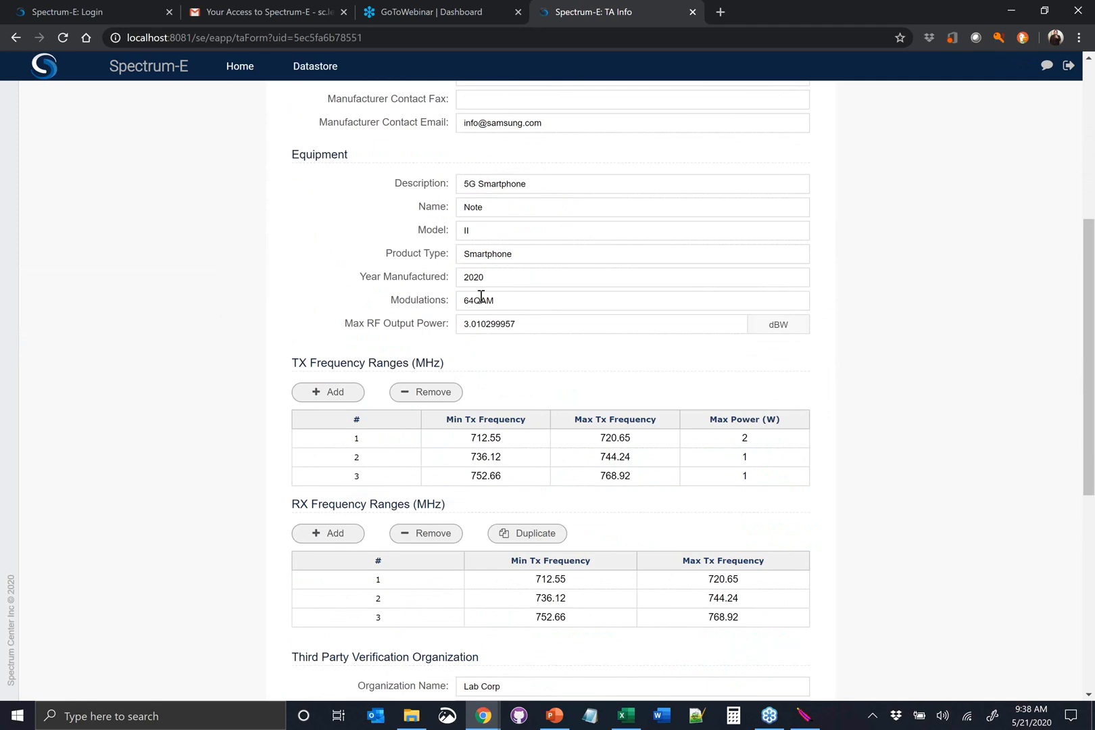
Switch the unit of the equipment's Max RF Output Power to W
left_click(776, 331)
left_click(777, 331)
left_click(767, 328)
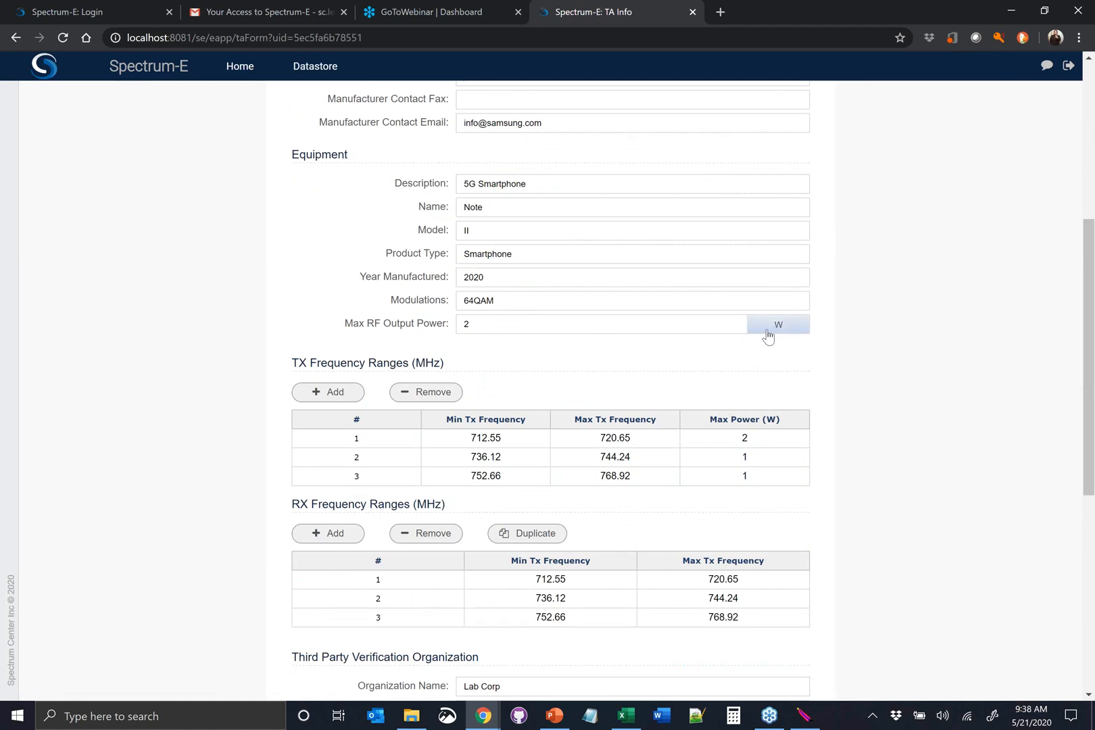
Check the request's manufacturer contact and equipment entries against its TX and RX frequency range tables
scroll(576, 353, "down", 1)
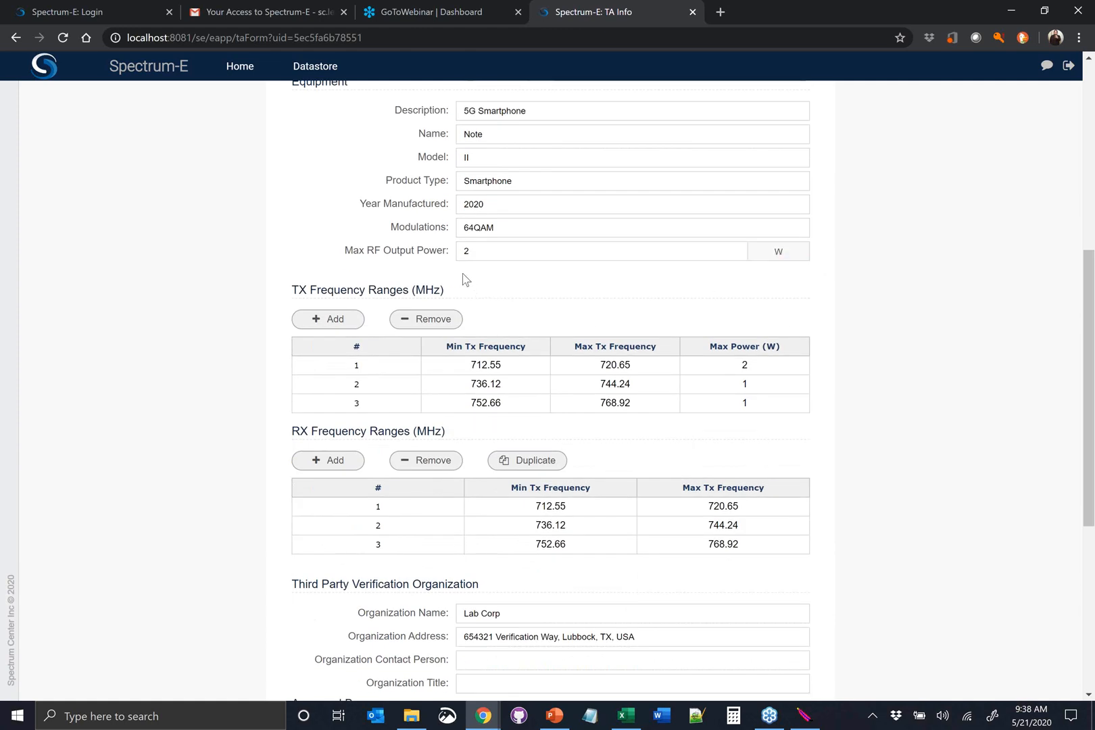
scroll(425, 233, "up", 2)
scroll(419, 225, "up", 2)
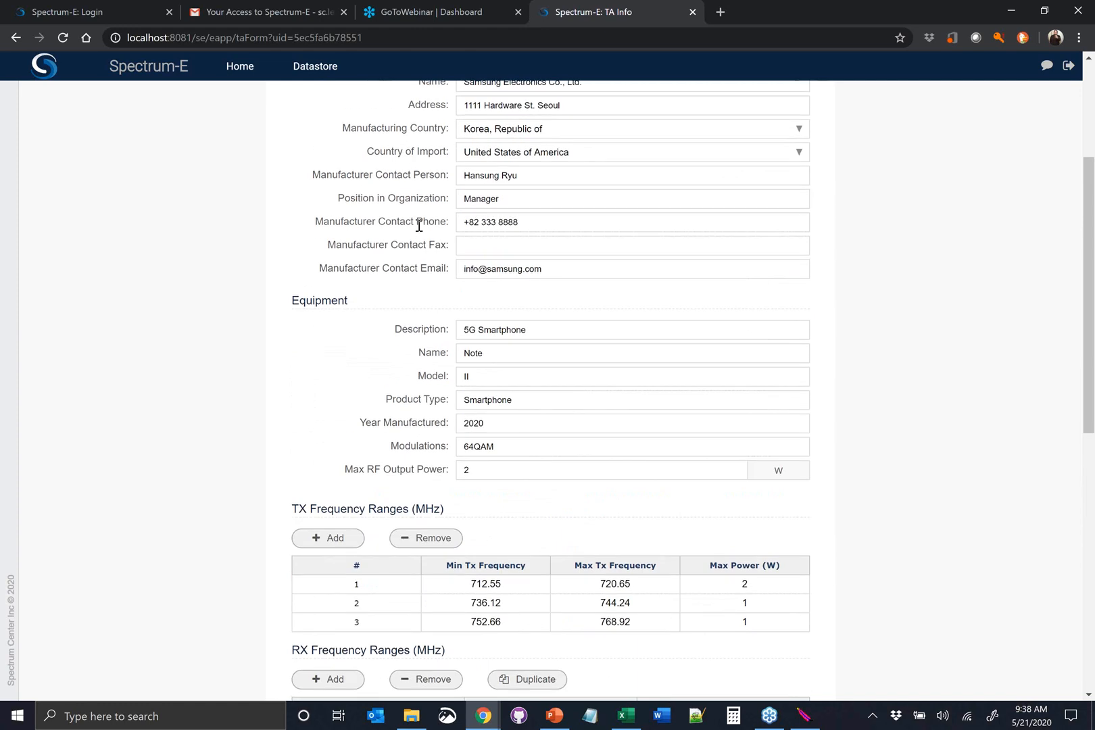
scroll(471, 365, "down", 1)
scroll(444, 311, "down", 1)
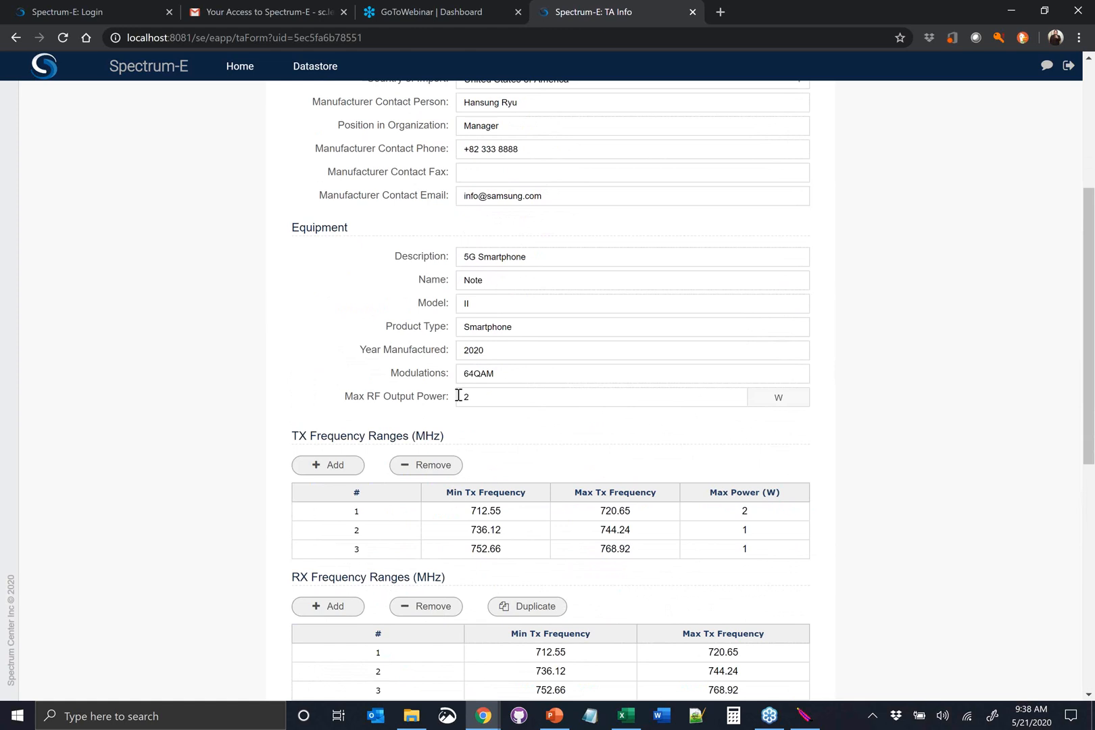
scroll(493, 347, "down", 1)
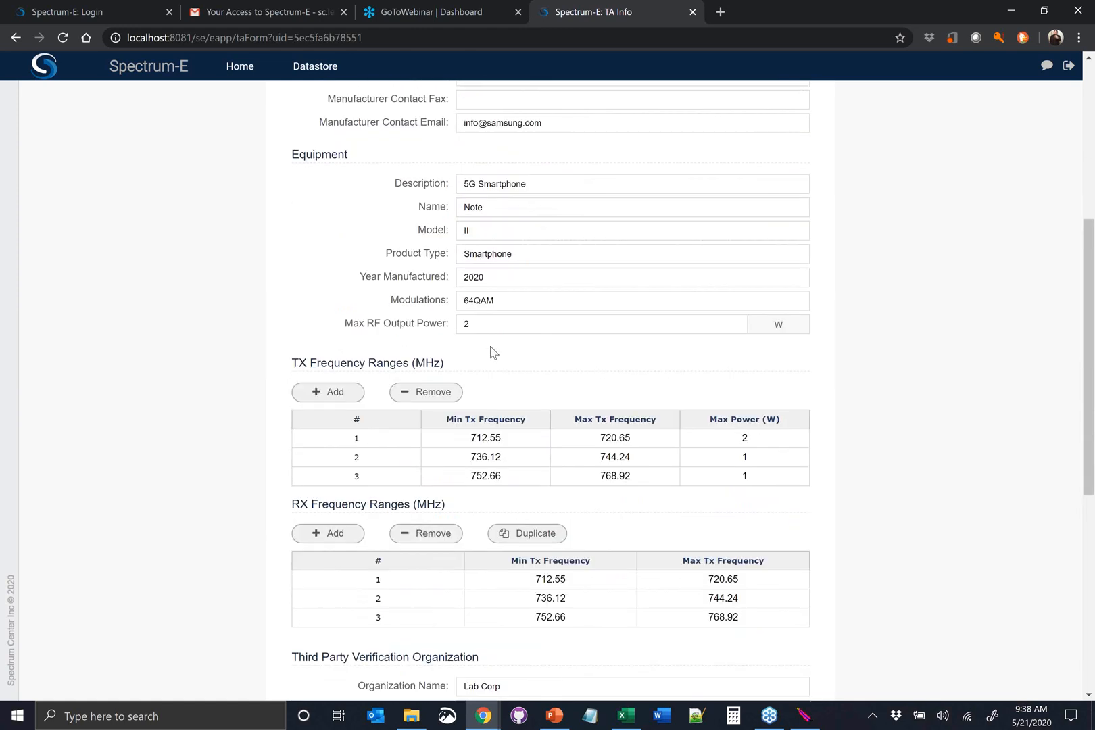
scroll(490, 347, "down", 1)
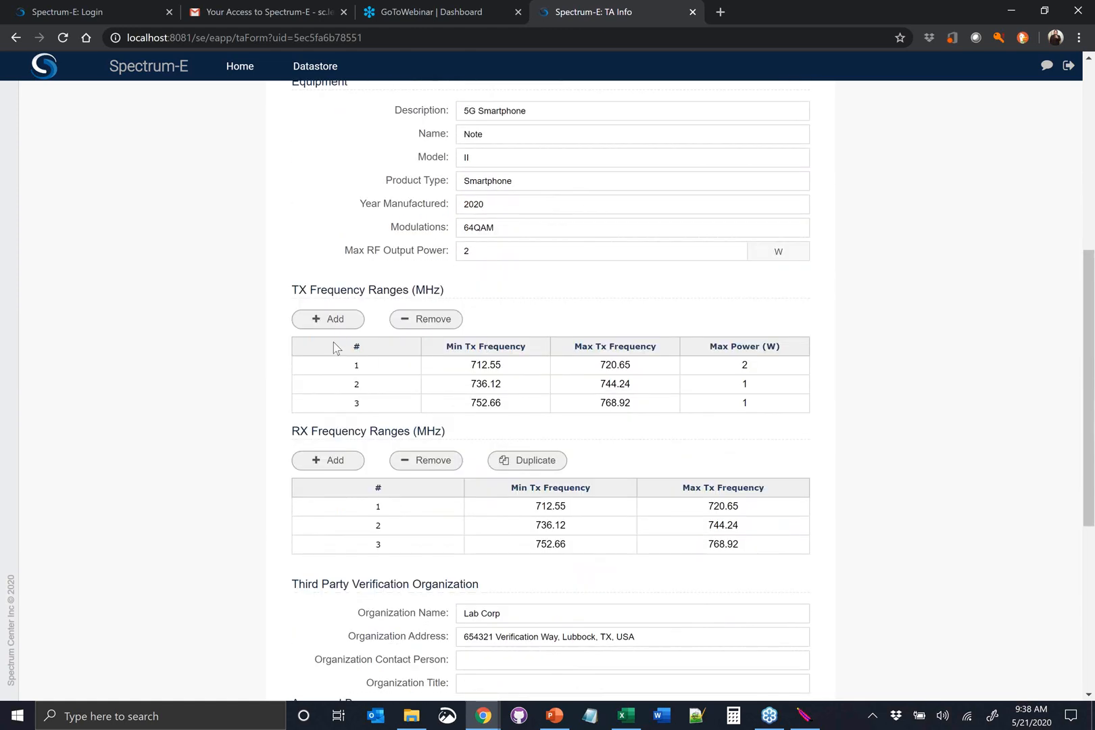
Add a fourth TX frequency range from 815.25 to 823.25 MHz with a maximum power of 2 W
scroll(332, 324, "down", 1)
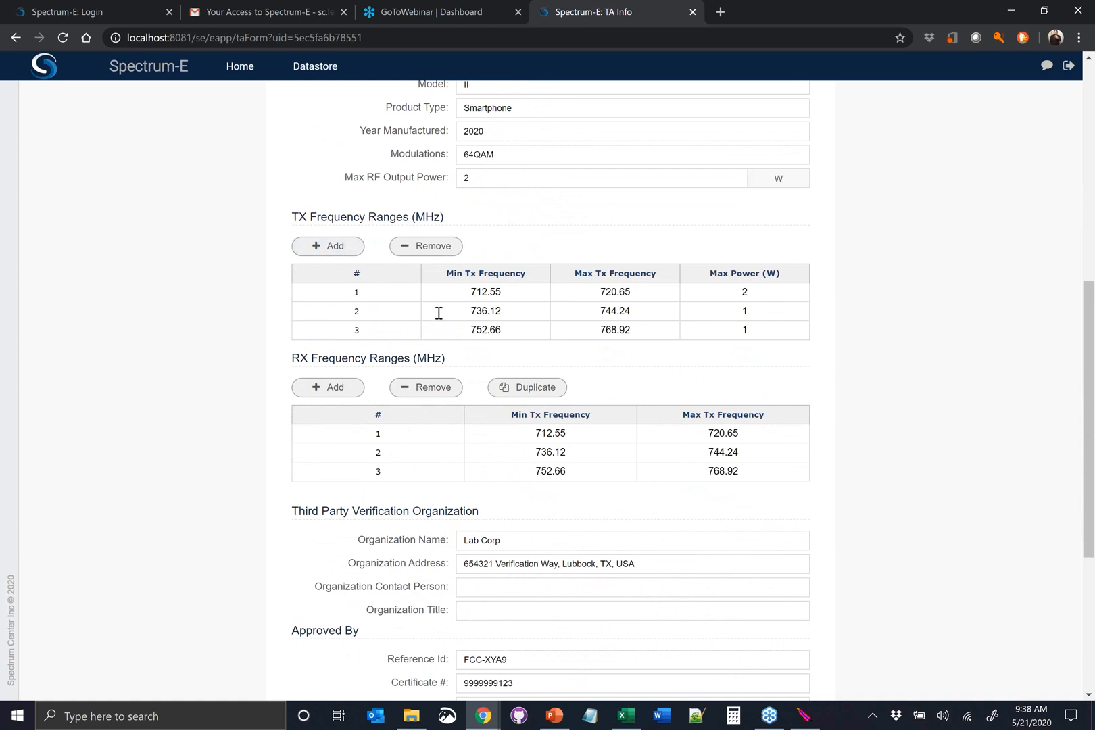
left_click(338, 248)
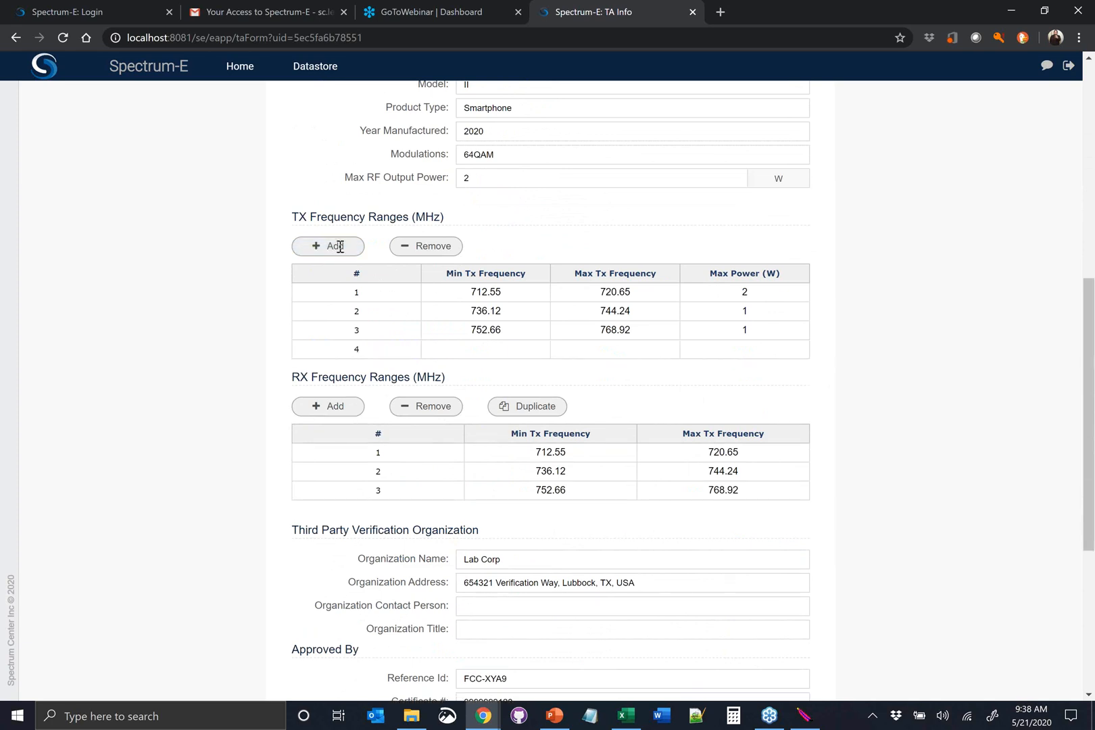
left_click(499, 350)
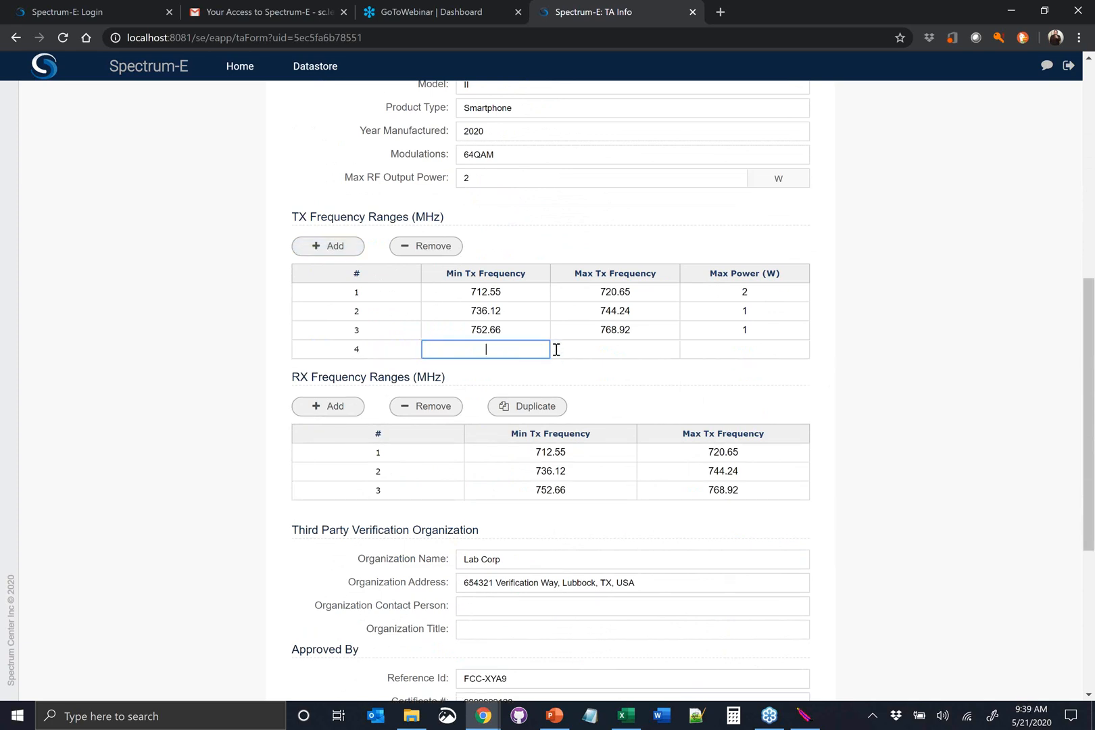
type("815.25")
left_click(556, 350)
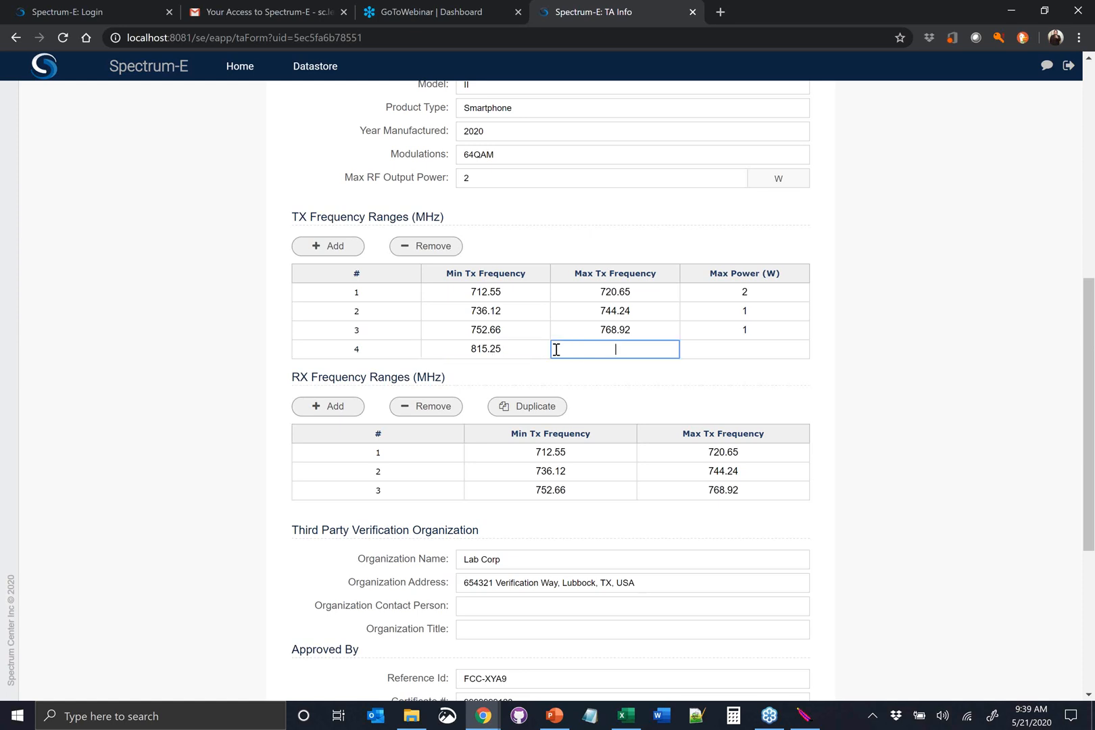
type("823.25")
key("Tab")
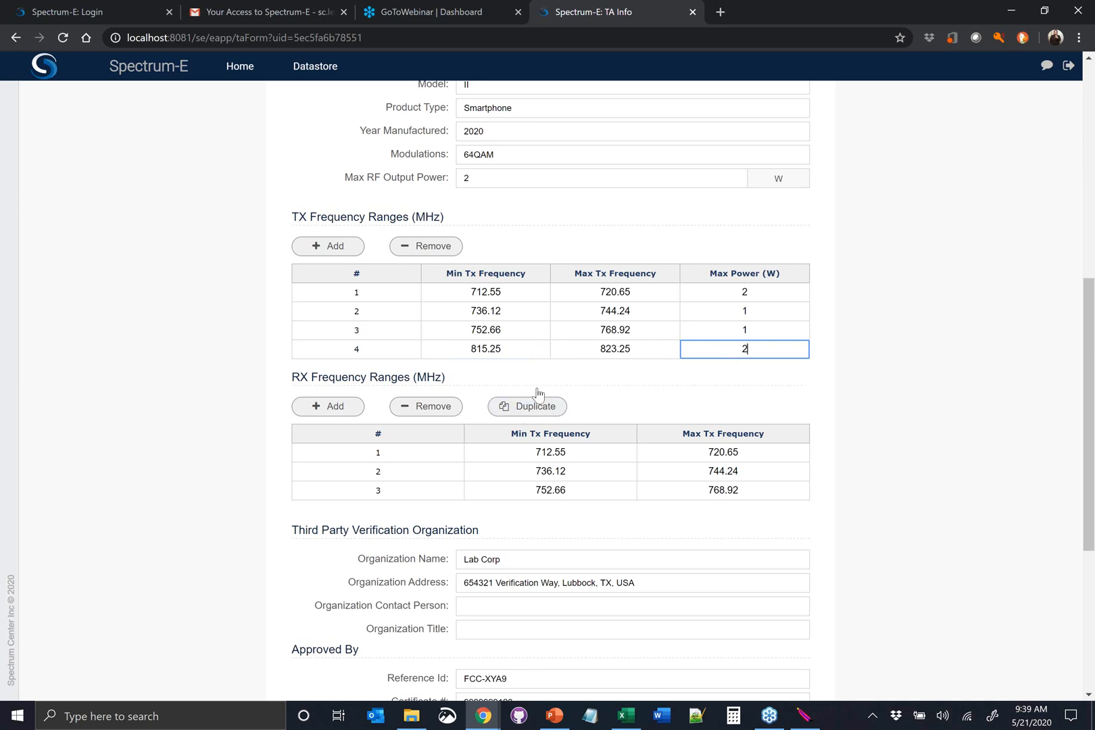
Duplicate the TX frequency ranges into the RX frequency ranges, including the 815.25 to 823.25 MHz range
scroll(478, 423, "down", 1)
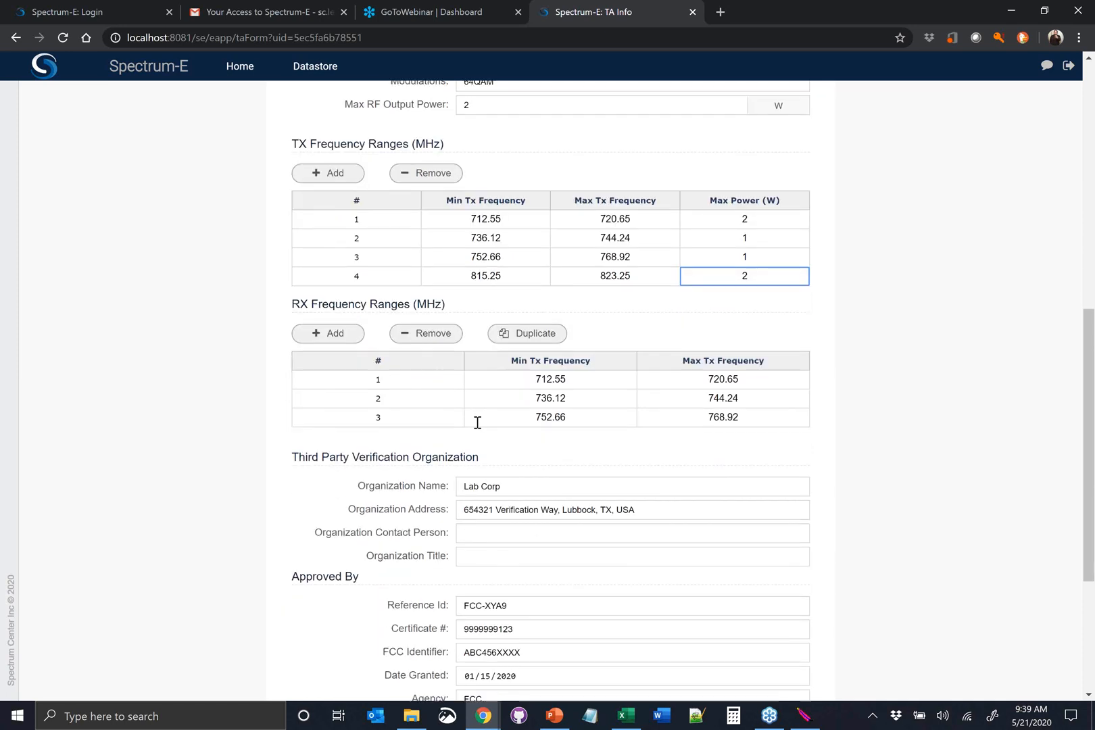
left_click(542, 342)
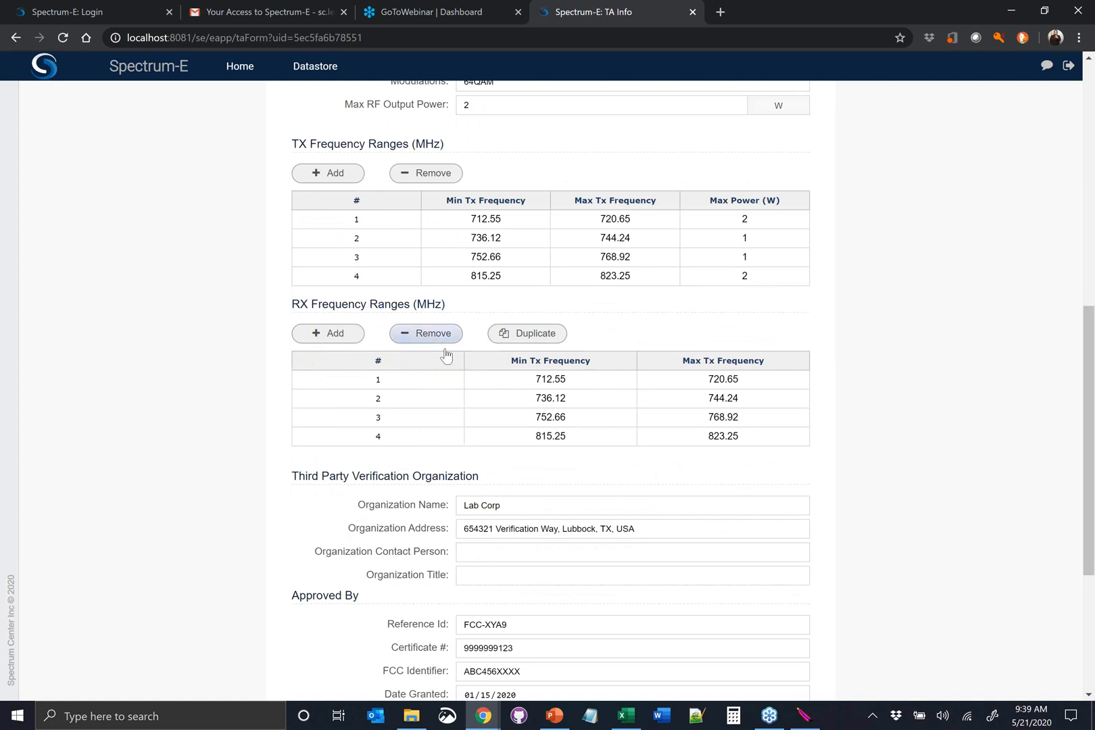
scroll(480, 318, "up", 1)
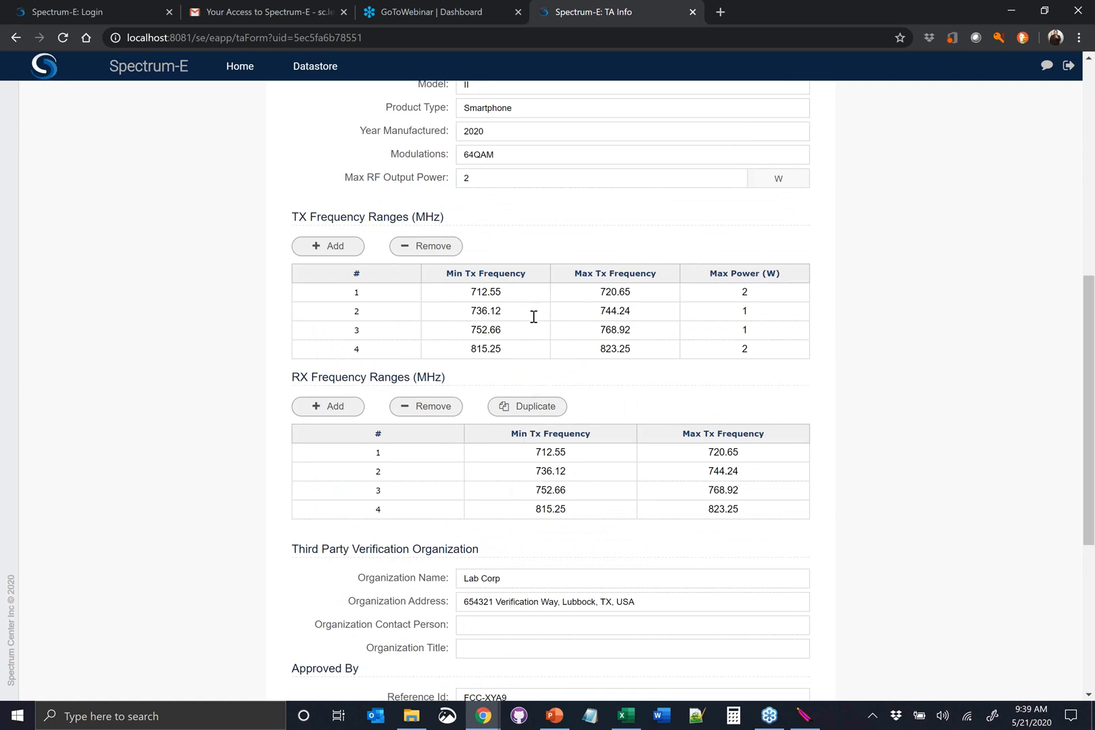
scroll(534, 316, "up", 3)
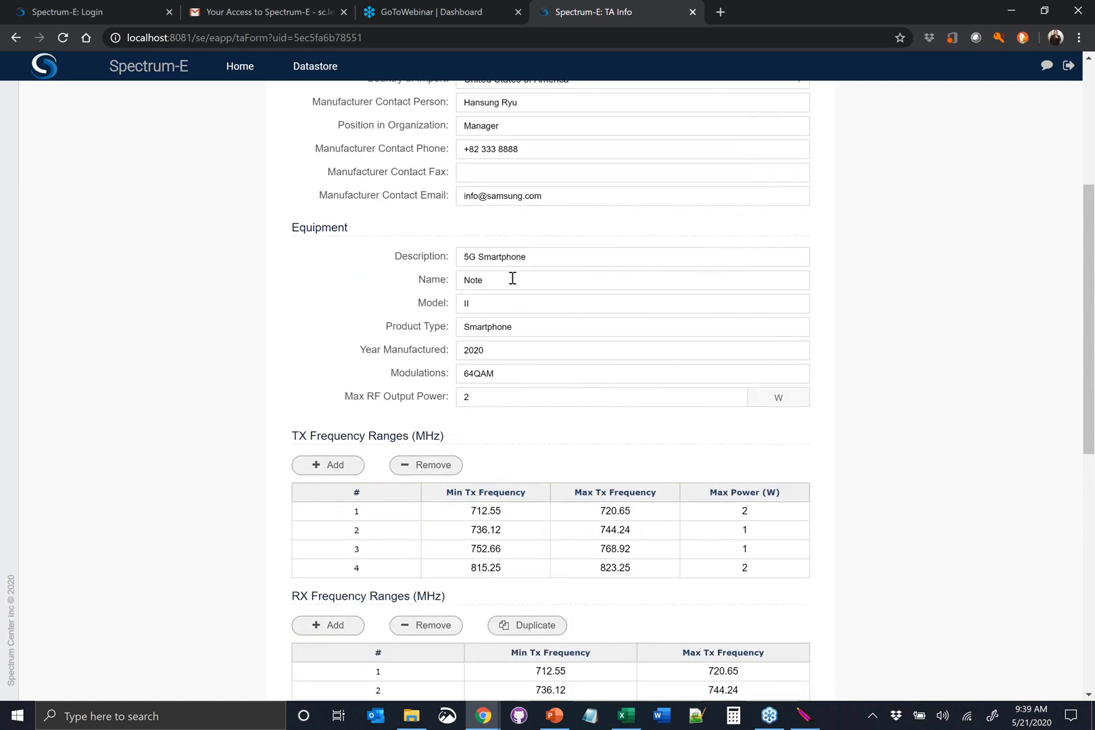
Validate the type approval form and check its sections for flagged fields
scroll(512, 278, "down", 7)
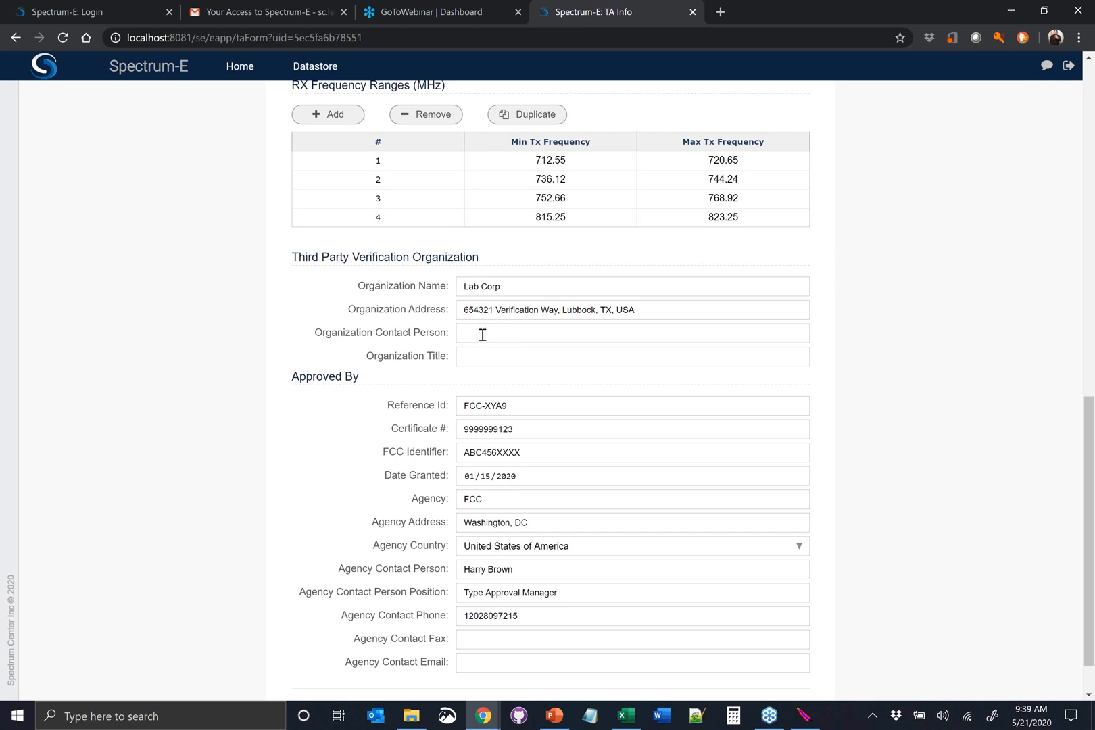
scroll(485, 356, "down", 1)
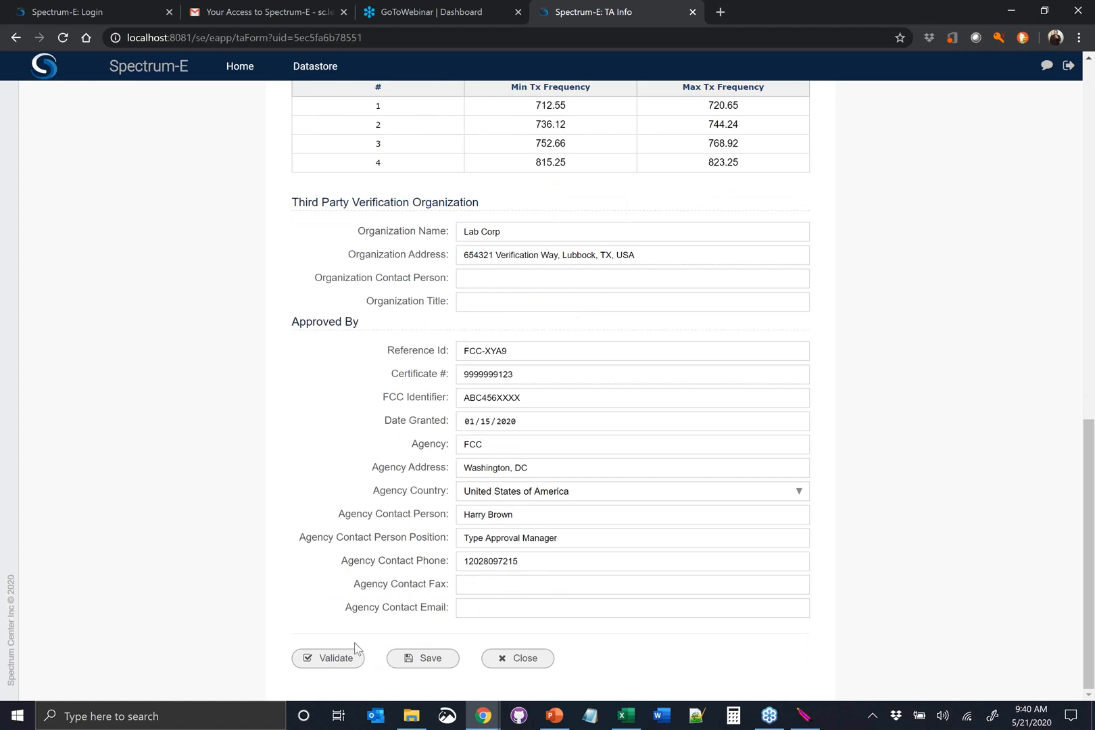
left_click(332, 660)
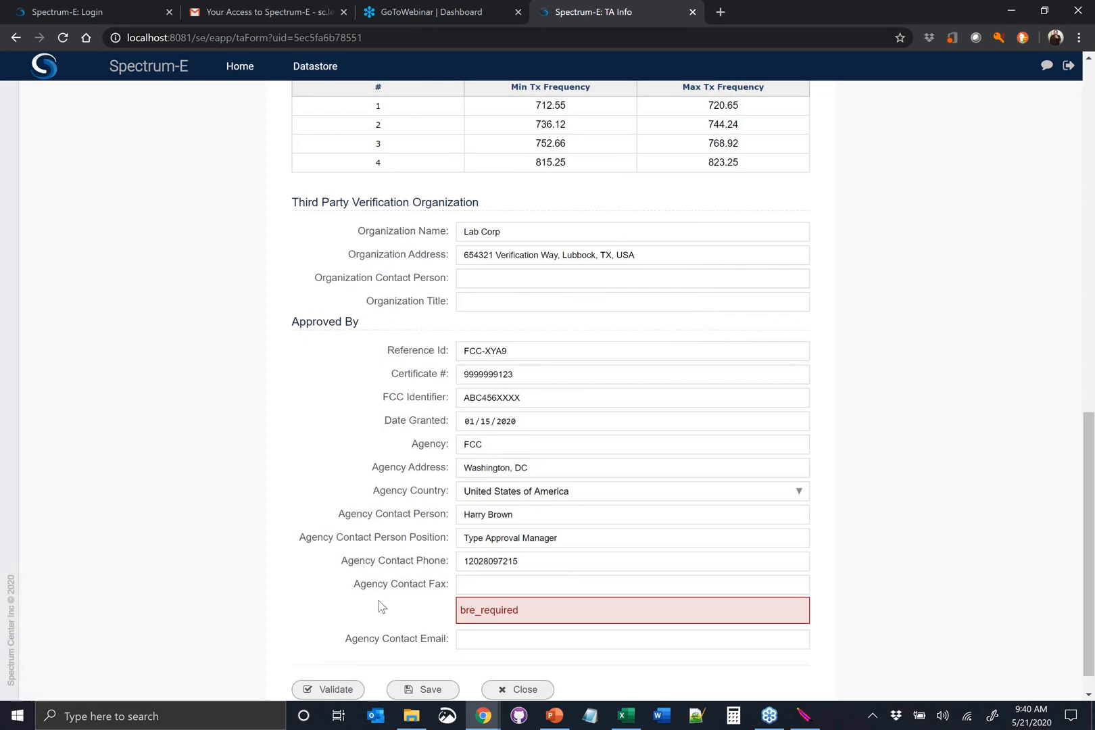
scroll(378, 600, "down", 1)
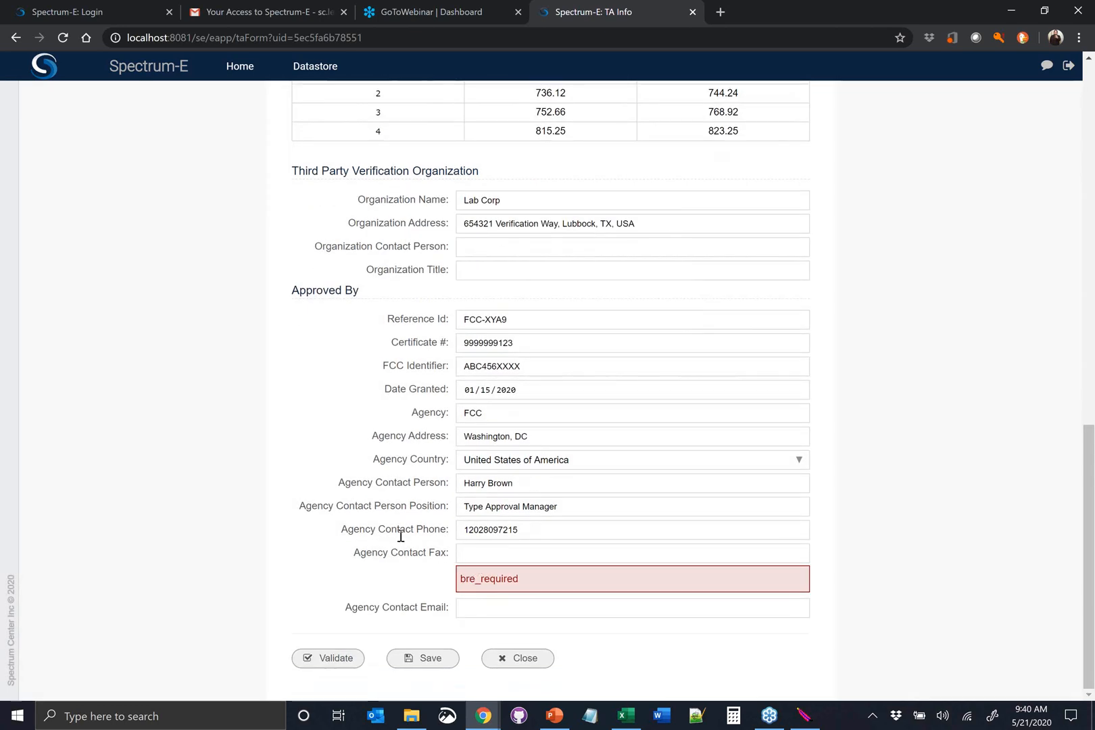
scroll(402, 521, "up", 10)
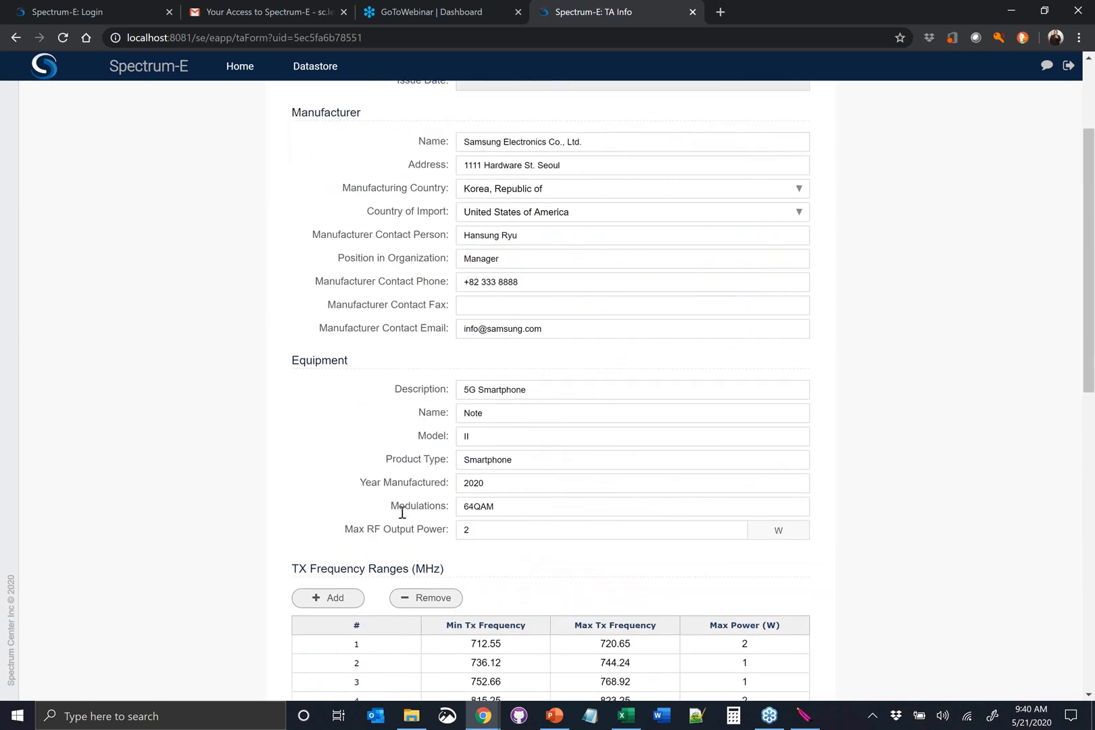
scroll(402, 513, "up", 2)
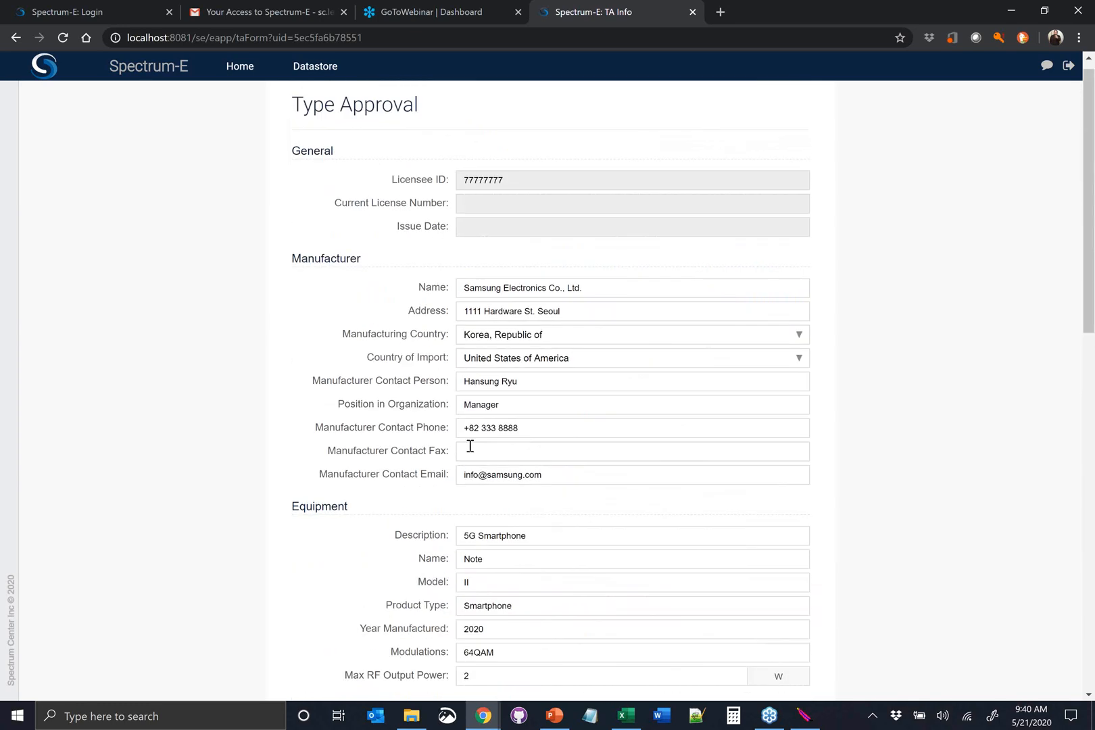
scroll(470, 447, "down", 13)
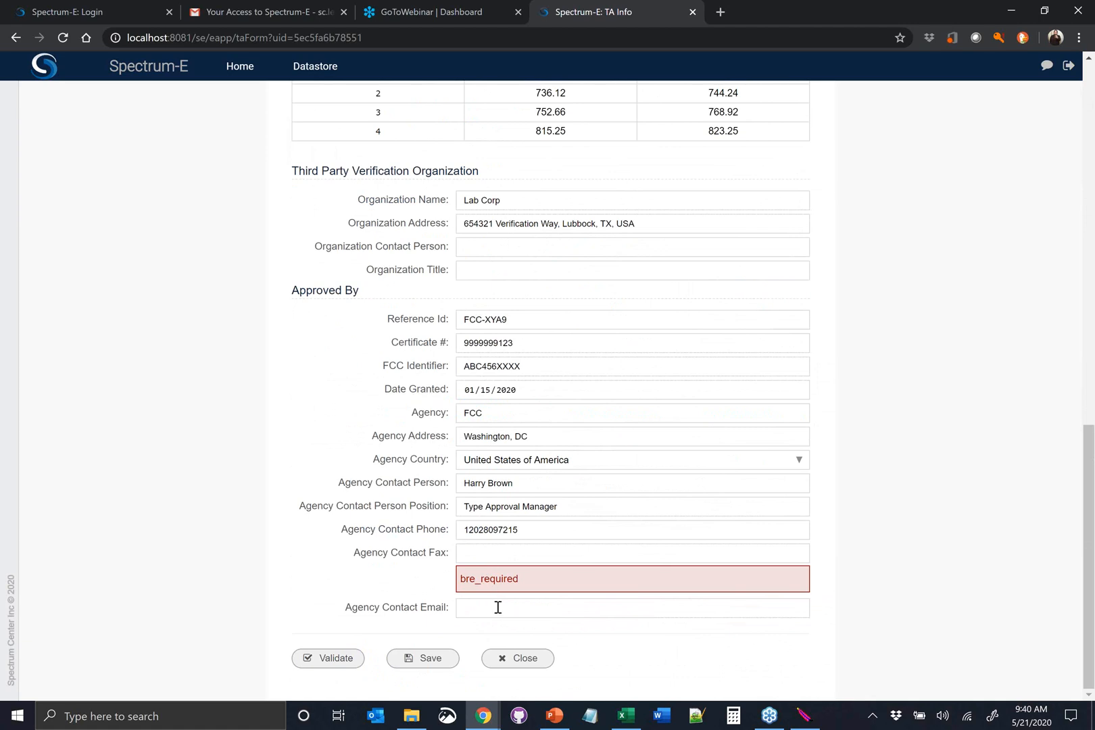
Snap the type approval browser window to half the screen beside the incognito login window and show the form's end
left_click(497, 608)
left_click(398, 584)
key("super+Left")
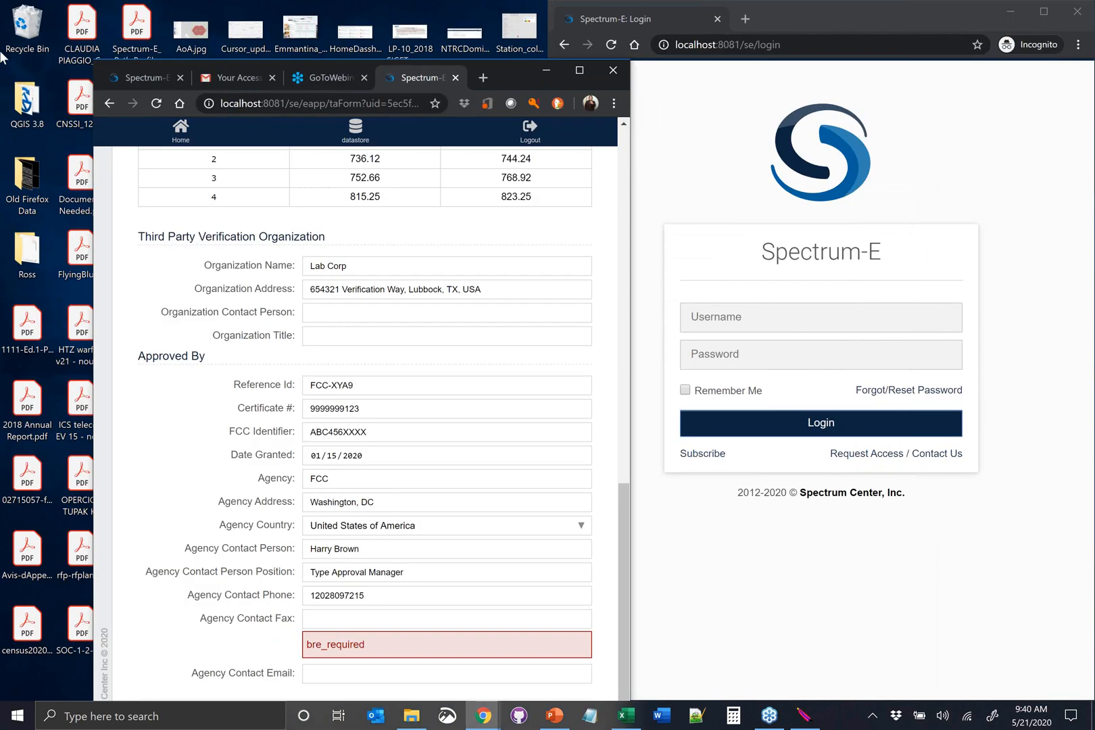
scroll(311, 443, "down", 1)
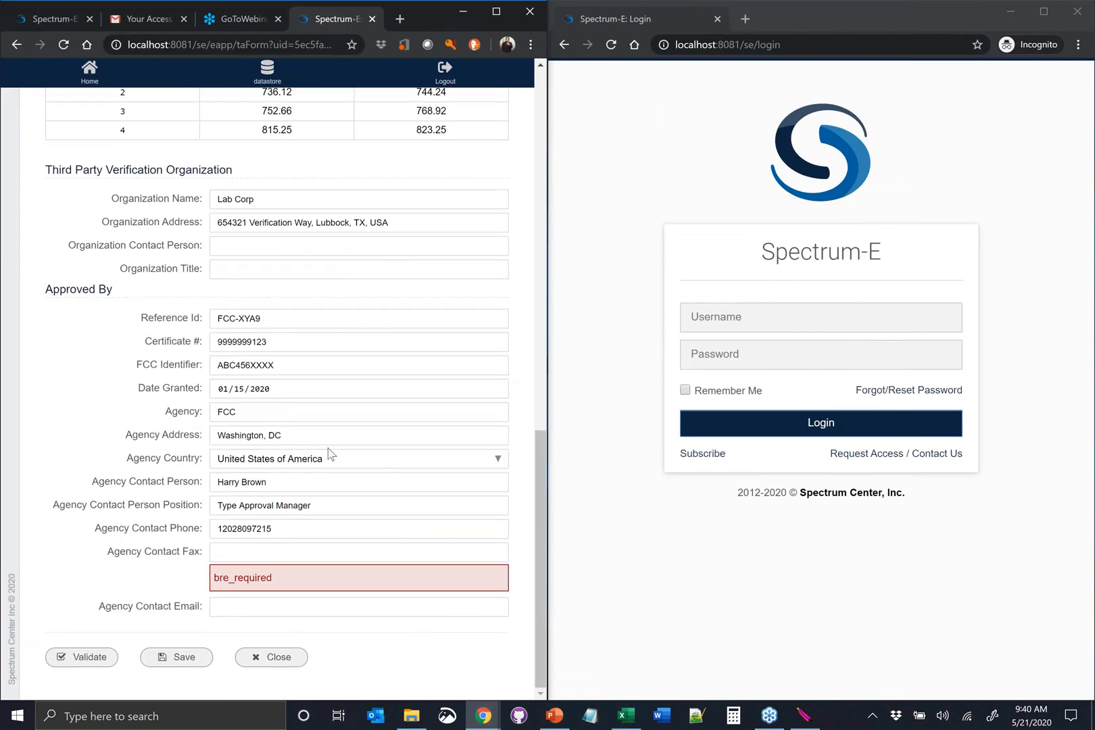
Log in to the incognito window's Spectrum-E portal as the internal user with the account username and password
left_click(754, 319)
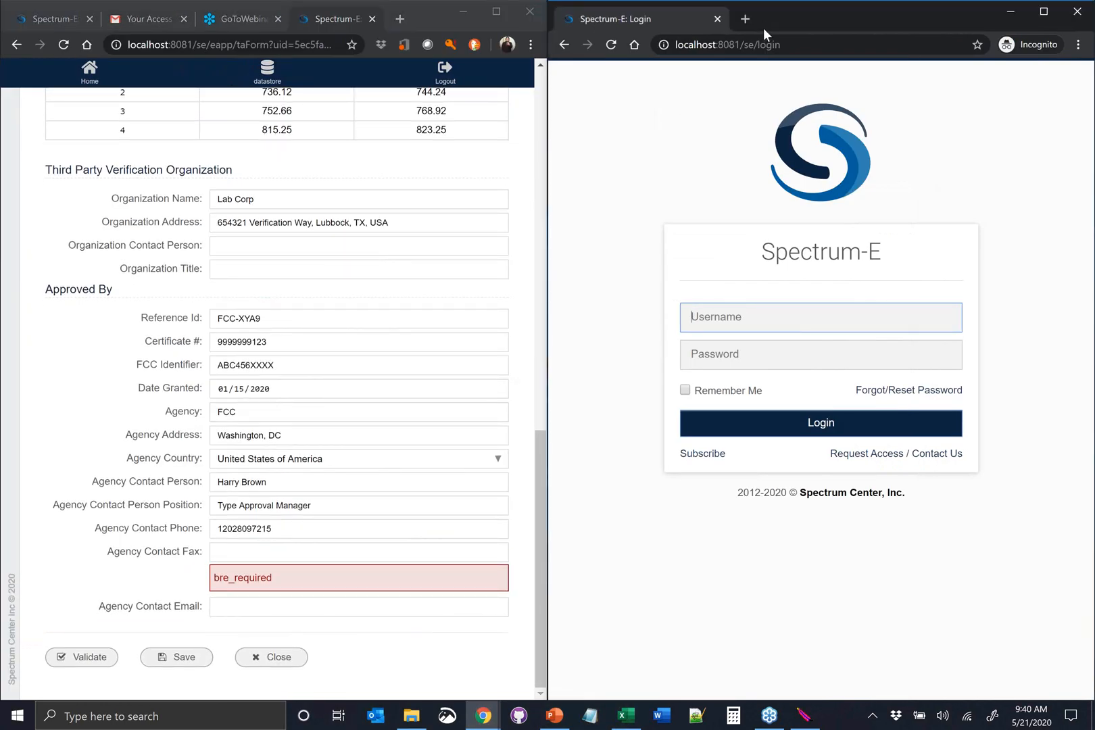
key("Tab")
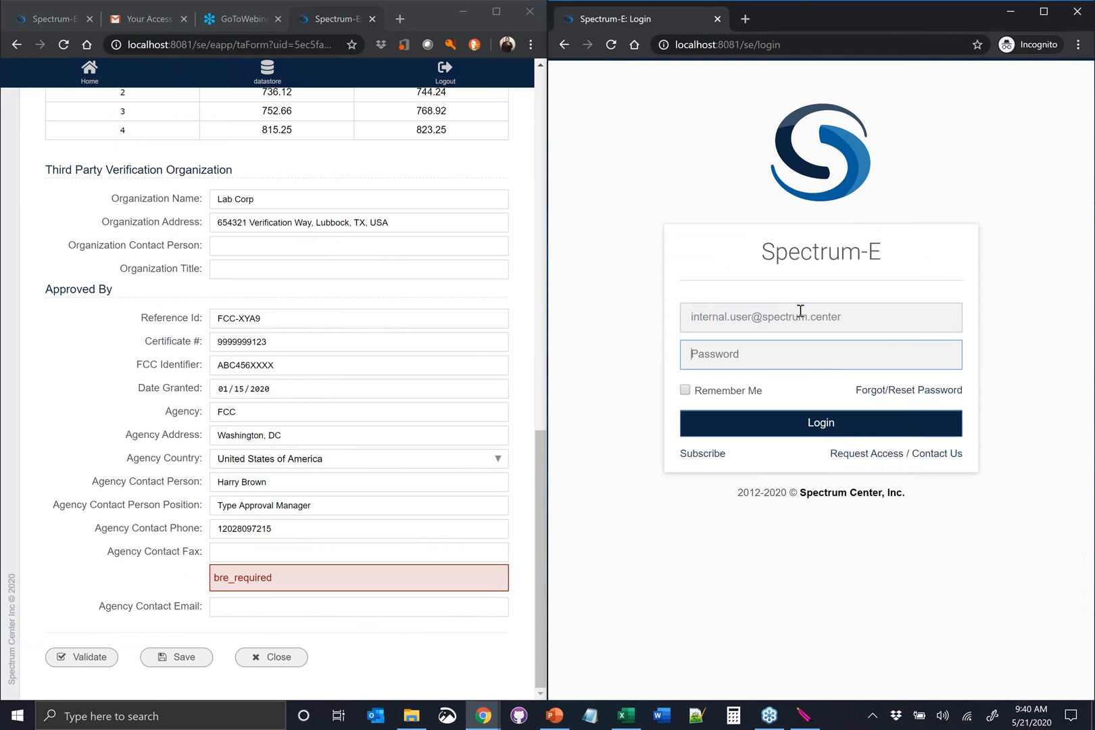
type("p")
left_click(789, 424)
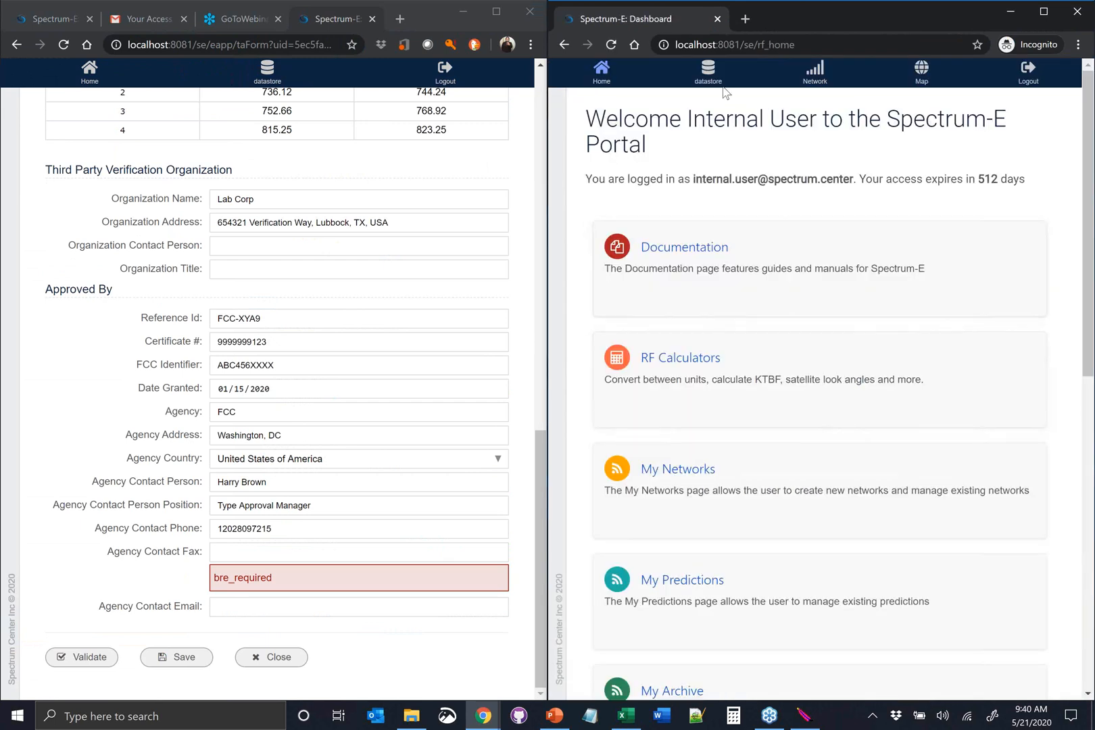
Open the Rule Manager from the Type Approval datastore and set its context to TA_APP
left_click(709, 73)
left_click(666, 178)
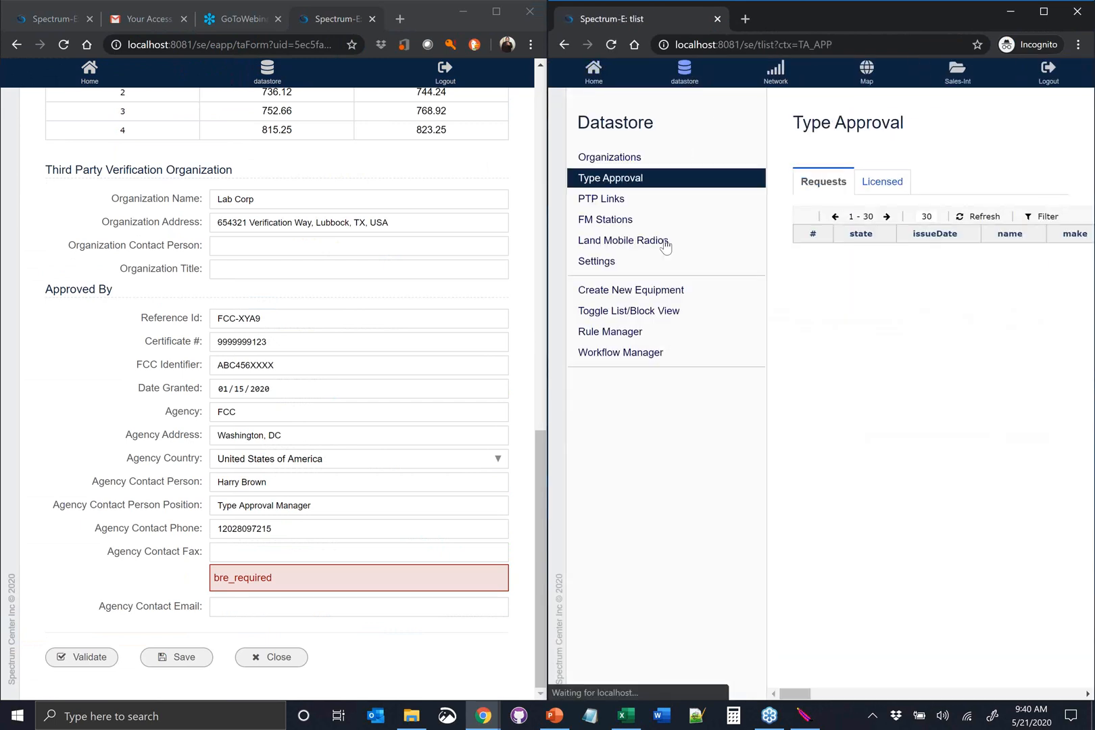
left_click(610, 332)
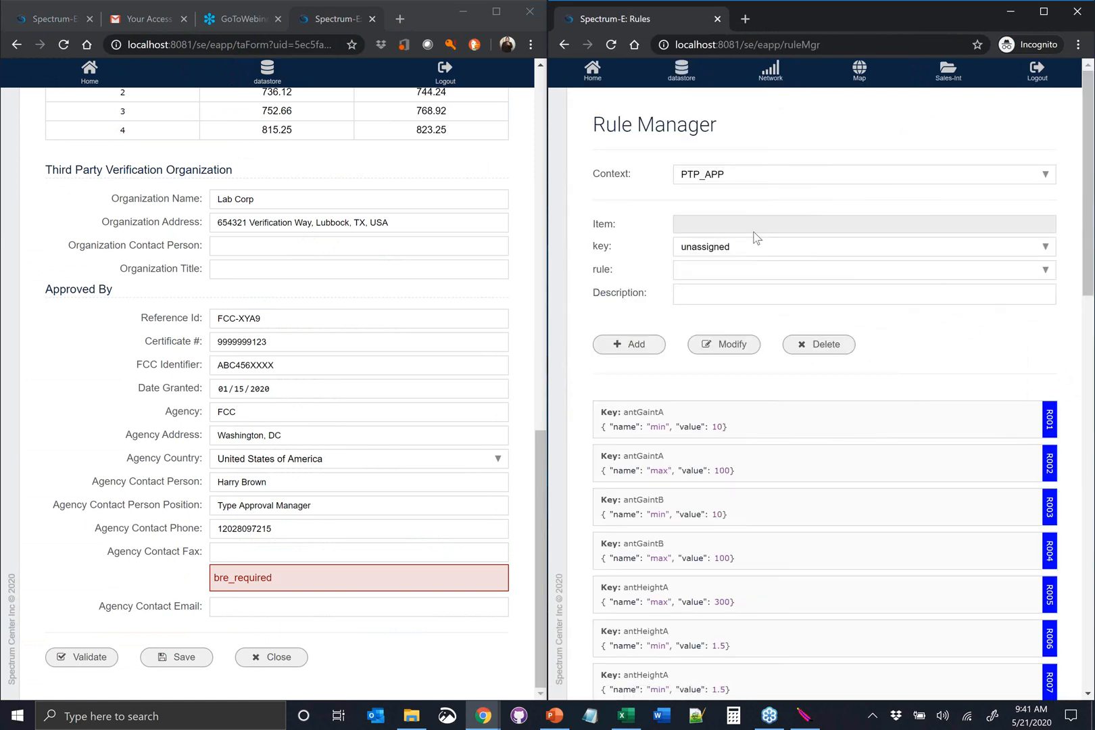
left_click(783, 177)
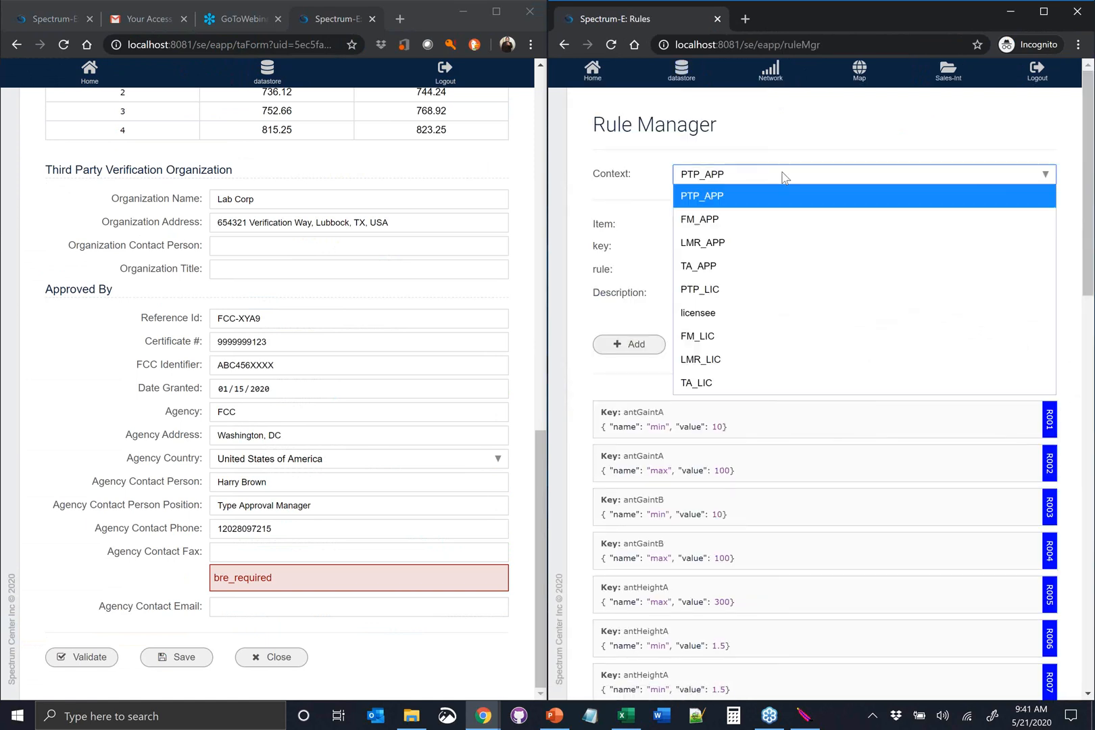
left_click(705, 268)
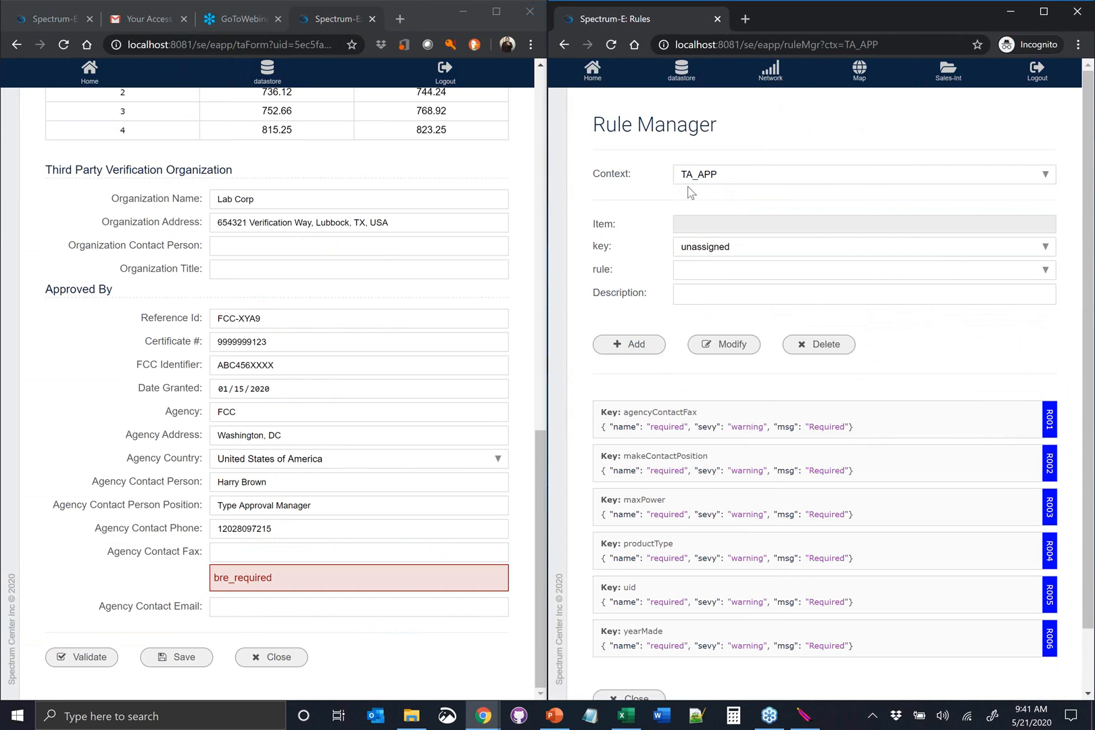
Examine the required-field rules defined for TA_APP and the form field keys available for new rules
scroll(676, 363, "down", 1)
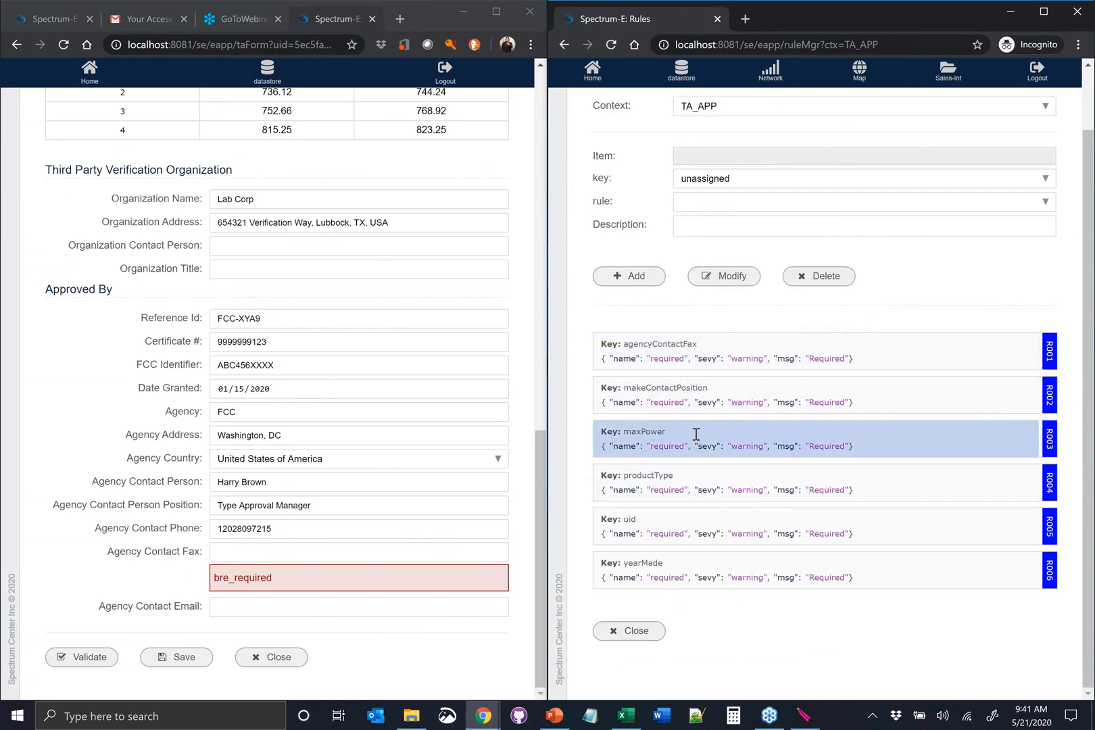
scroll(741, 377, "up", 1)
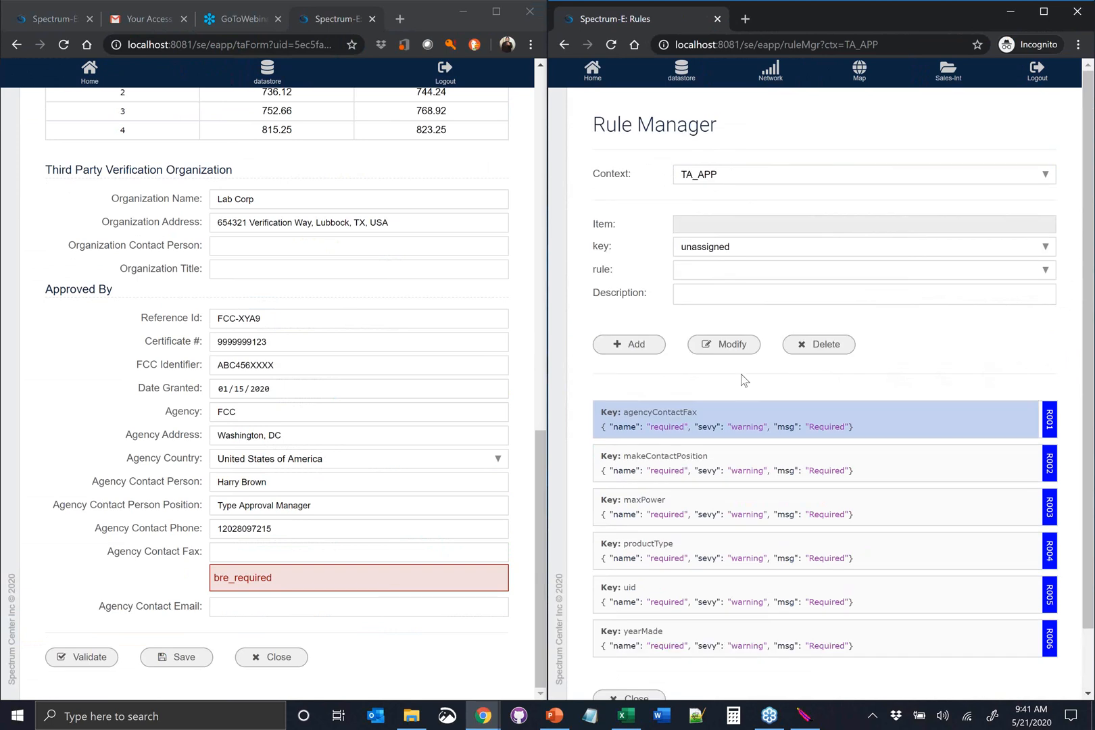
scroll(741, 374, "down", 1)
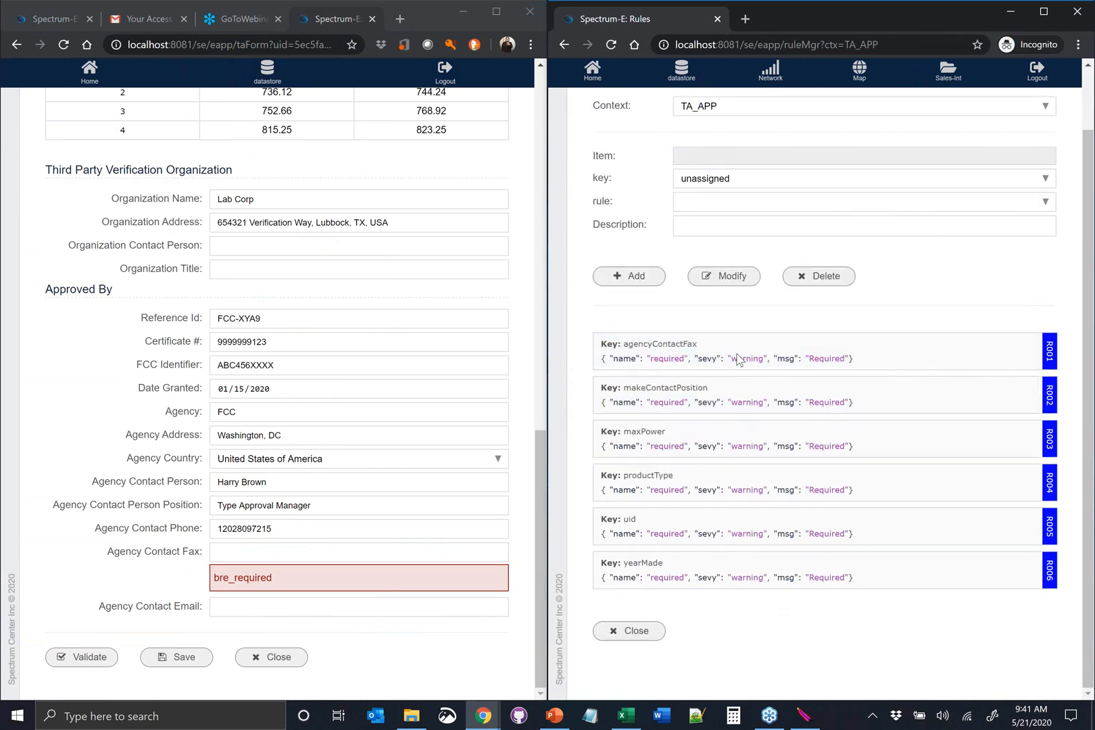
left_click(761, 184)
left_click(634, 183)
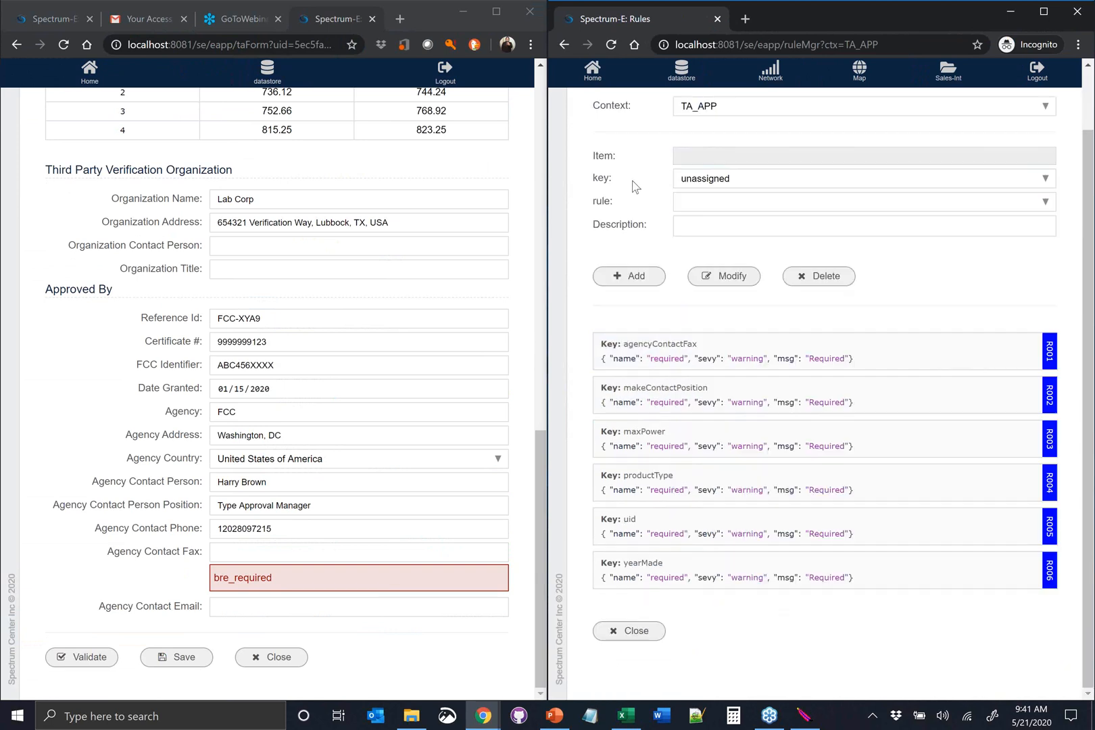
left_click(696, 179)
scroll(757, 311, "down", 6)
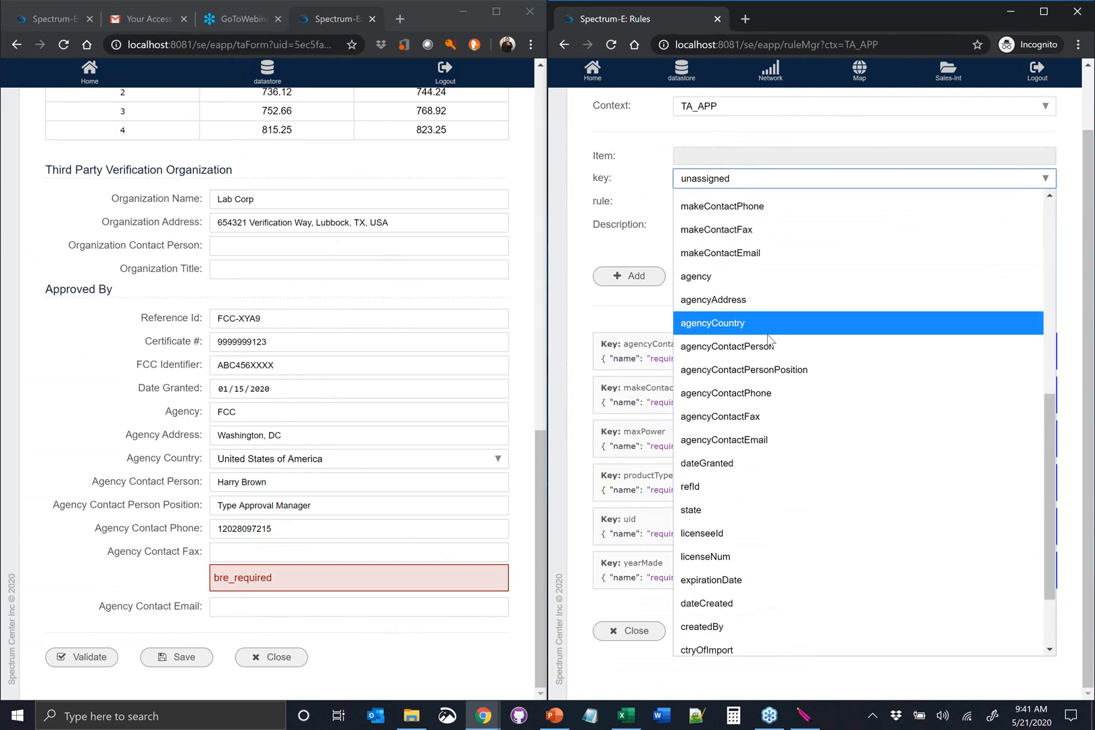
scroll(769, 340, "down", 2)
left_click(646, 186)
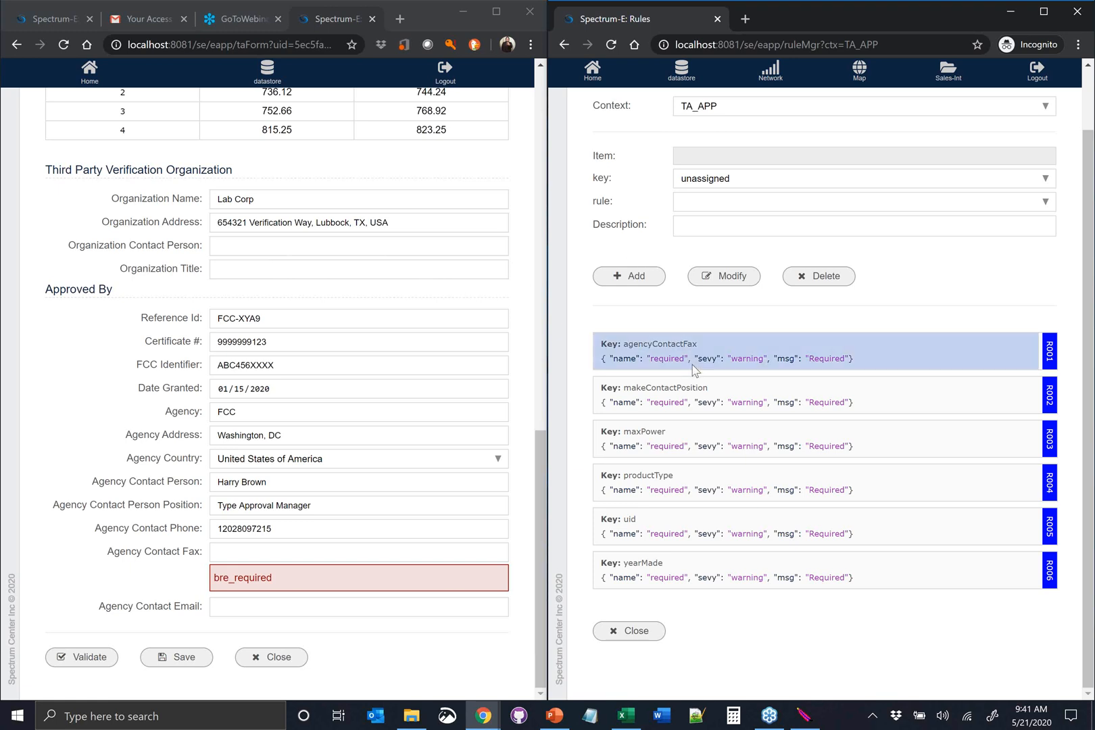
Delete the agencyContactFax rule from TA_APP and add a required rule for agencyContactEmail
left_click(722, 361)
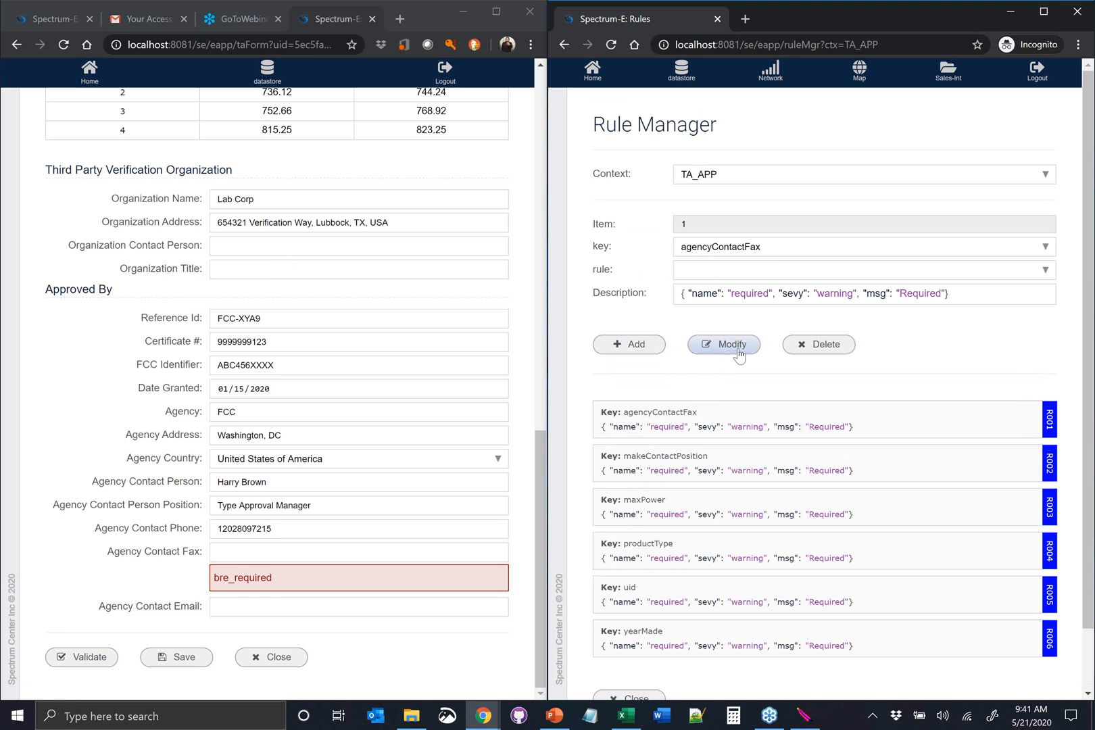
left_click(803, 348)
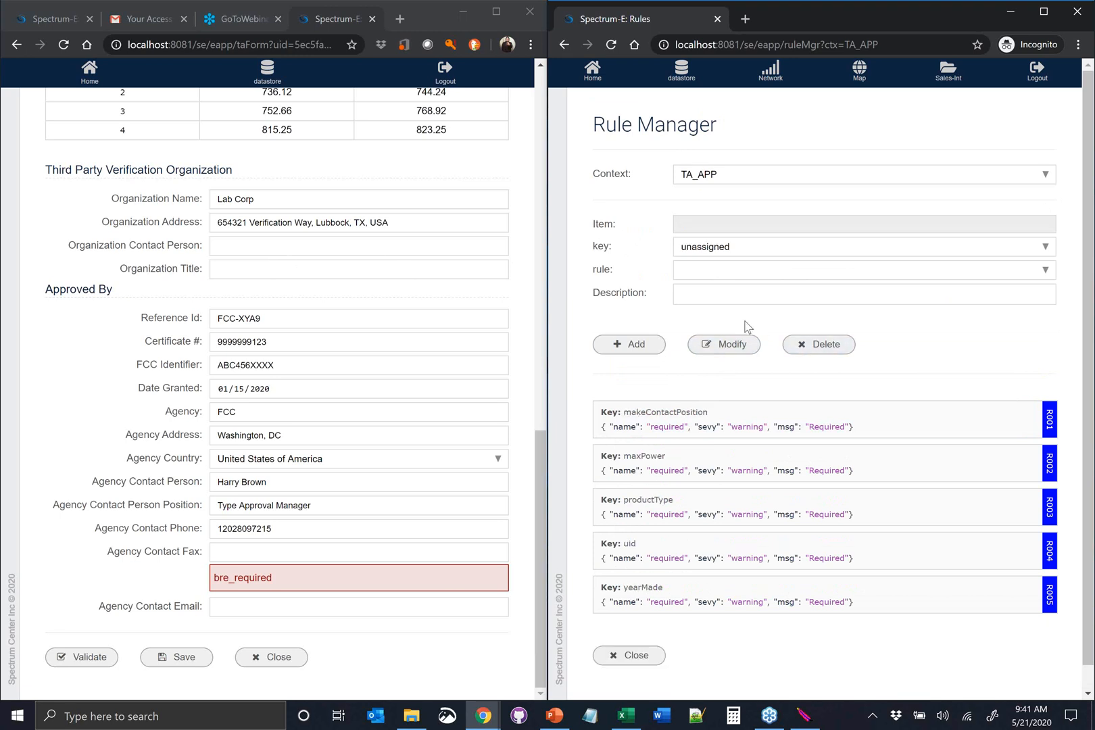
left_click(738, 247)
scroll(761, 372, "down", 8)
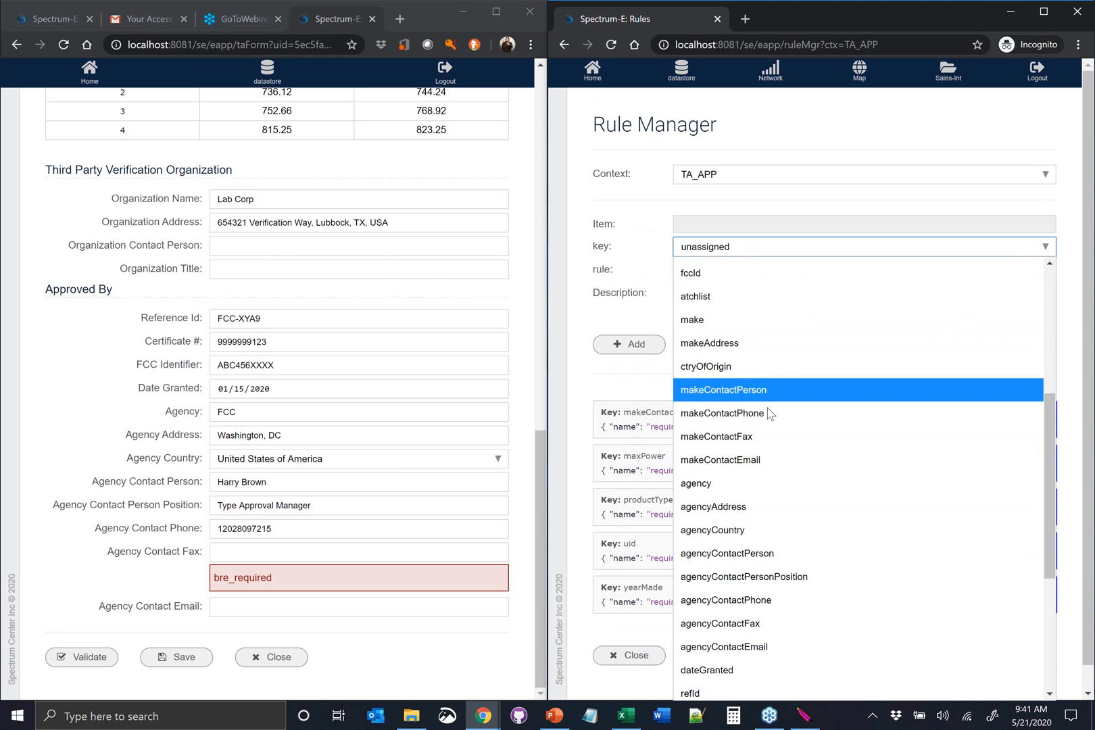
left_click(768, 384)
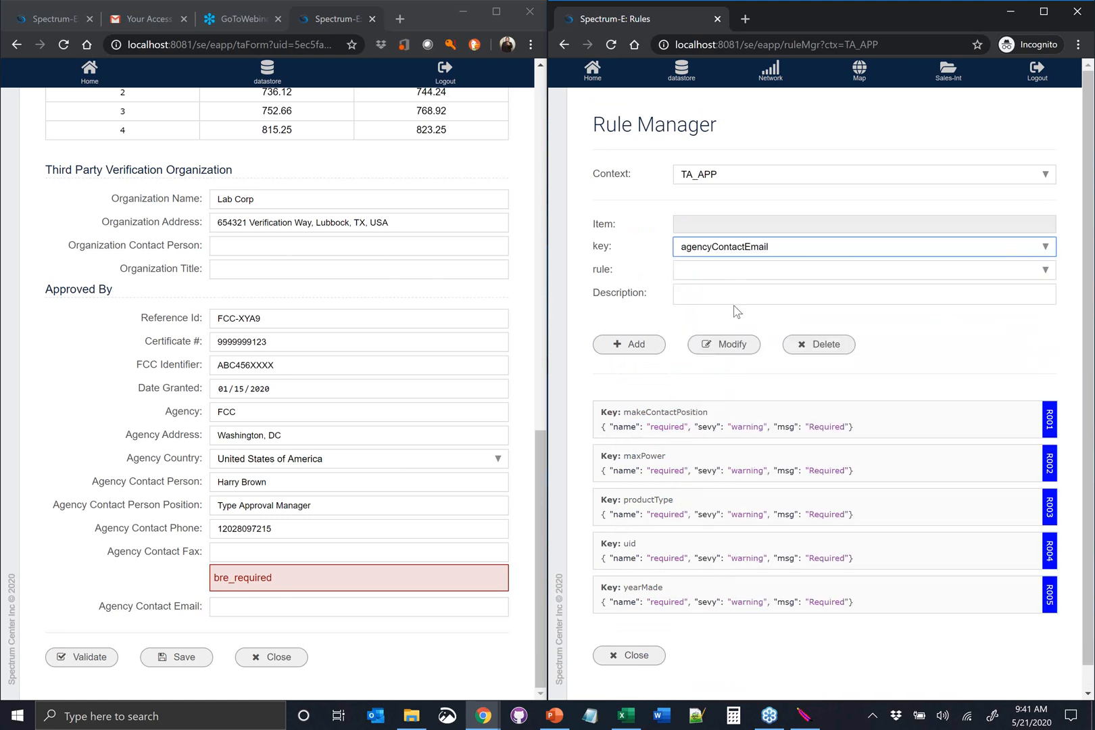
left_click(718, 270)
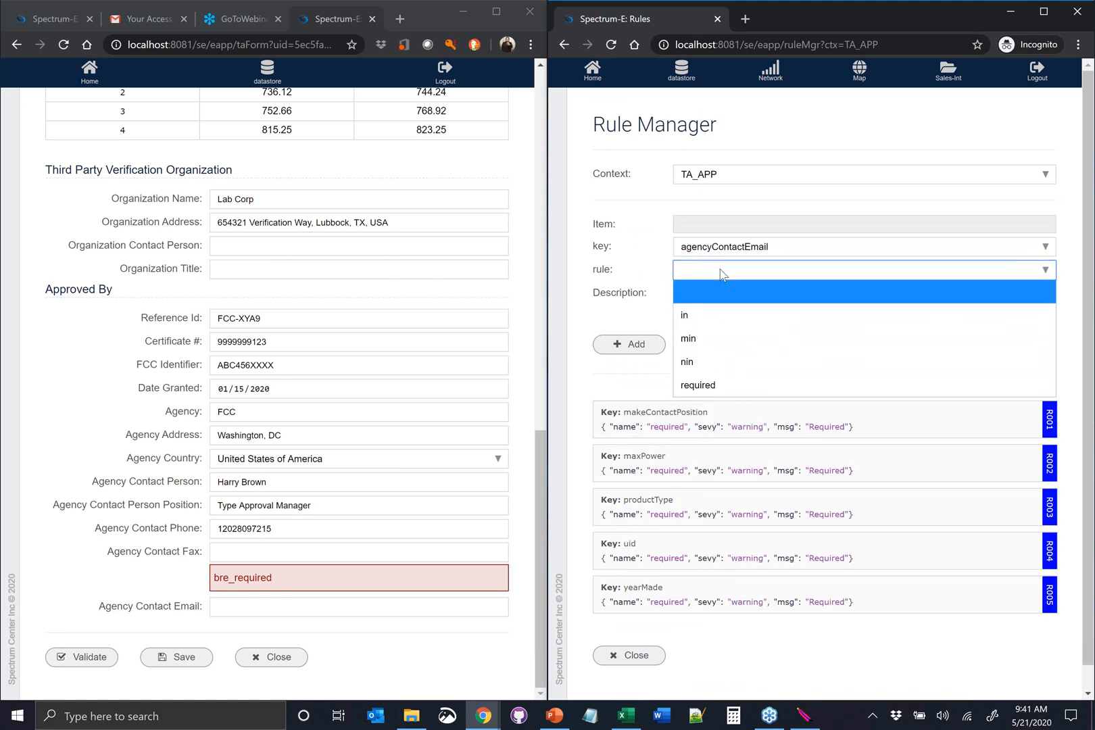
left_click(708, 387)
left_click(637, 345)
Close the Rule Manager and log the internal user out of the portal
scroll(689, 397, "down", 1)
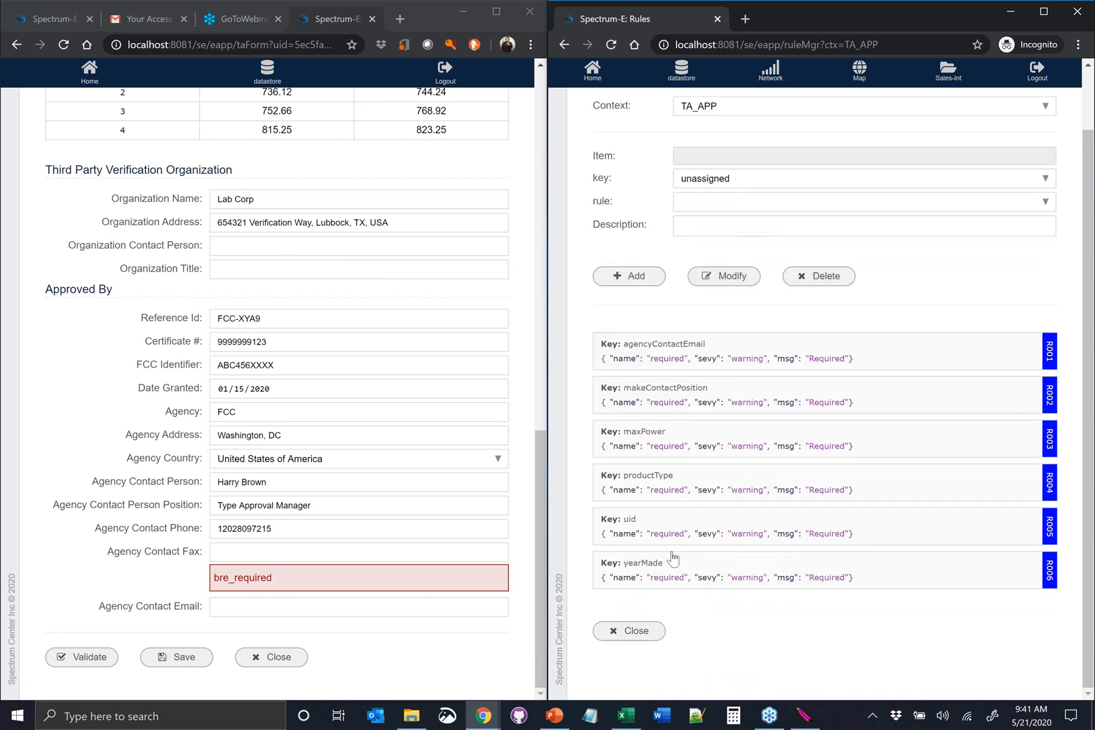
left_click(636, 630)
left_click(1049, 80)
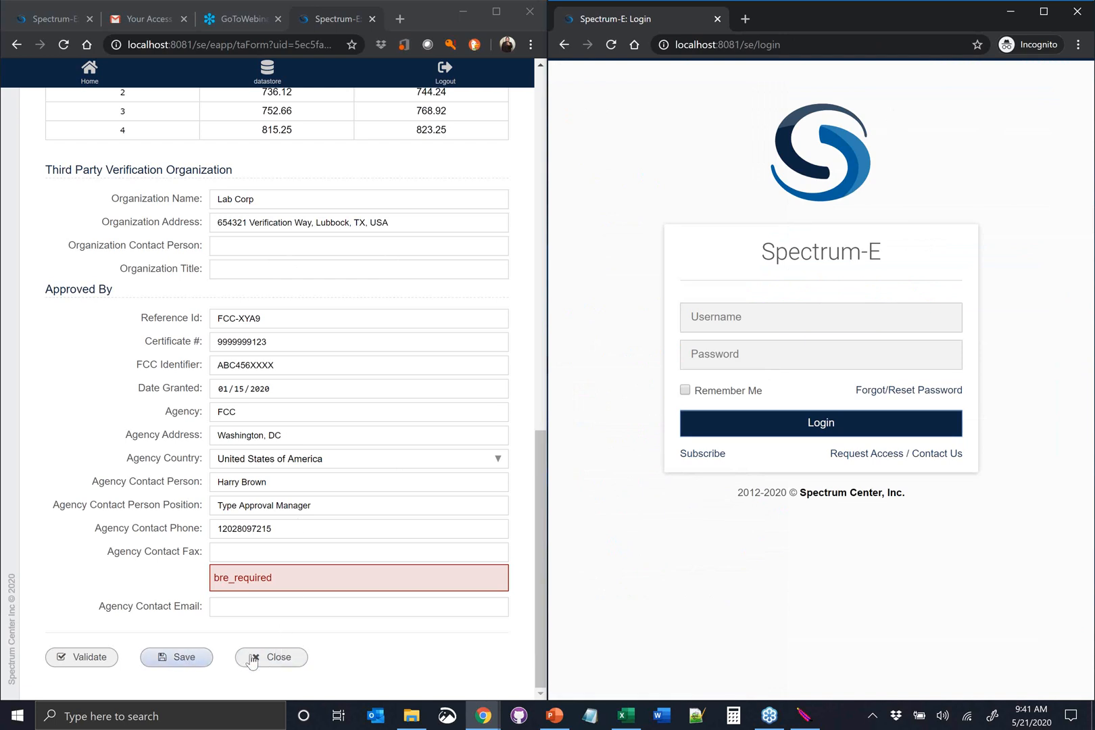
Close the type approval form without saving, then log out and back in as the legal representative
left_click(274, 656)
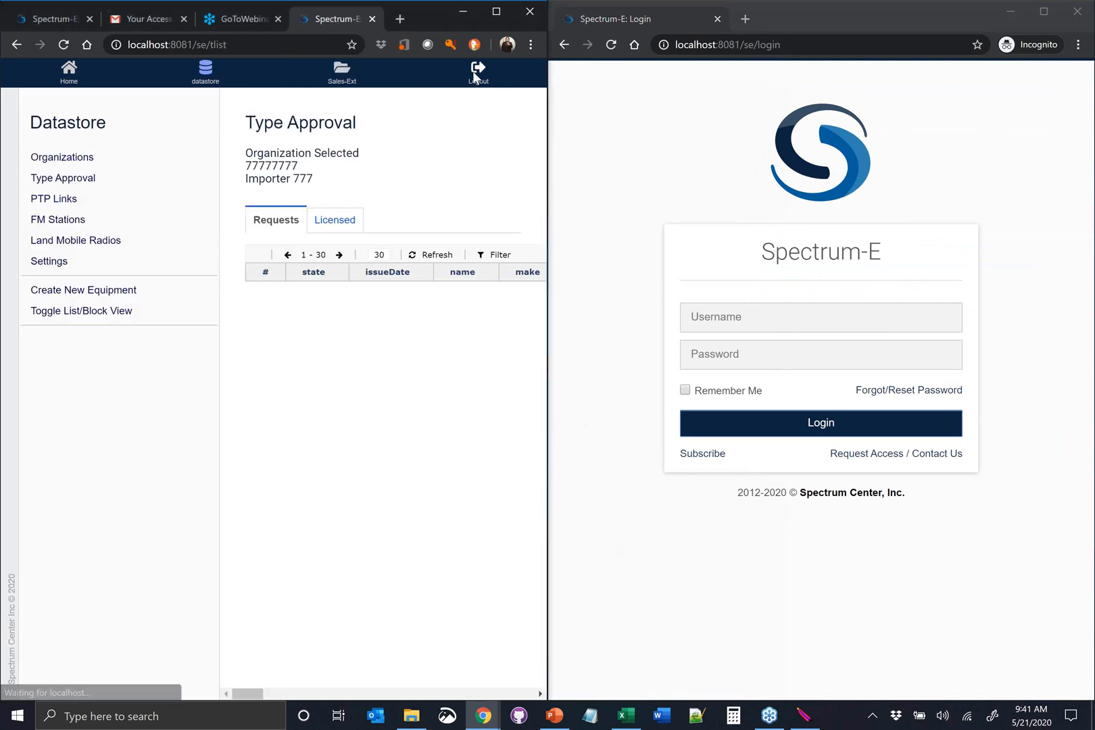
left_click(476, 74)
left_click(240, 424)
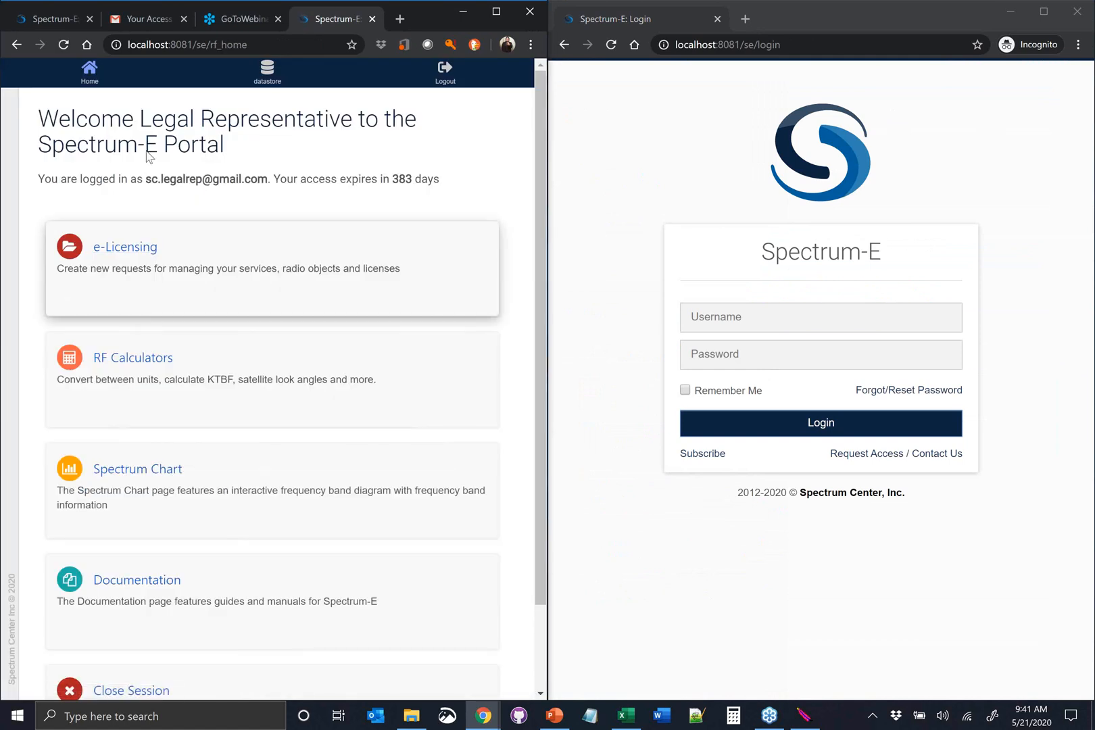
Enter e-Licensing, select Importer 777 as the licensee, and show its type approval requests
left_click(122, 249)
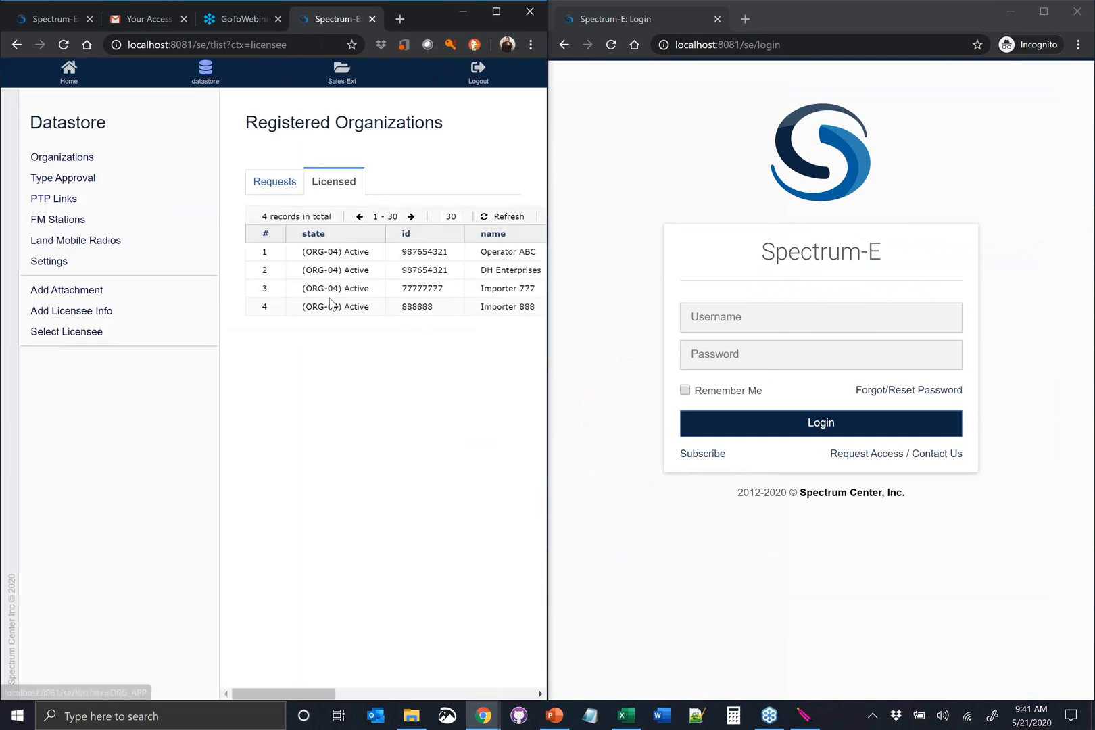
left_click(301, 290)
left_click(81, 368)
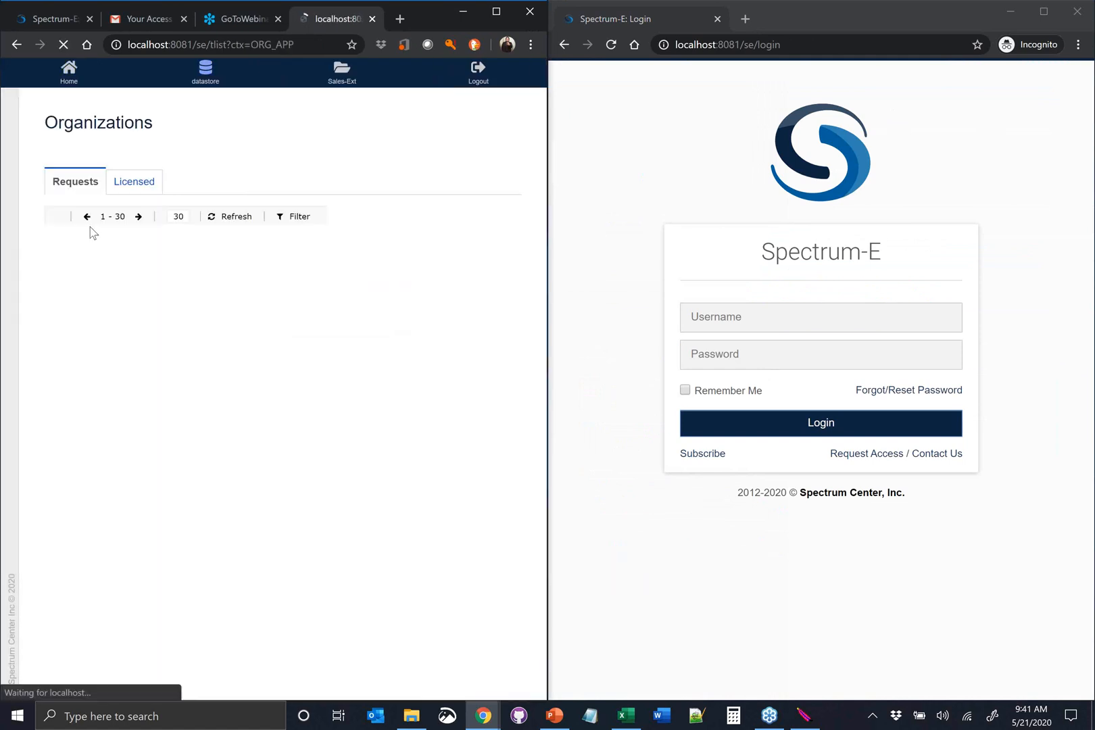
left_click(87, 181)
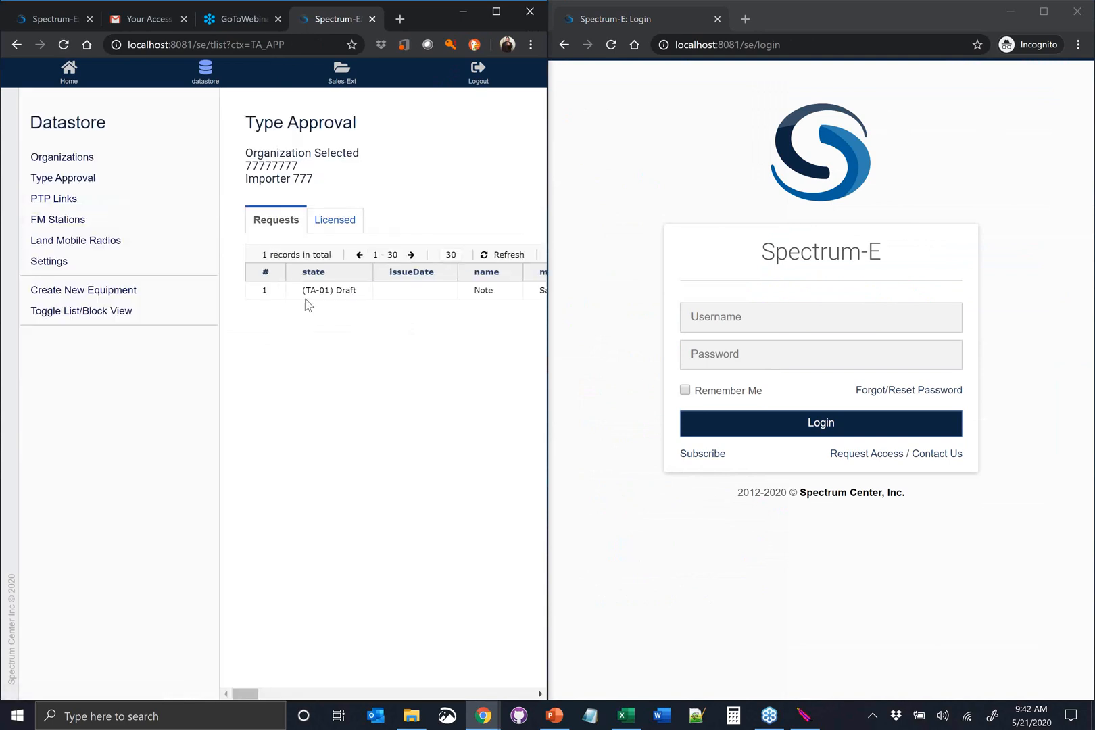
Maximize the browser window, open the draft Note request for editing, and validate its form
left_click(330, 292)
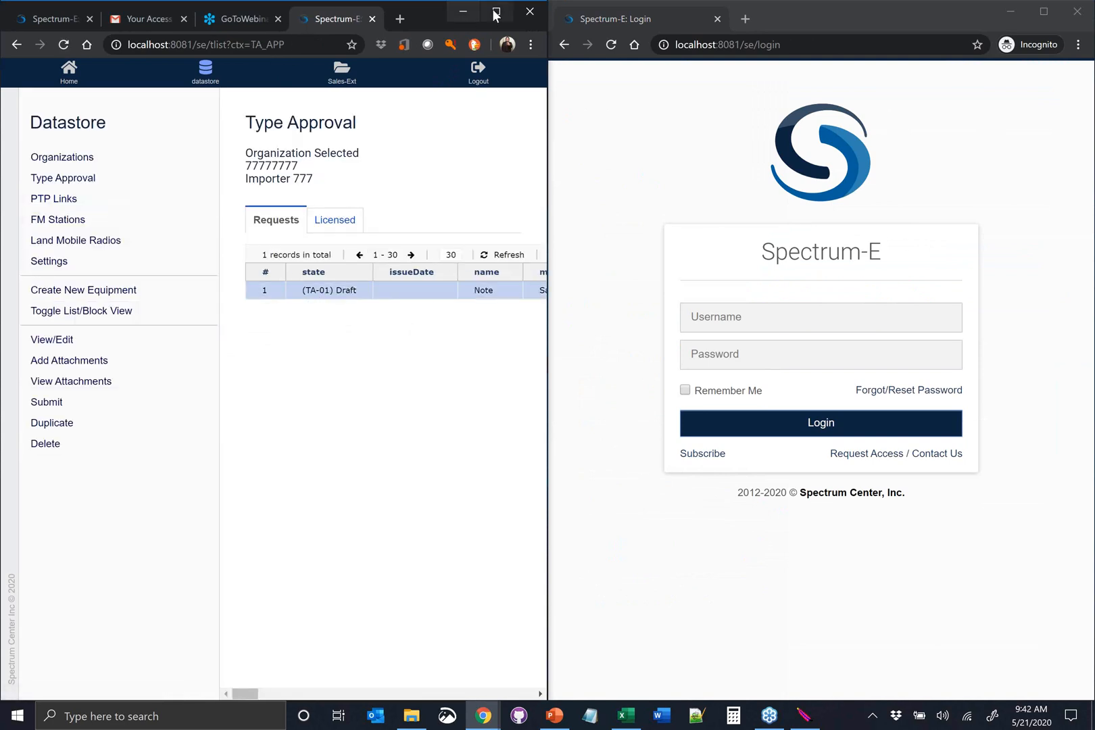
key("super+Up")
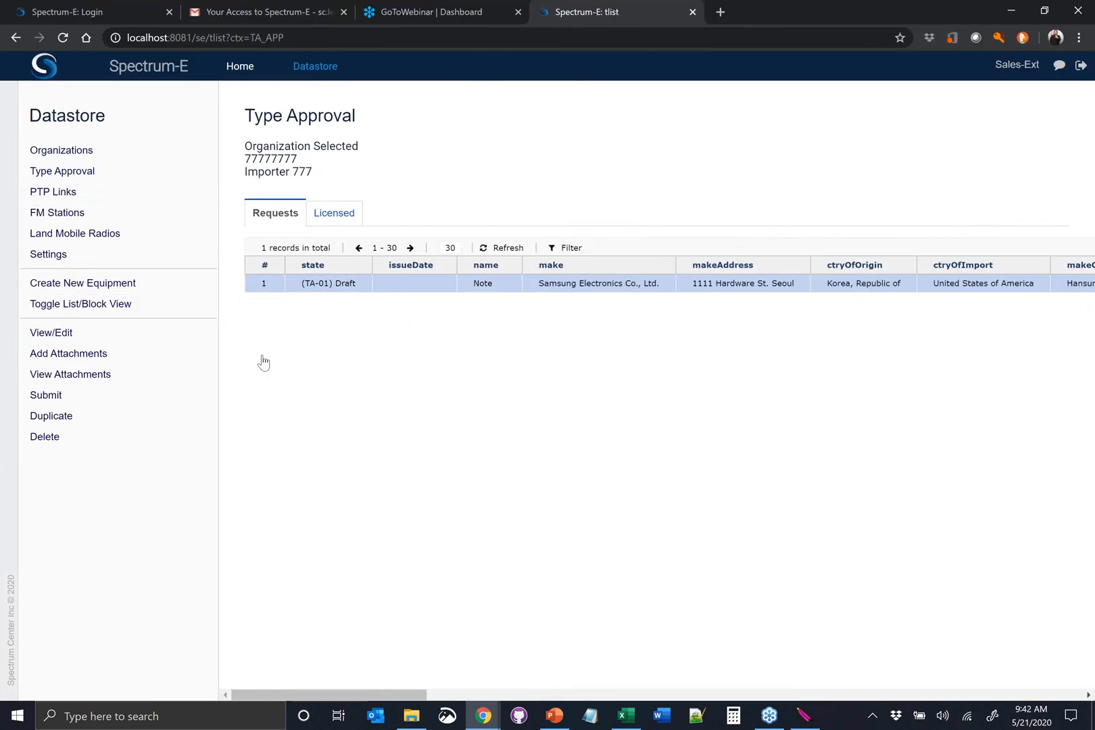
left_click(73, 339)
scroll(365, 514, "down", 12)
scroll(359, 524, "down", 1)
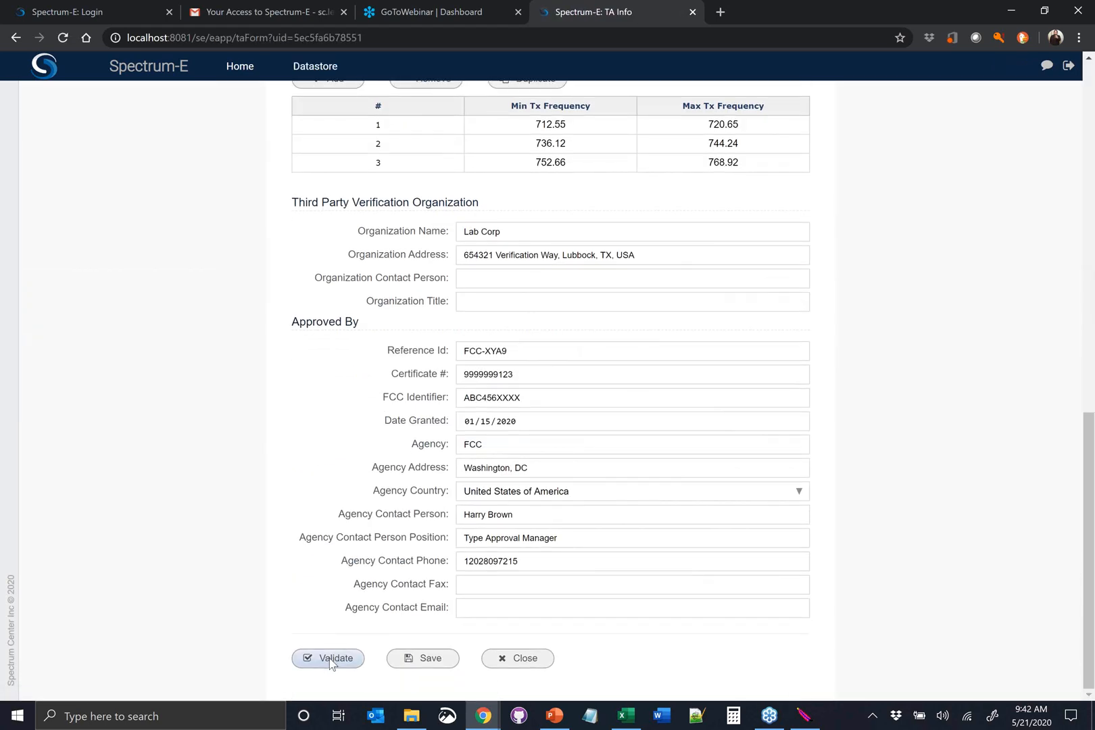
left_click(330, 658)
scroll(421, 612, "down", 1)
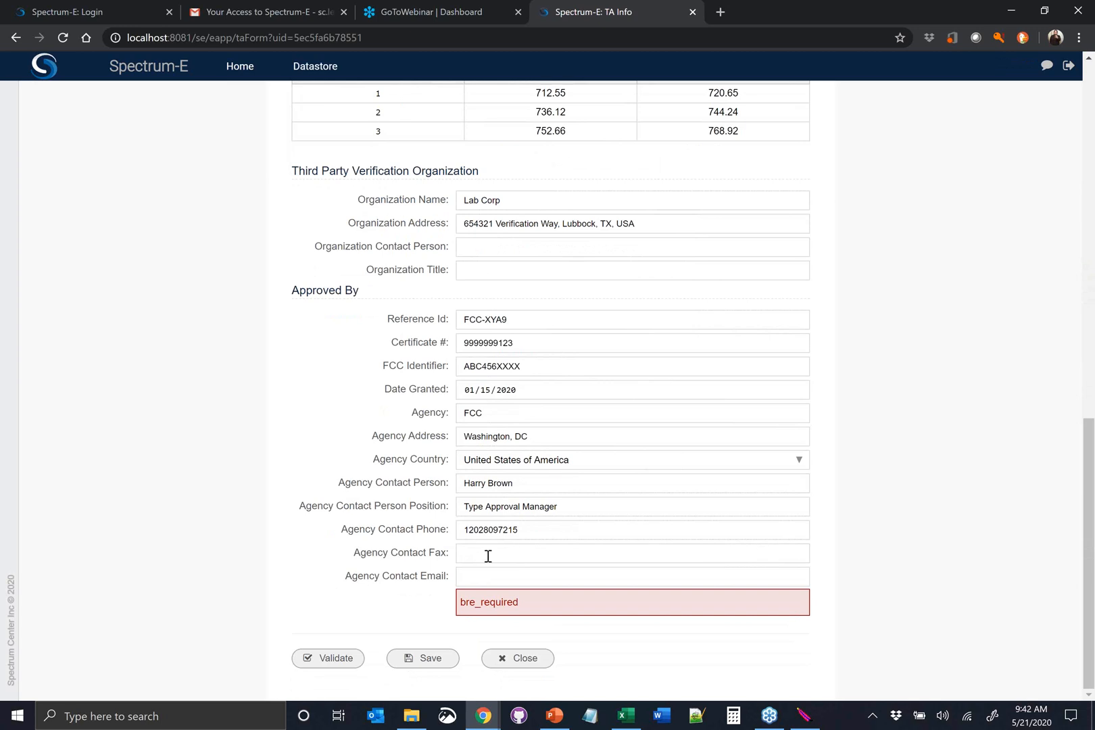
Fill in the agency contact's email, review the other form sections, and save the type approval request
left_click(419, 578)
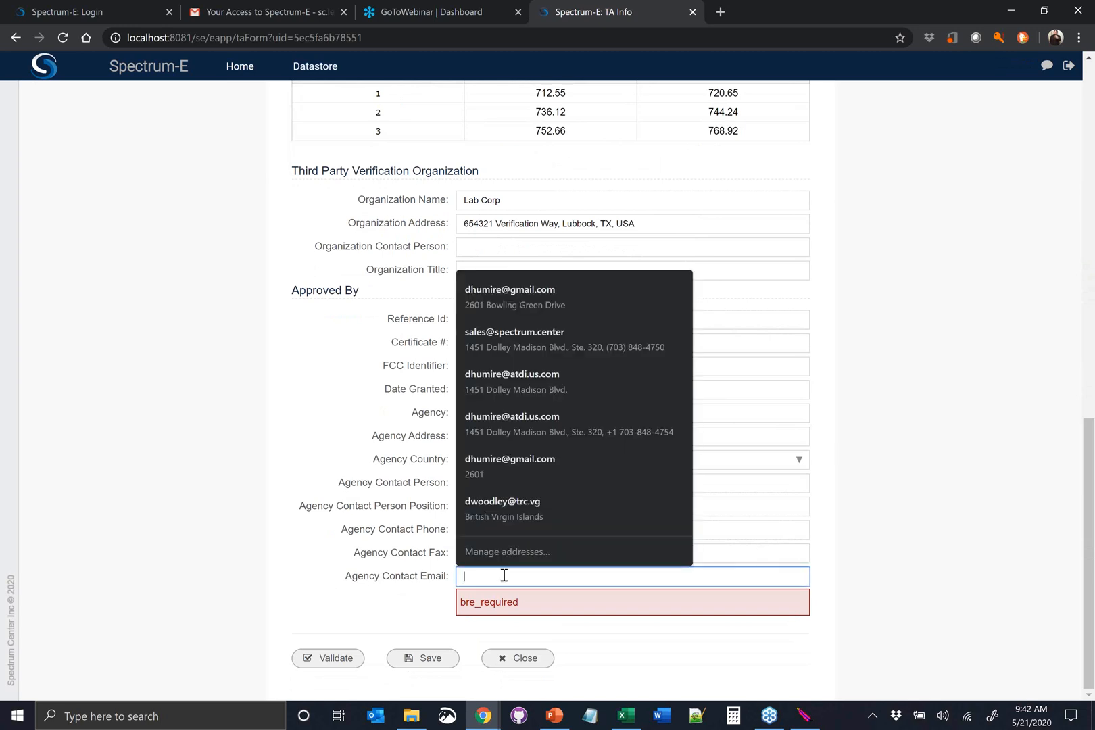
type("h")
left_click(500, 606)
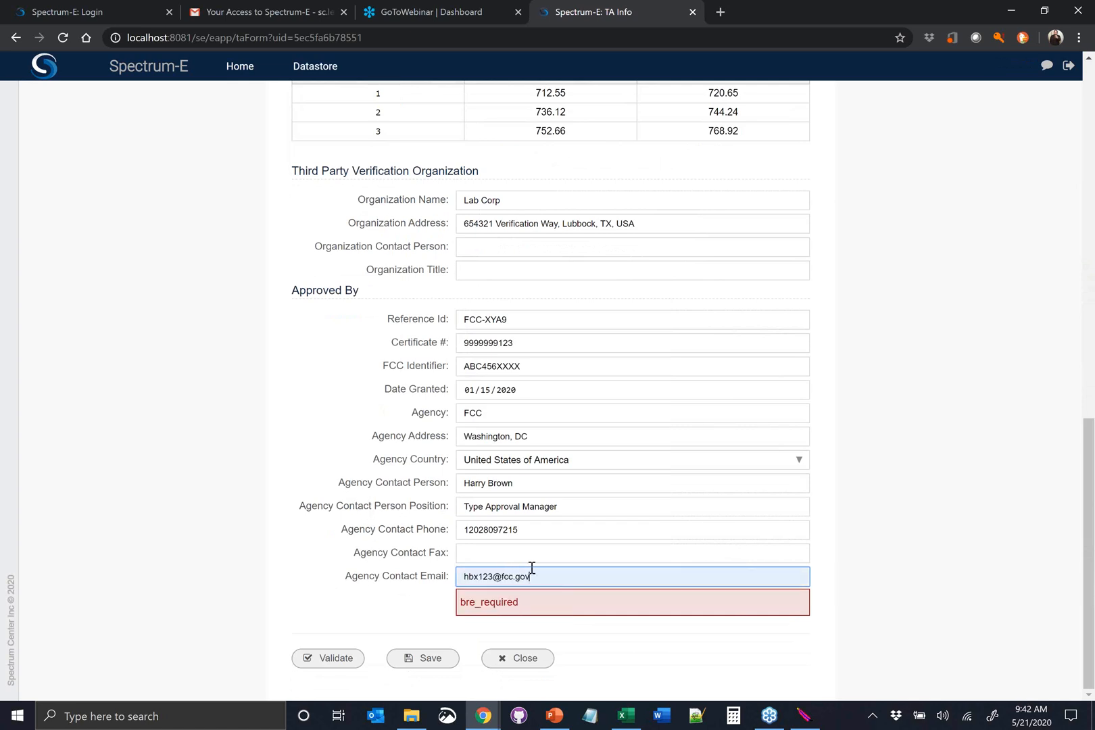
scroll(433, 439, "up", 1)
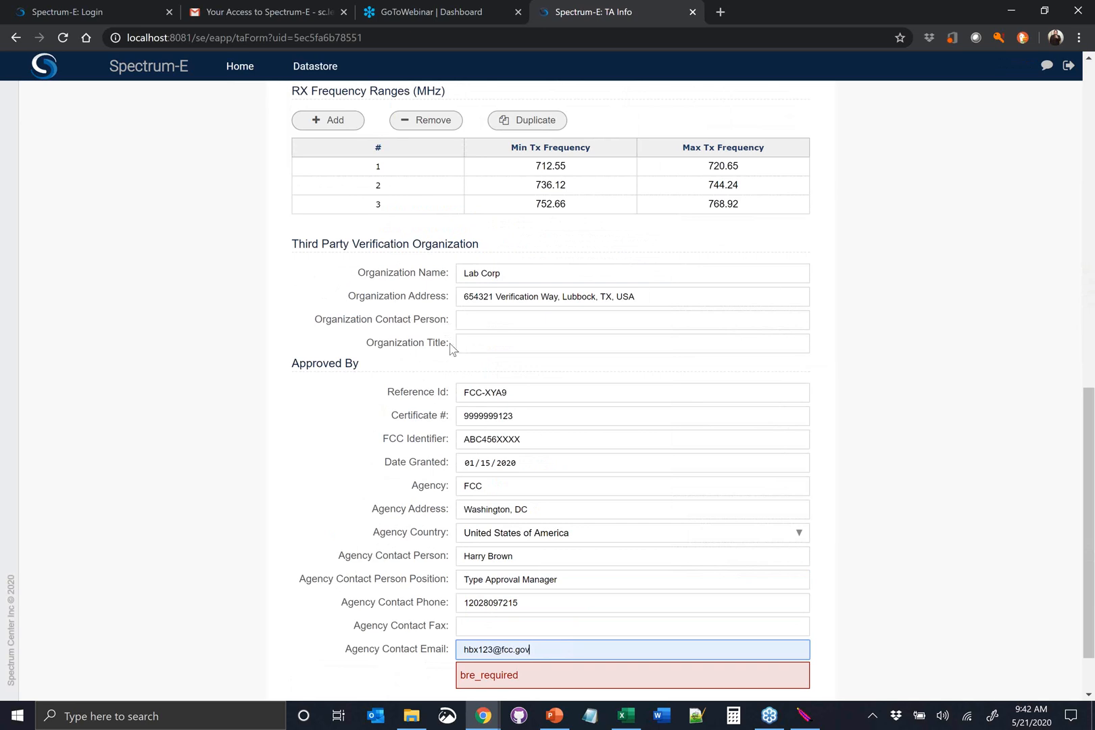
scroll(452, 345, "up", 8)
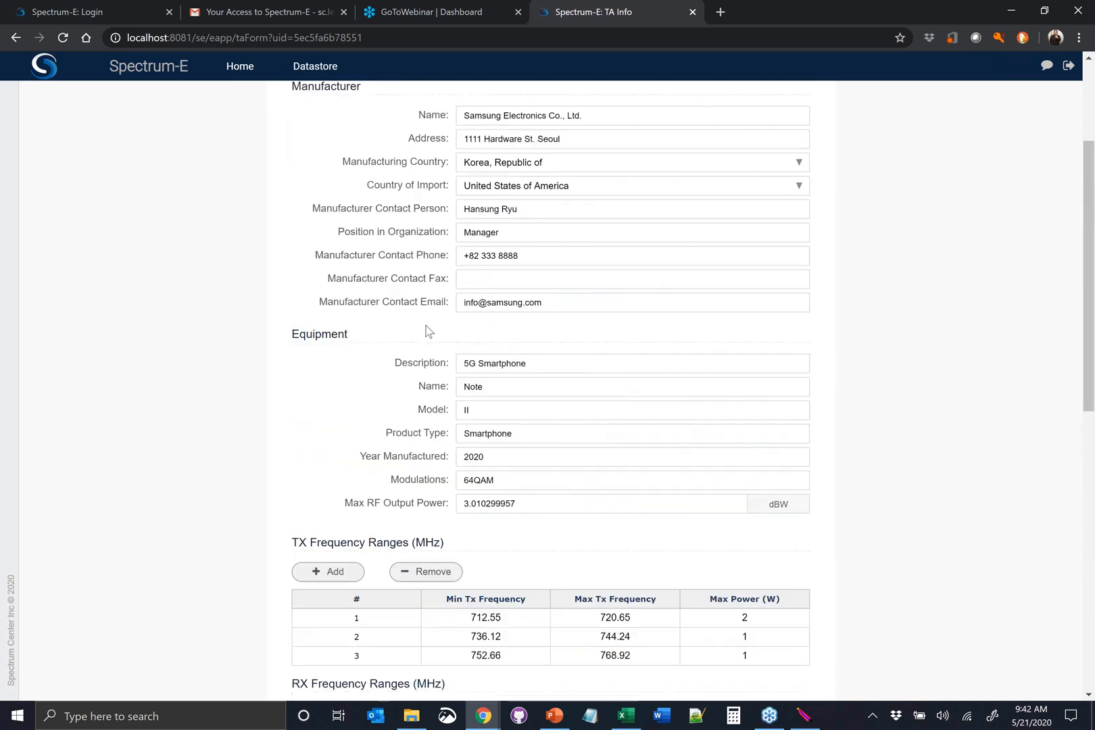
scroll(430, 332, "down", 10)
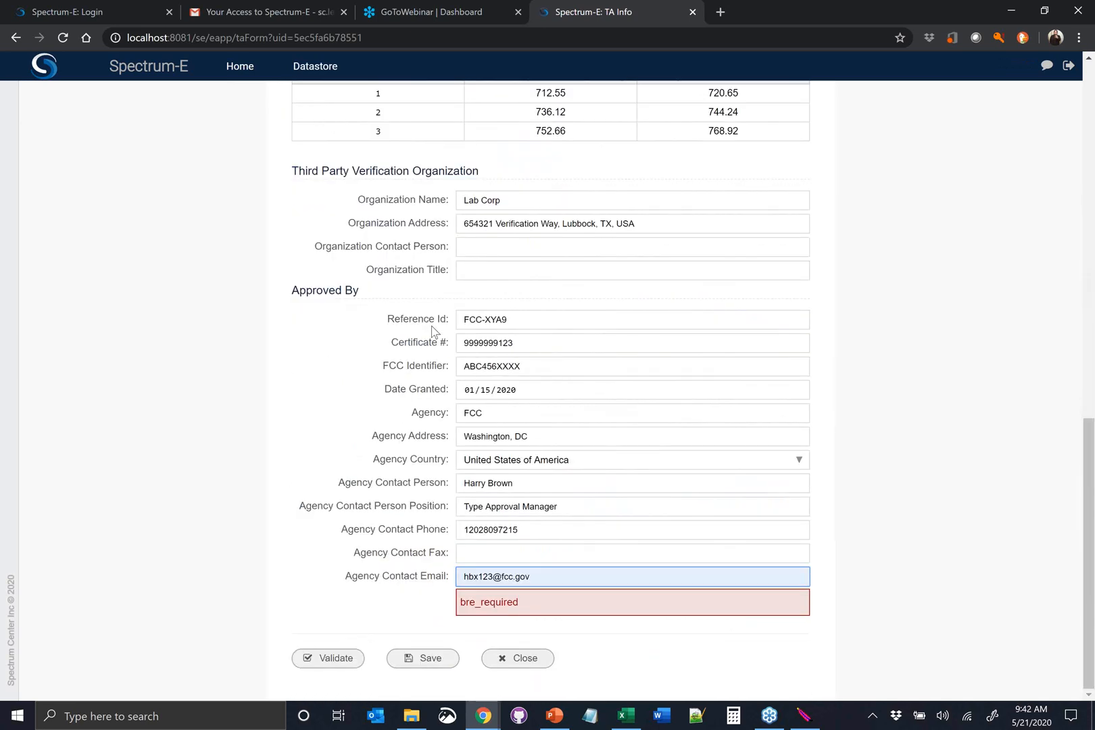
left_click(430, 657)
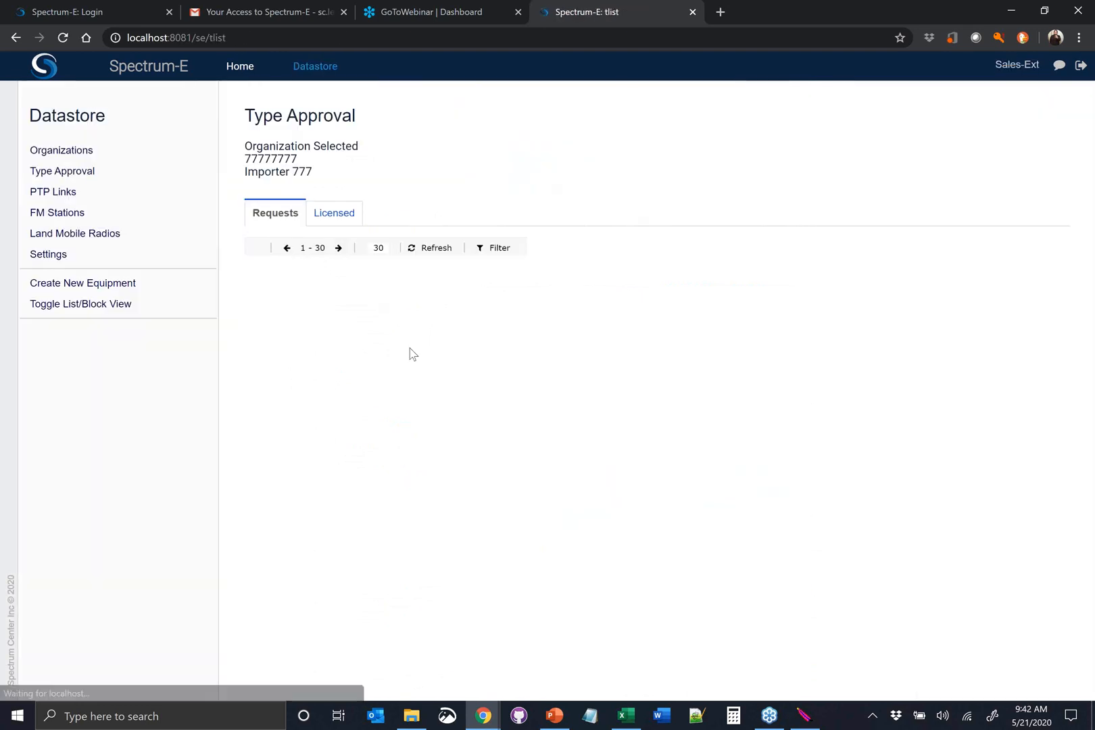
Open the page for adding attachments to the draft Note request and review the document categories it lists
left_click(402, 284)
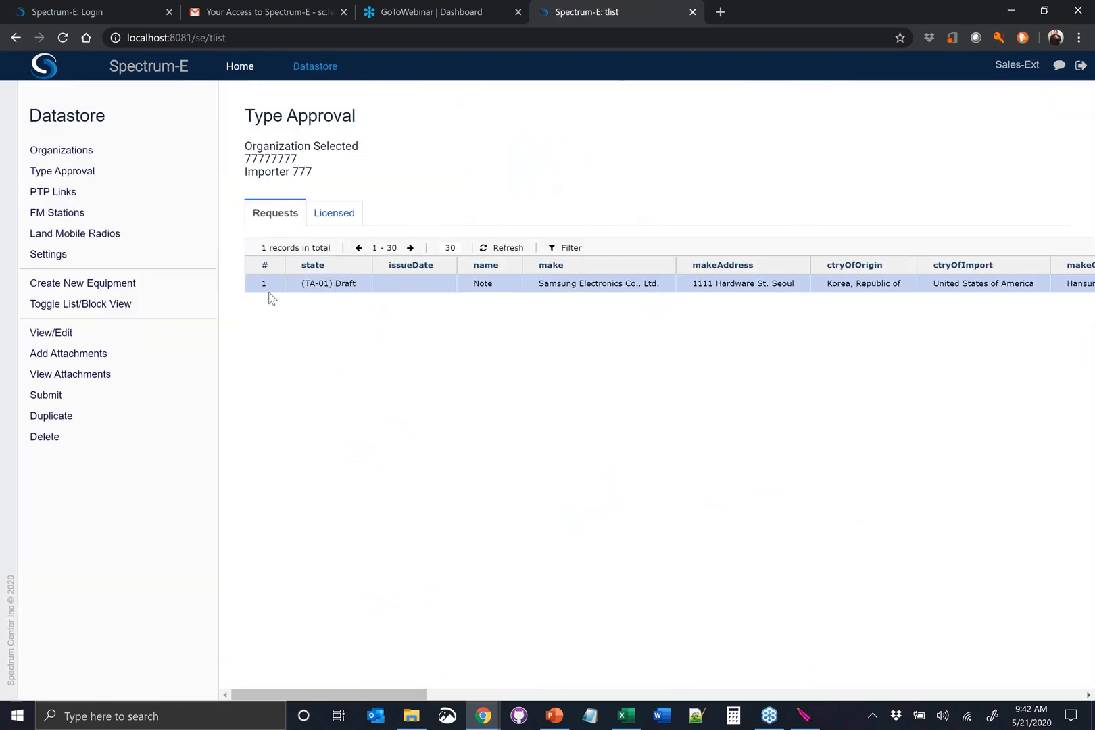
left_click(101, 353)
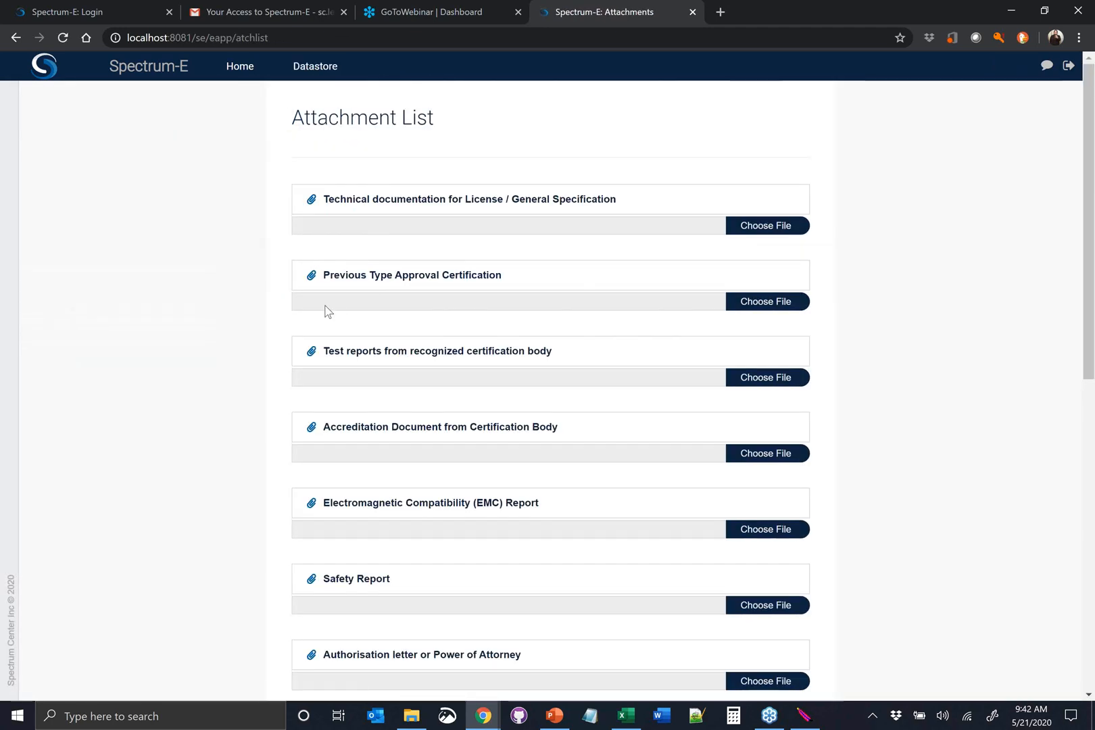
scroll(325, 310, "down", 2)
scroll(314, 442, "down", 1)
scroll(338, 372, "up", 3)
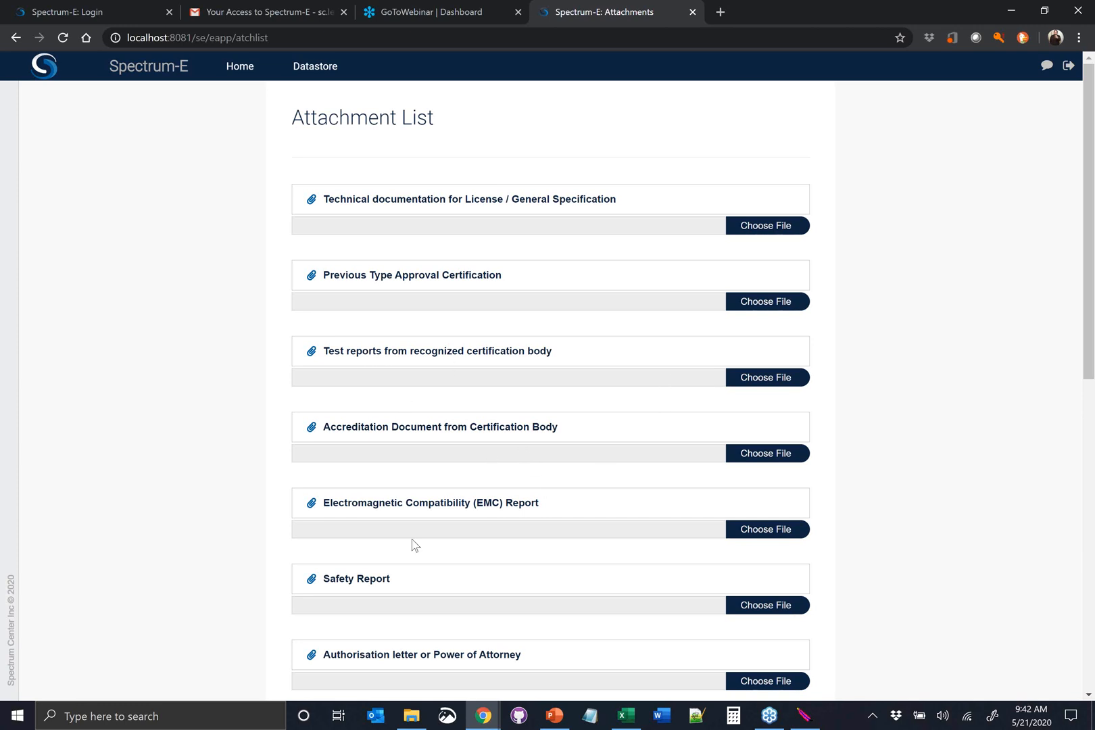
scroll(521, 496, "down", 1)
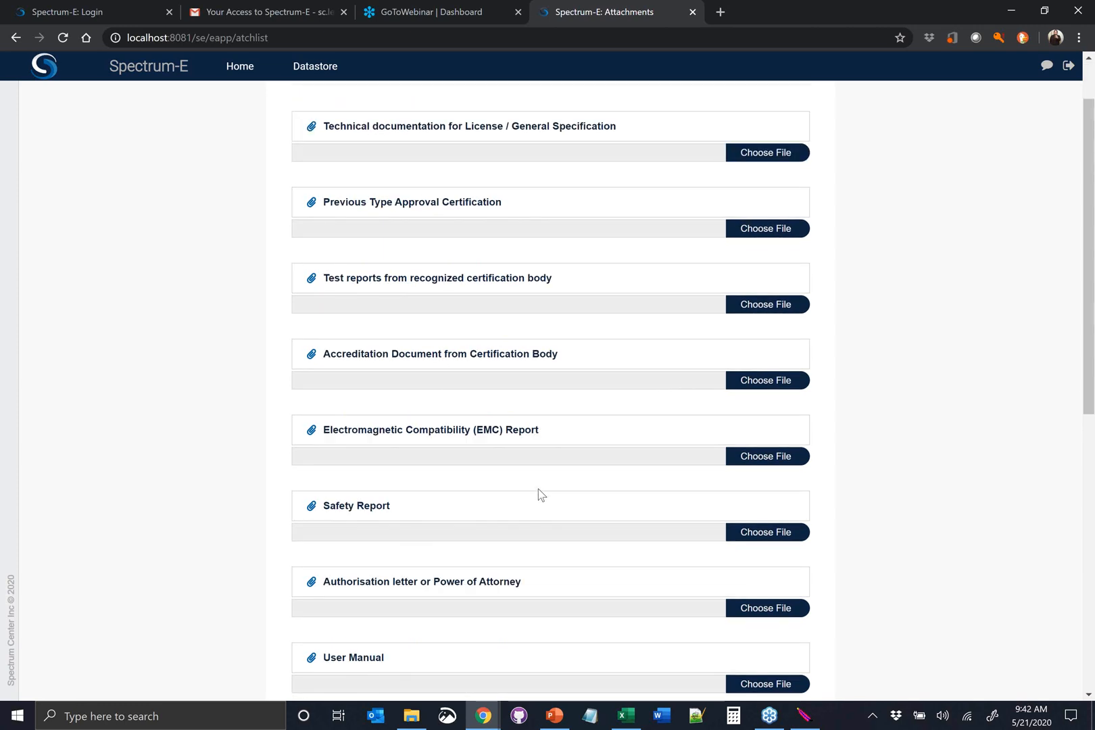
scroll(539, 426, "up", 1)
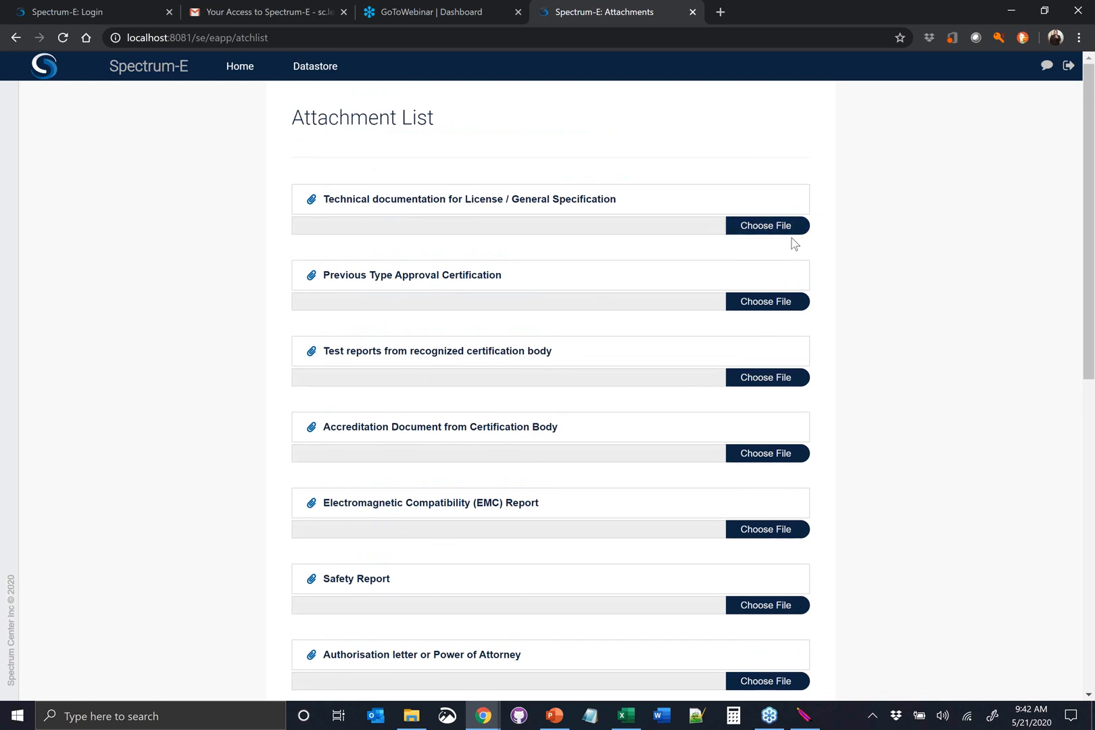
Choose Equipment Brochure.pdf as the Technical documentation for License / General Specification attachment
left_click(762, 227)
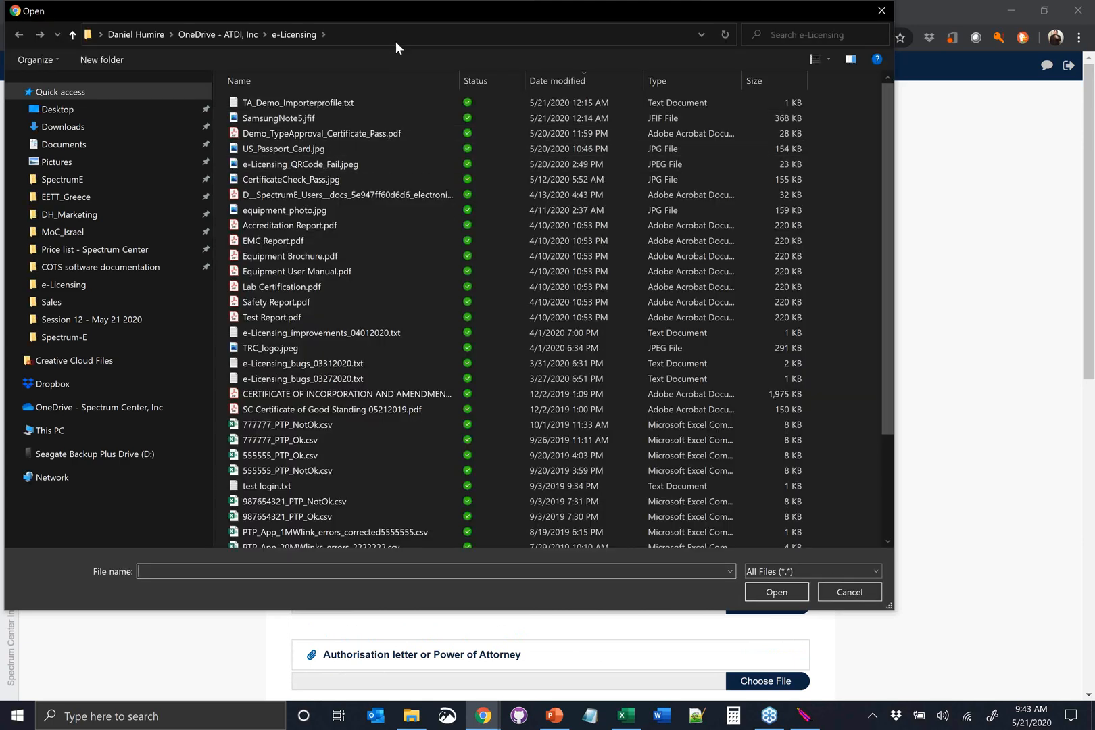
left_click_drag(409, 15, 492, 114)
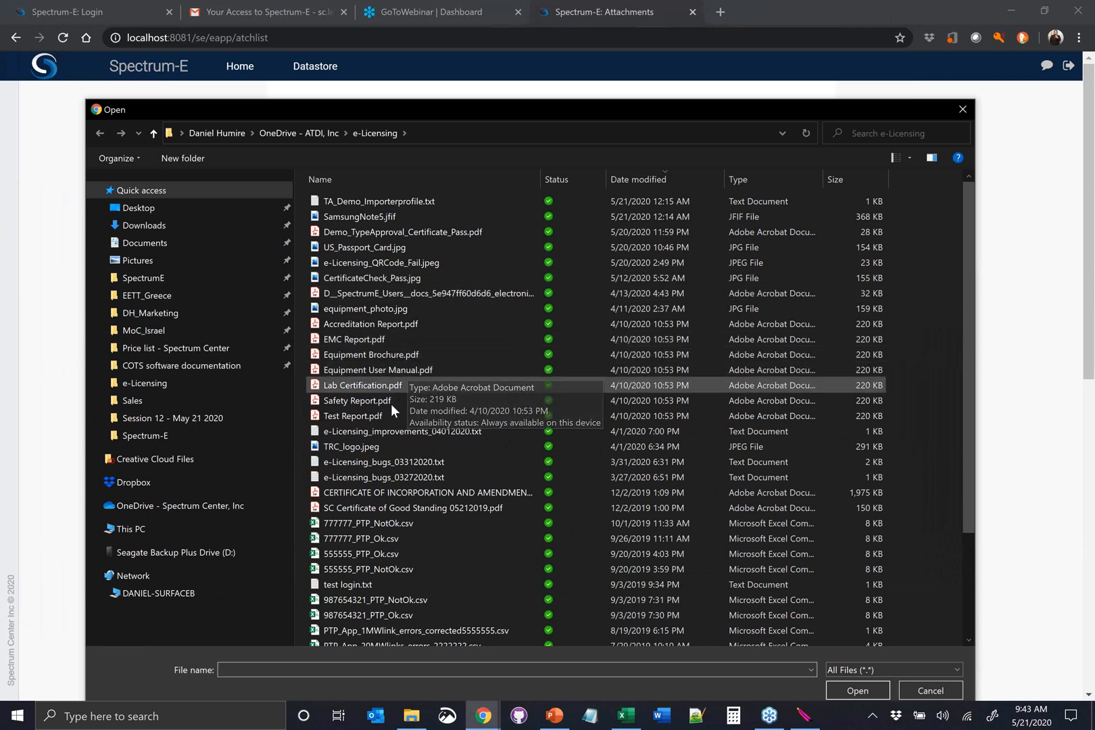
left_click(410, 355)
left_click(855, 690)
Choose Demo_TypeApproval_Certificate_Pass.pdf as the previous type approval certification and Test Report.pdf as the certification body's test report
left_click(772, 303)
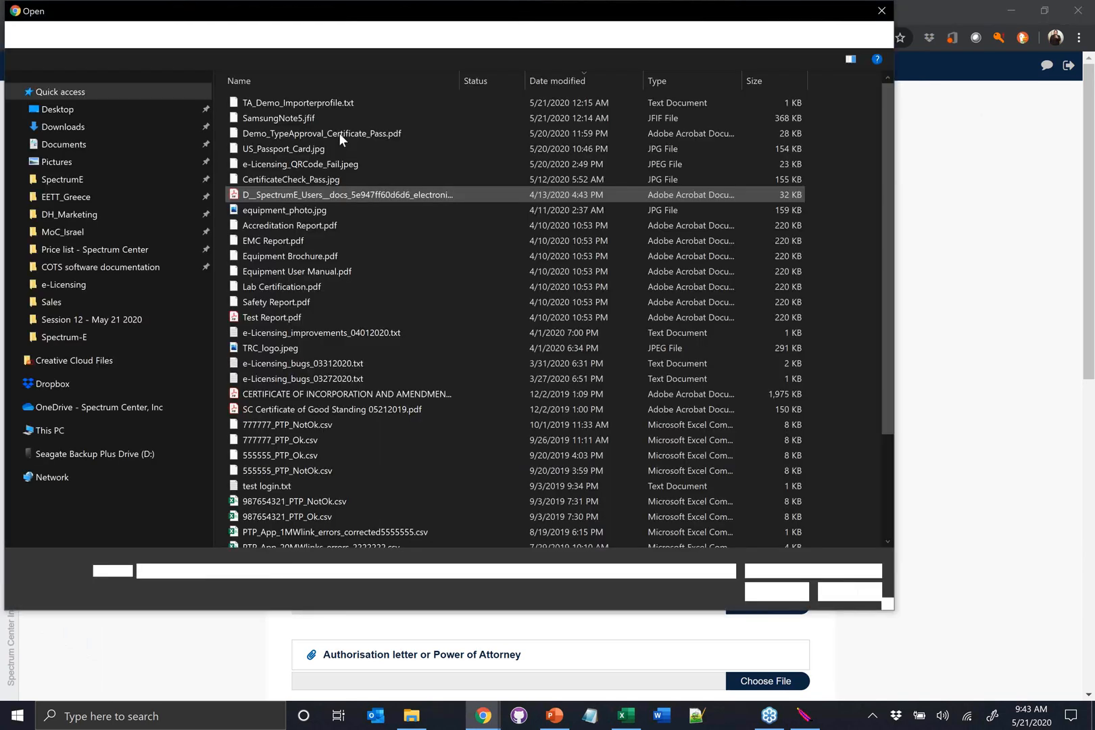
left_click(327, 136)
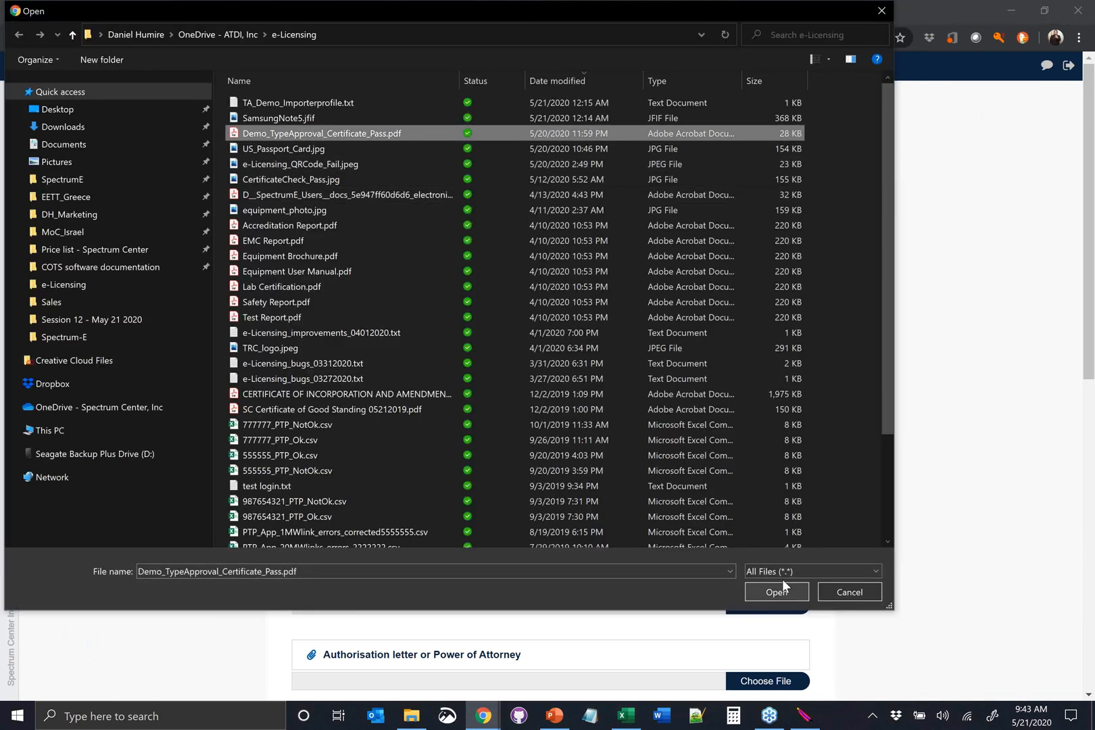
left_click(780, 590)
left_click(776, 385)
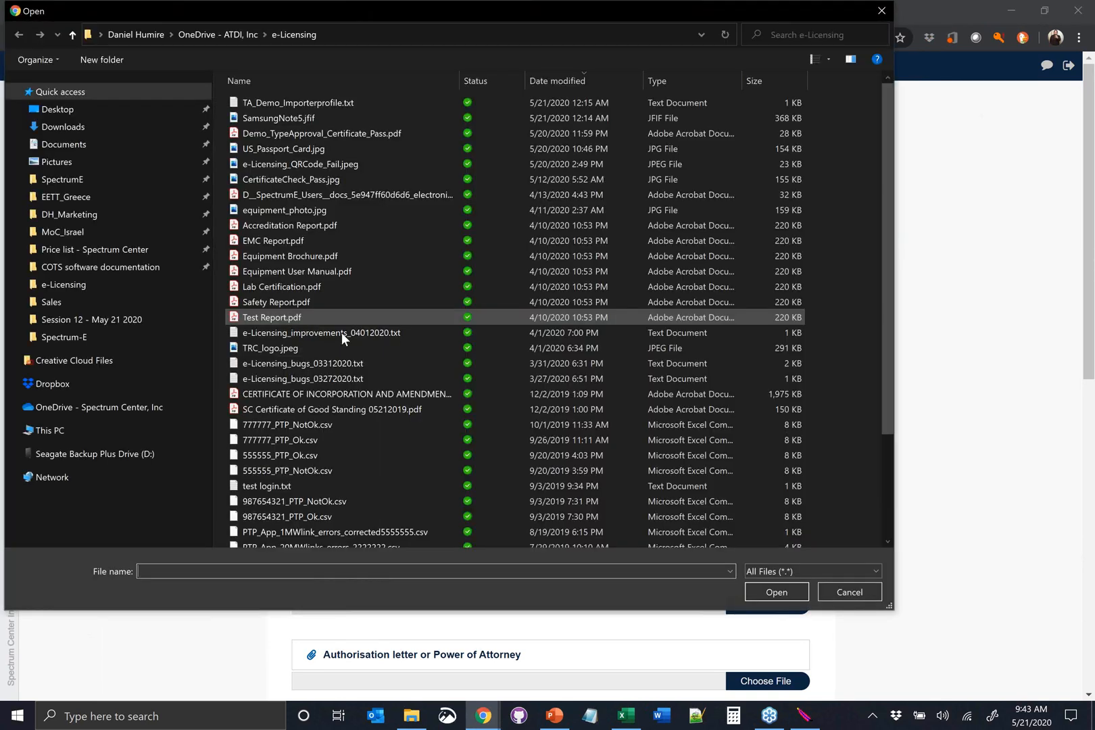
left_click(340, 318)
left_click(767, 588)
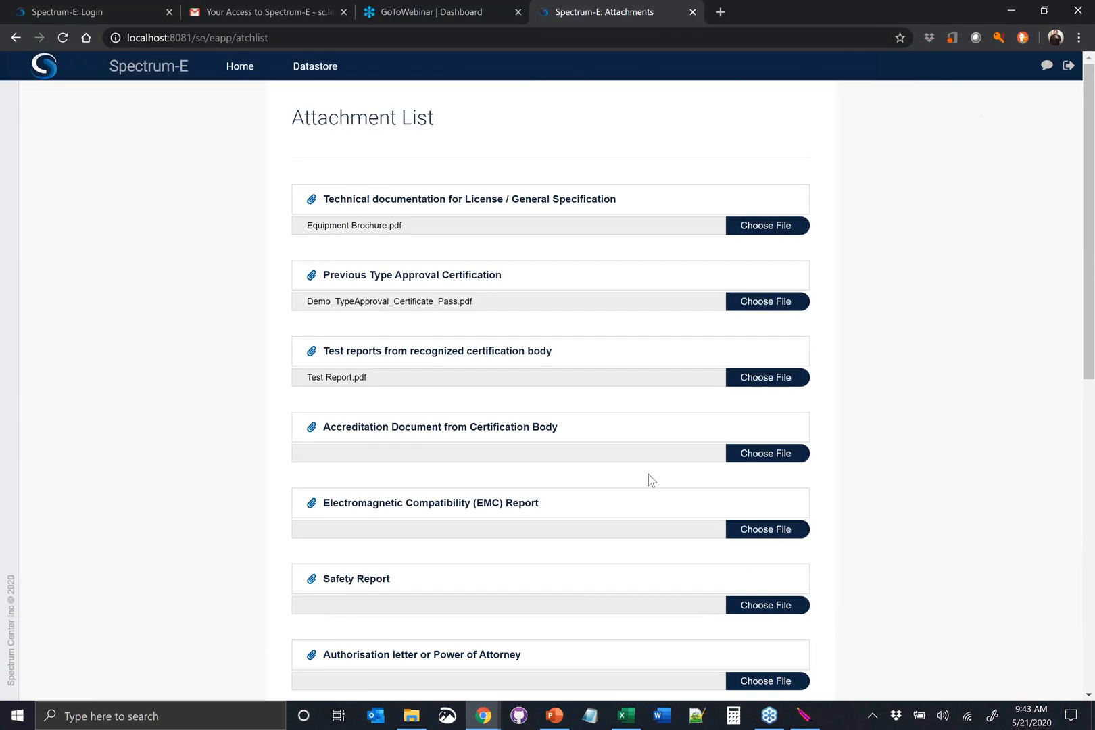
Choose Safety Report.pdf as the Safety Report attachment
scroll(649, 480, "down", 1)
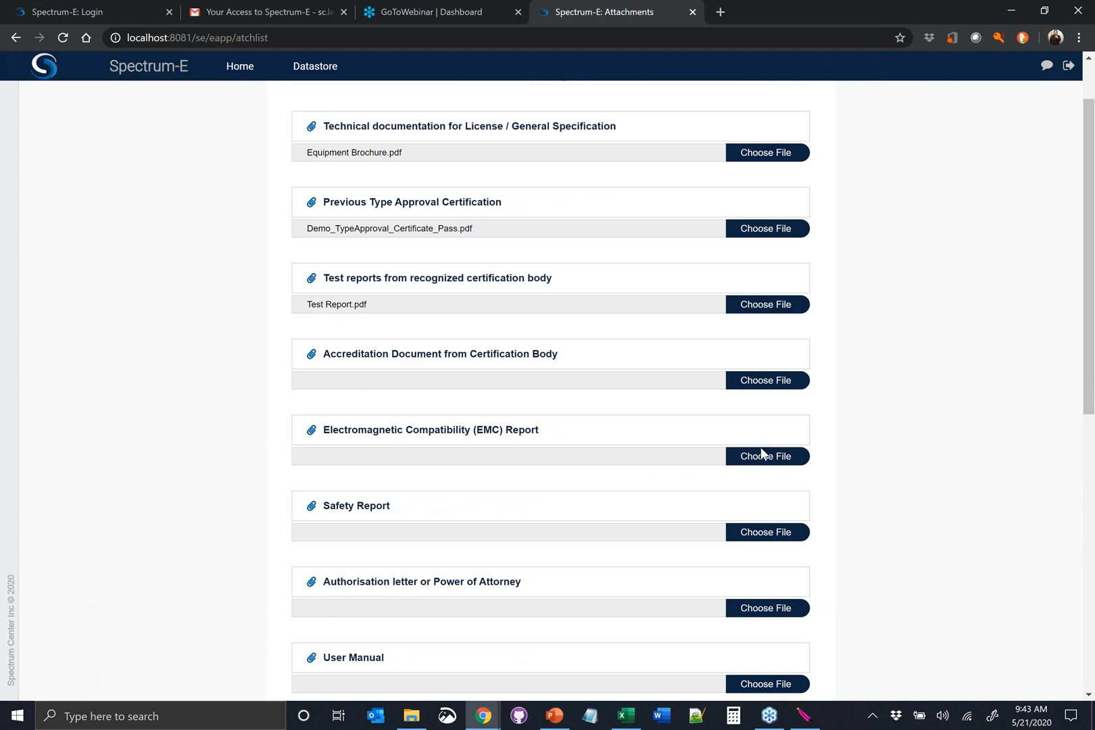
left_click(762, 526)
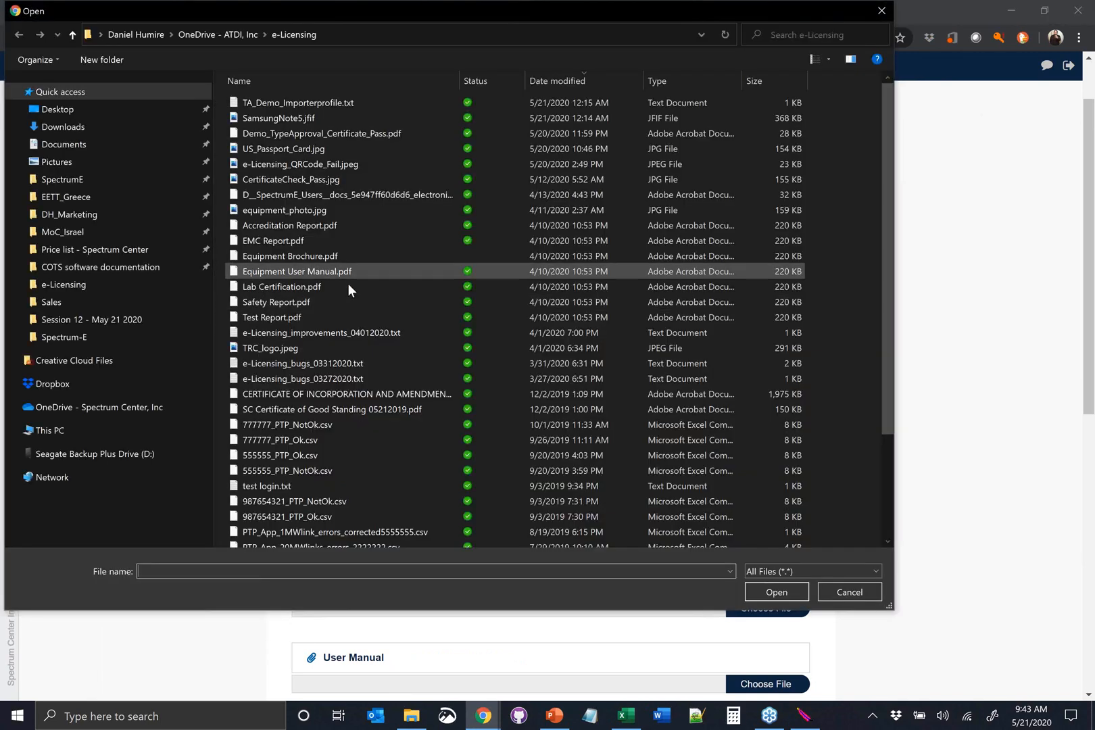
left_click(308, 302)
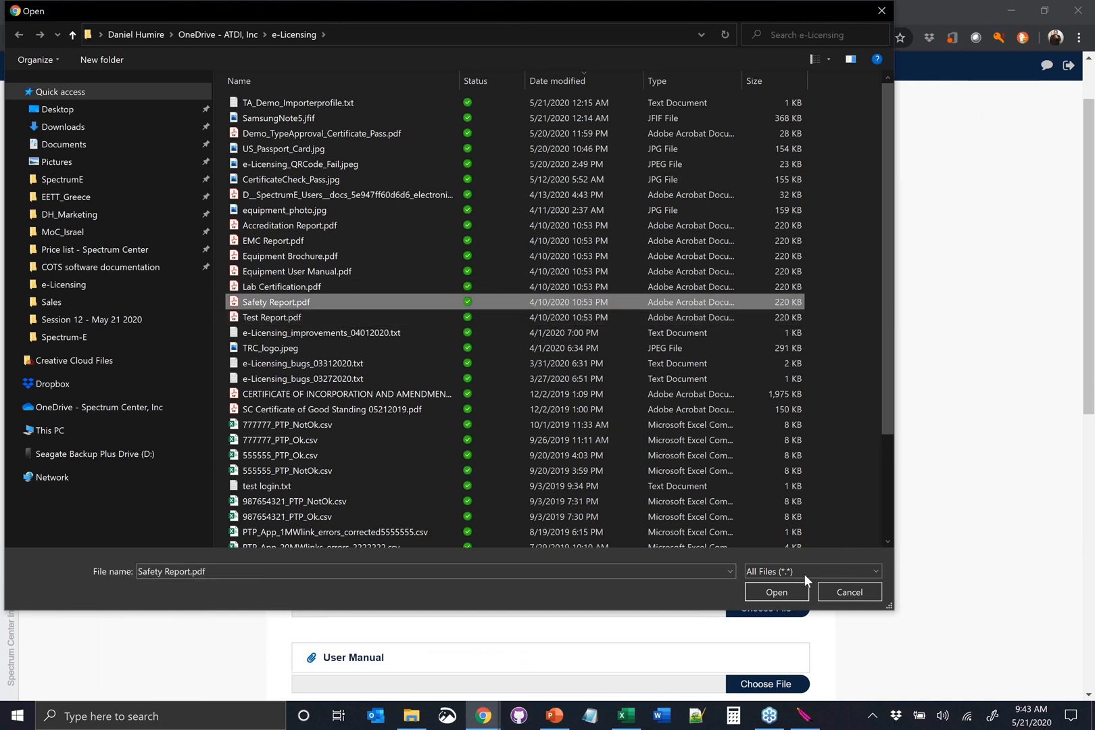
left_click(776, 592)
Choose SC Power of Attorney_EETT_Apostille.pdf as the Authorisation letter or Power of Attorney attachment
scroll(612, 421, "down", 2)
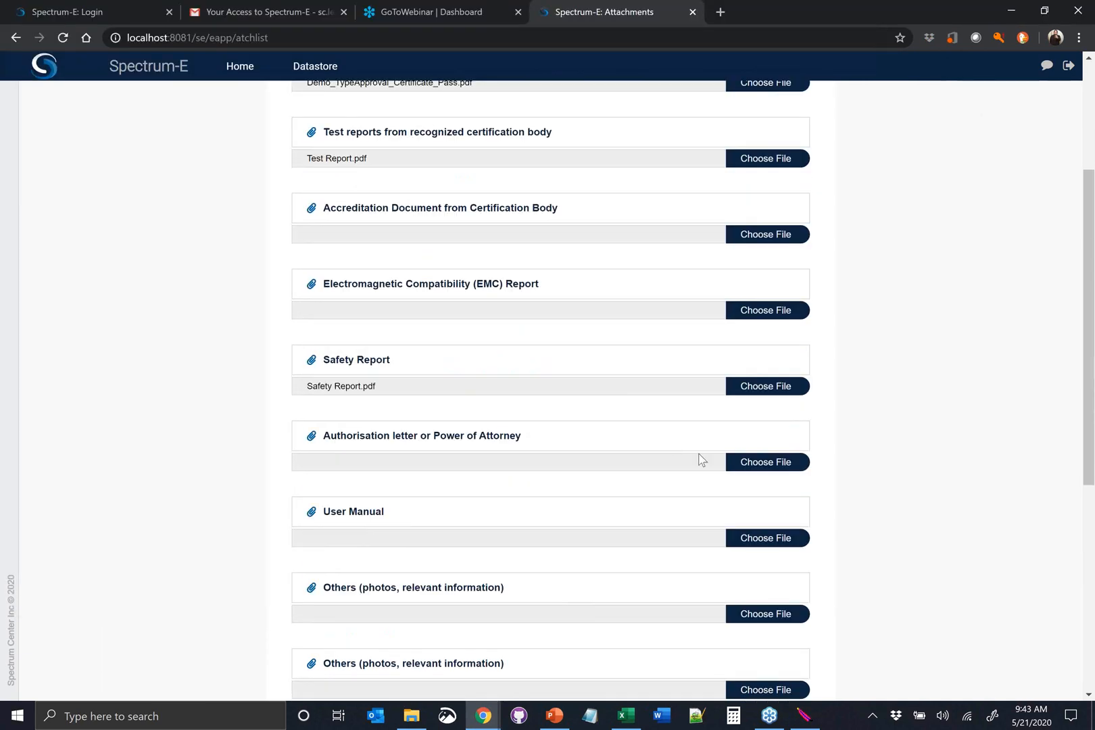
left_click(761, 465)
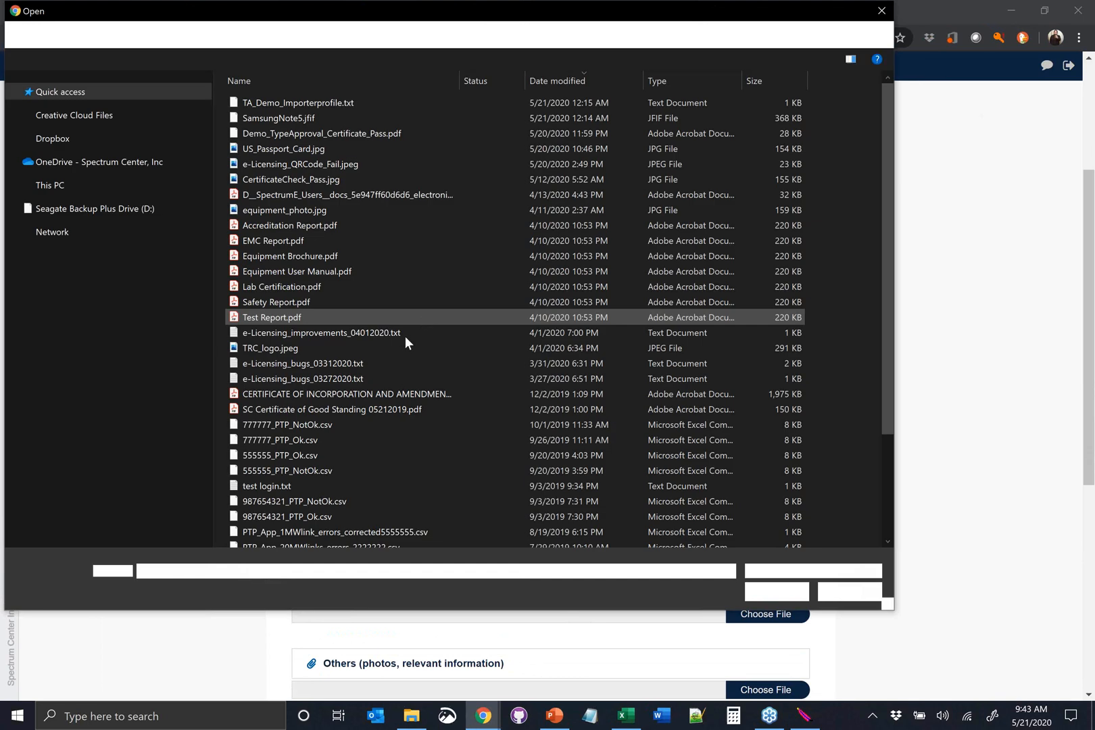
scroll(382, 426, "down", 3)
left_click(359, 509)
left_click(756, 586)
Choose Equipment User Manual.pdf as the User Manual attachment
scroll(664, 525, "down", 1)
left_click(750, 465)
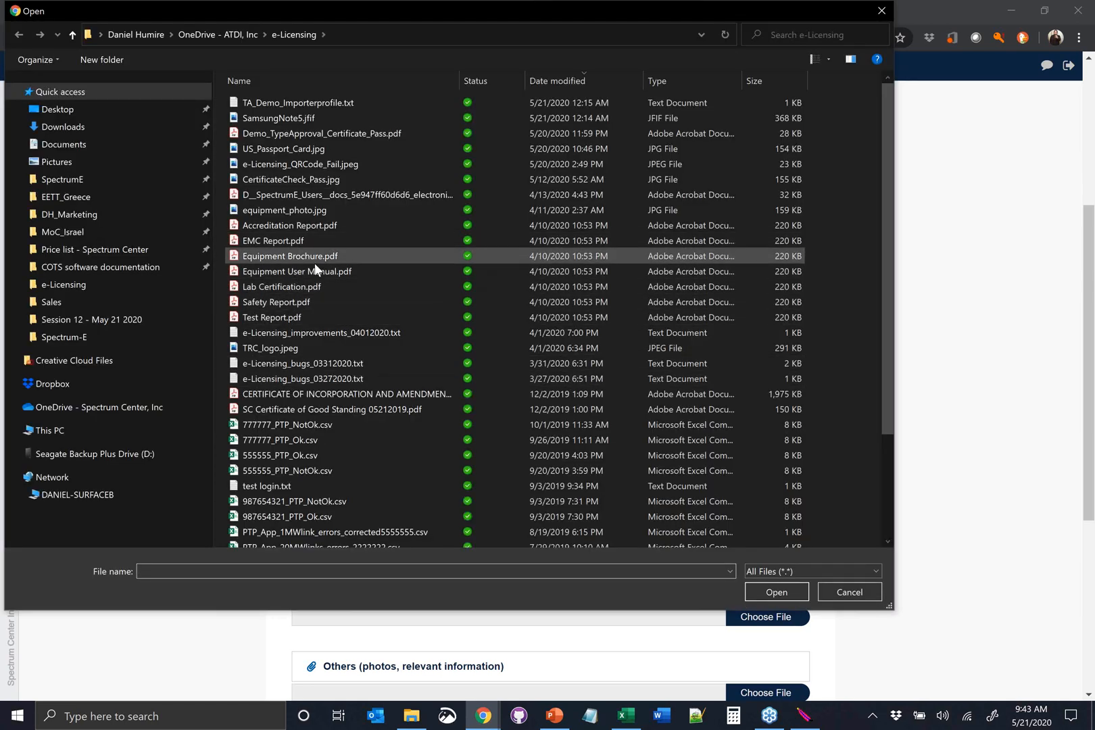
left_click(300, 271)
left_click(758, 585)
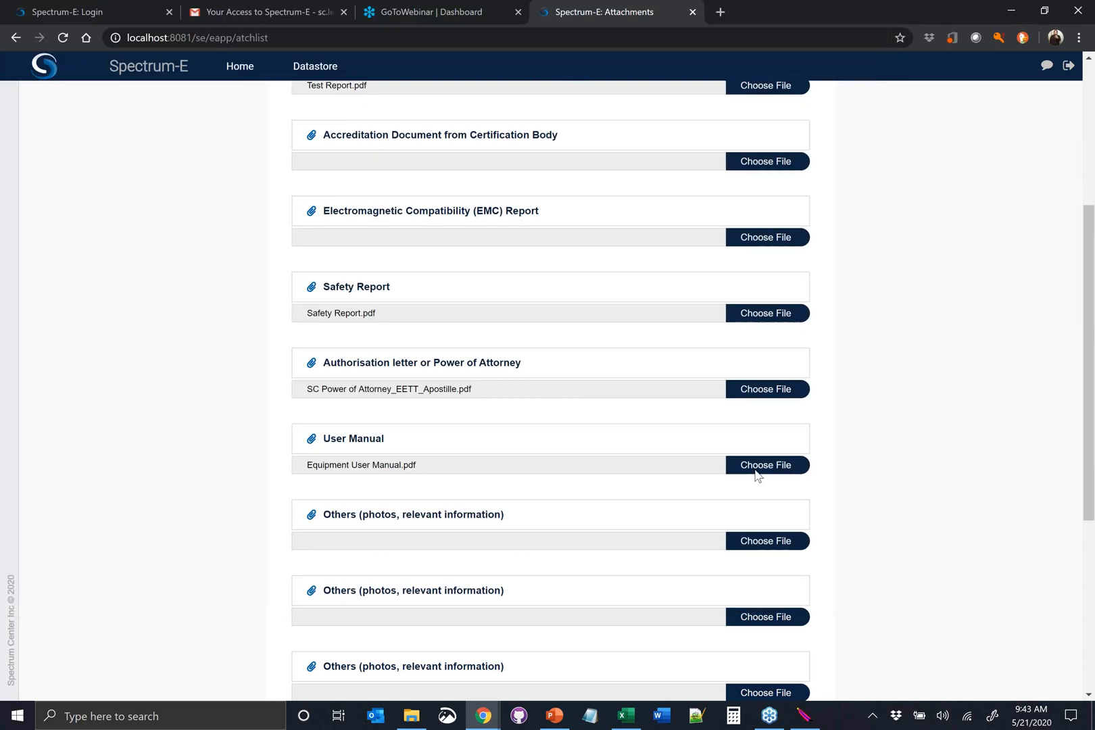
Choose SamsungNote5.jfif as the first Others (photos, relevant information) attachment
left_click(749, 542)
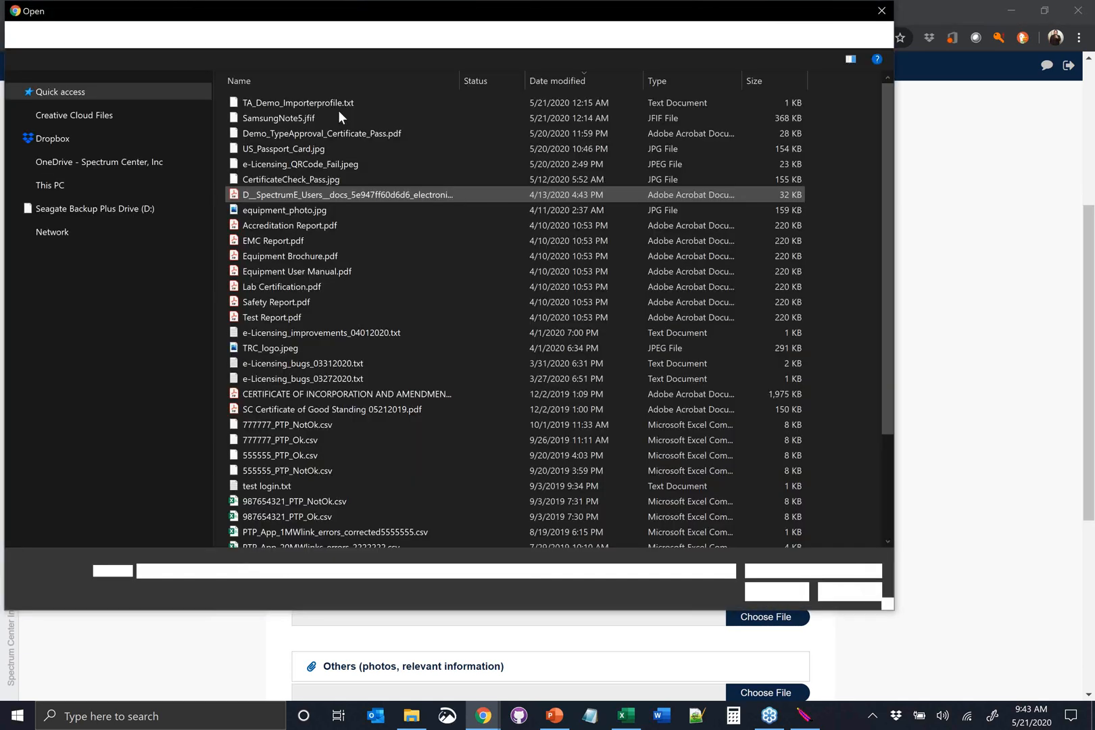
left_click(340, 111)
left_click(759, 587)
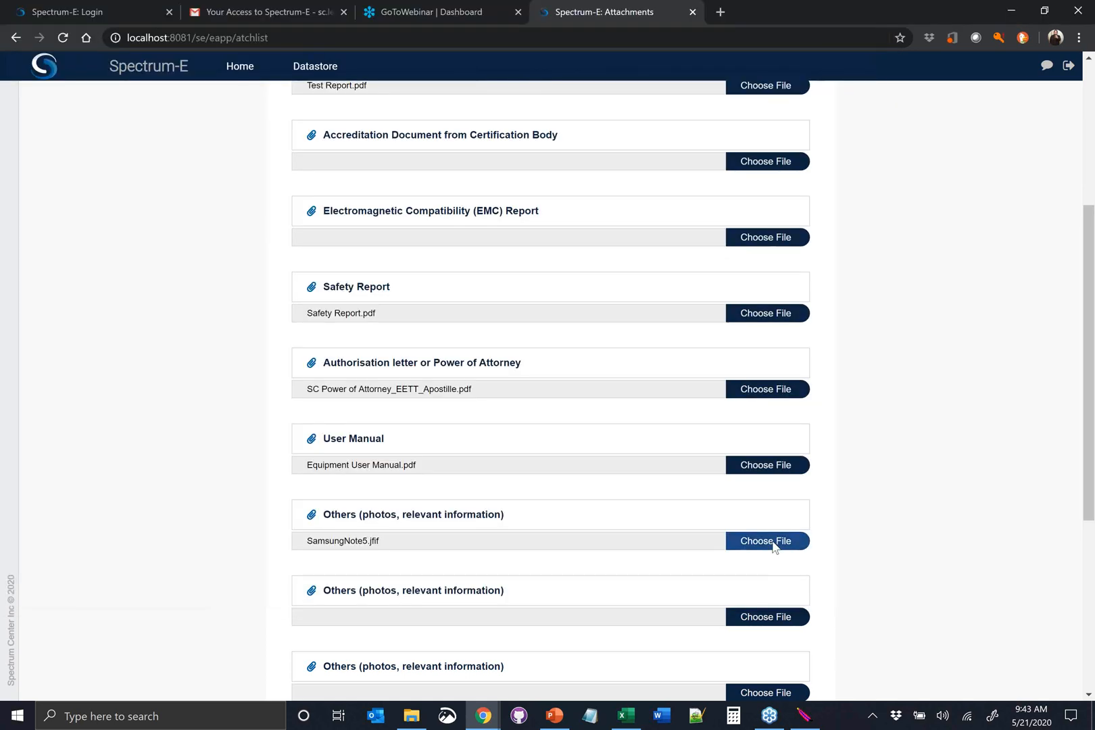
left_click(769, 541)
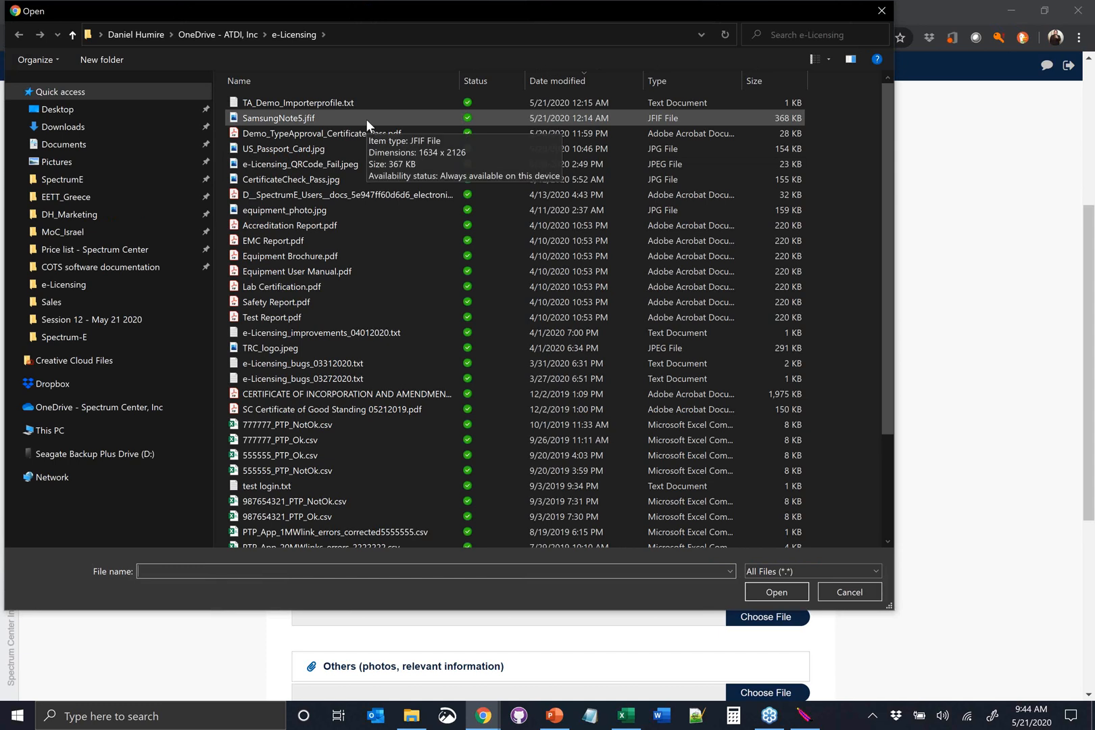
left_click(365, 119)
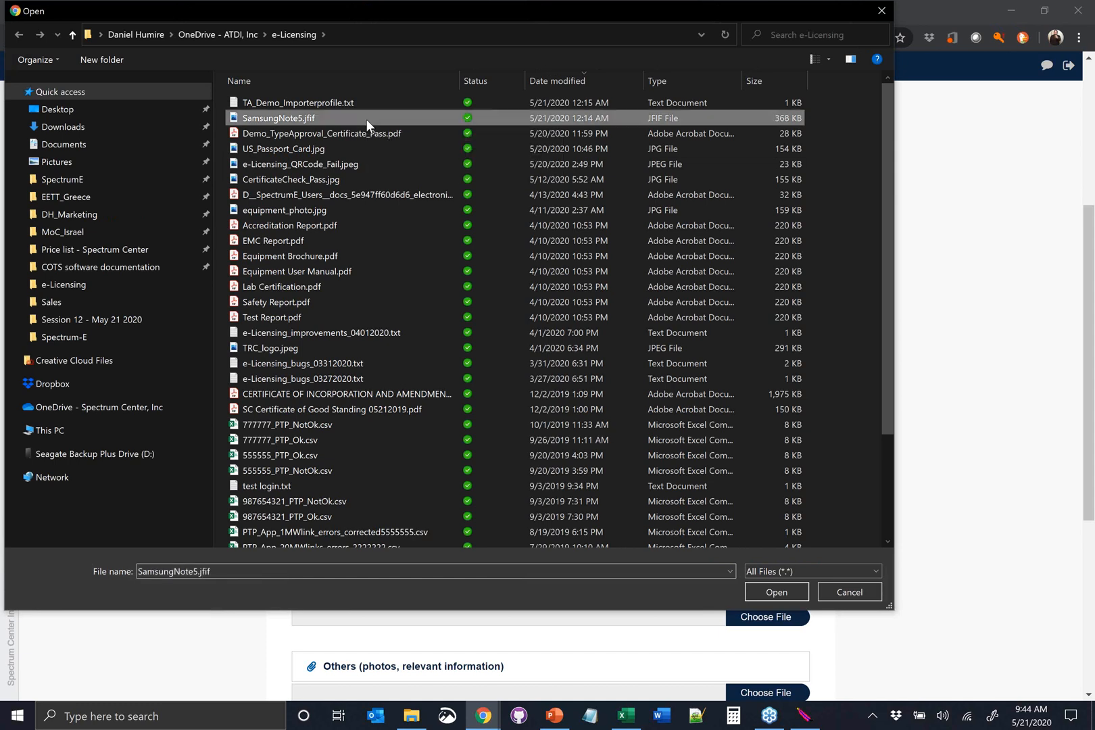
left_click(776, 593)
Save the chosen attachments and return to the list of type approval requests
scroll(487, 508, "down", 5)
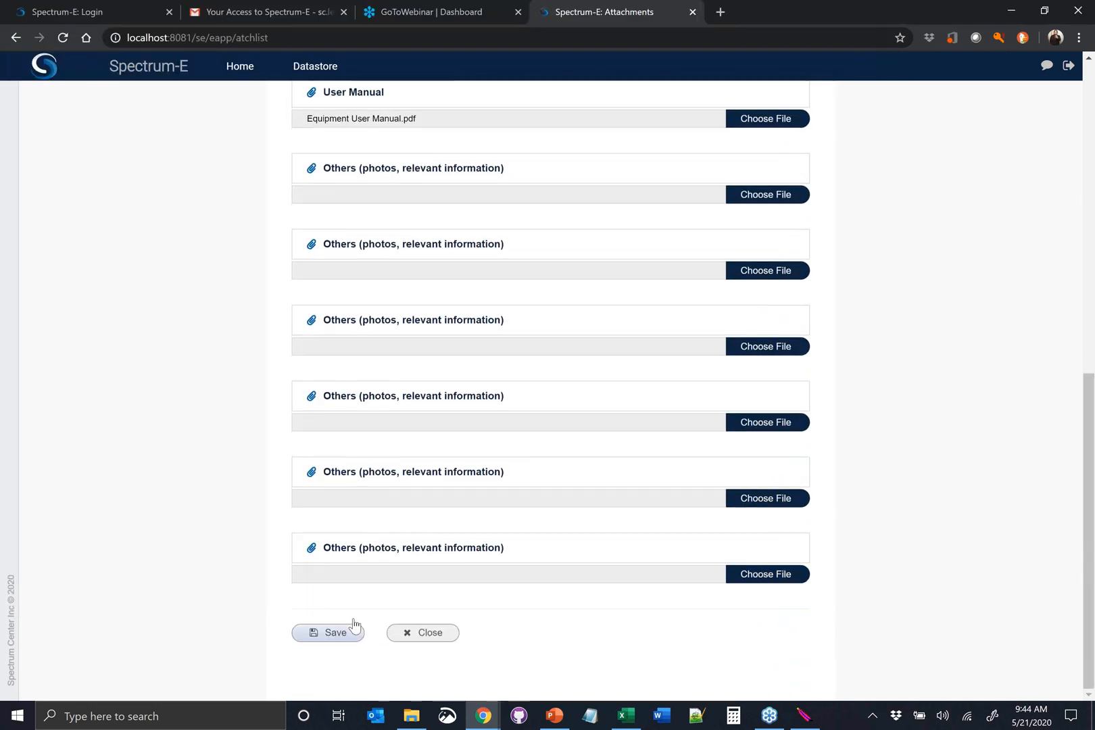
left_click(336, 633)
left_click(409, 633)
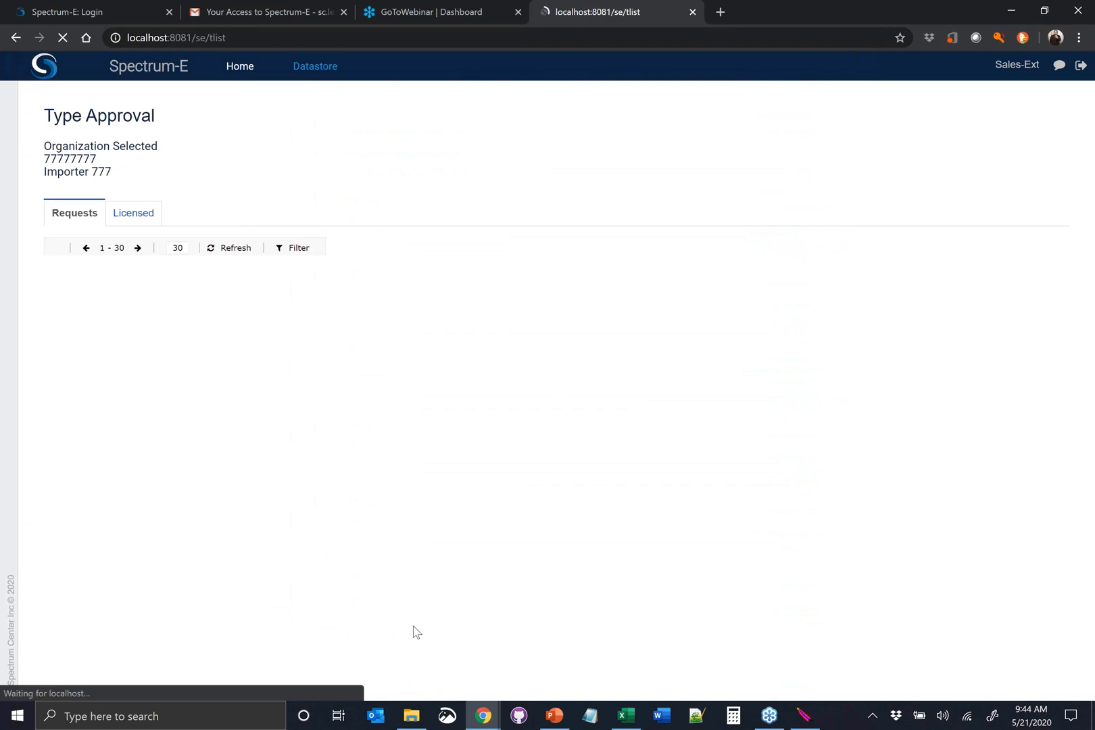
Show the Note request's saved attachments, view the previous type approval certificate, and close its preview
left_click(375, 289)
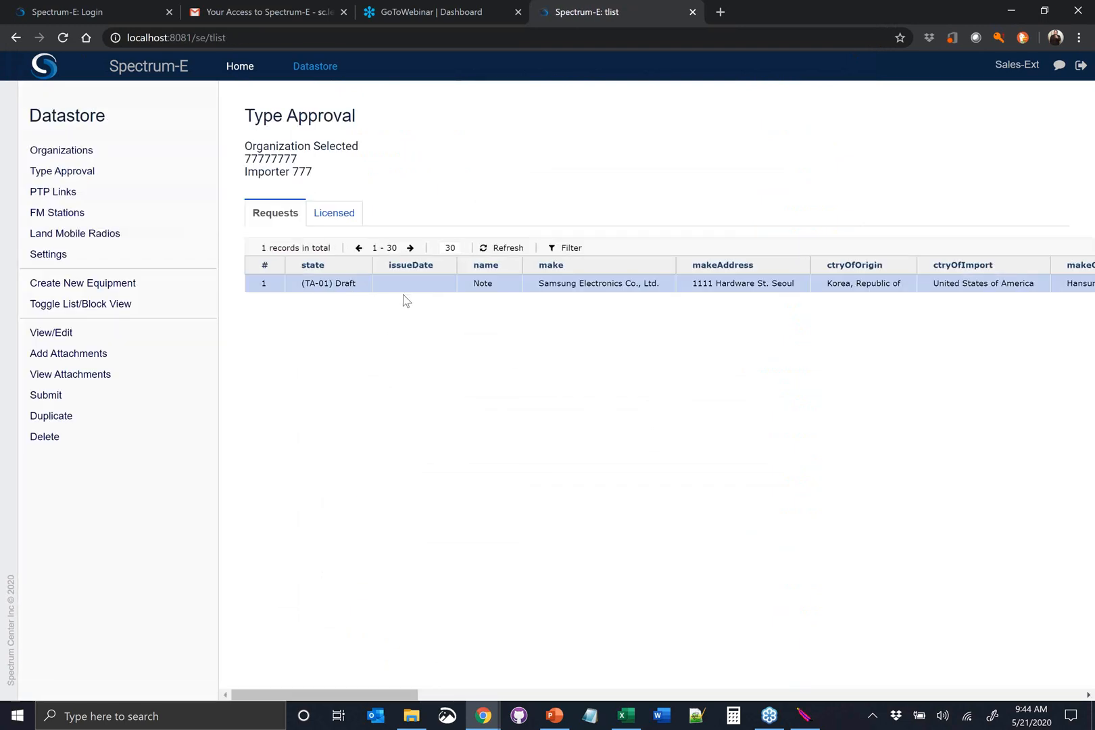
left_click(128, 376)
scroll(642, 346, "down", 1)
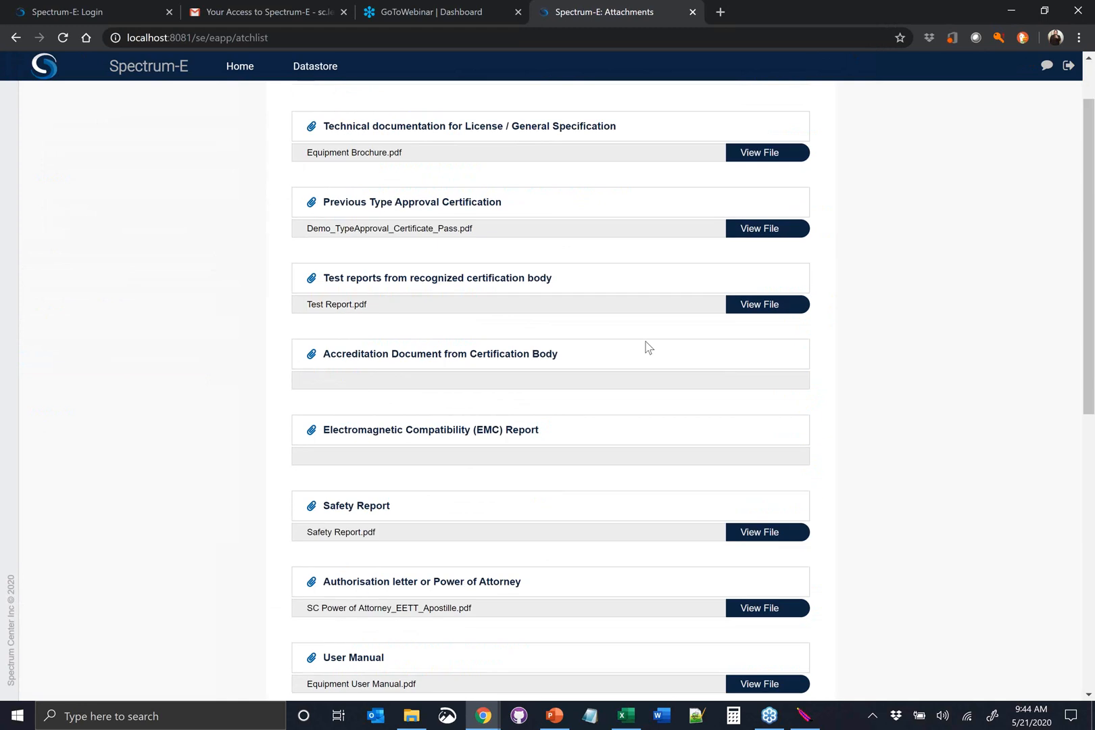
left_click(756, 231)
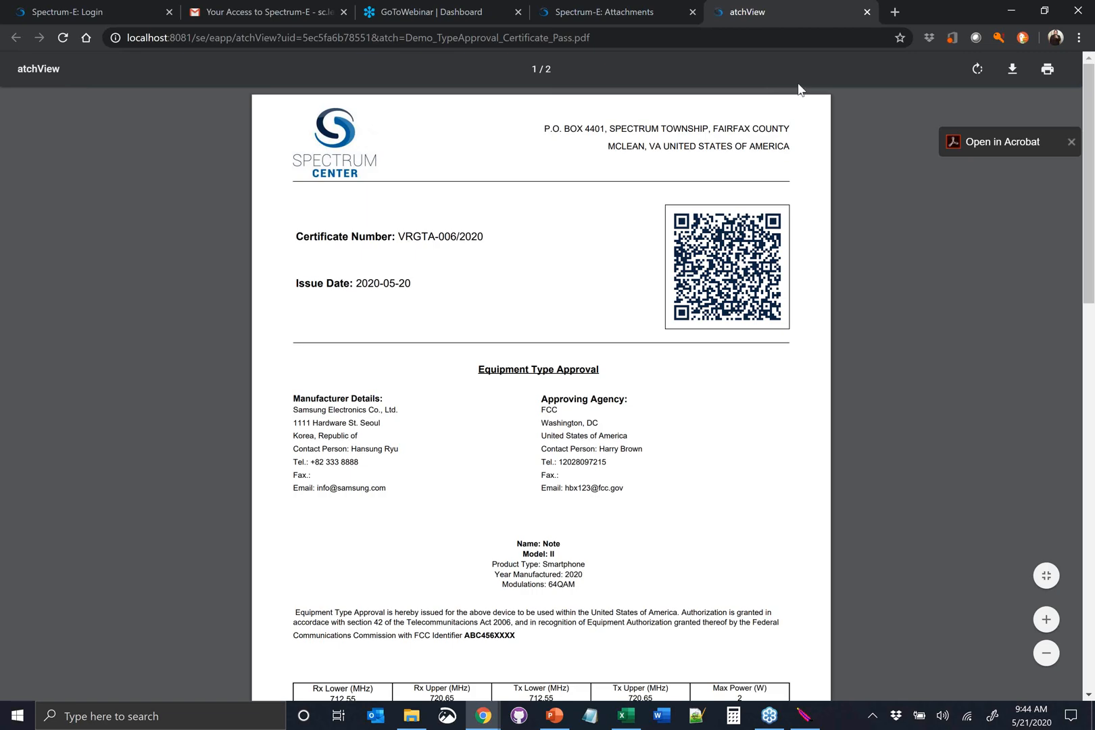
left_click(866, 12)
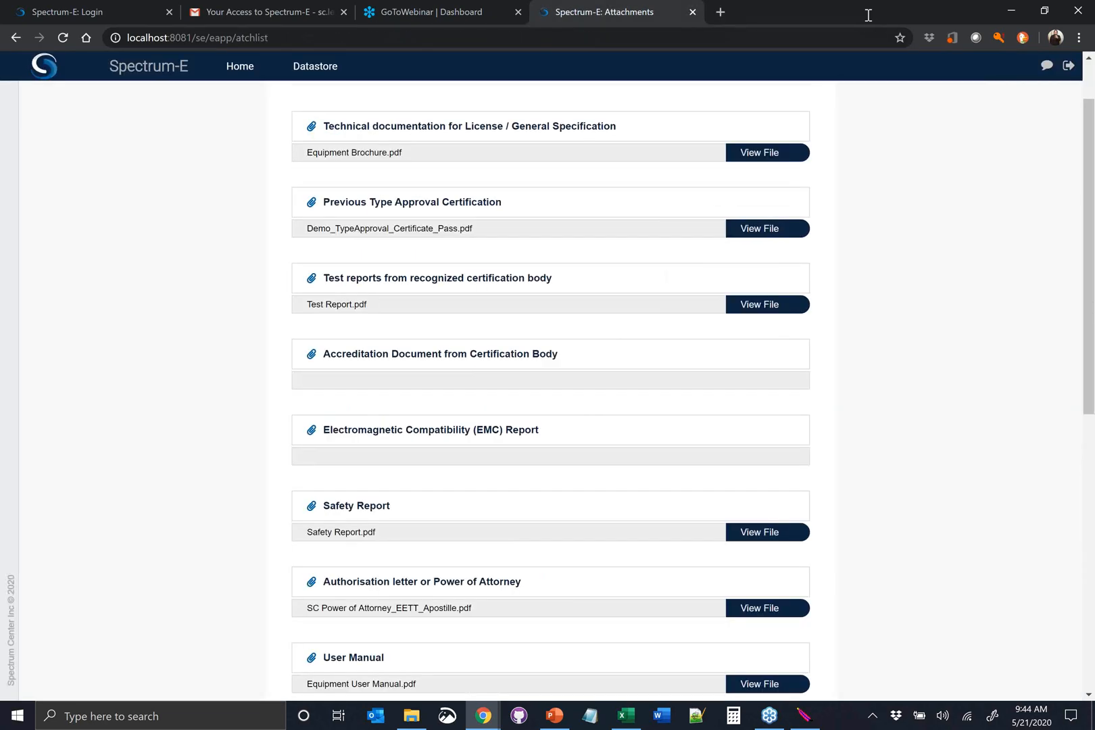
View the attached power of attorney document, look through its apostille page, and close the preview
scroll(657, 272, "down", 2)
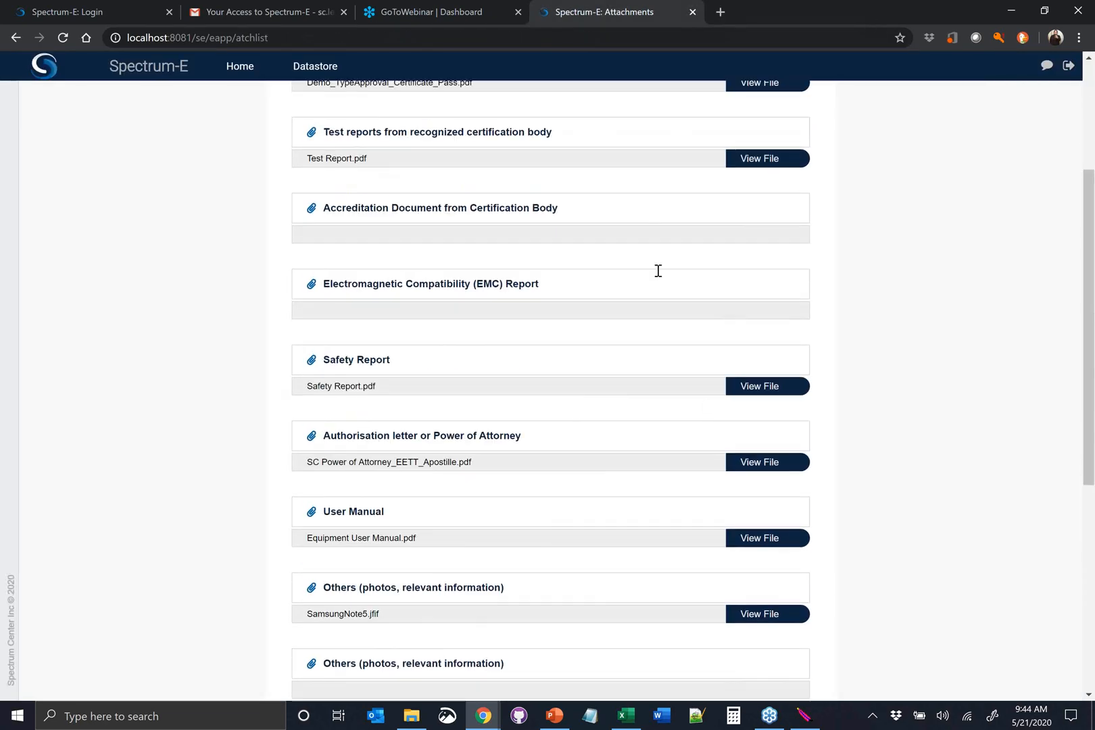
scroll(707, 406, "down", 1)
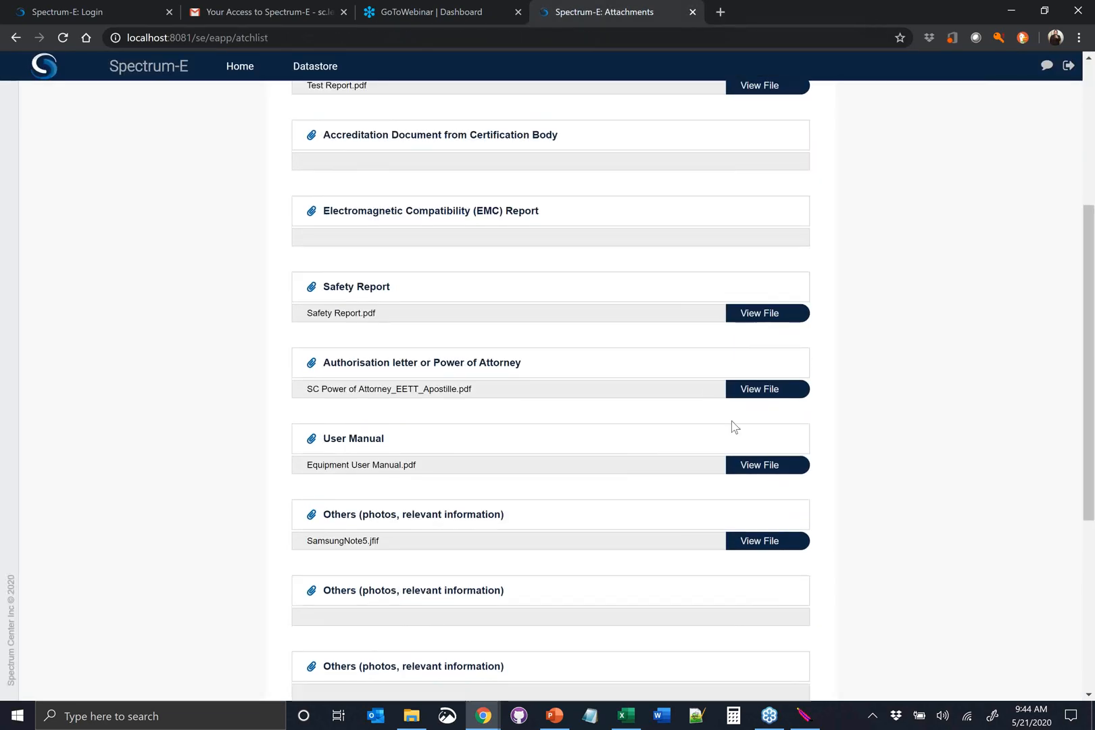
left_click(772, 389)
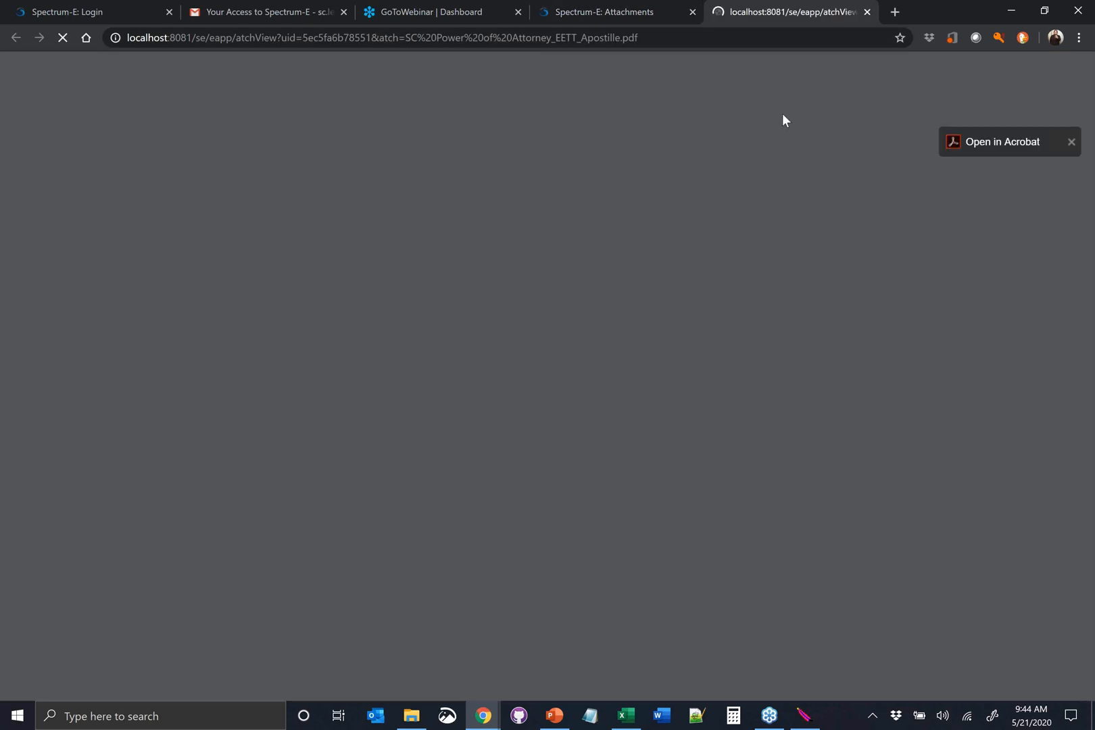
scroll(816, 162, "down", 20)
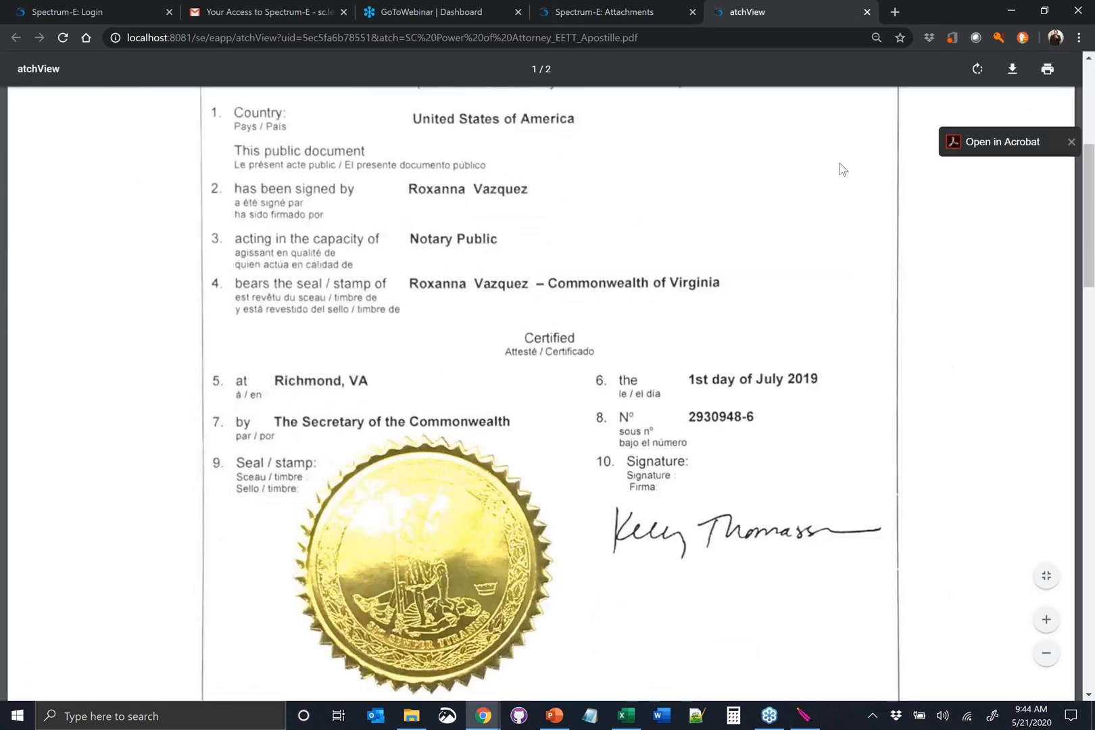
left_click(867, 11)
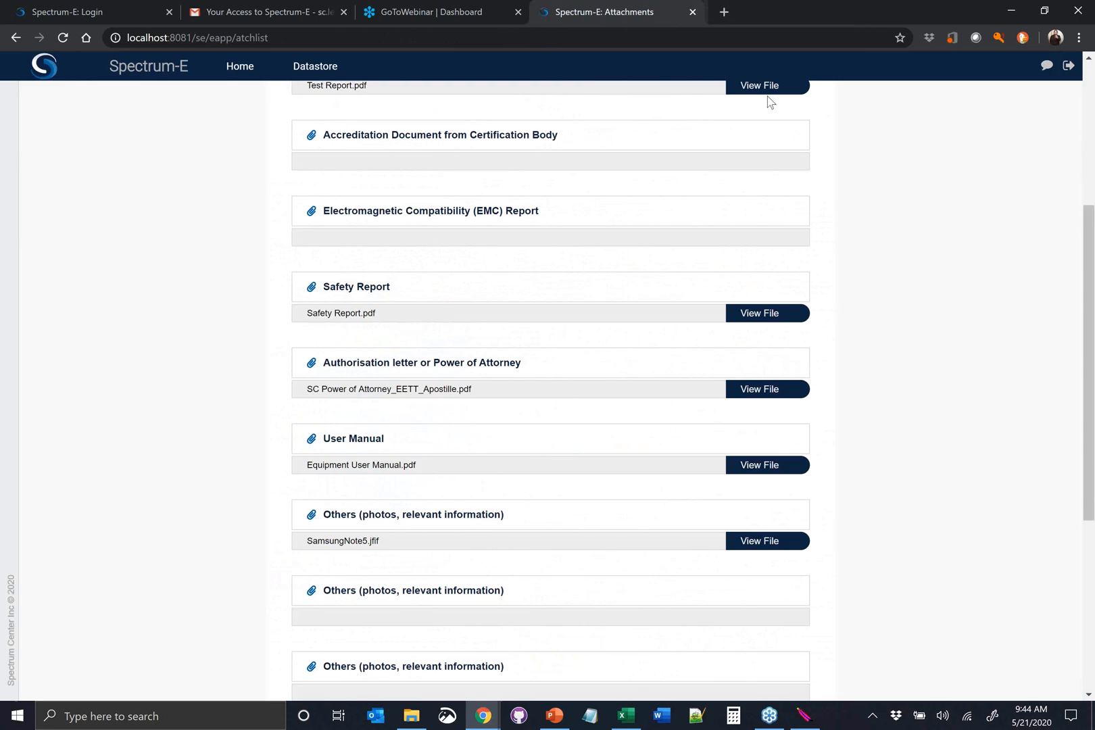
Open the attached SamsungNote5.jfif photo, then close the attachment list to return to the type approval requests
scroll(703, 460, "down", 1)
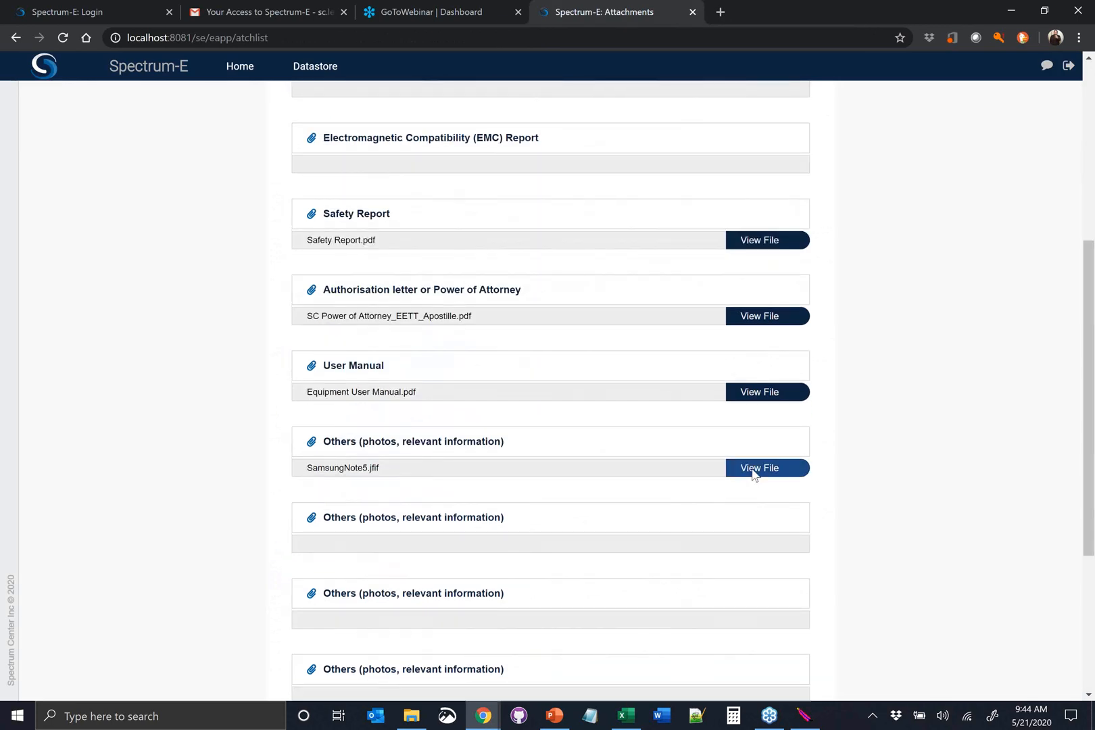
left_click(754, 474)
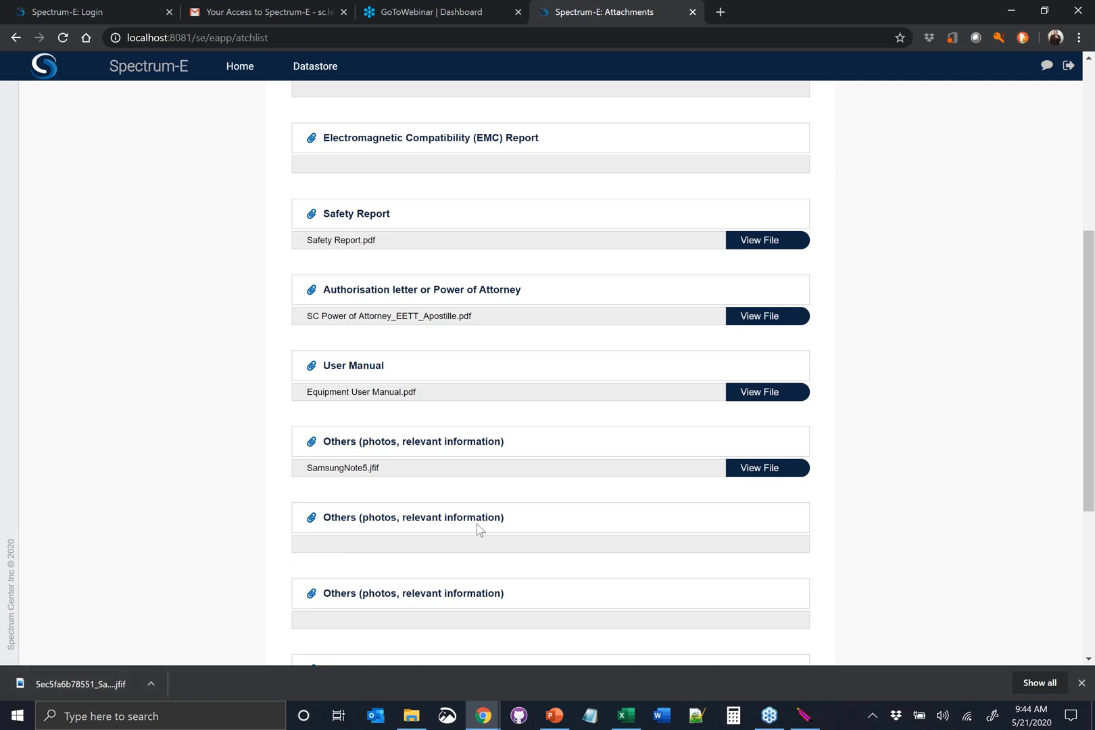
scroll(477, 528, "down", 2)
scroll(480, 519, "down", 3)
left_click(328, 598)
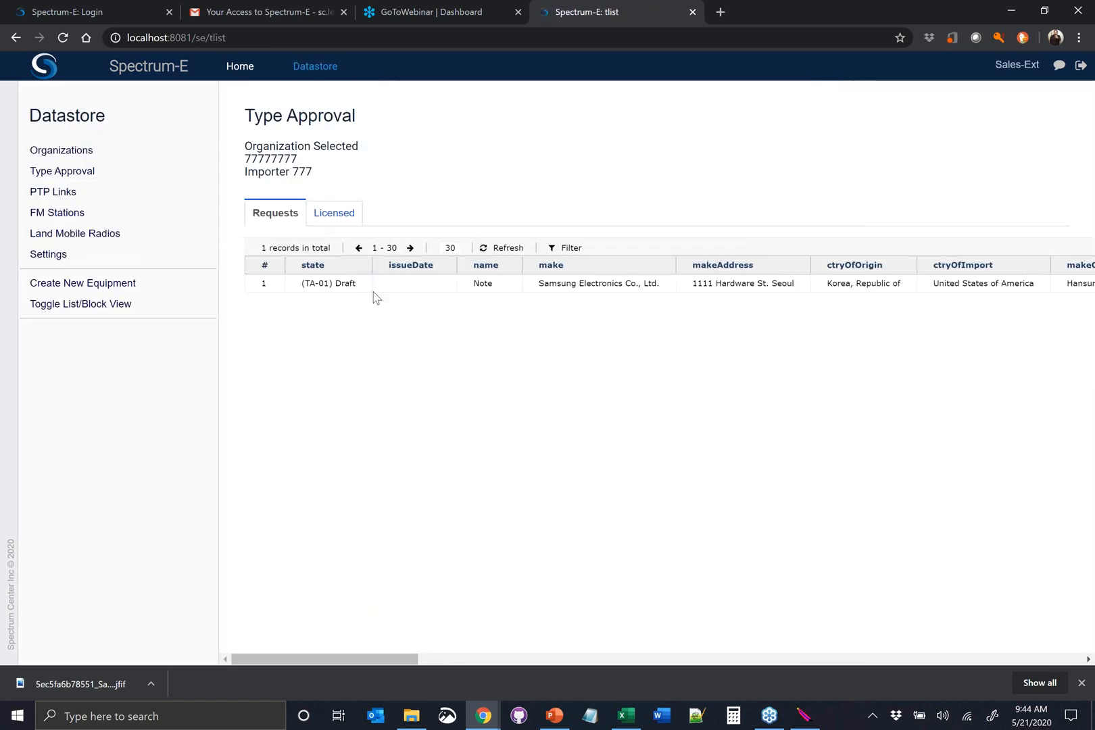
Select the draft Note type approval request for submission
left_click(382, 287)
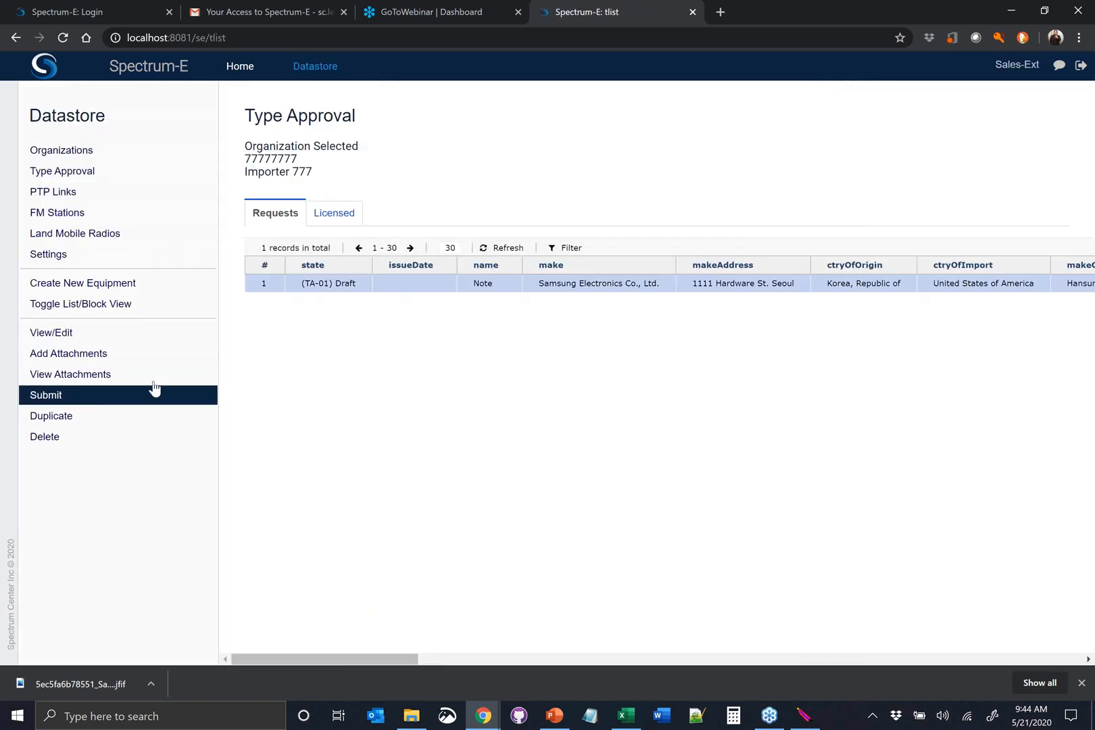
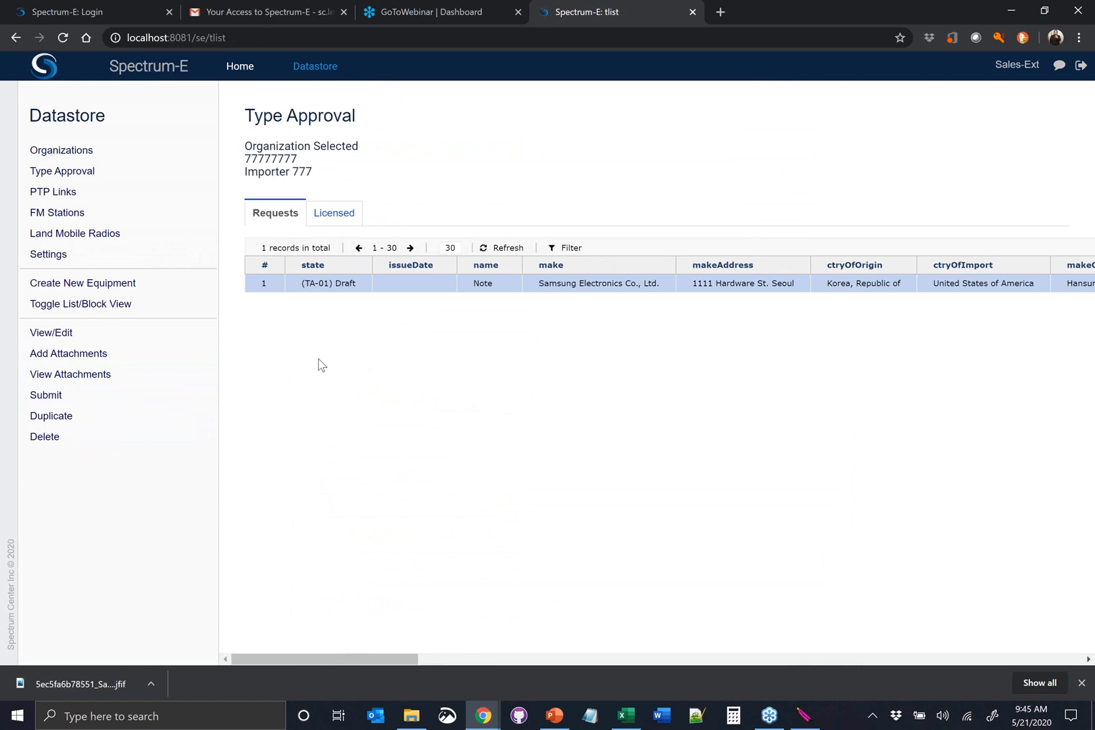
Submit the draft Note type approval request and accept its terms and conditions
left_click(62, 403)
left_click(441, 244)
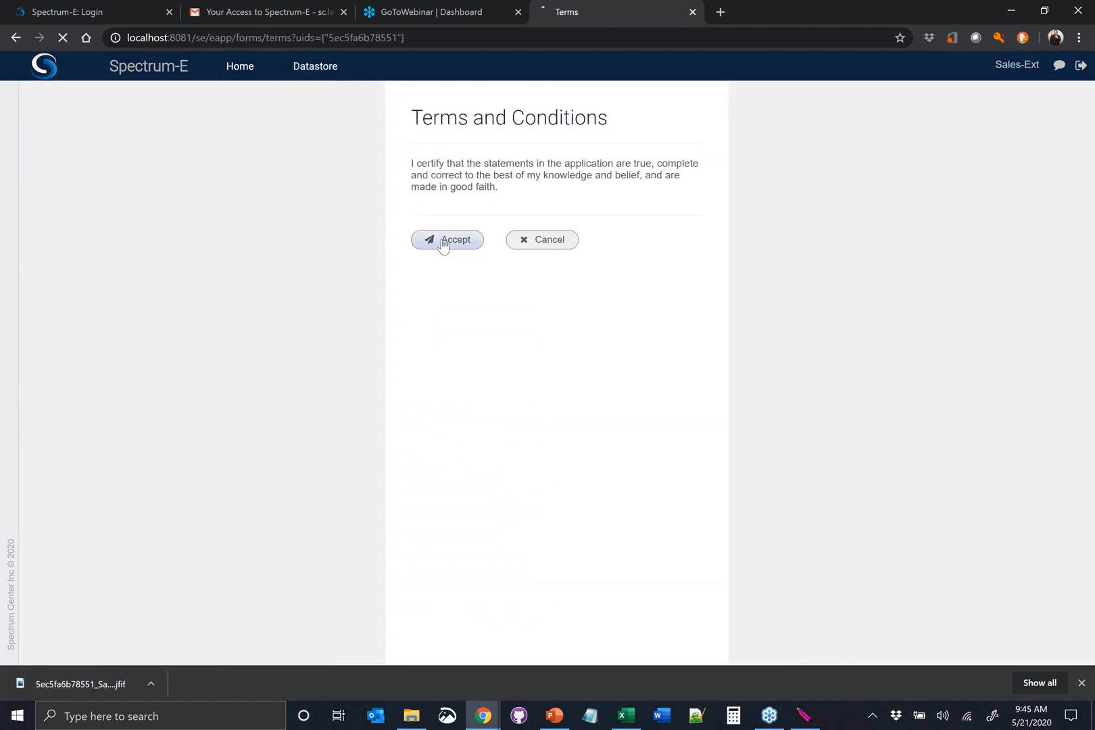
View the submitted Note request's application details, look through the whole form, and close it
left_click(368, 291)
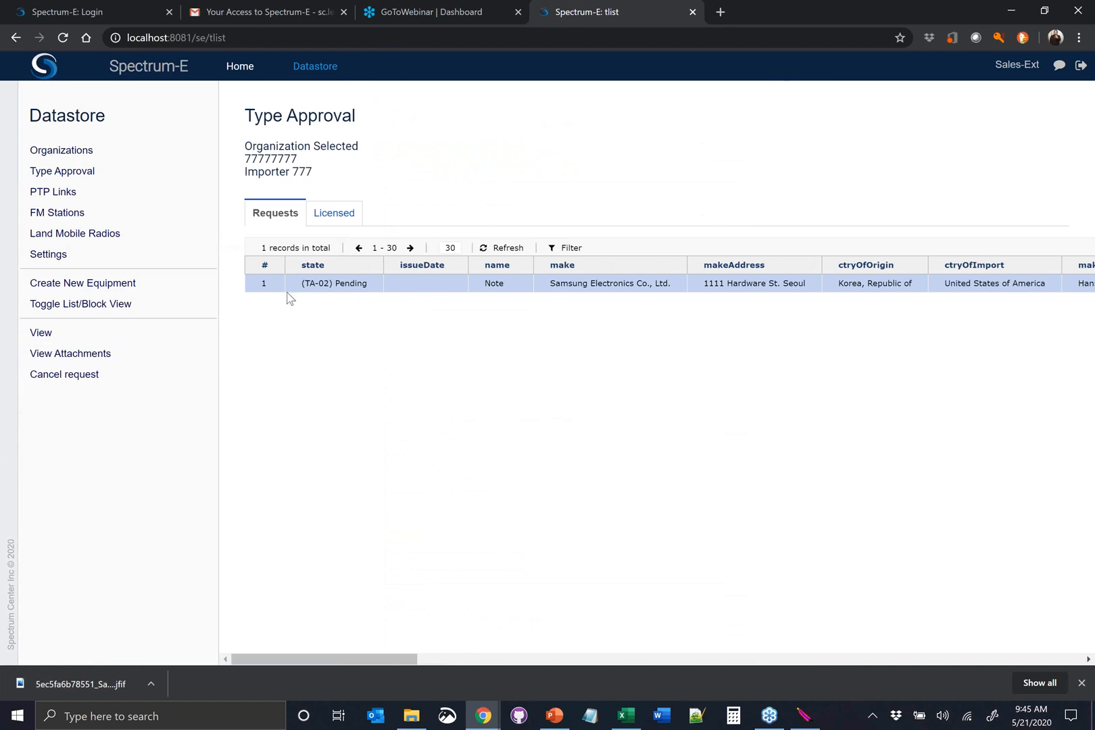
left_click(132, 334)
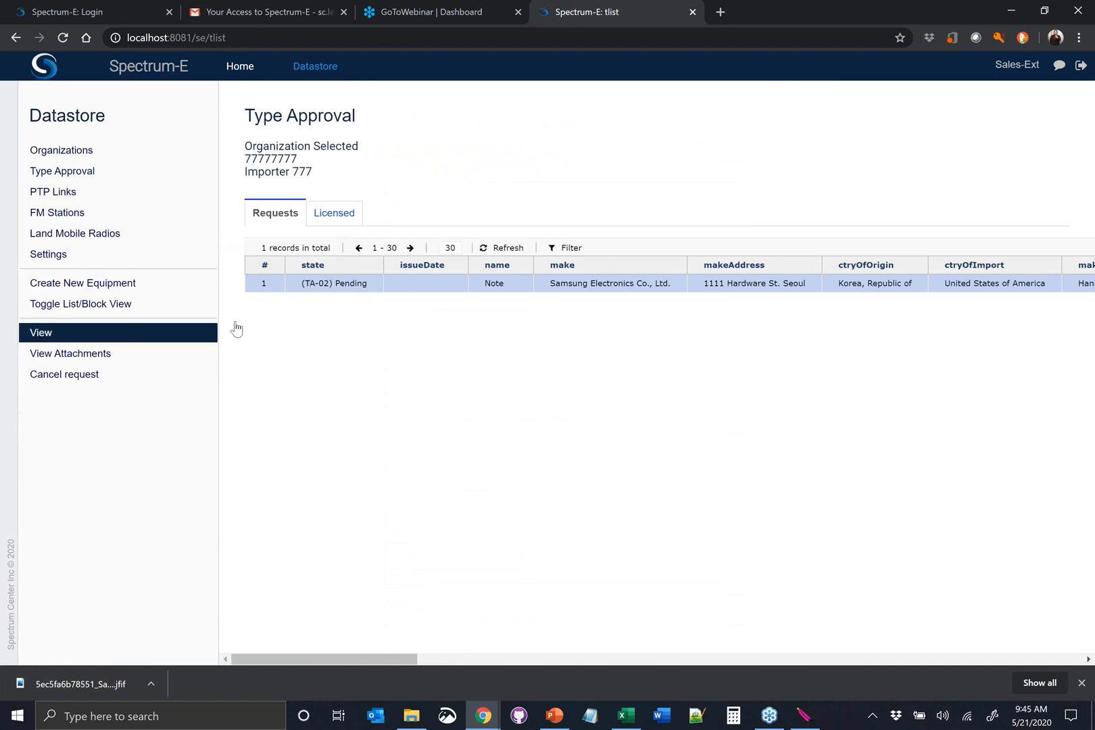
scroll(512, 304, "down", 13)
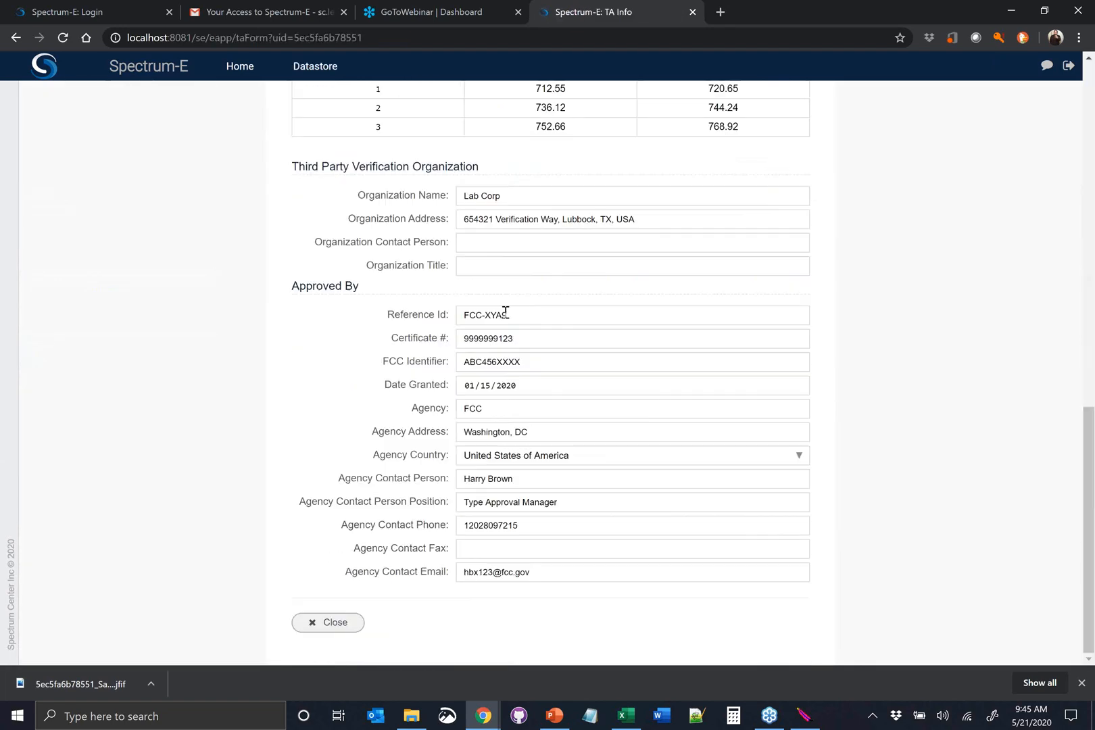
scroll(432, 561, "up", 3)
scroll(443, 510, "up", 9)
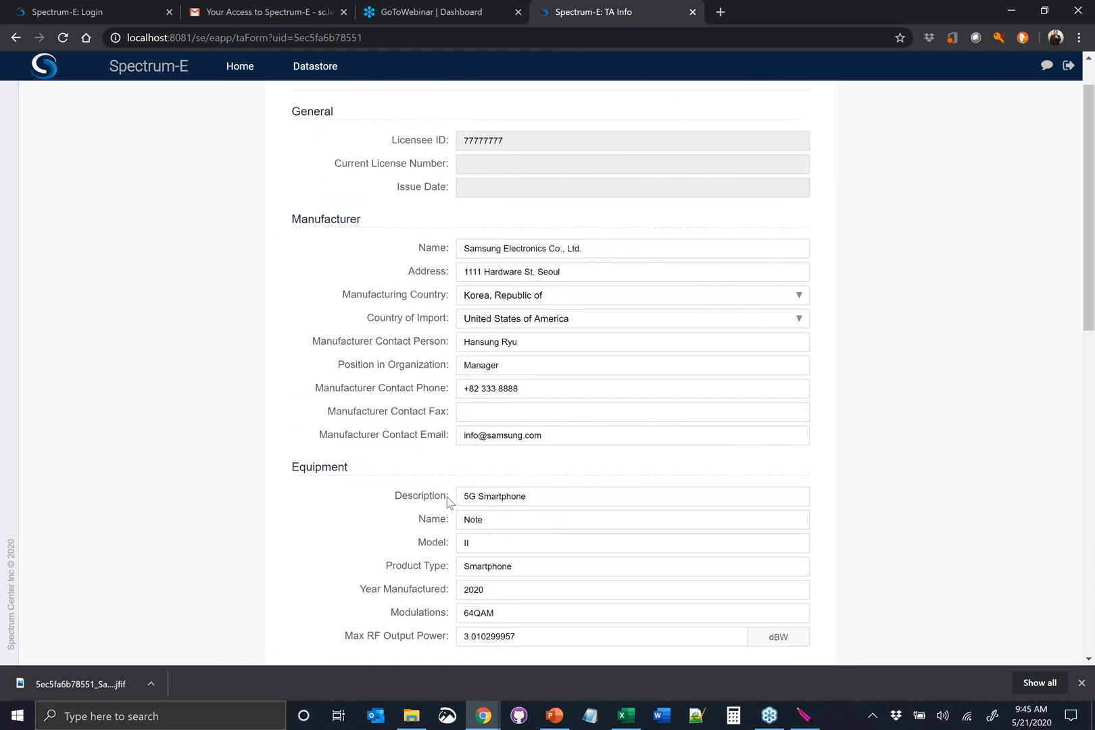
scroll(420, 541, "down", 13)
left_click(338, 635)
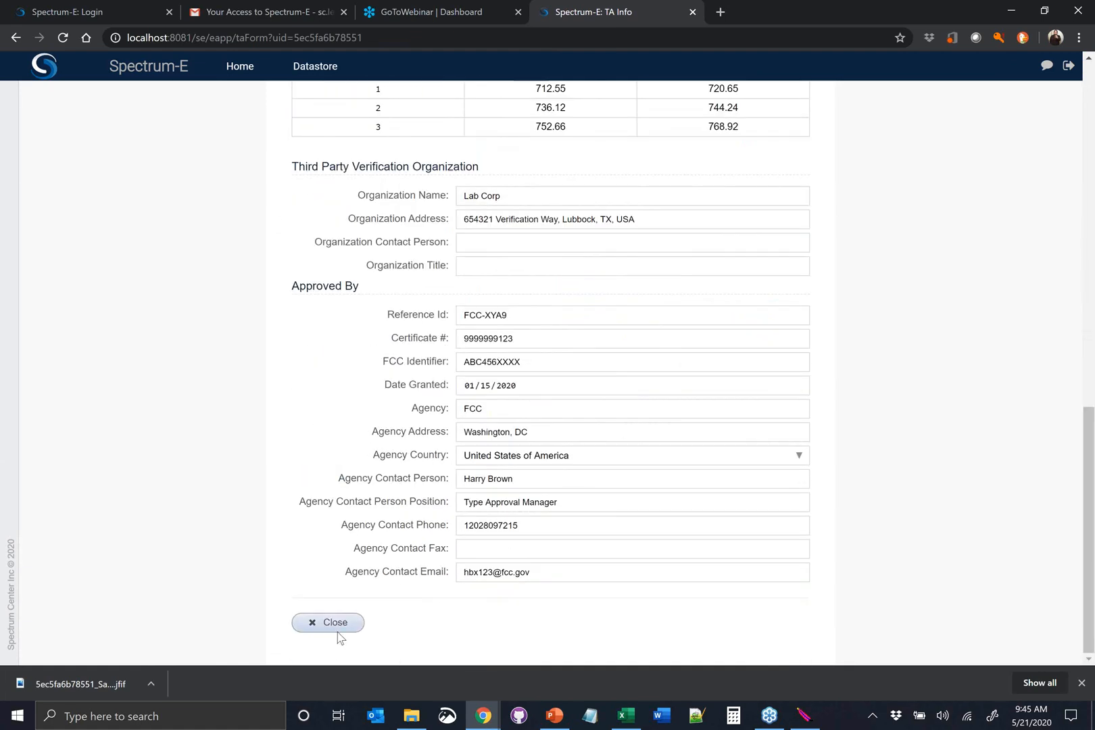
Review the submitted Note request's attachment list and return to the type approval requests
left_click(121, 360)
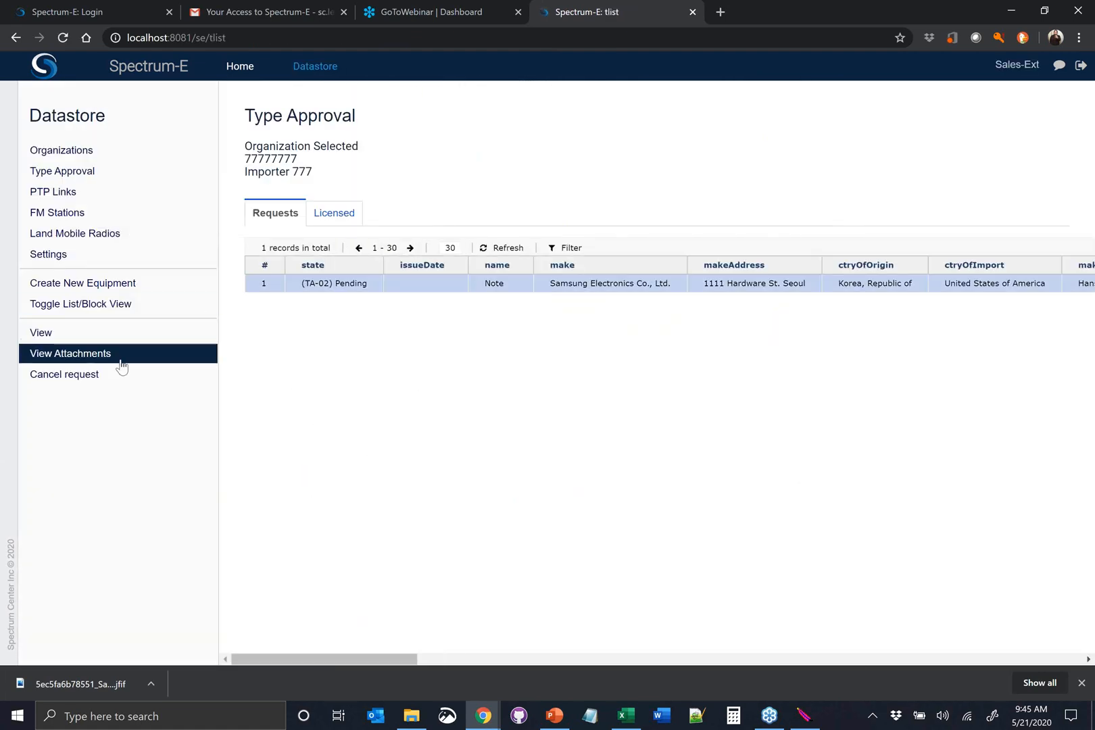
scroll(470, 521, "down", 10)
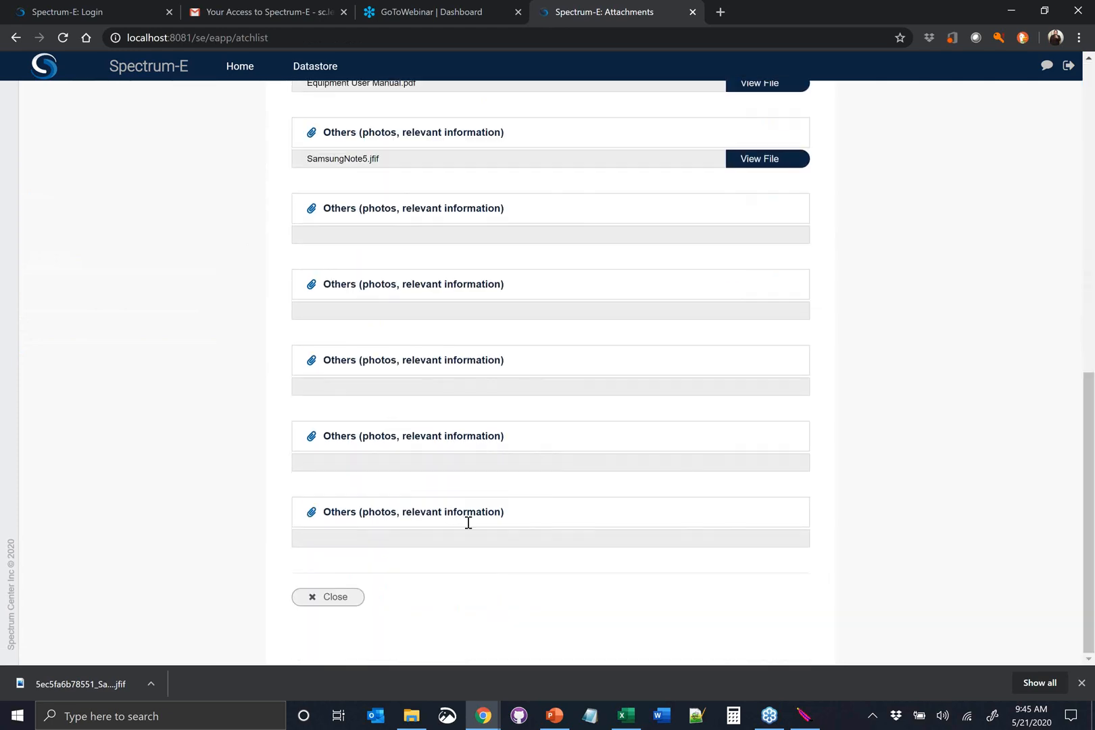
left_click(351, 601)
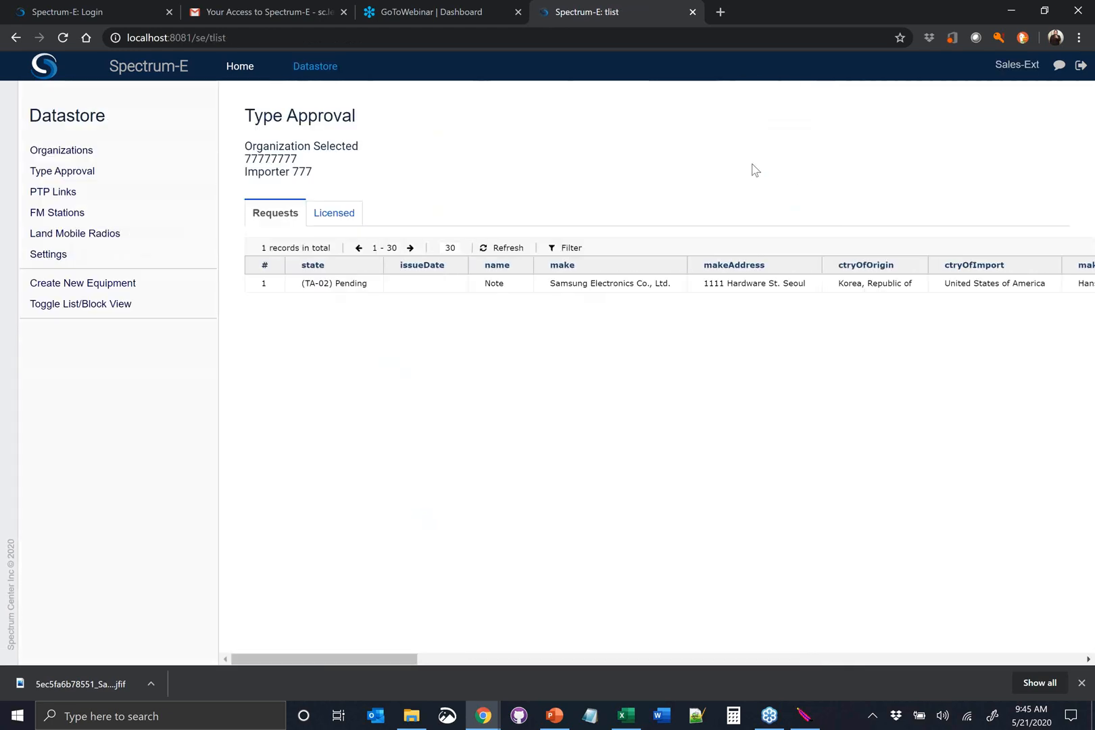
Sign out of the external account and sign back in with the internal user's account
left_click(1082, 68)
triple_click(567, 308)
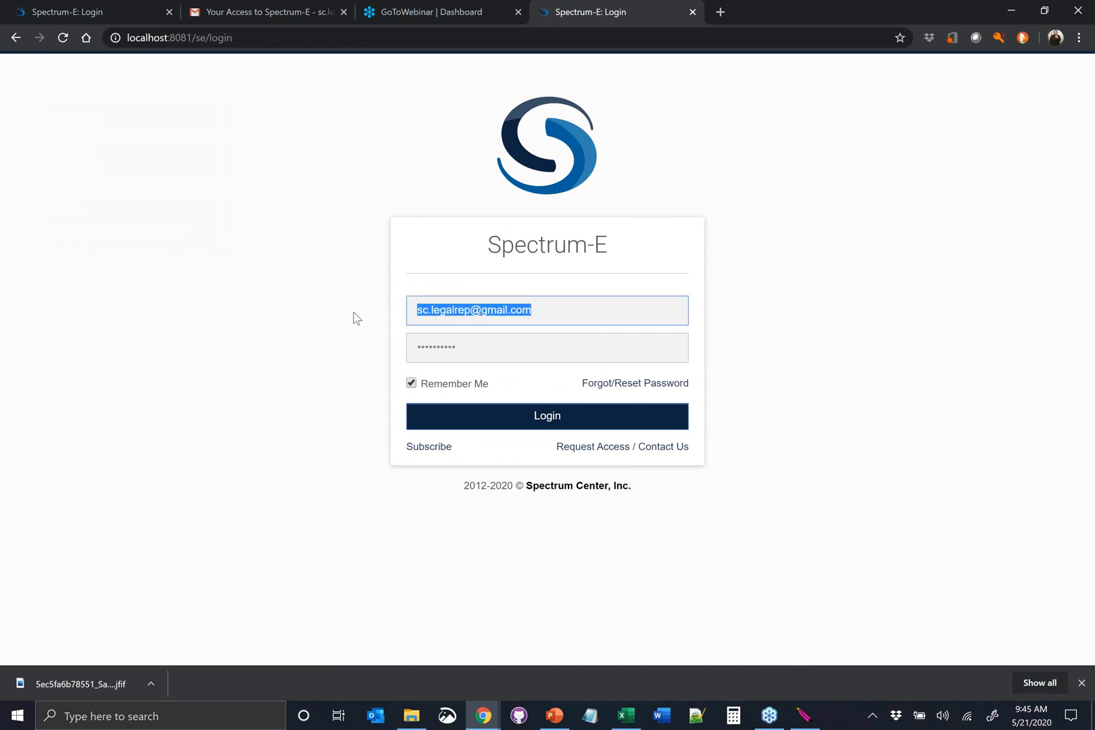
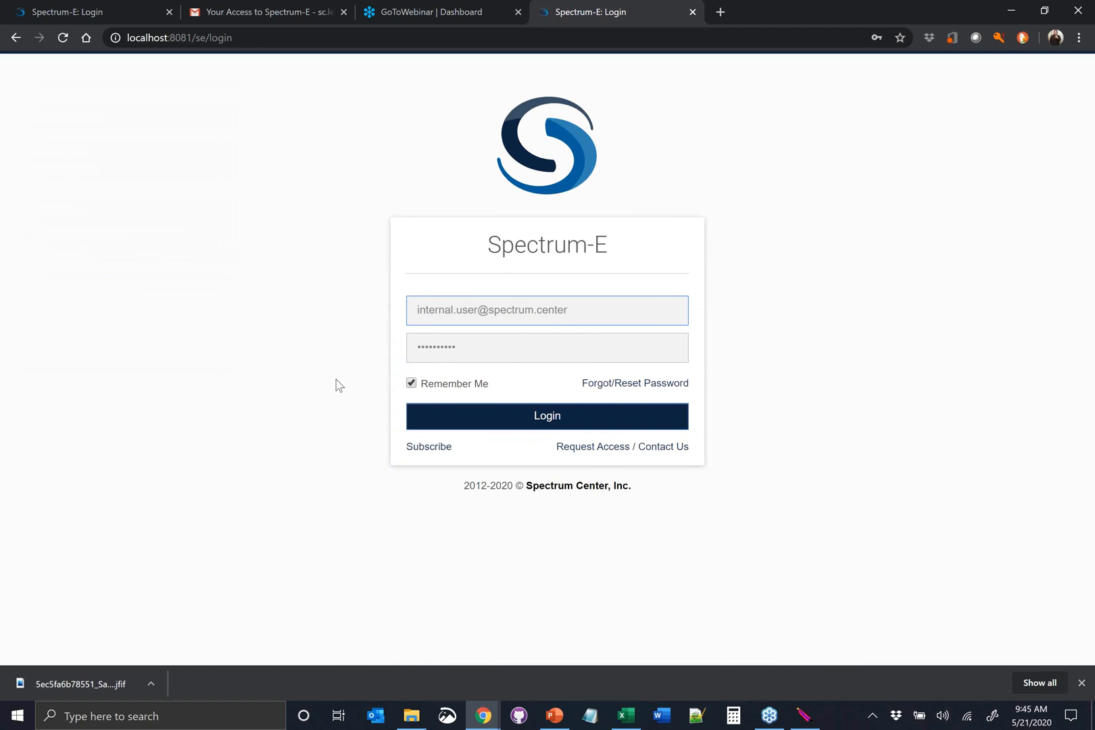
left_click(531, 428)
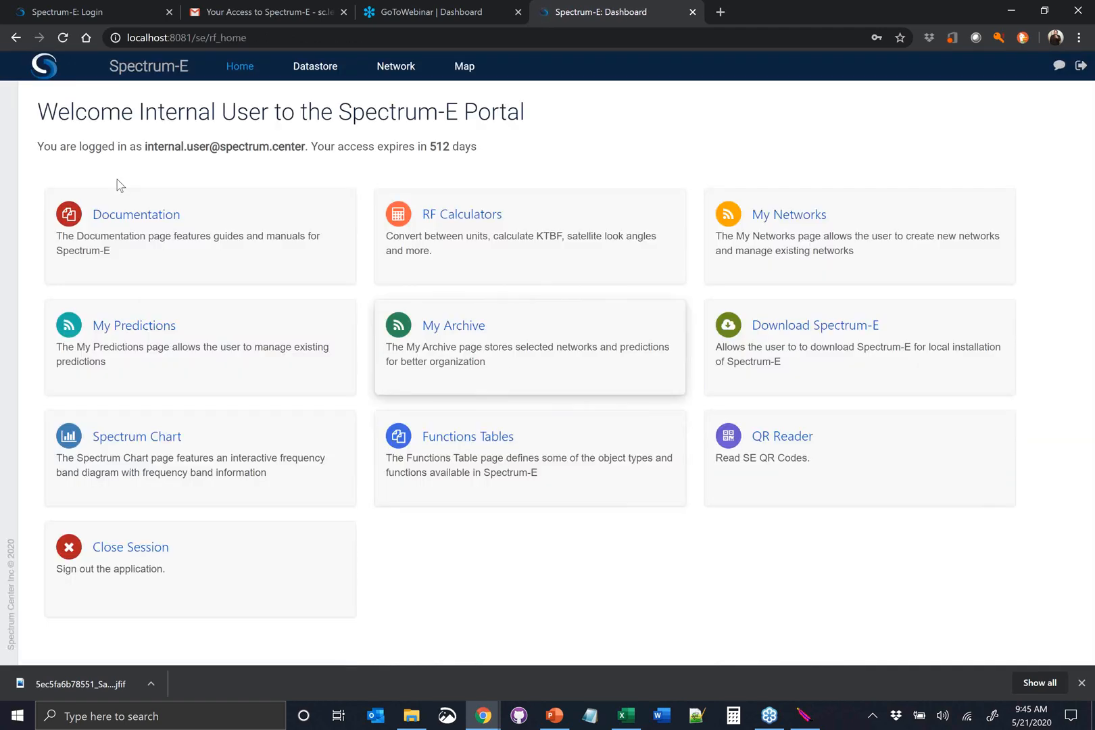
Open the type approval requests in the Datastore and pick up the pending Note request for study
left_click(315, 66)
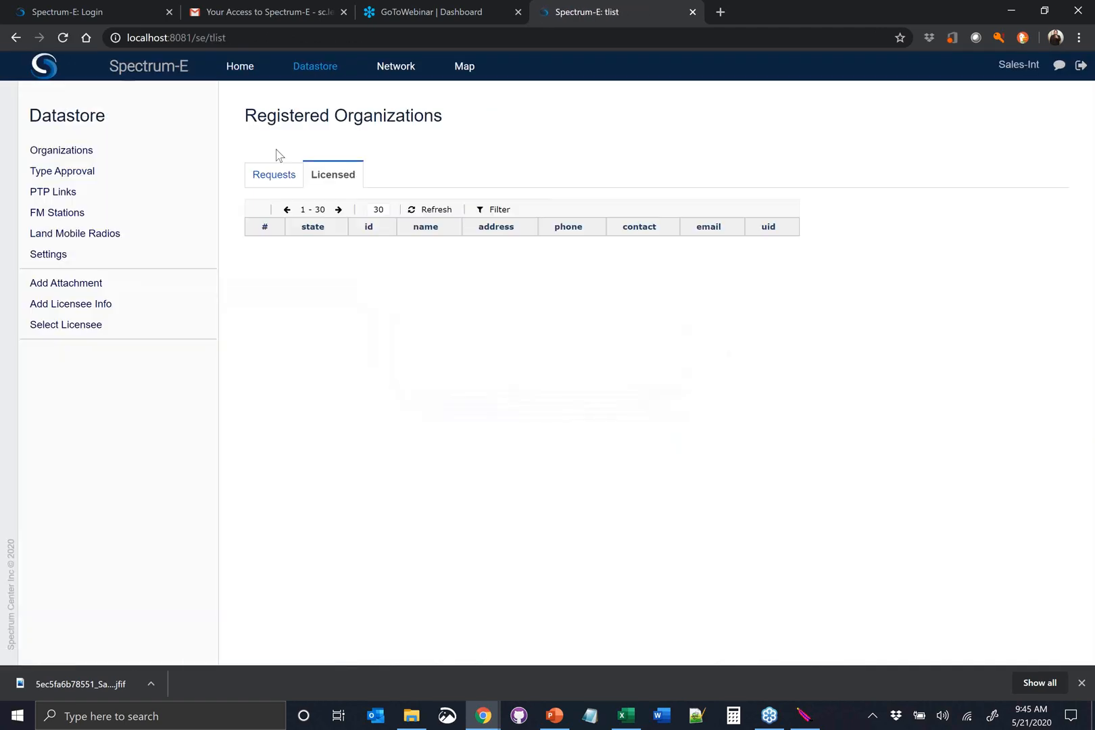
left_click(110, 171)
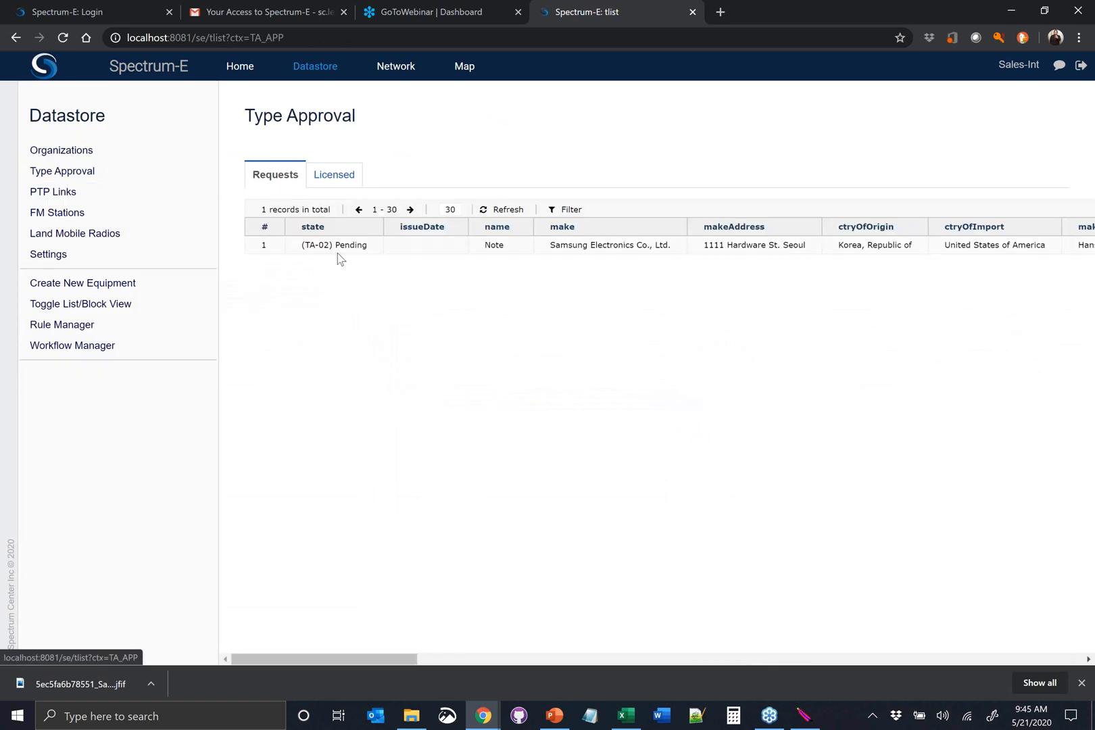
left_click(359, 247)
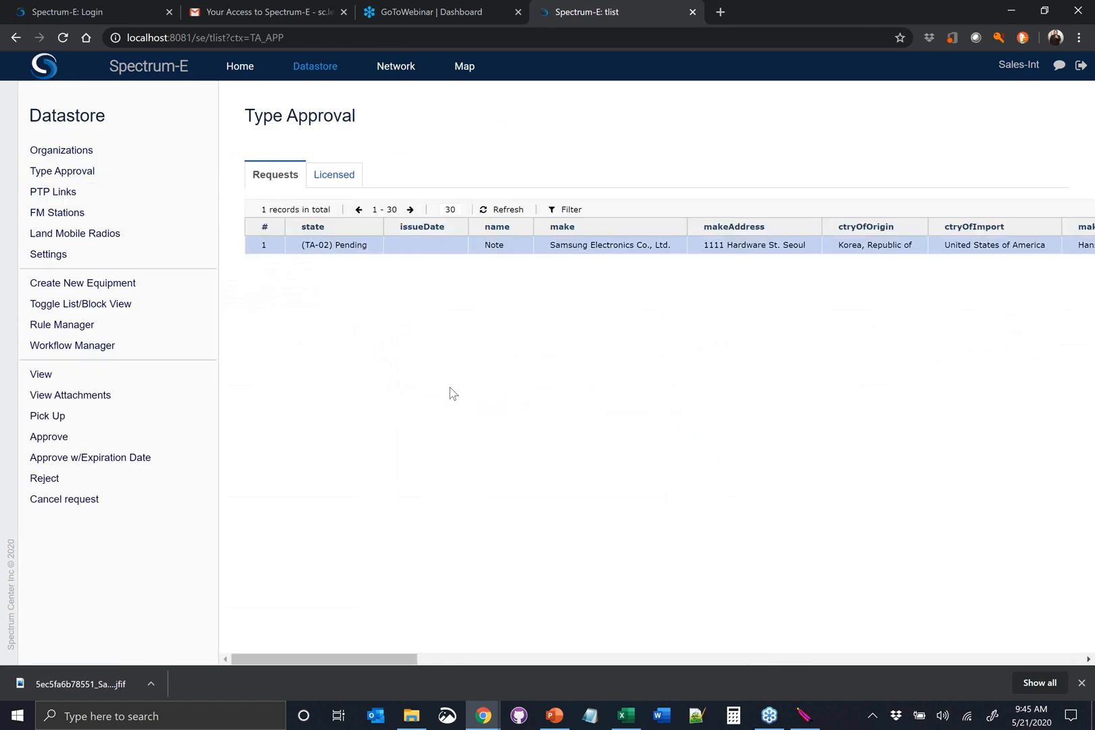
left_click(102, 422)
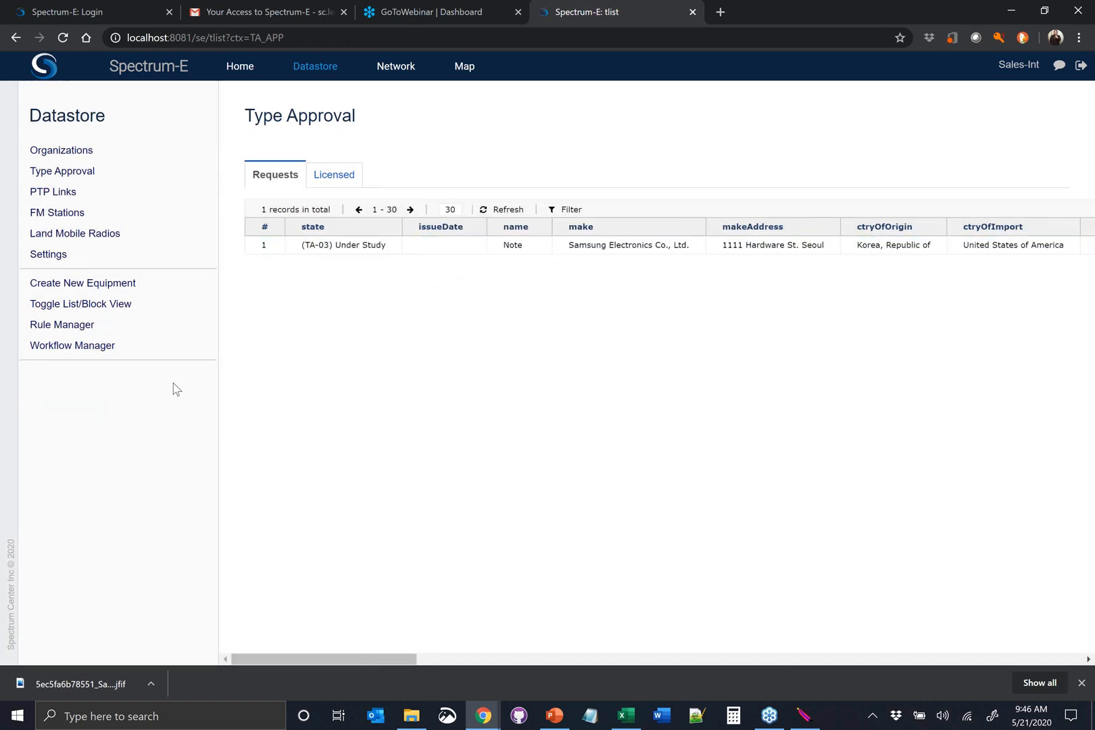
View the Note request under study, check its frequency ranges and approving agency details, and close the form
left_click(338, 250)
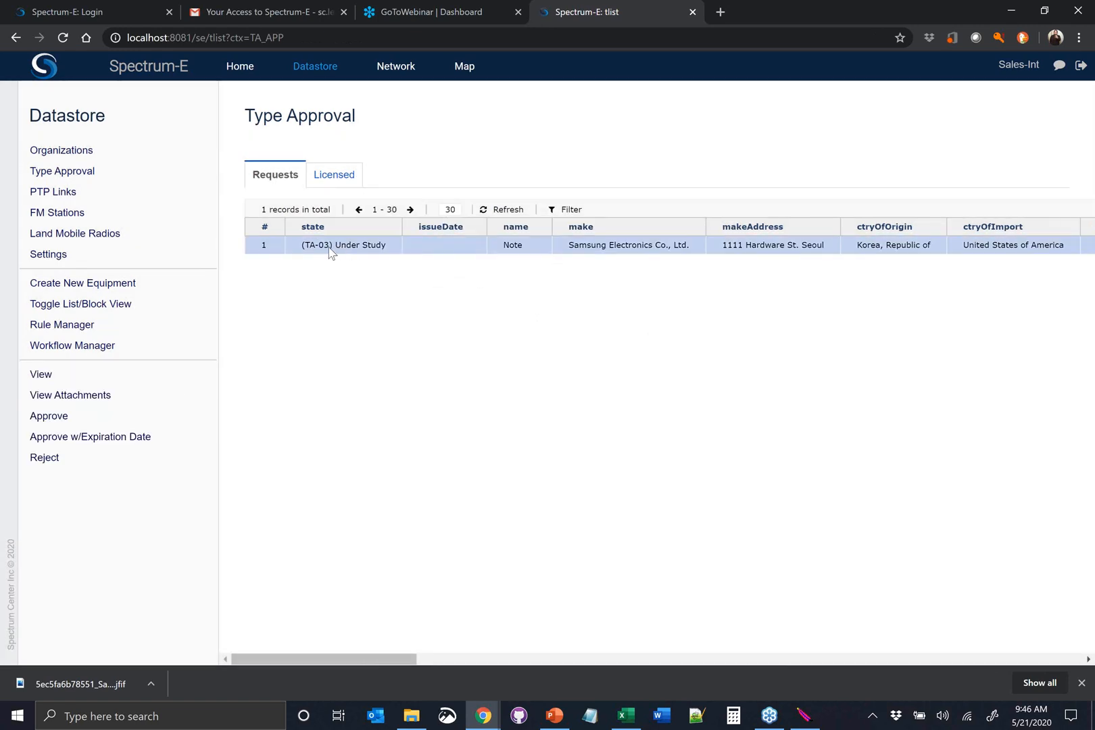
left_click(119, 388)
scroll(459, 305, "down", 7)
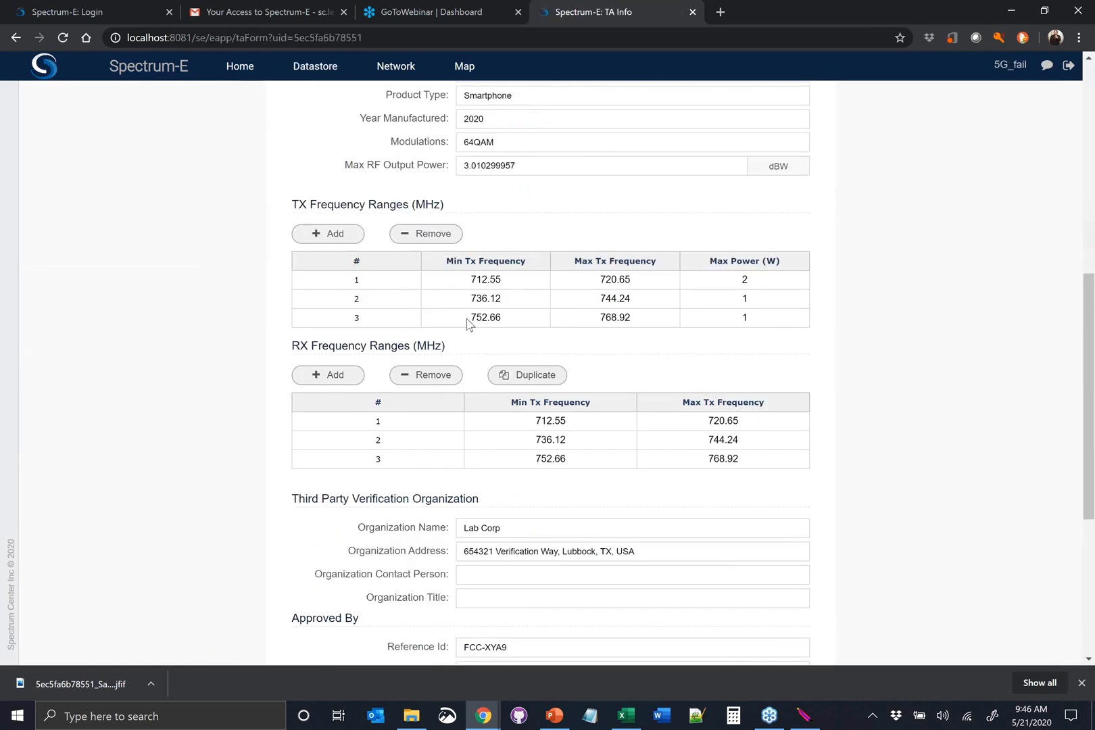
scroll(470, 323, "down", 5)
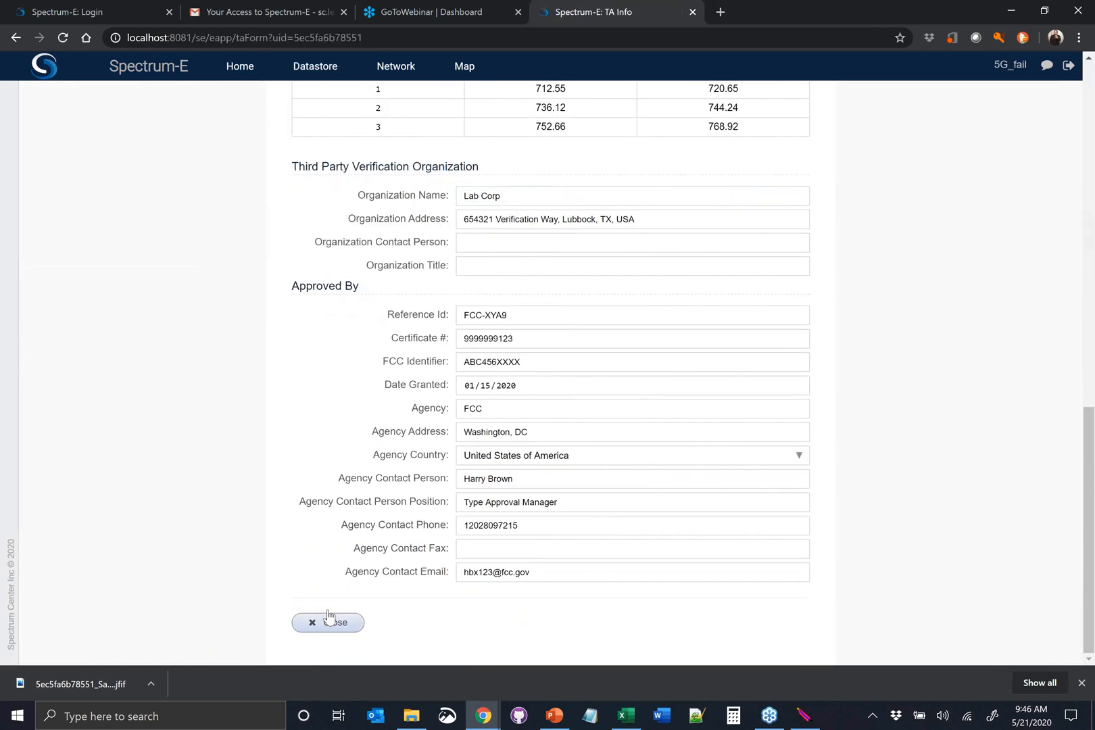
left_click(324, 629)
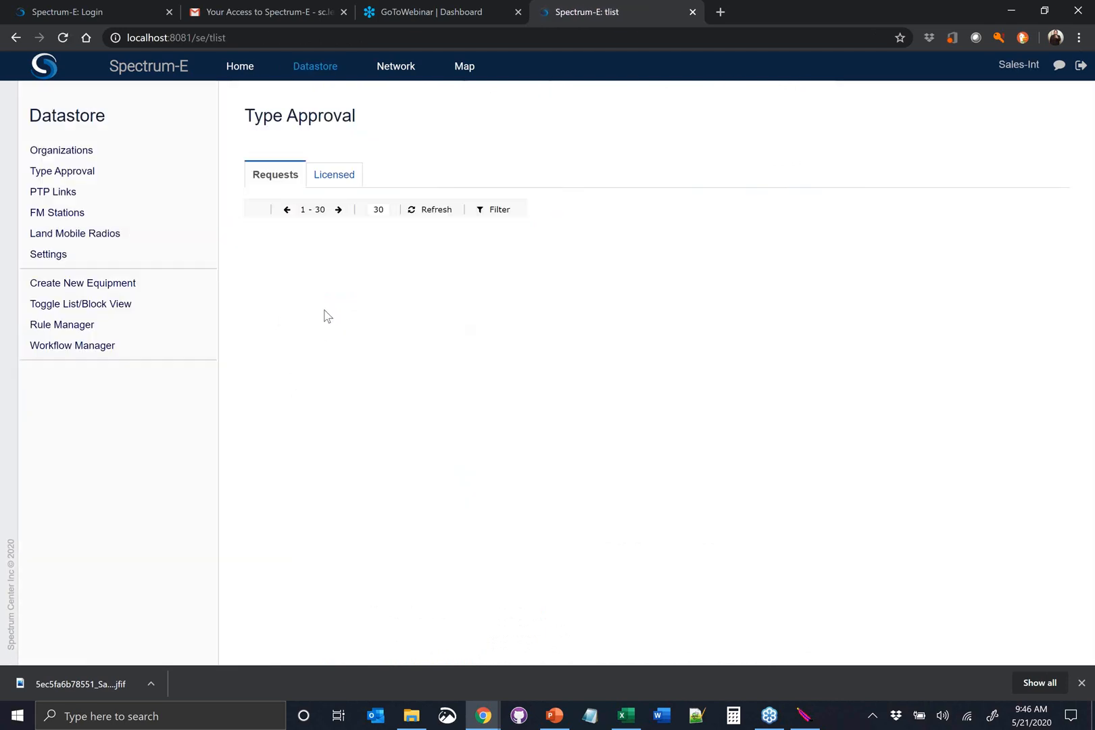
Inspect the Note request's attachments, preview Equipment Brochure.pdf, and close the attachment list
left_click(352, 247)
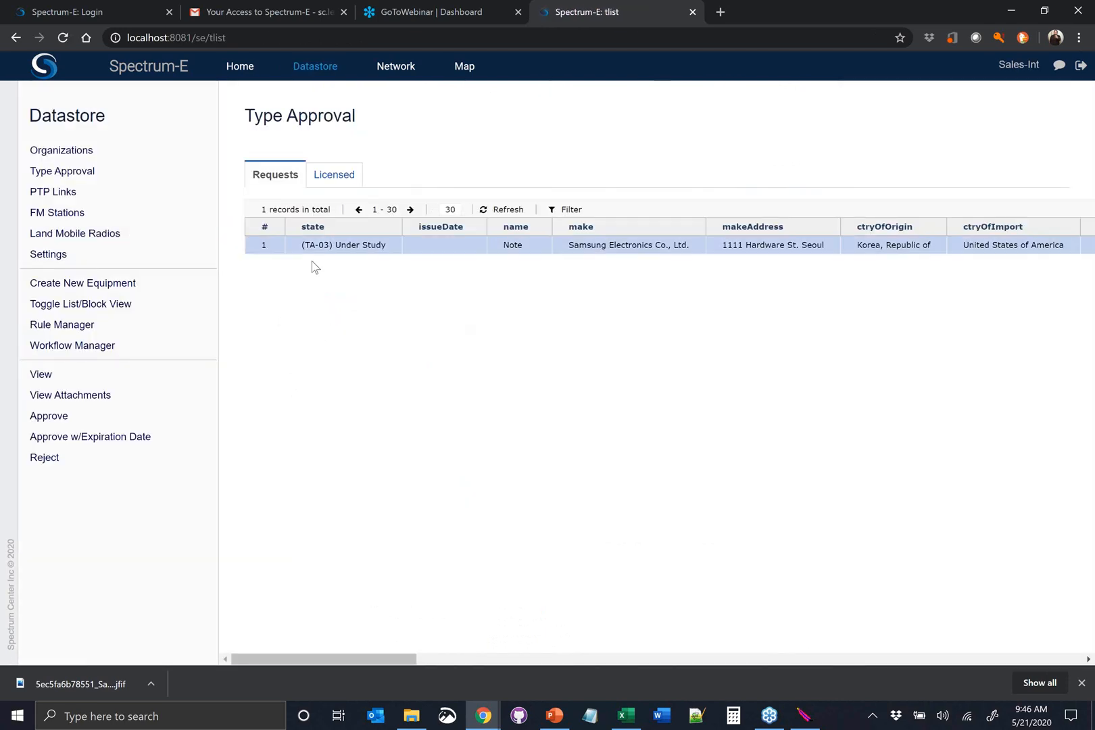
left_click(115, 404)
scroll(611, 327, "down", 1)
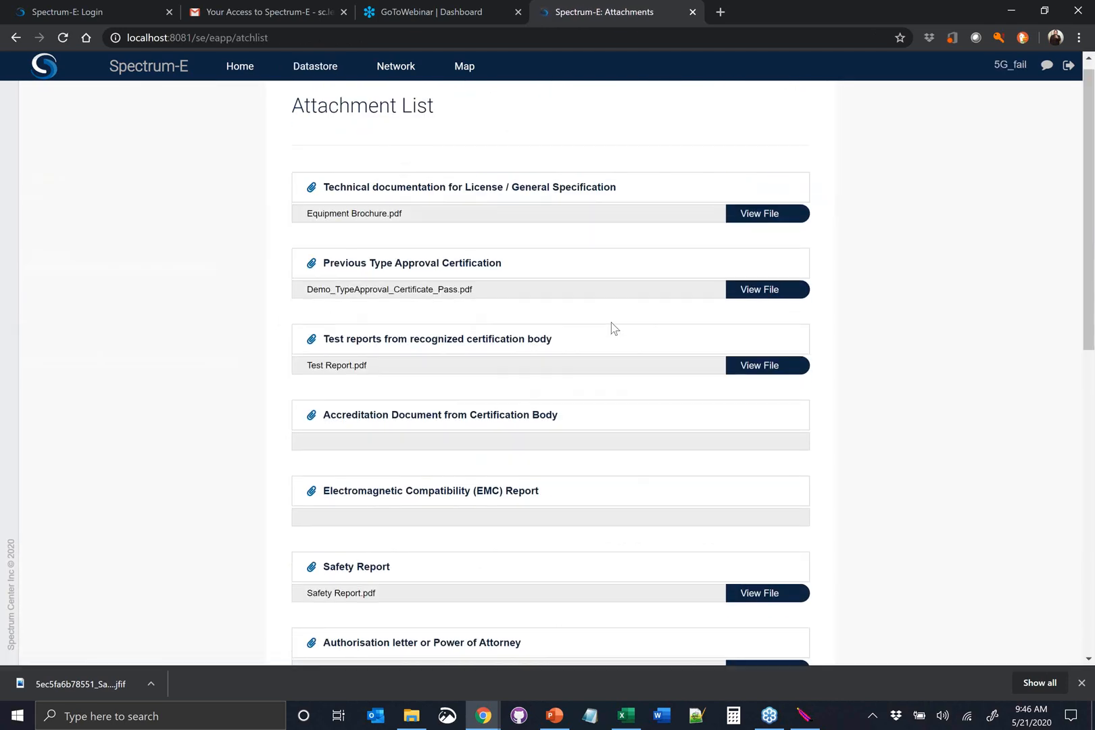
left_click(752, 155)
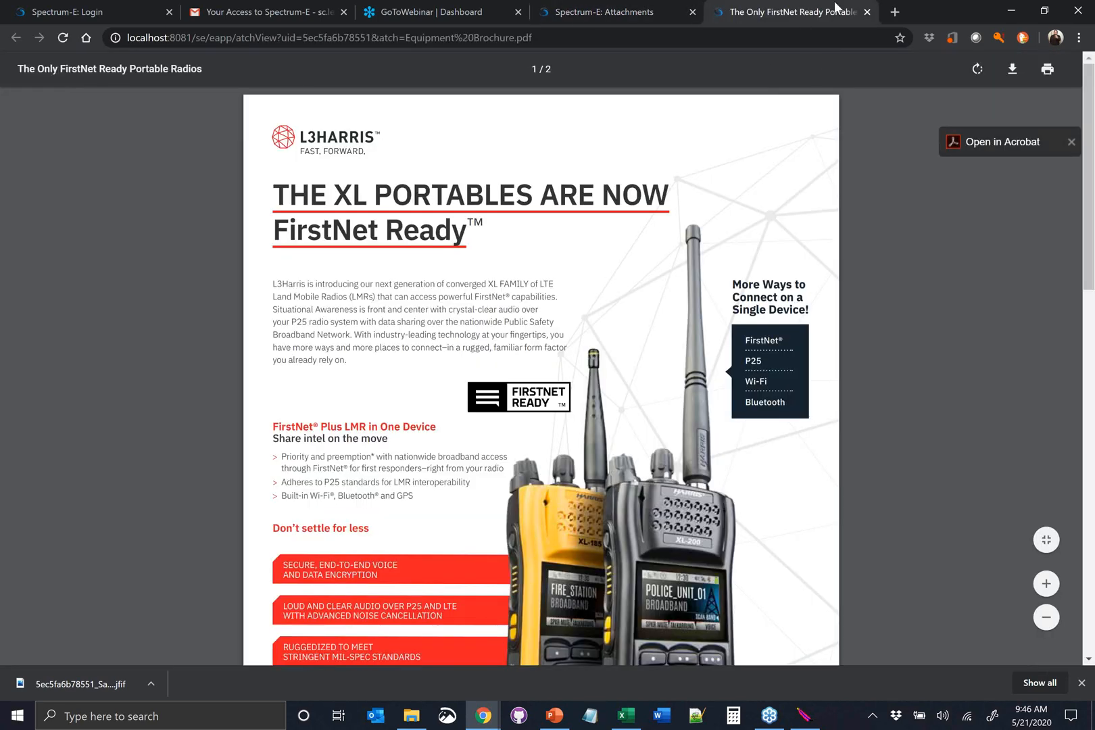
left_click(867, 11)
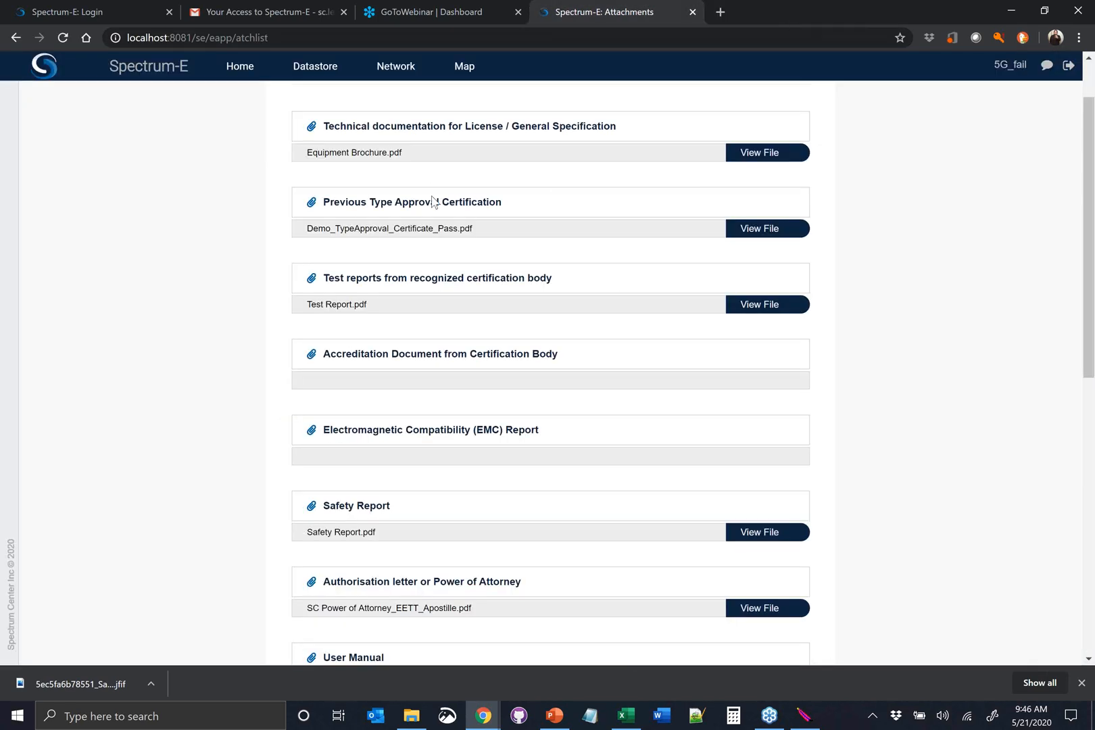
scroll(406, 257, "down", 1)
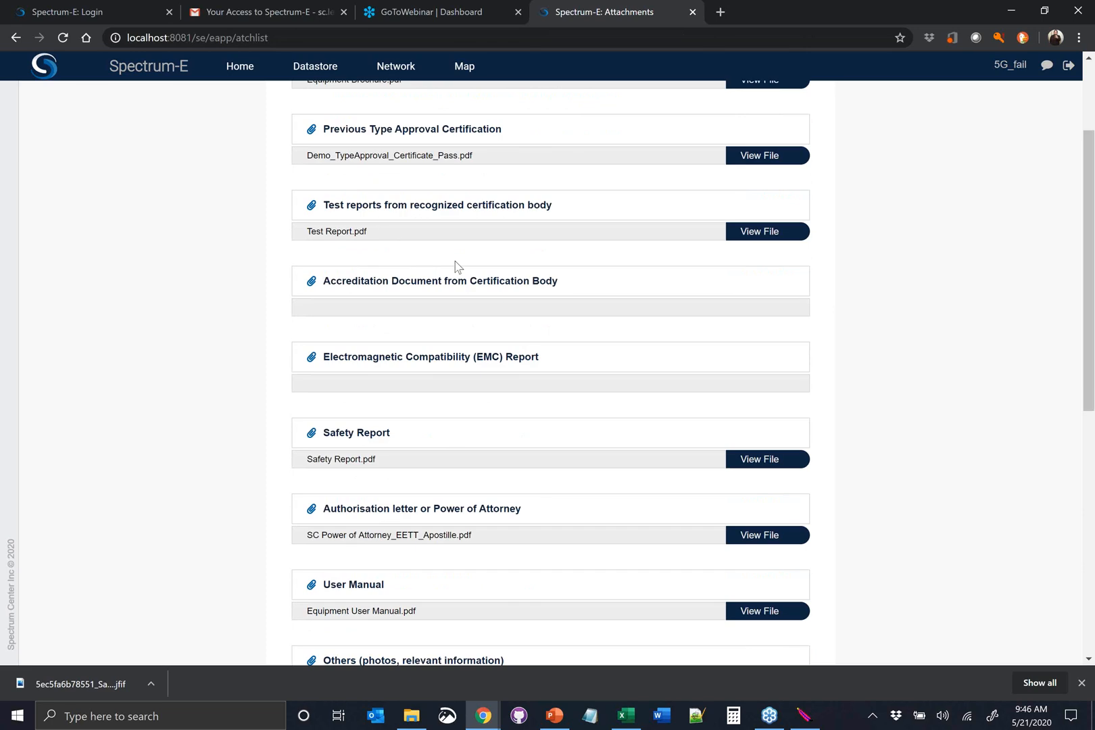
scroll(454, 265, "down", 7)
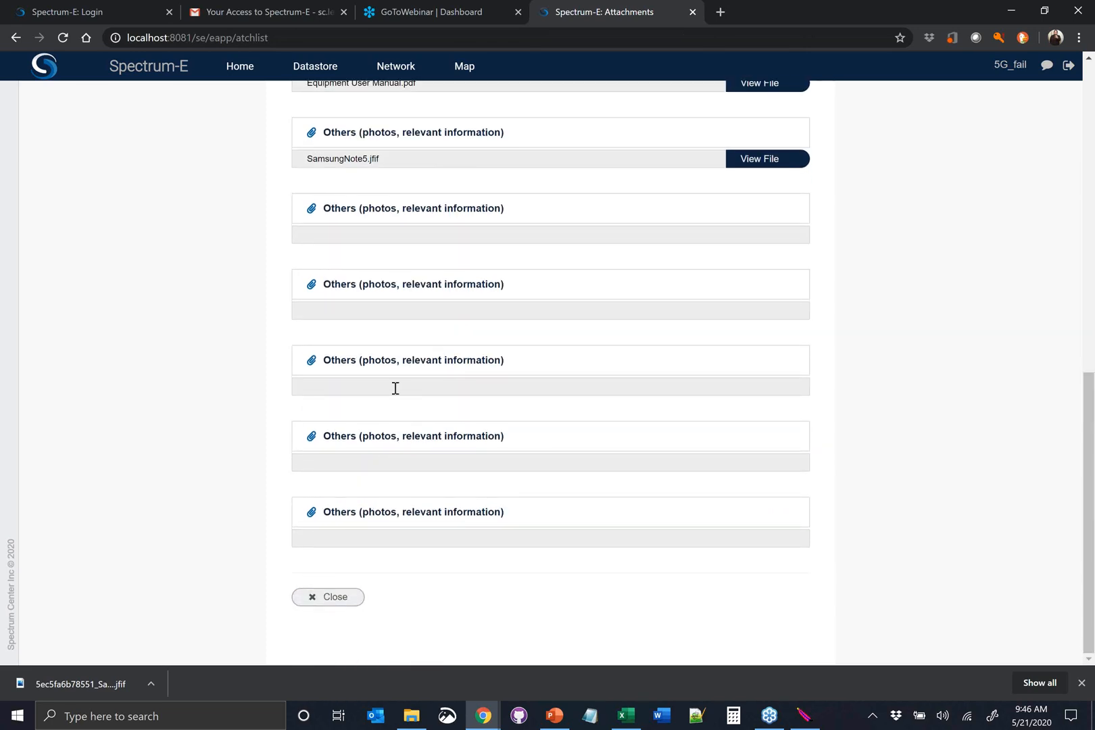
left_click(318, 597)
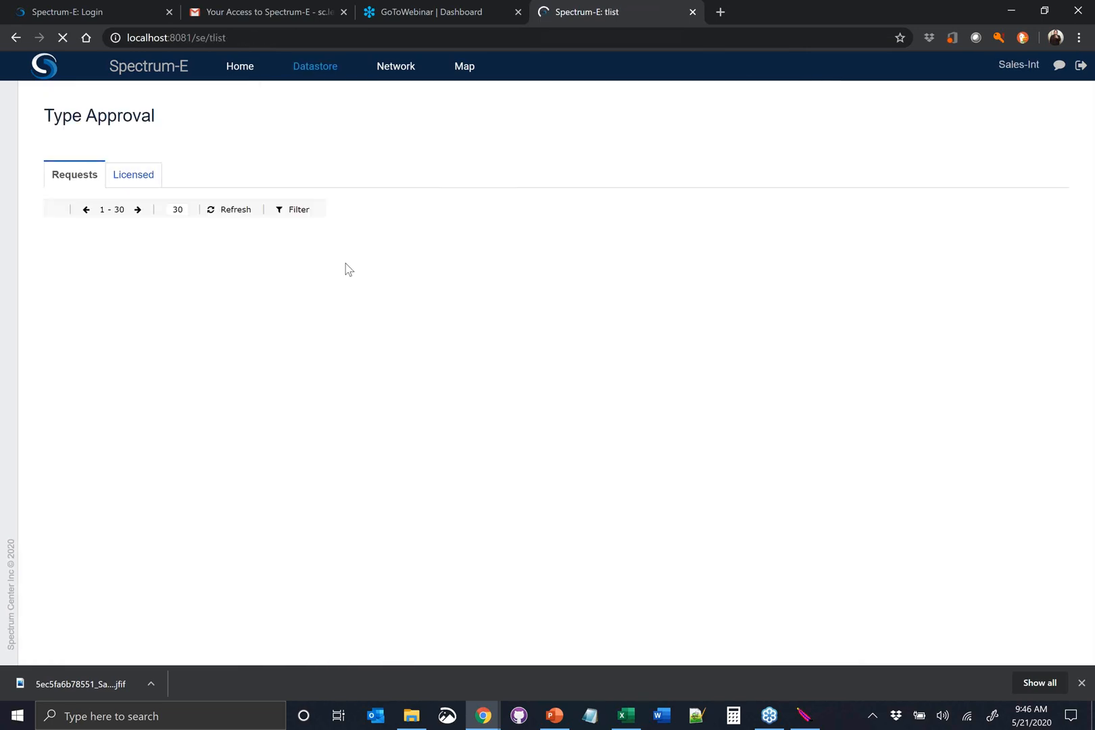
Show the Note request's approval form with an expiration date, and close it without saving
left_click(363, 249)
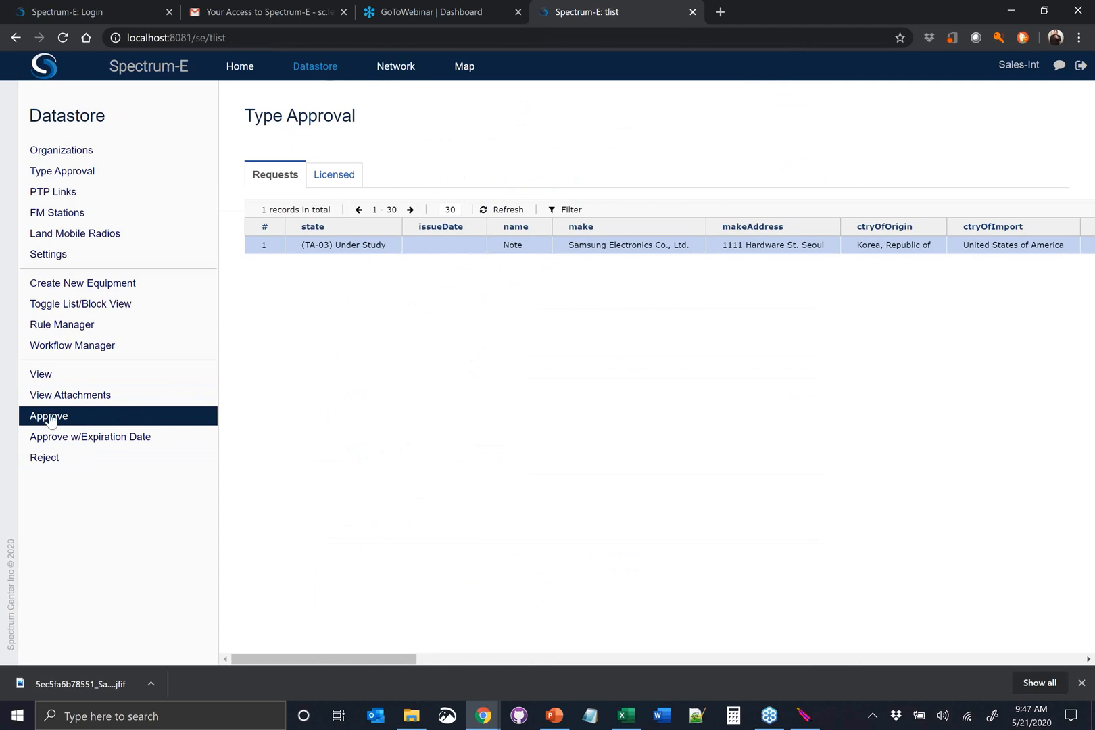
left_click(111, 440)
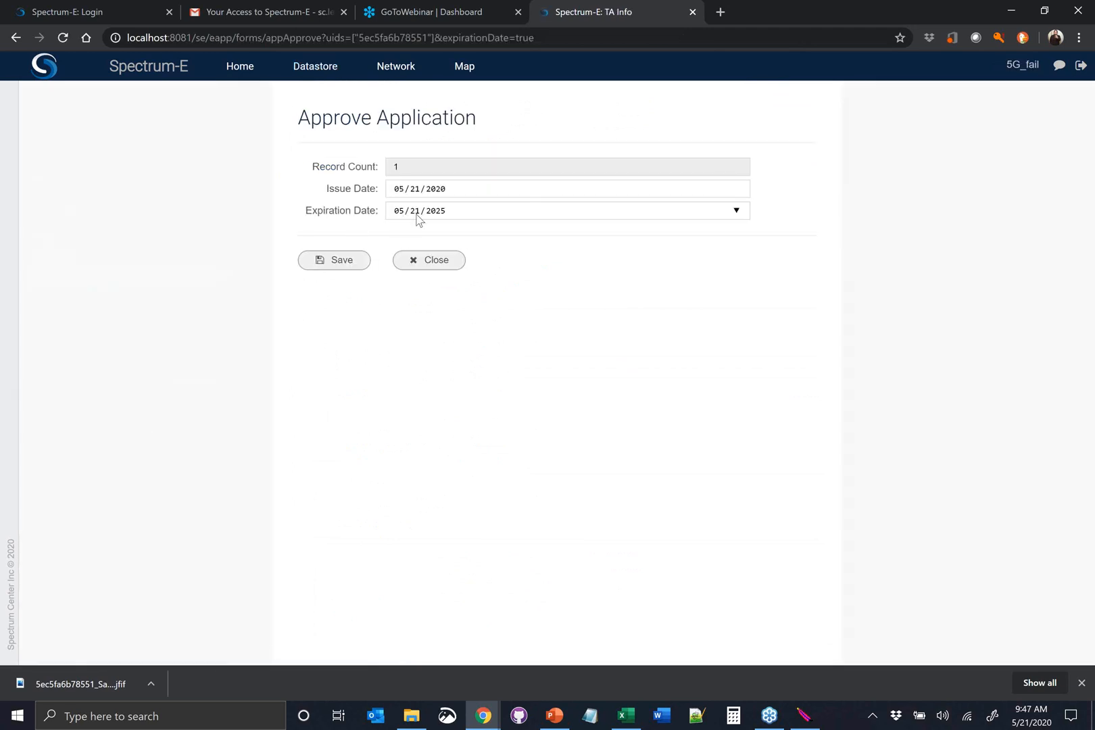
left_click(410, 262)
Approve the Note request without an expiration date, using the issue date 05/21/2020, and save the approval
left_click(342, 246)
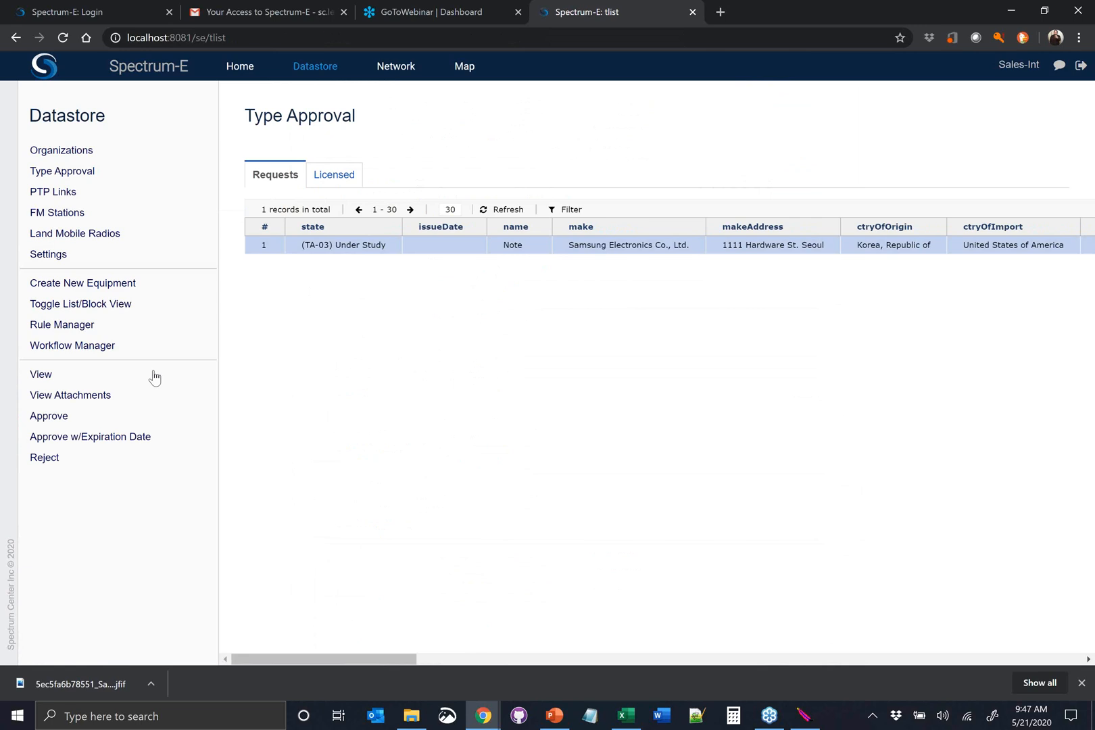
left_click(113, 420)
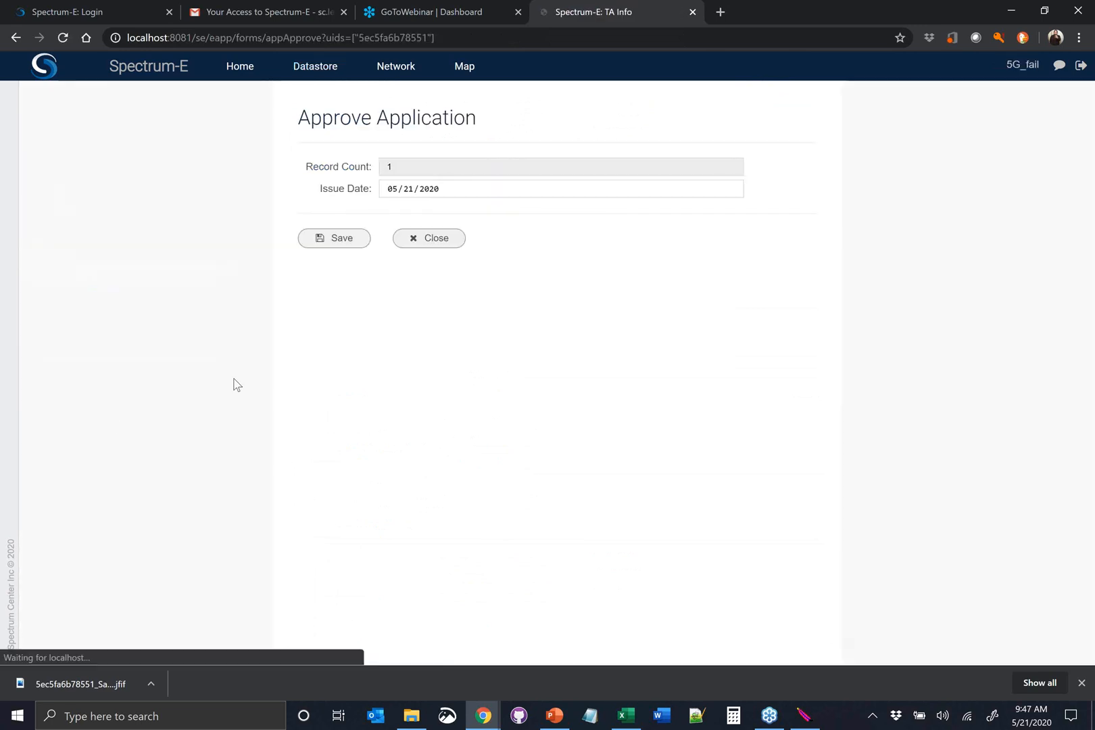
left_click(730, 187)
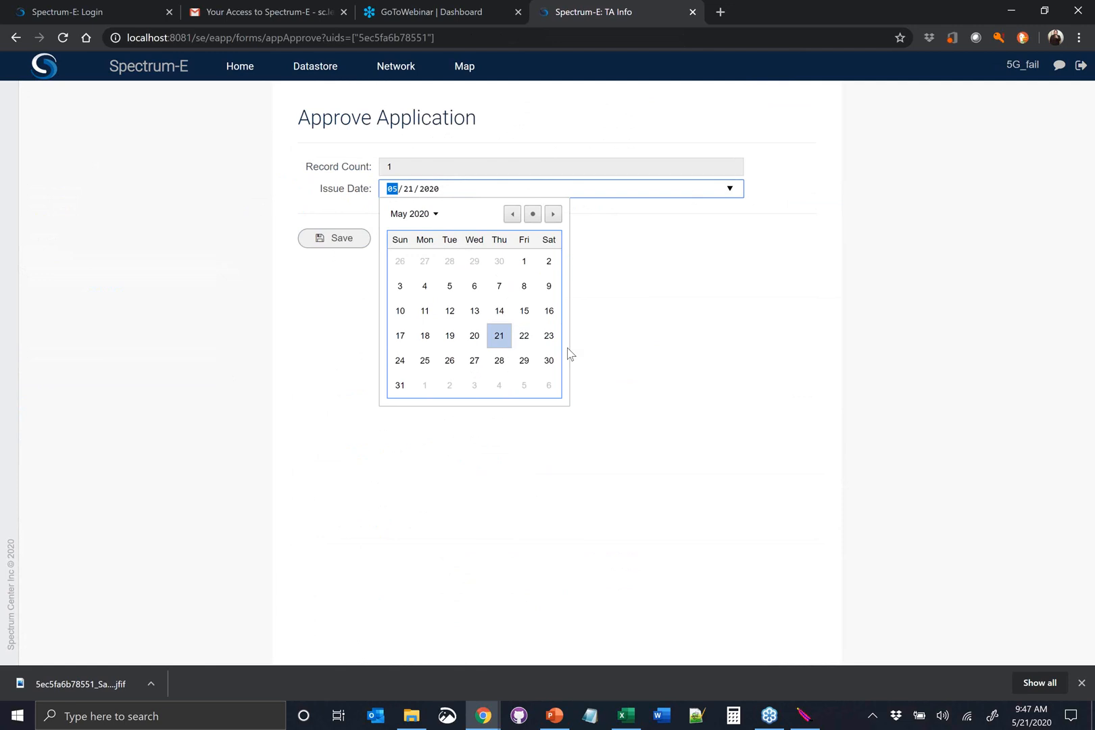
left_click(650, 330)
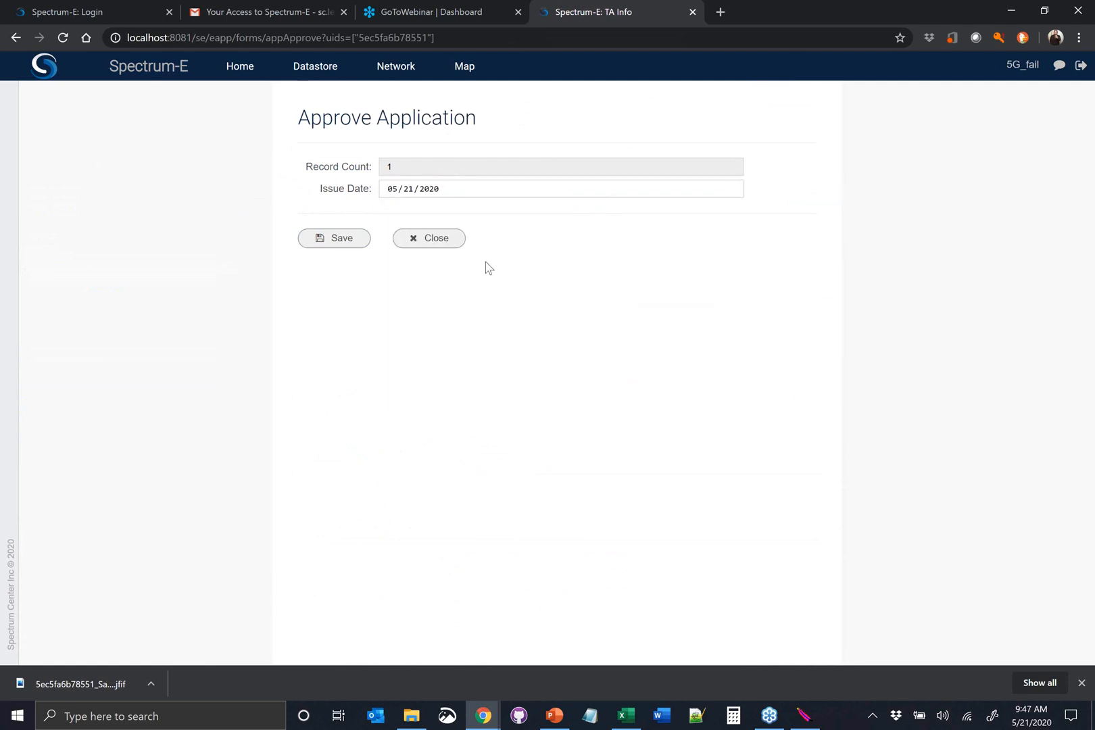
left_click(344, 247)
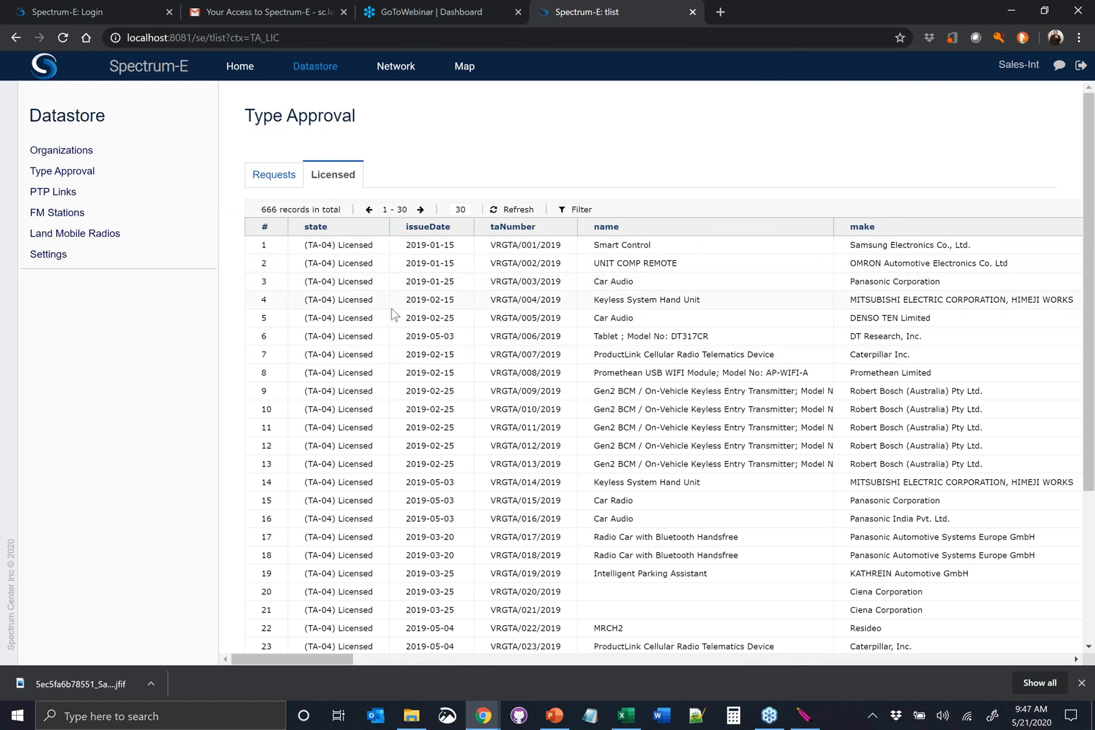
Show 666 records per page in the licensed type approval list and browse the records
scroll(393, 314, "down", 3)
scroll(419, 290, "up", 3)
double_click(460, 210)
type("666")
scroll(515, 324, "down", 9)
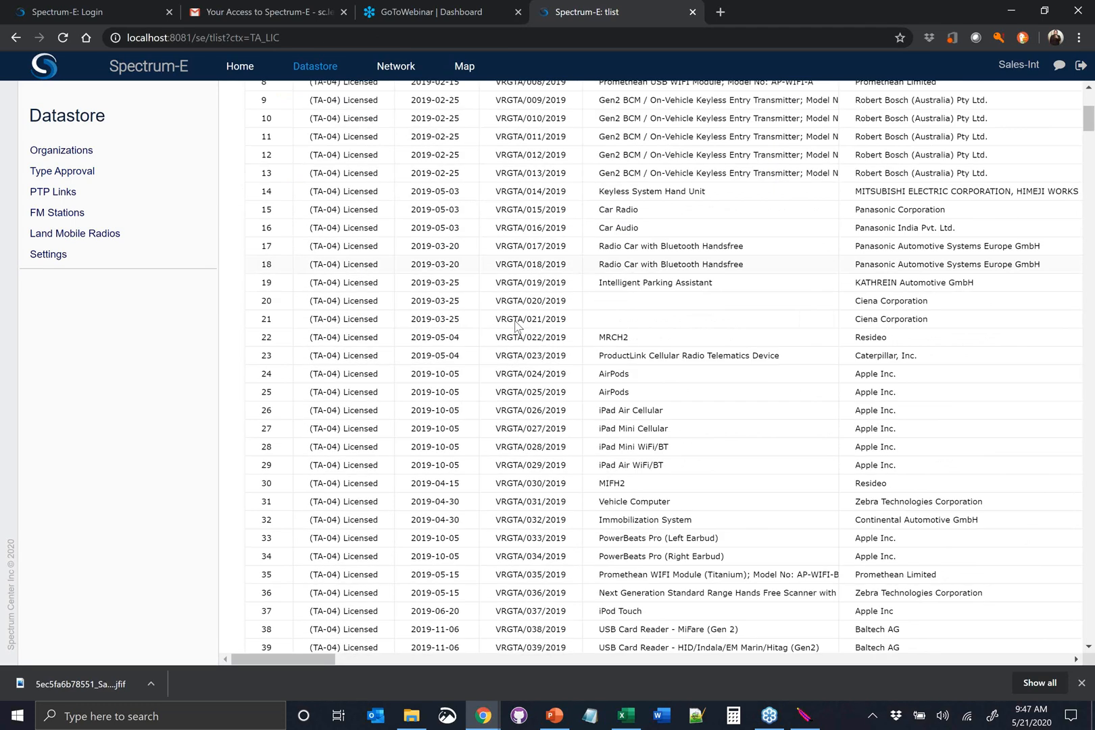
scroll(516, 319, "down", 20)
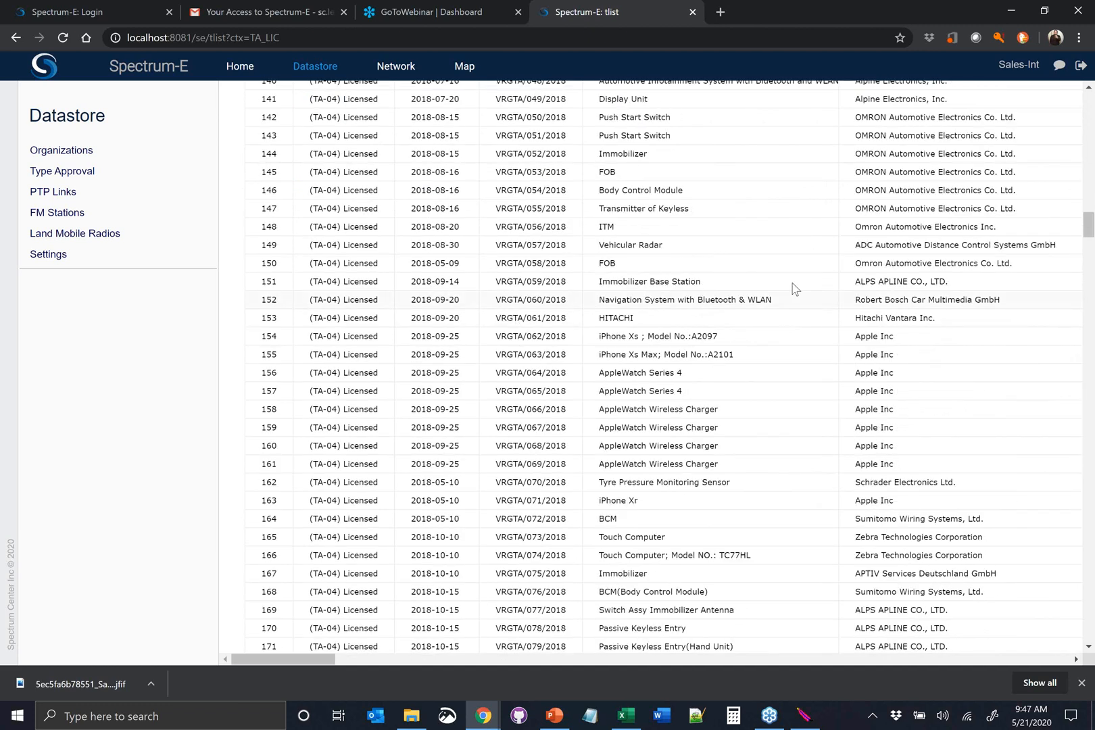
scroll(822, 238, "down", 9)
scroll(939, 220, "up", 20)
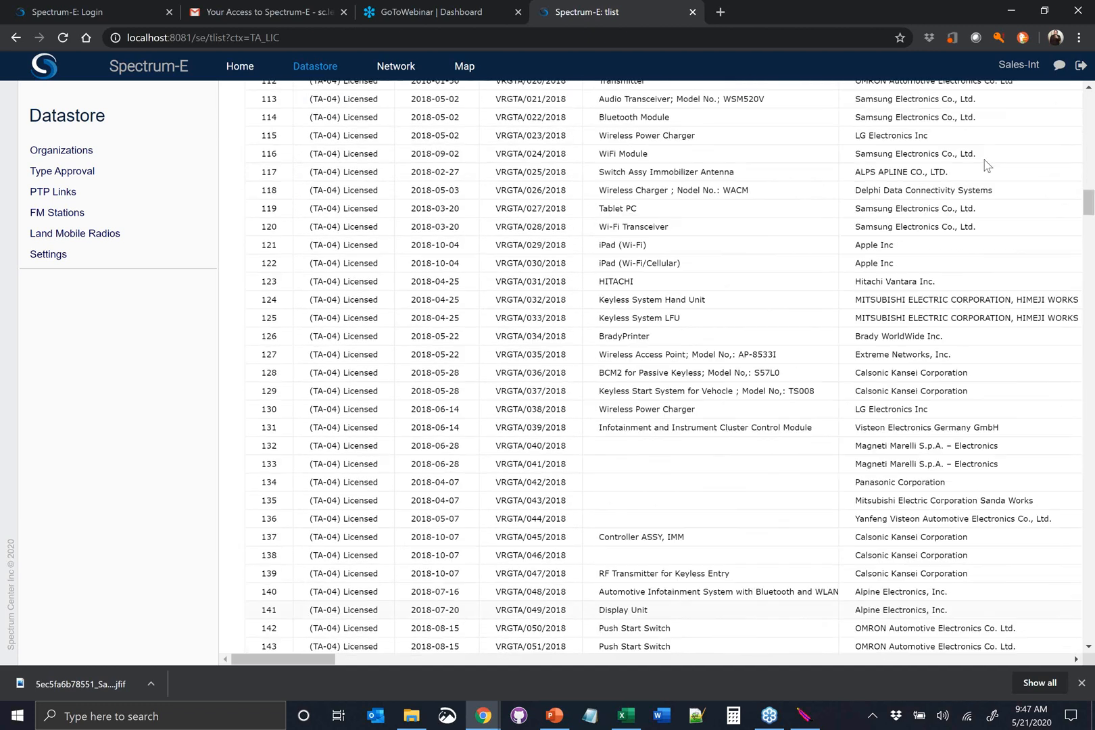
scroll(985, 165, "up", 20)
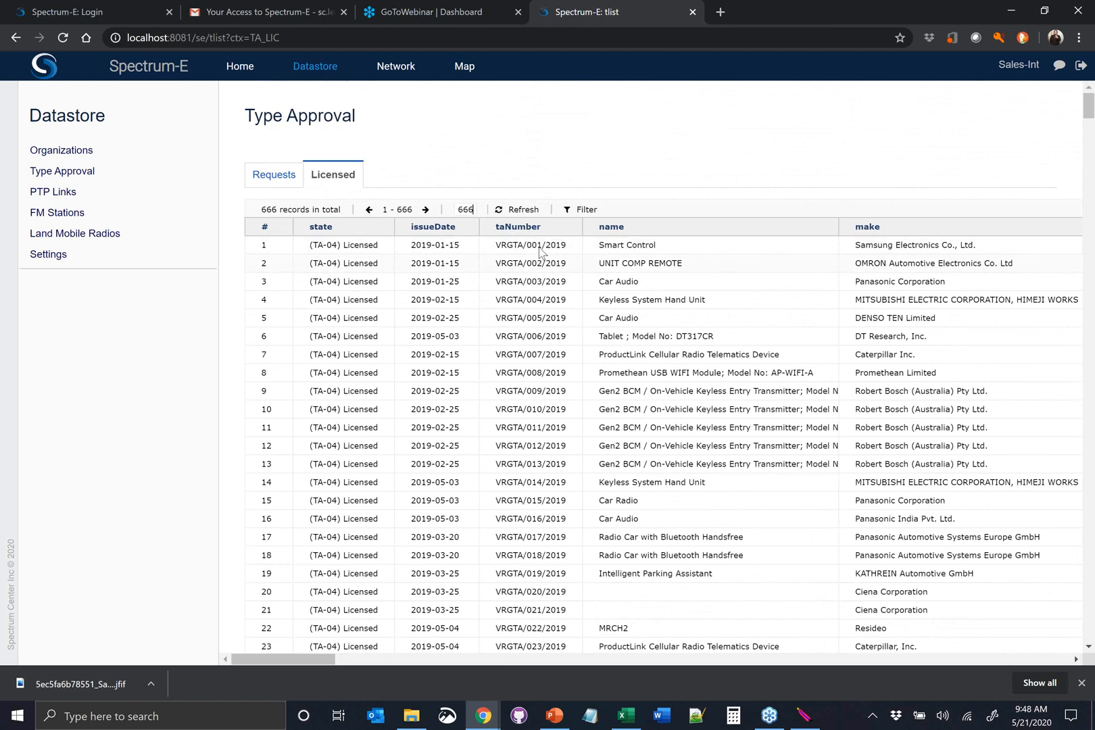
Filter the licensed type approval records by taNumber 2020
left_click(583, 210)
left_click(541, 244)
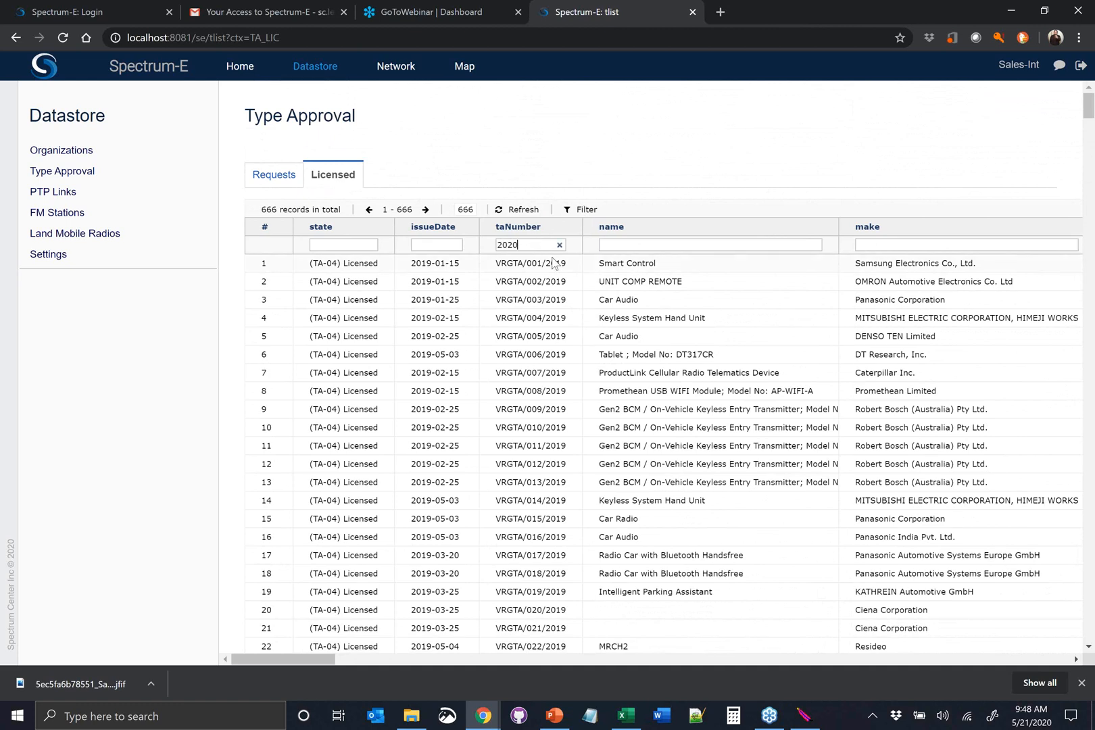
key("Return")
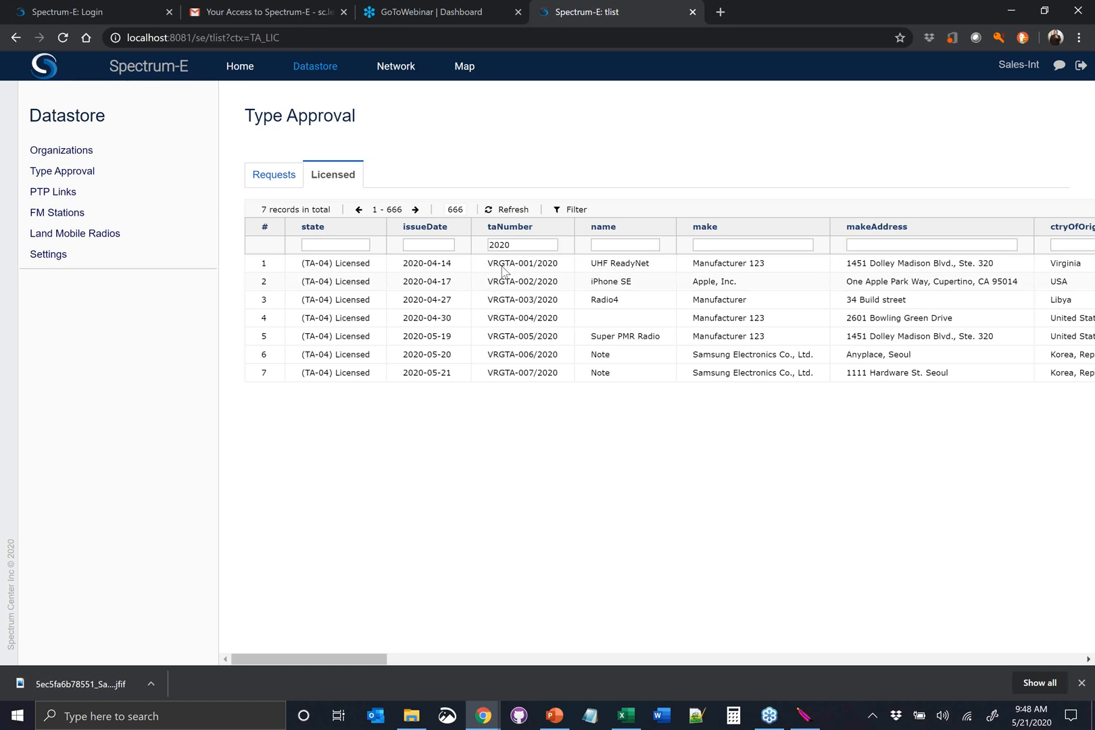
left_click(559, 373)
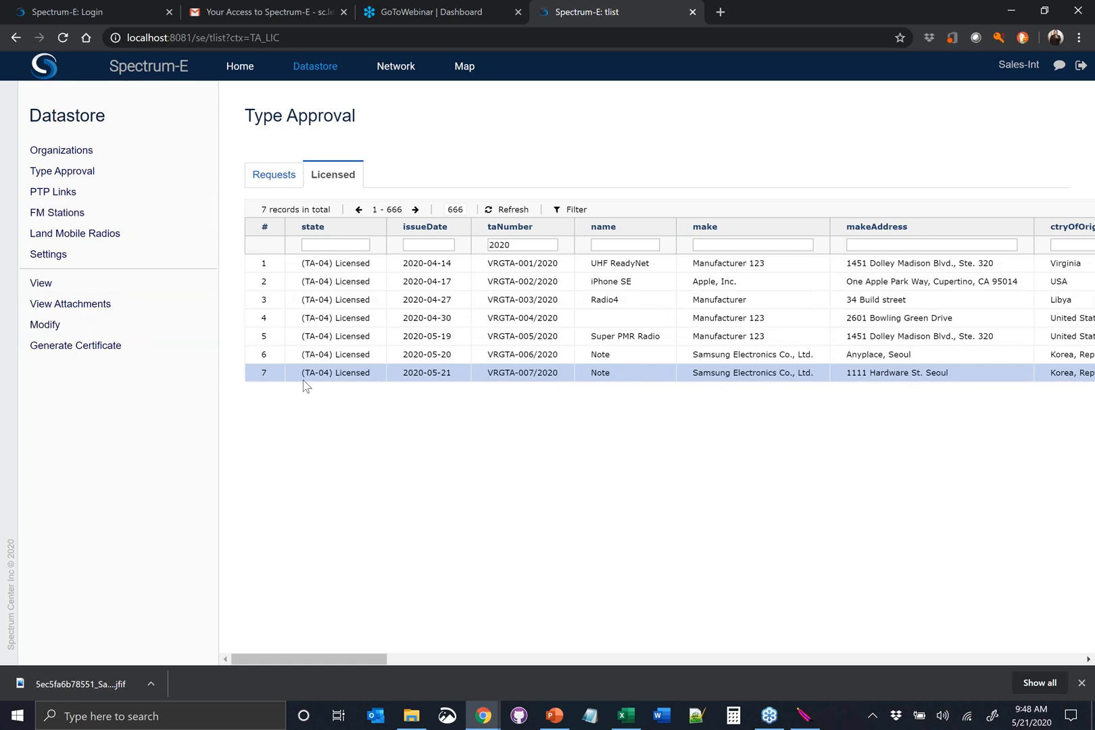
left_click(99, 347)
left_click(825, 37)
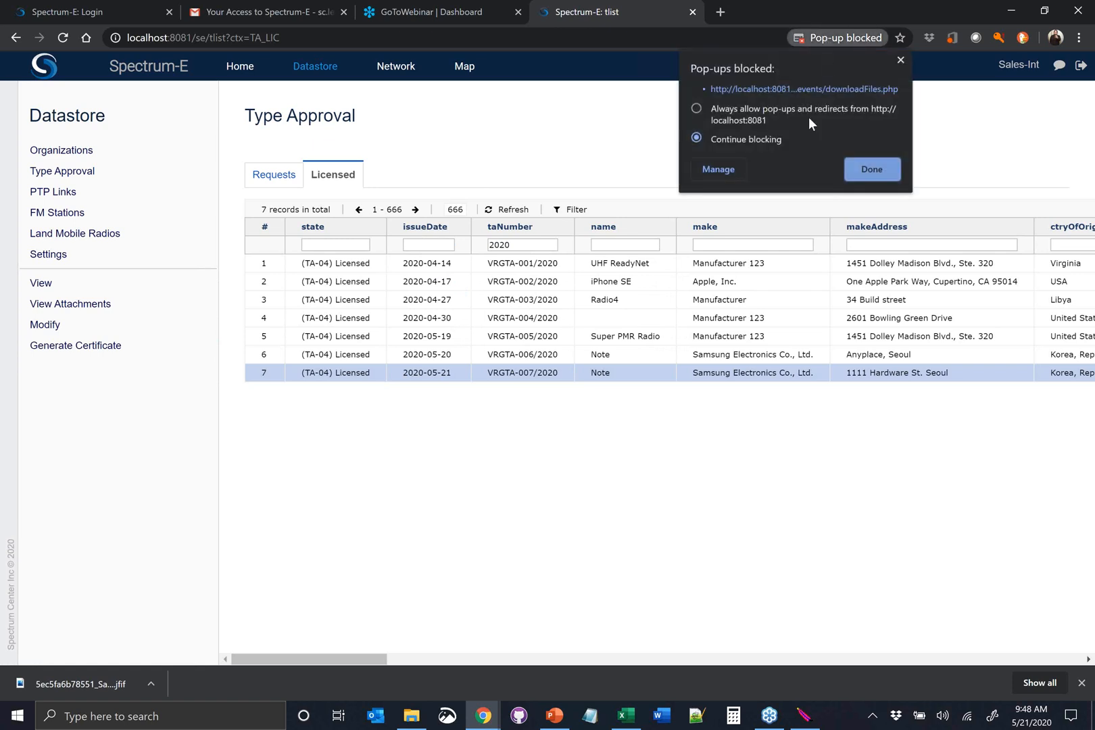
left_click(754, 112)
left_click(868, 170)
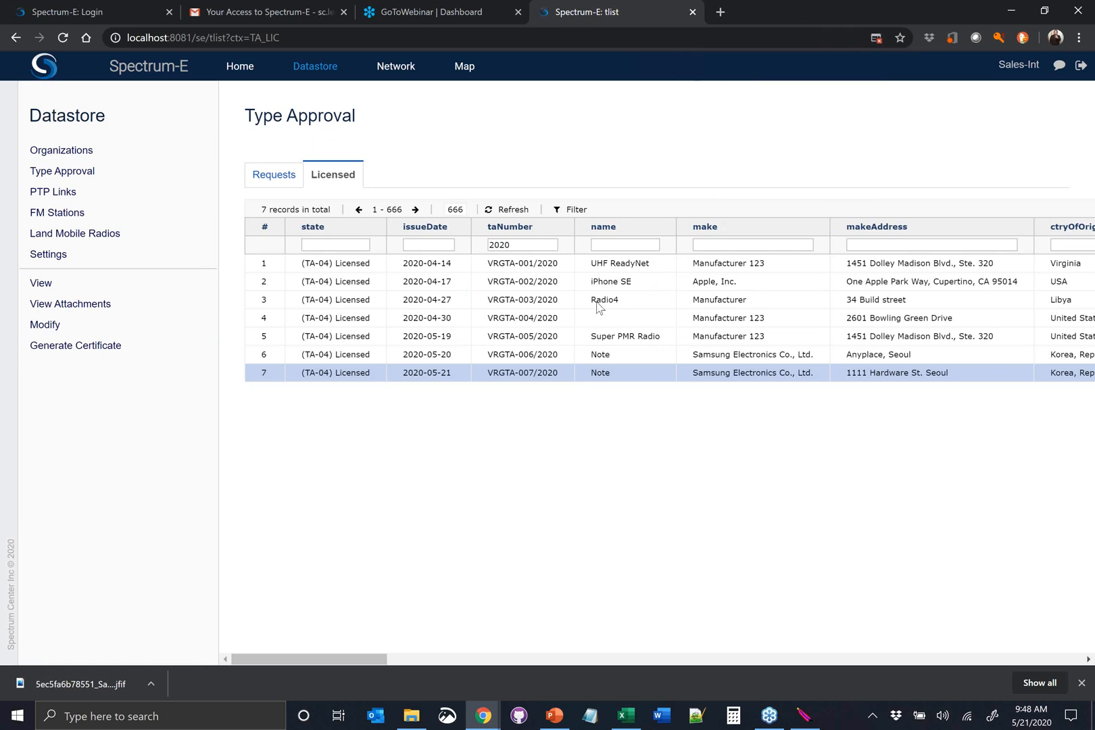
left_click(71, 346)
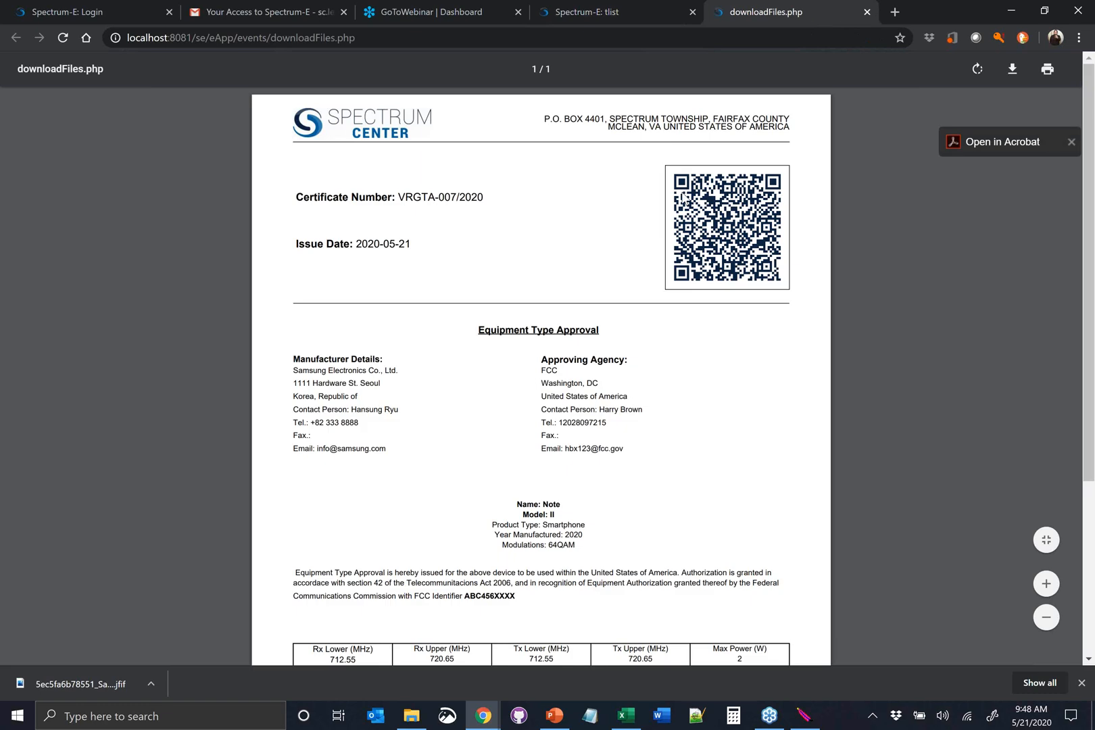
Review the Note certificate's QR code, manufacturer and agency details, frequency table and signature line, and close it
scroll(514, 230, "down", 1)
scroll(468, 216, "up", 1)
scroll(534, 284, "down", 1)
scroll(527, 289, "up", 1)
scroll(525, 302, "down", 1)
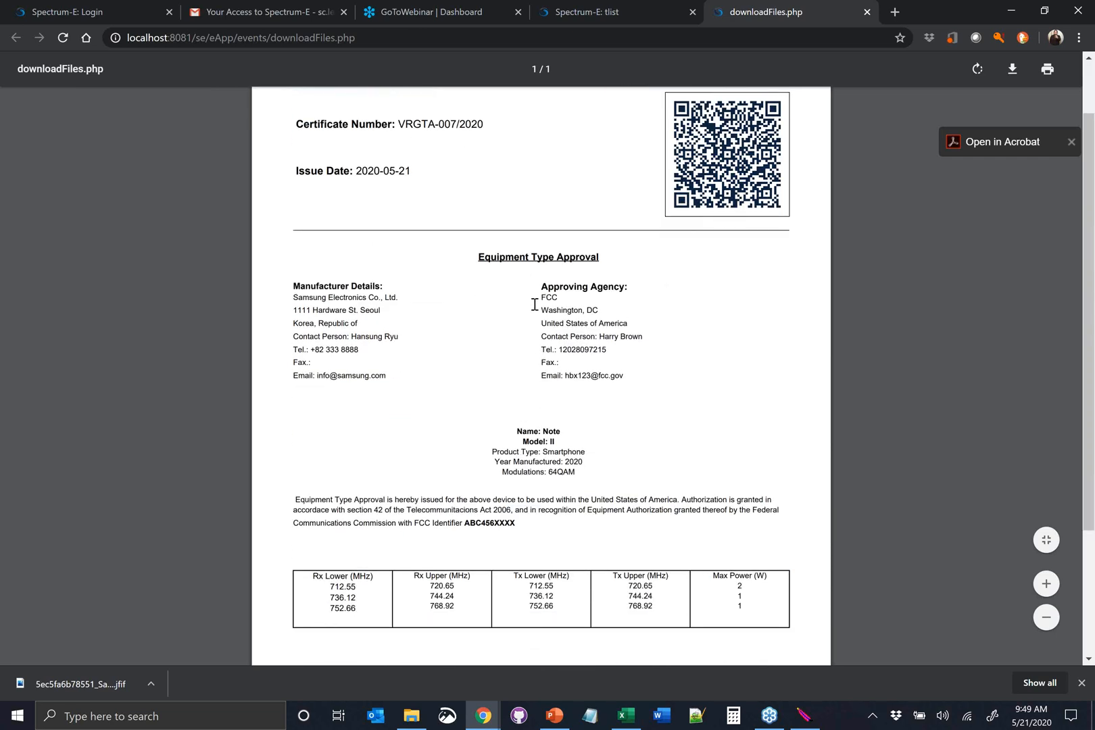
scroll(524, 315, "down", 1)
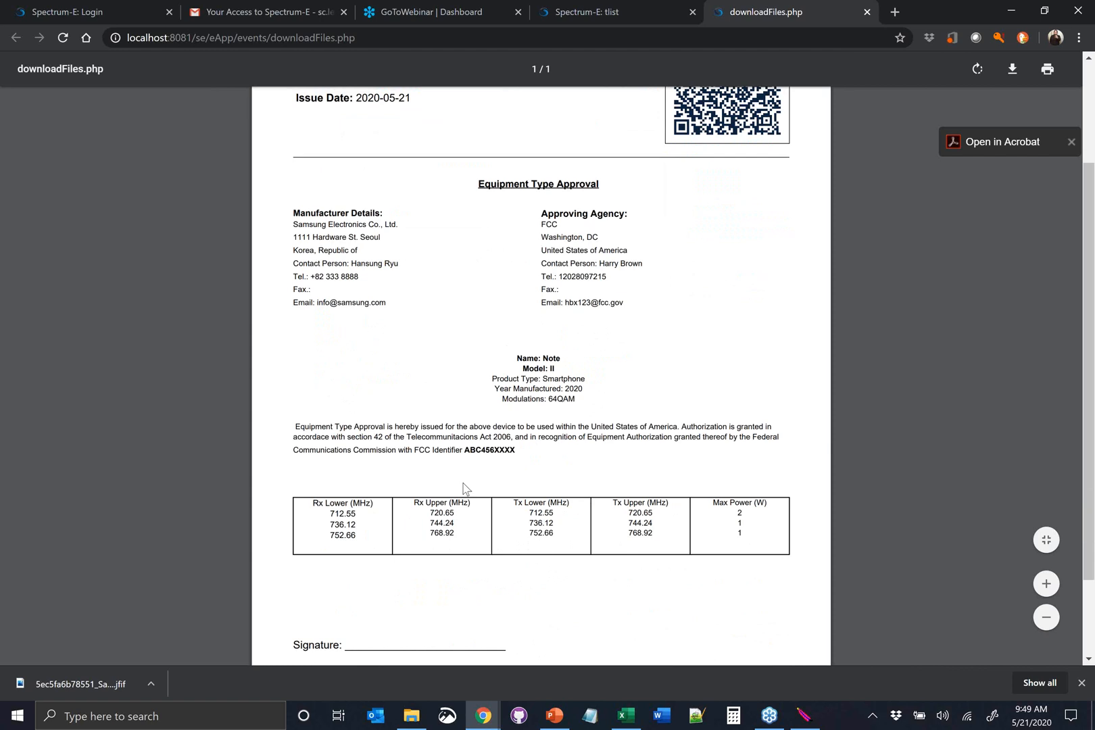
scroll(467, 484, "down", 1)
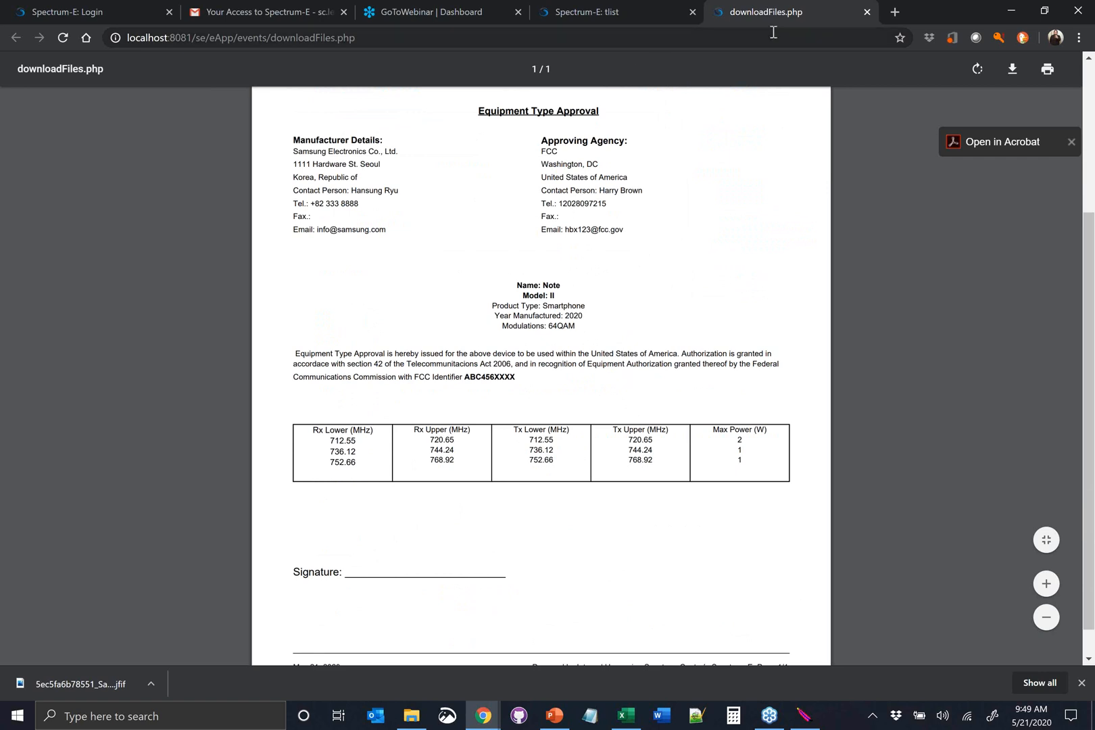
left_click(866, 12)
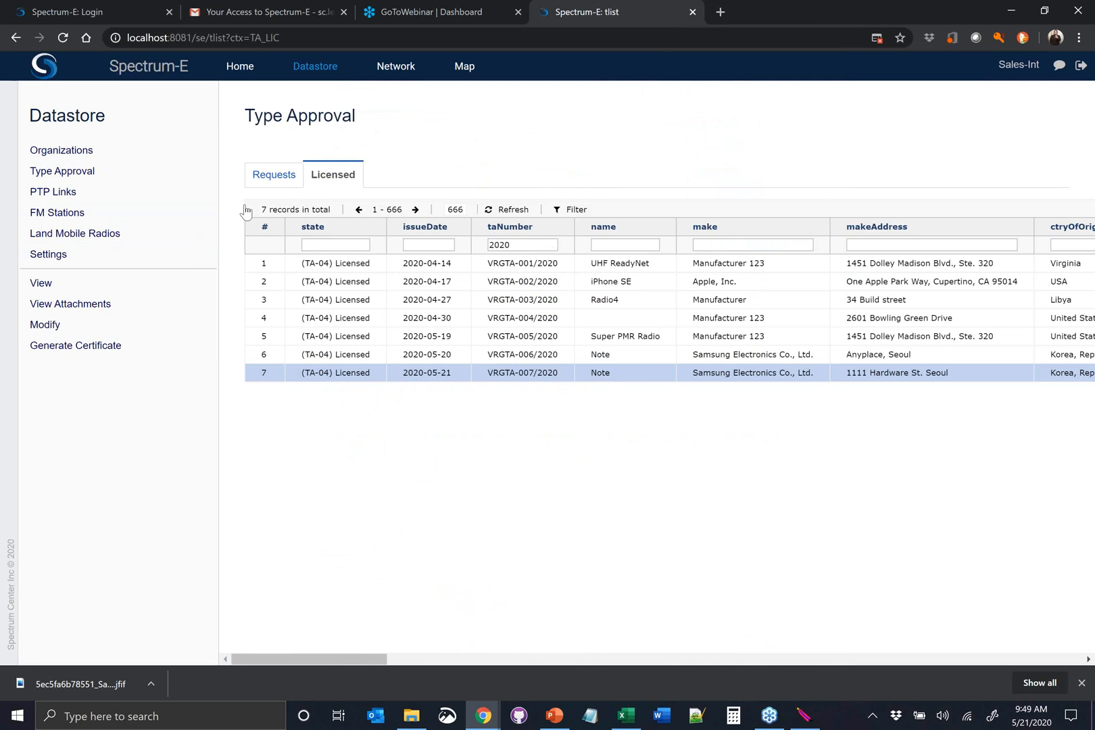
Open the Equipment Type Approval Certificate template from the Template Manager for editing
left_click(101, 260)
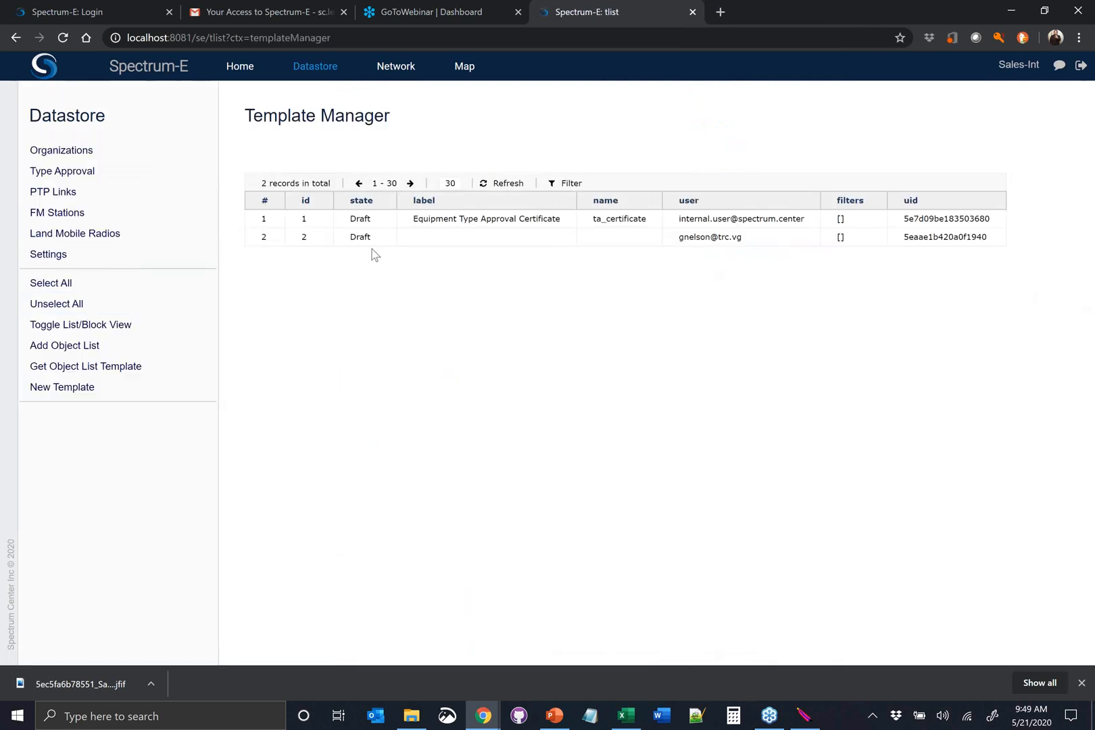
left_click(490, 219)
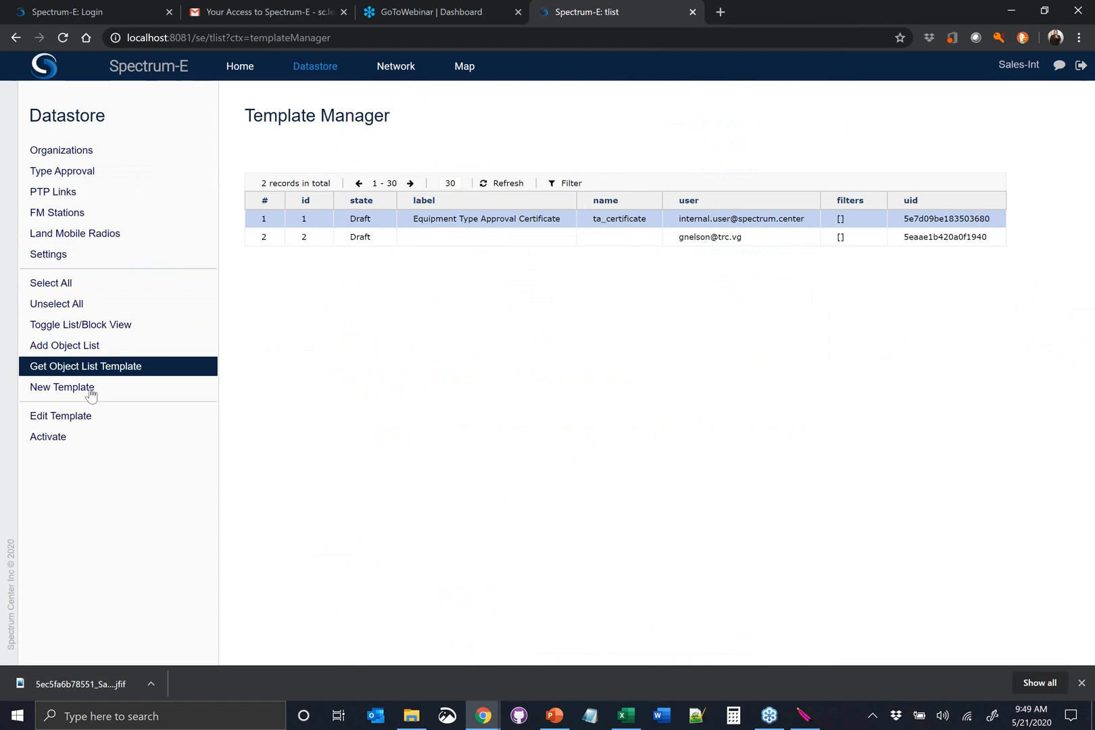
left_click(78, 421)
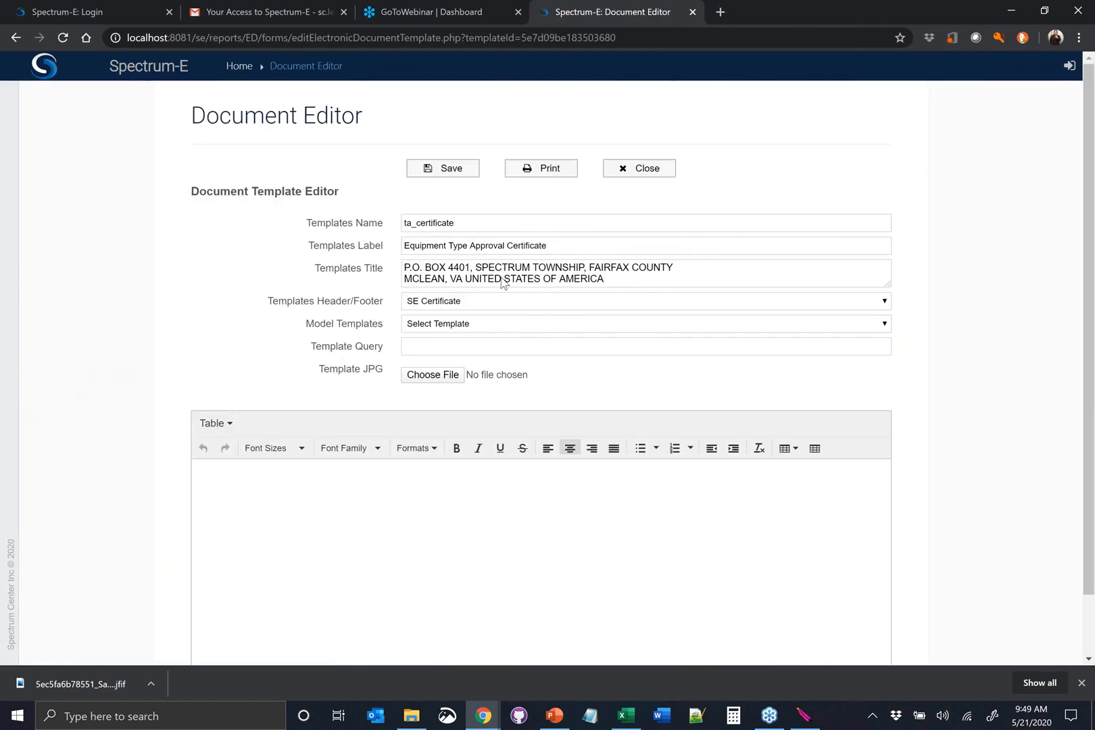
Inspect the certificate template's settings, including the available header/footer and model template options, without changing them
scroll(534, 306, "down", 1)
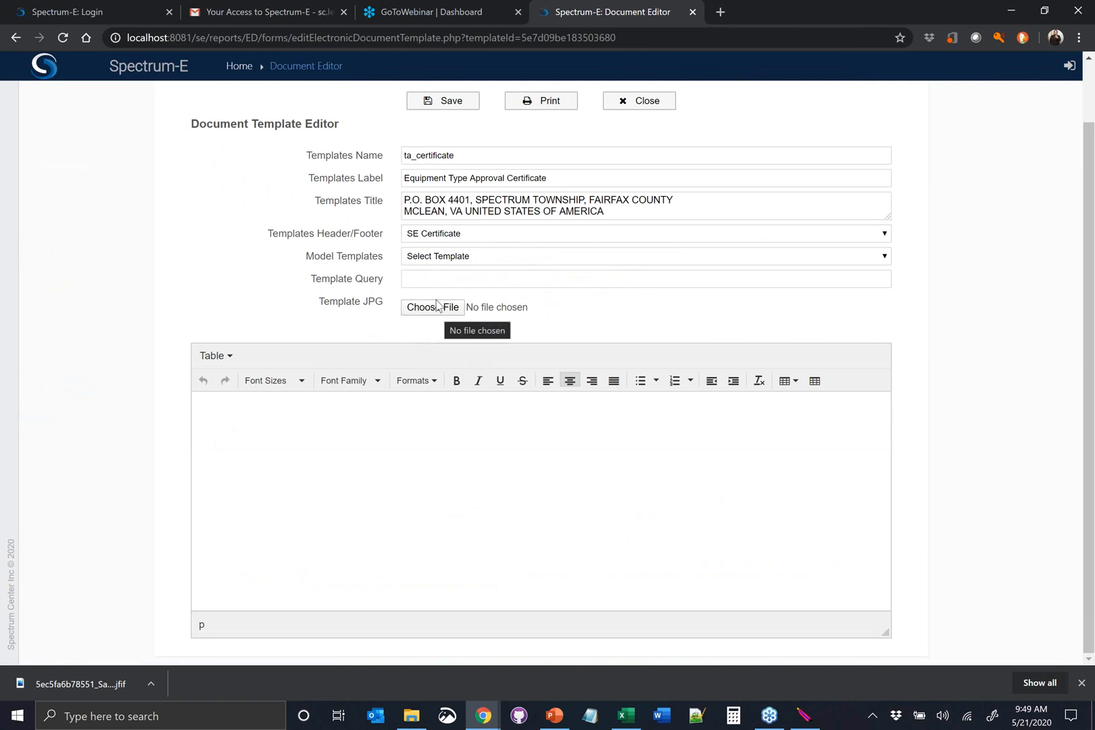
scroll(501, 244, "up", 1)
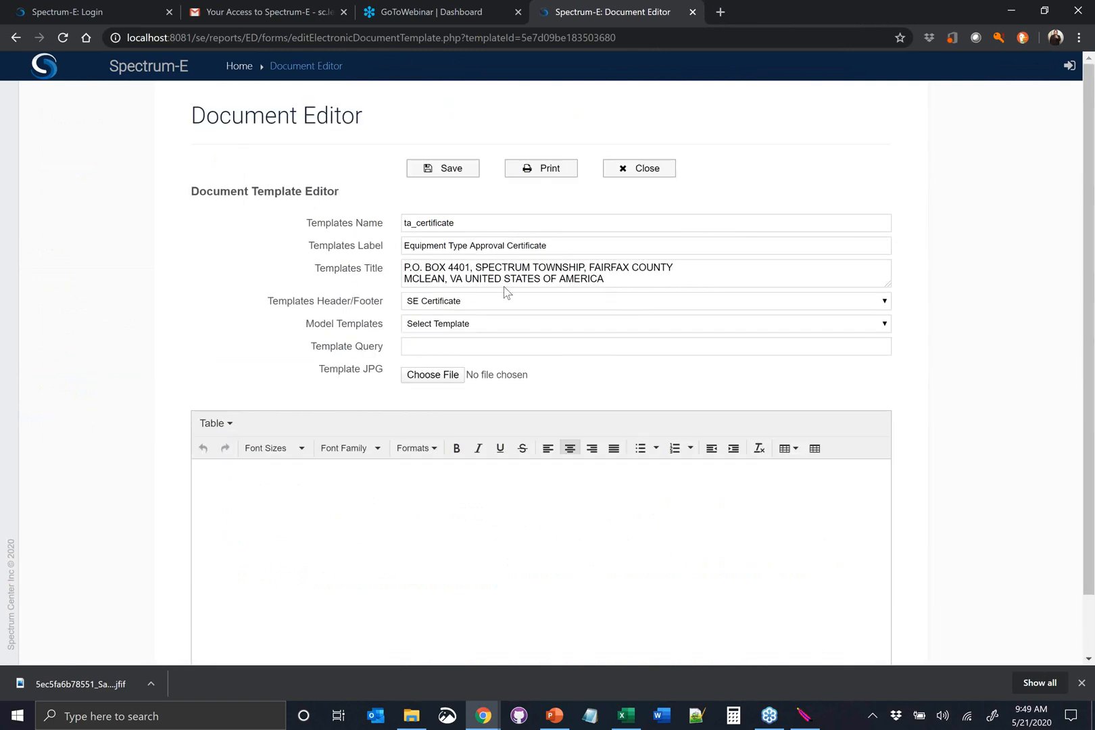
left_click(530, 303)
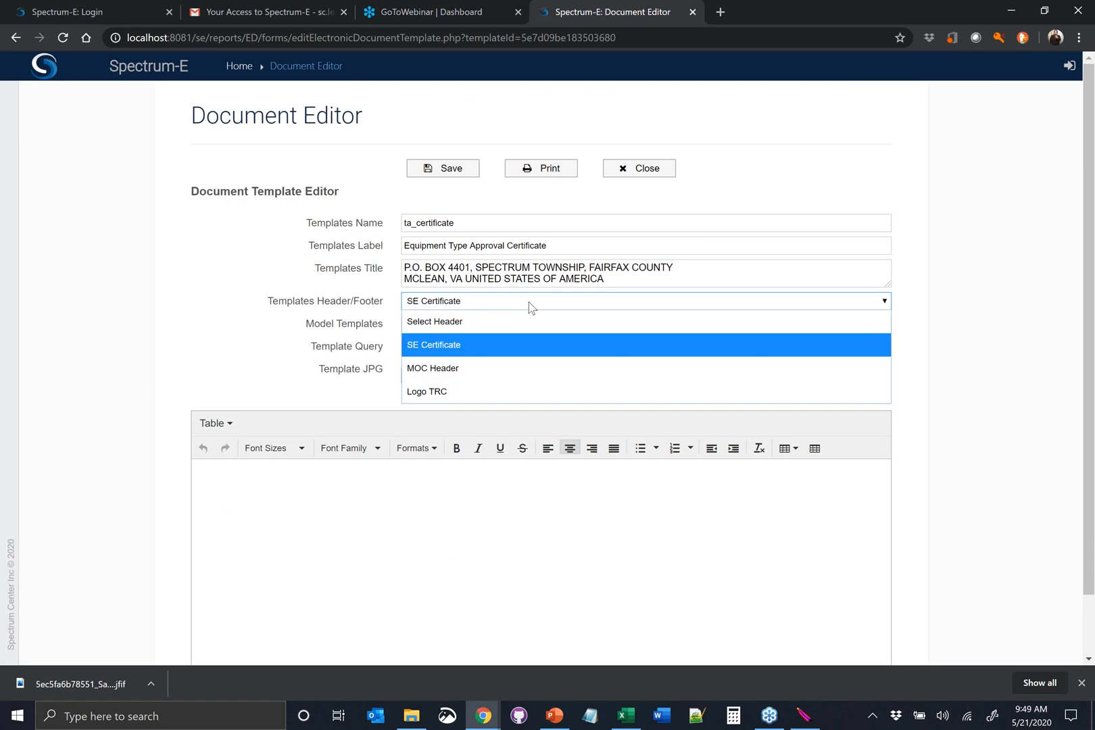
left_click(529, 307)
left_click(529, 308)
left_click(968, 345)
left_click(795, 326)
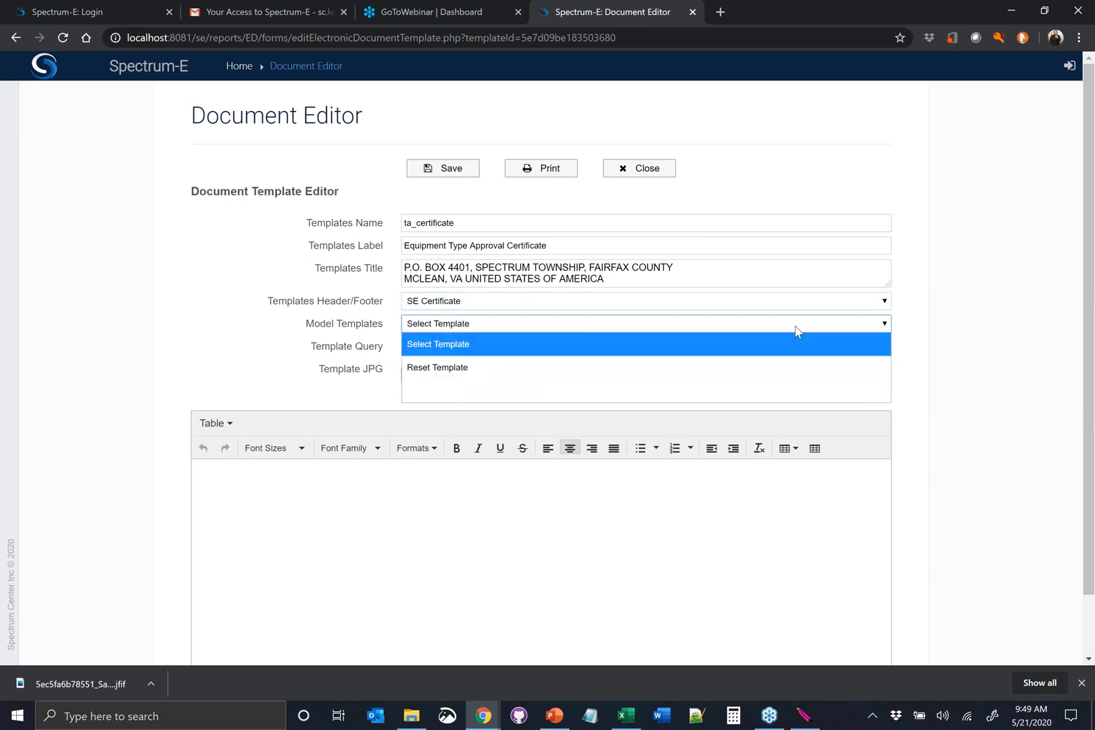
left_click(1015, 312)
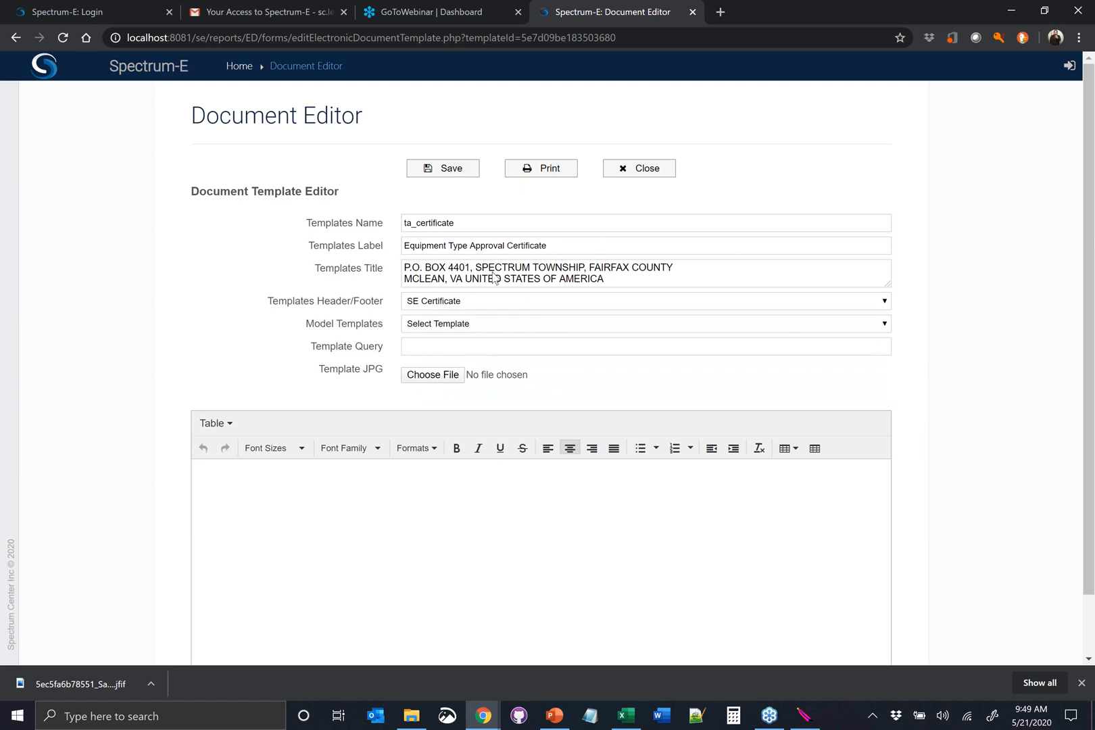
Examine the certificate template's body, including its variable fields, authorization paragraph and frequency table placeholders
scroll(494, 278, "down", 1)
scroll(511, 288, "up", 1)
left_click(489, 492)
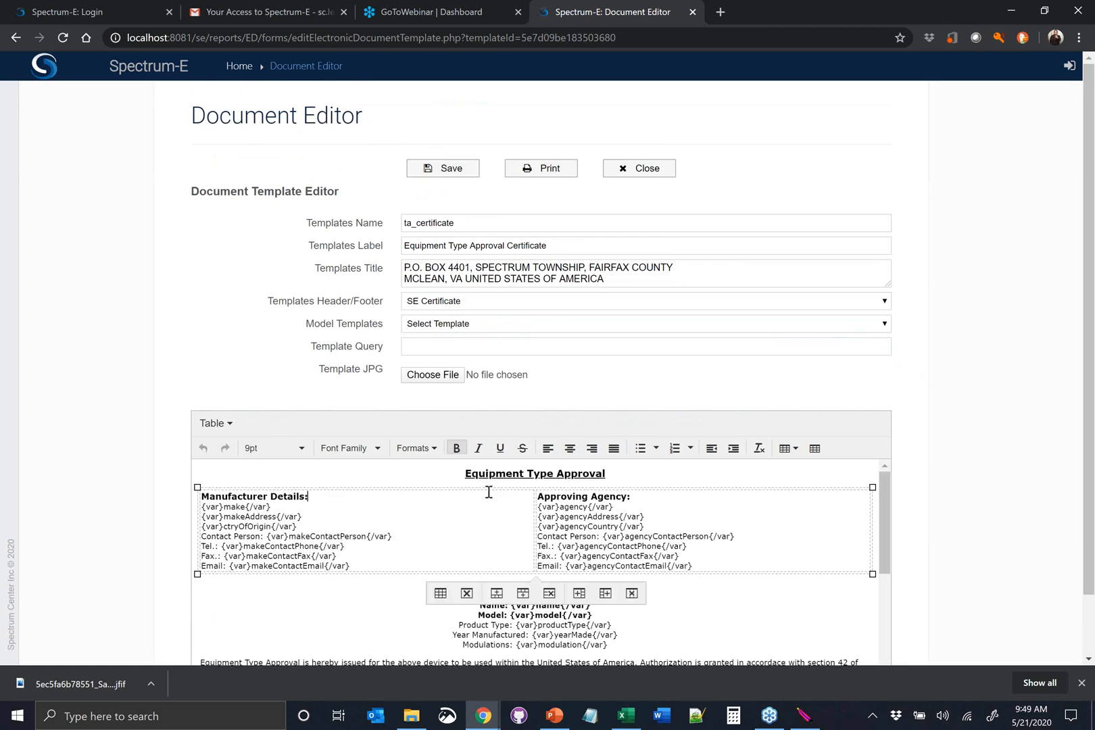
scroll(533, 494, "down", 3)
scroll(905, 509, "down", 1)
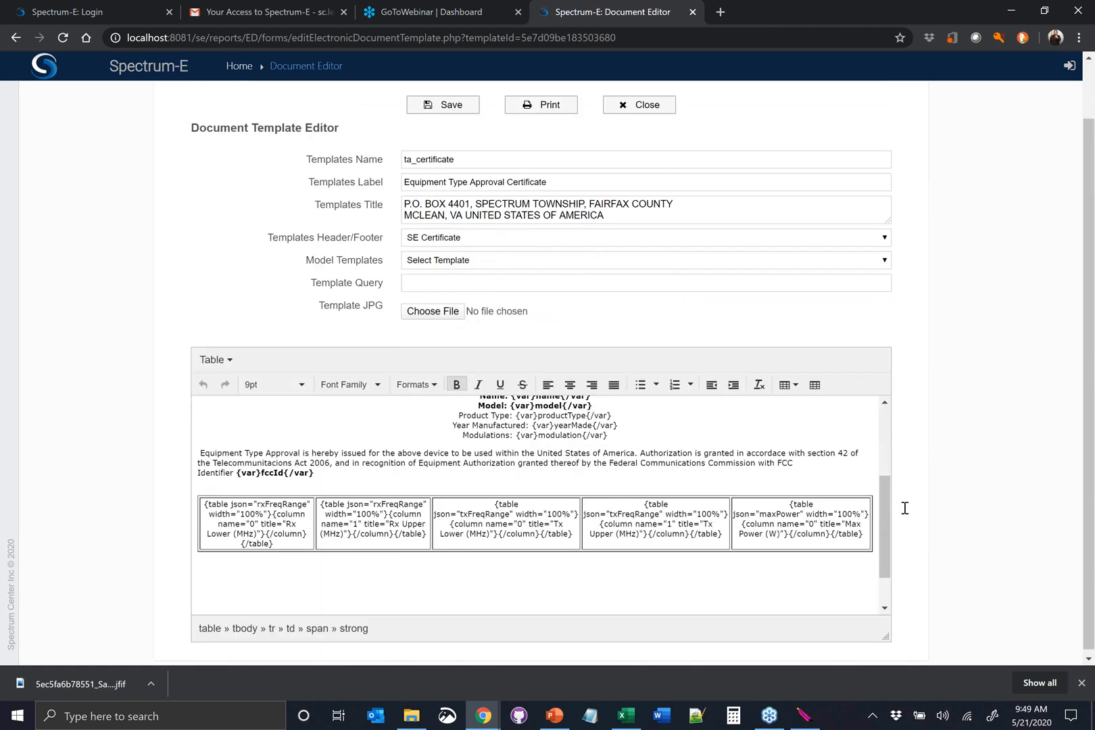
left_click(342, 470)
left_click_drag(346, 459, 441, 460)
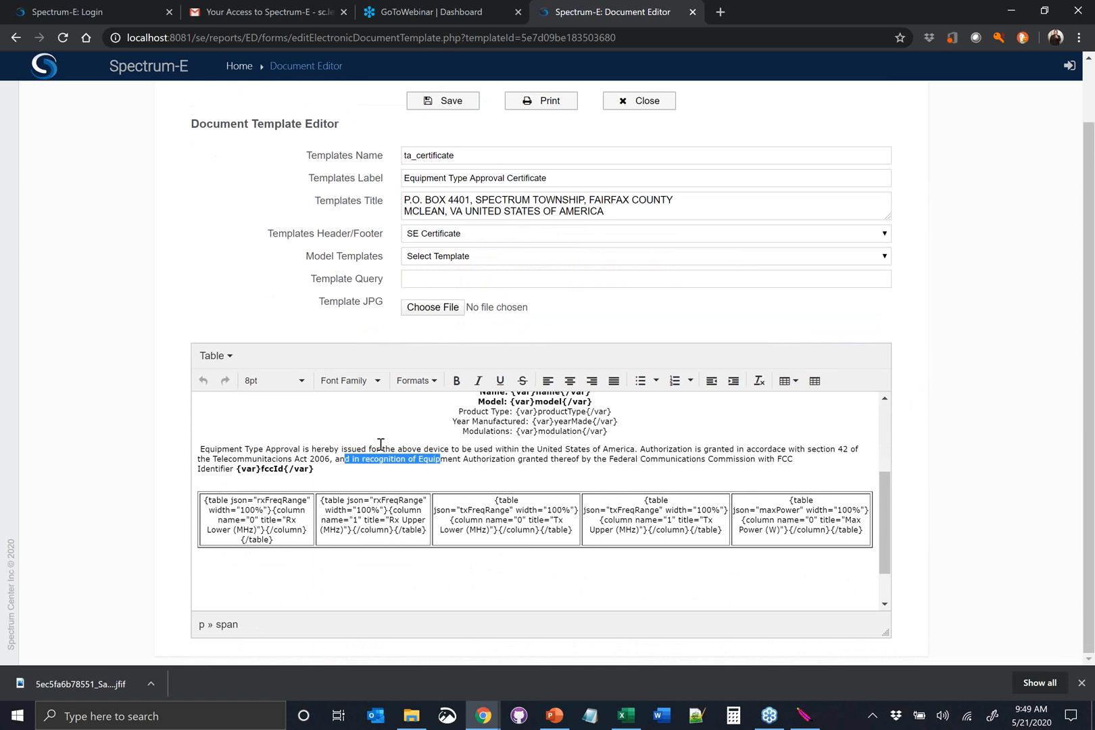
scroll(592, 467, "up", 4)
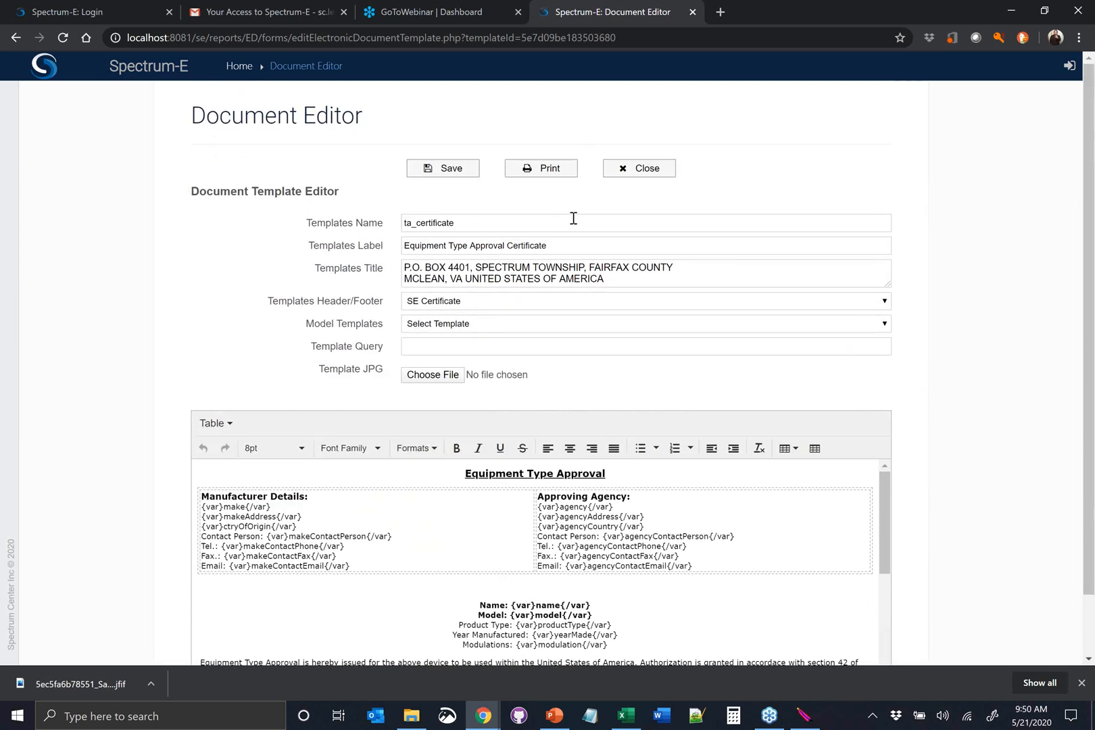
Preview the certificate template as a printed PDF, look through it, and close the preview
left_click(550, 173)
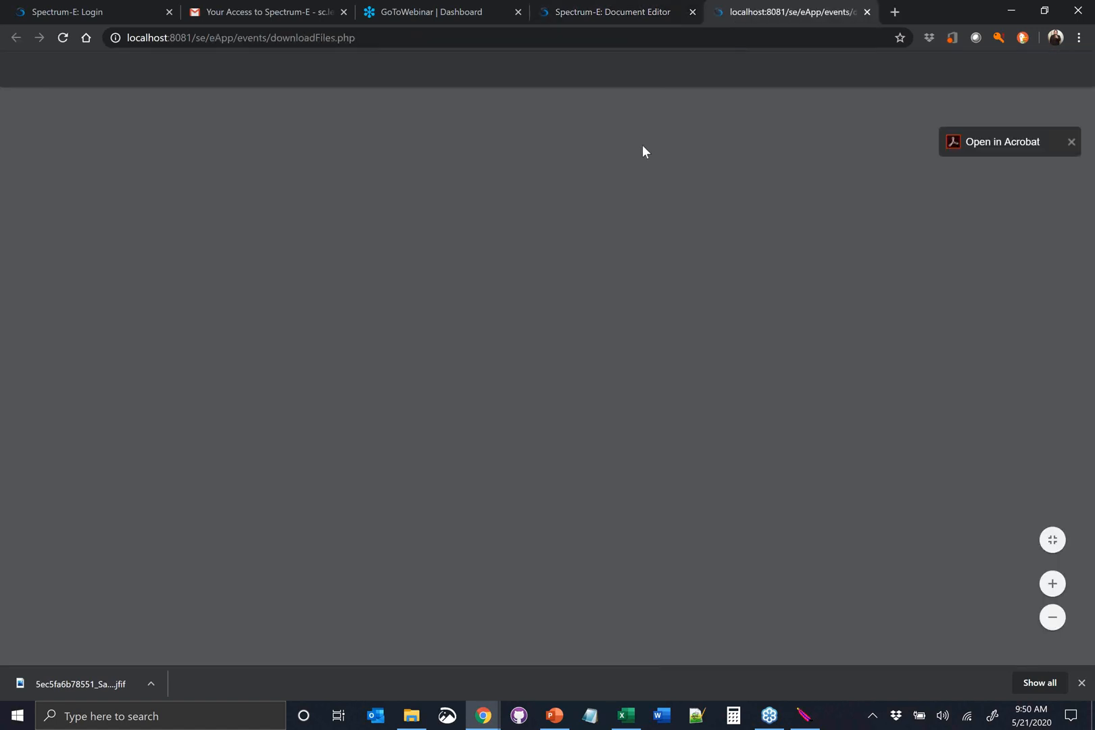
scroll(567, 433, "down", 3)
scroll(572, 424, "up", 3)
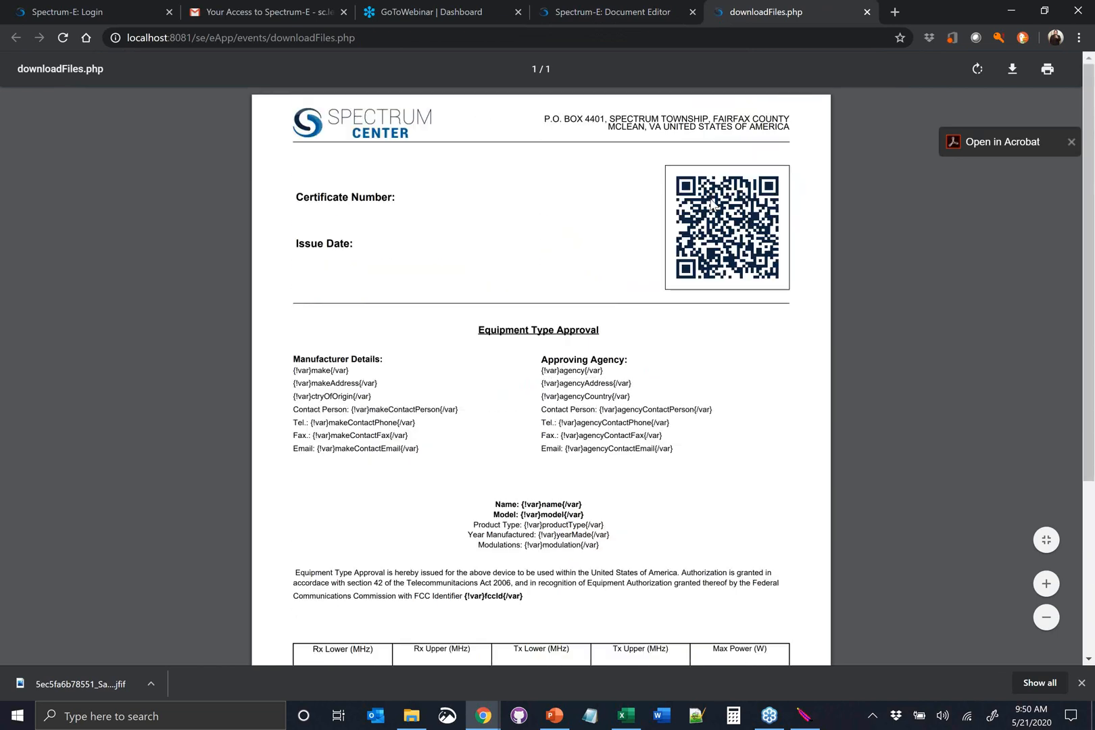
left_click(867, 12)
Look over the certificate template's text and table placeholders again, and close the editor without saving
scroll(547, 487, "down", 2)
scroll(608, 543, "down", 4)
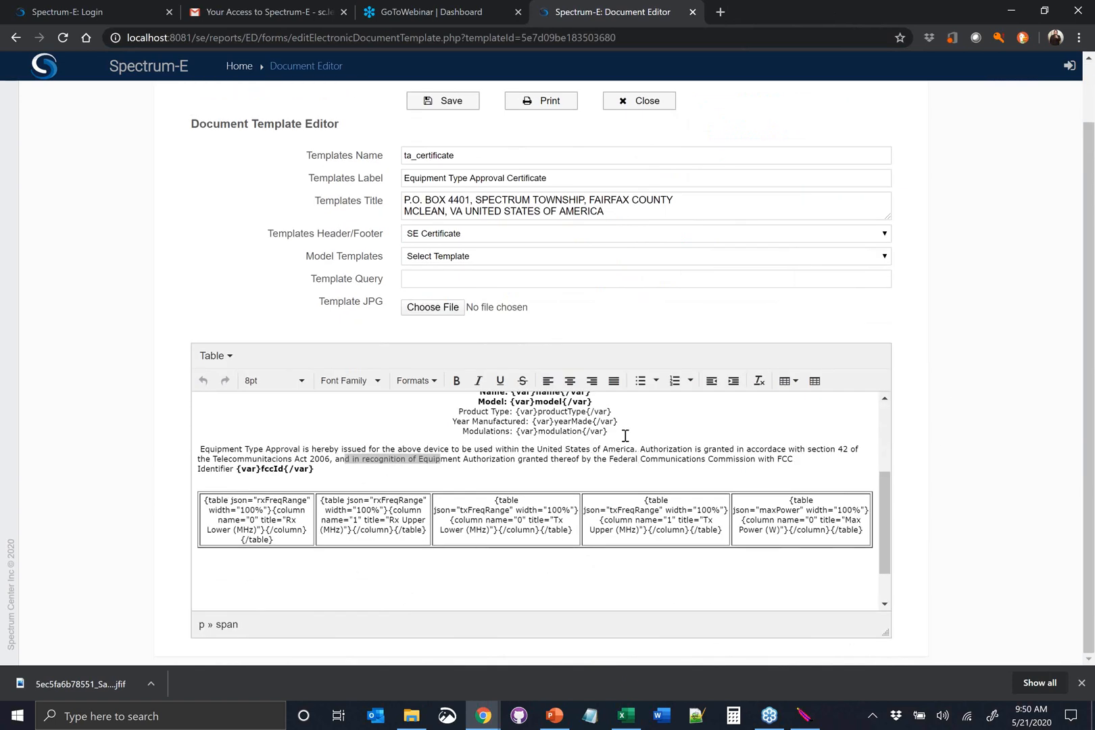
scroll(602, 441, "up", 3)
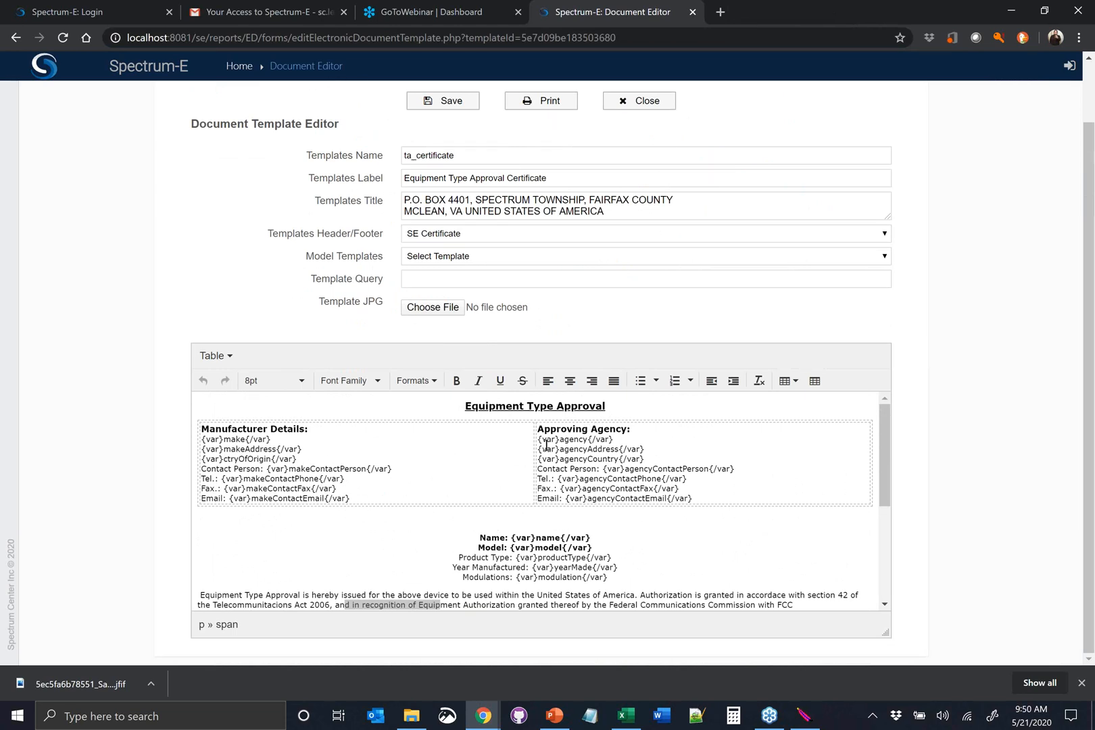
scroll(531, 445, "up", 1)
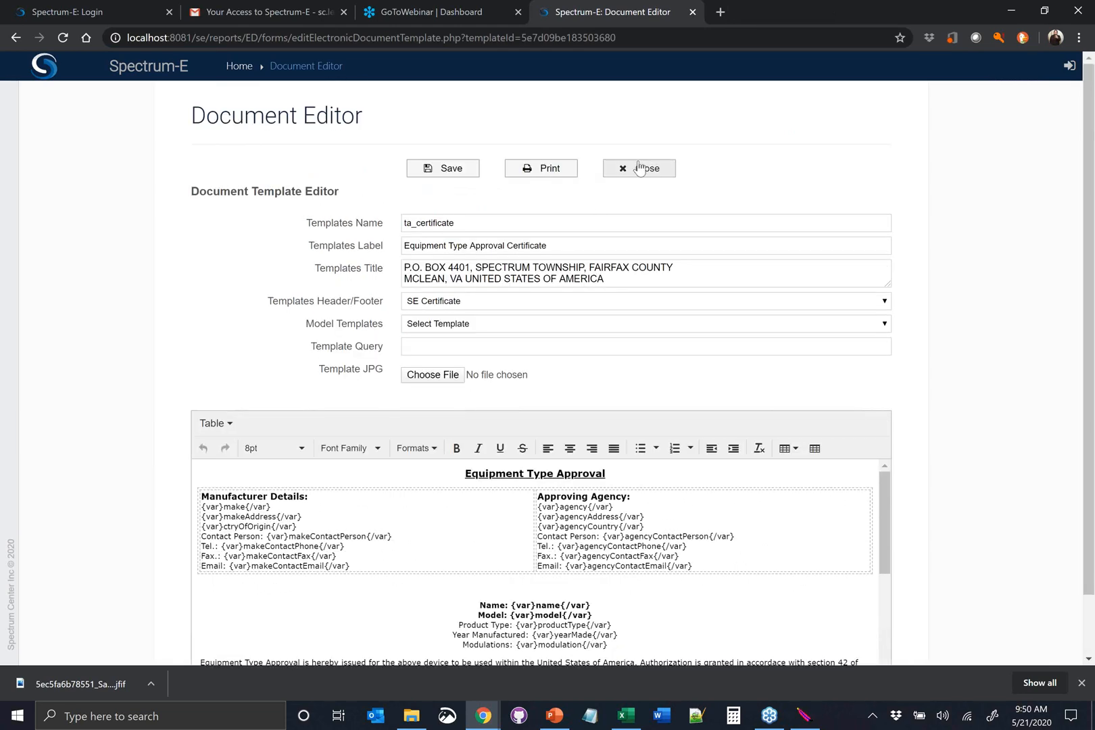
left_click(640, 169)
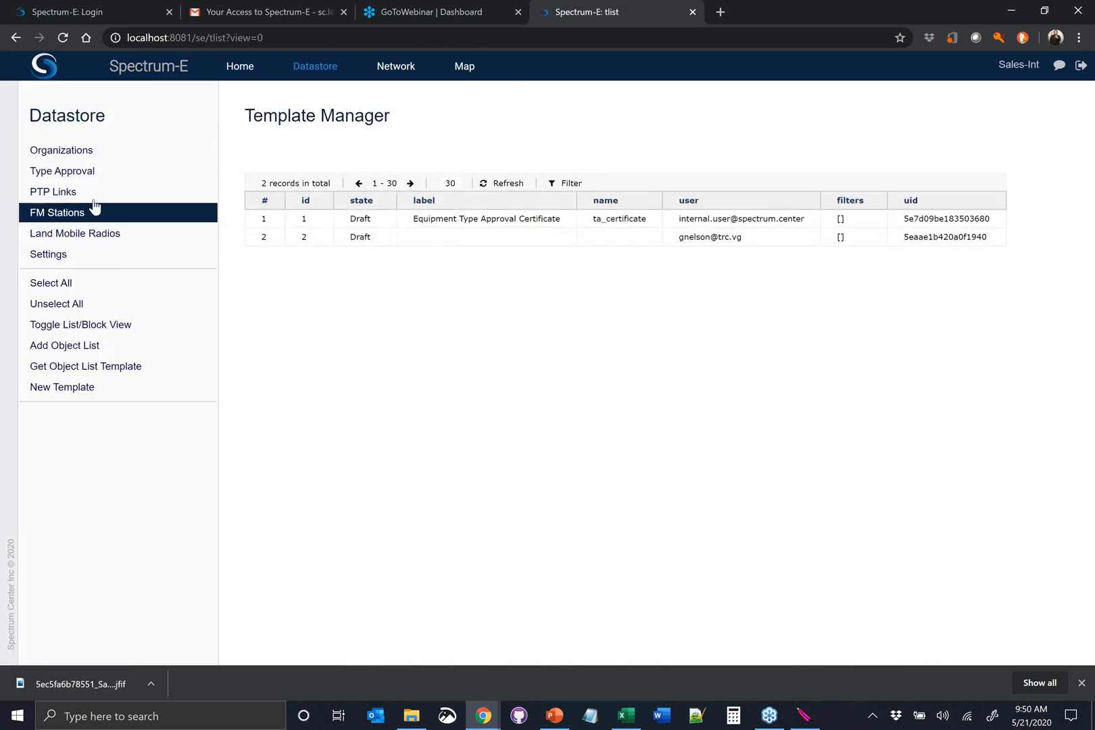
Generate the certificate for the licensed Samsung Note type approval record issued 2020-05-21
left_click(101, 176)
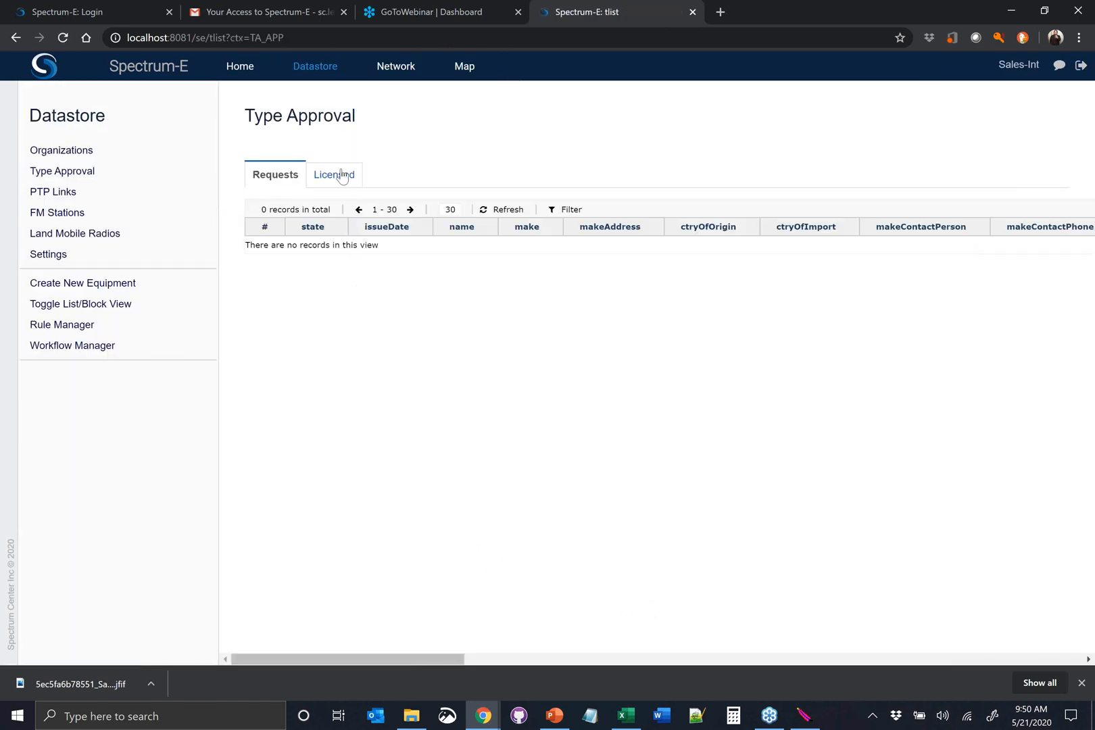
left_click(343, 175)
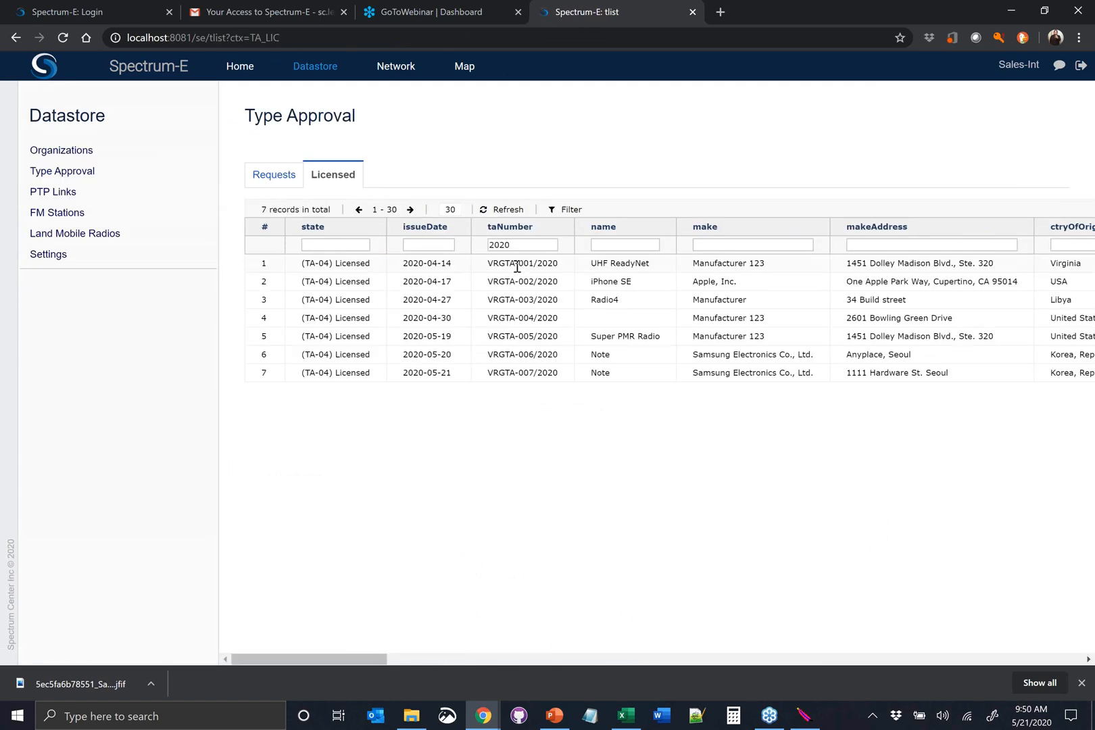
left_click(559, 372)
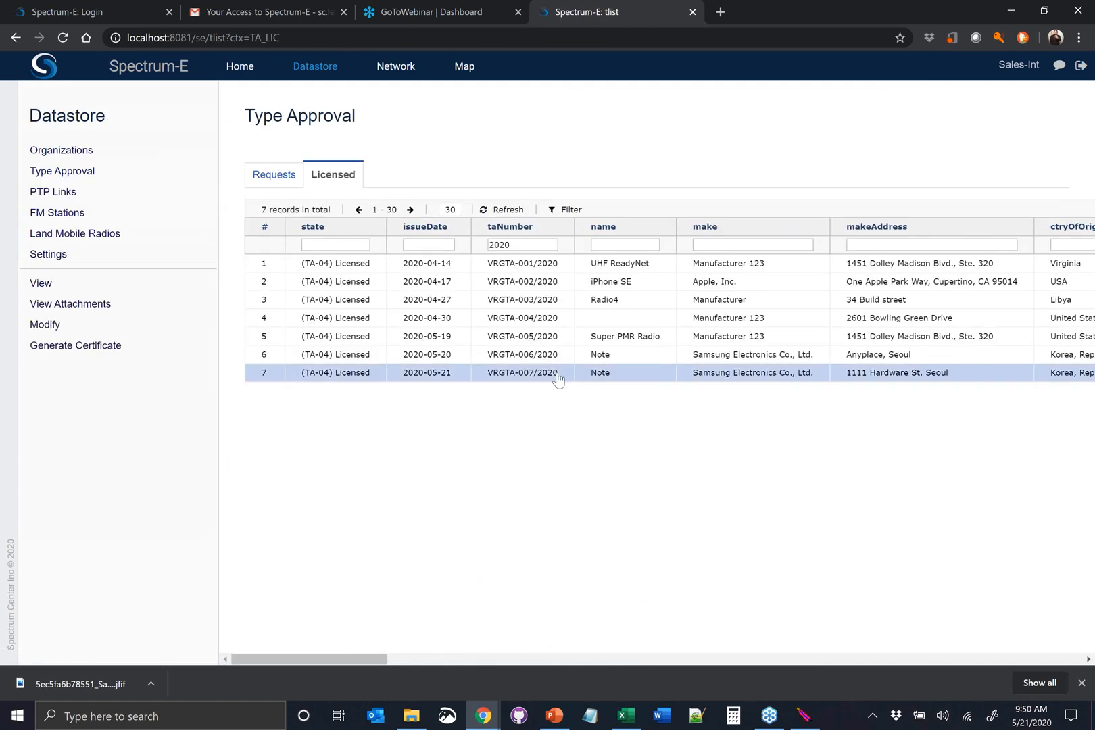
left_click(137, 347)
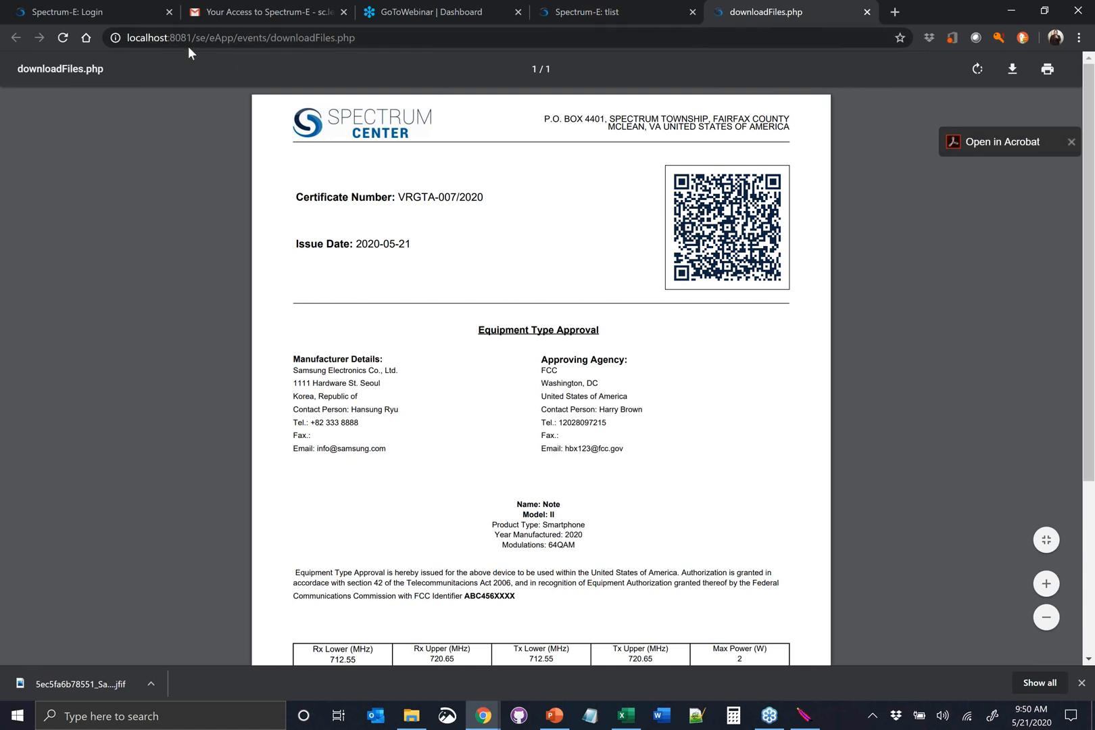
On the spectrum.center site, sign out of the system administrator account and log in with the internal user's e-mail
left_click(103, 10)
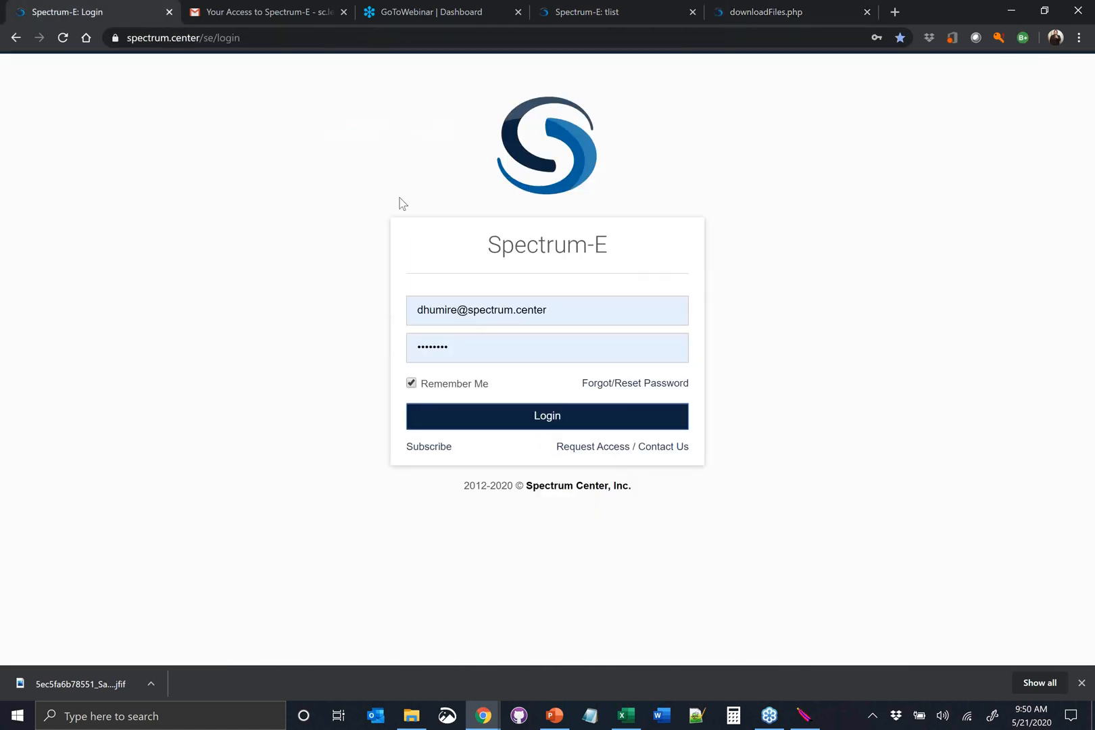
left_click(548, 420)
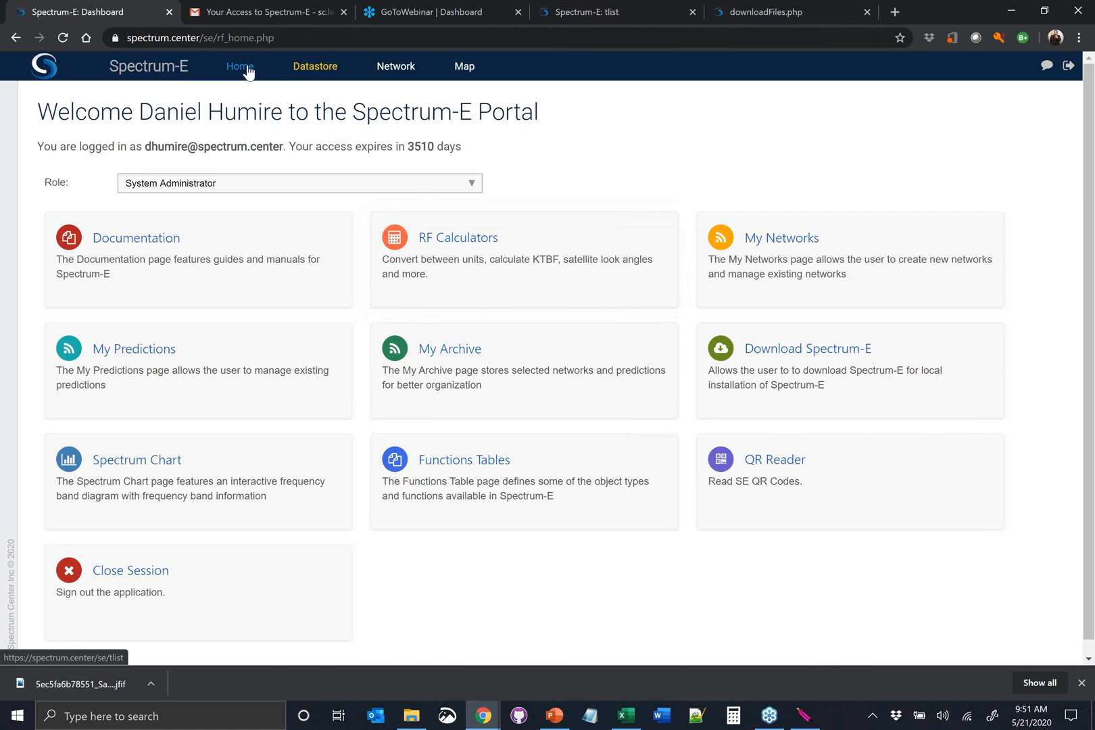
left_click(1068, 66)
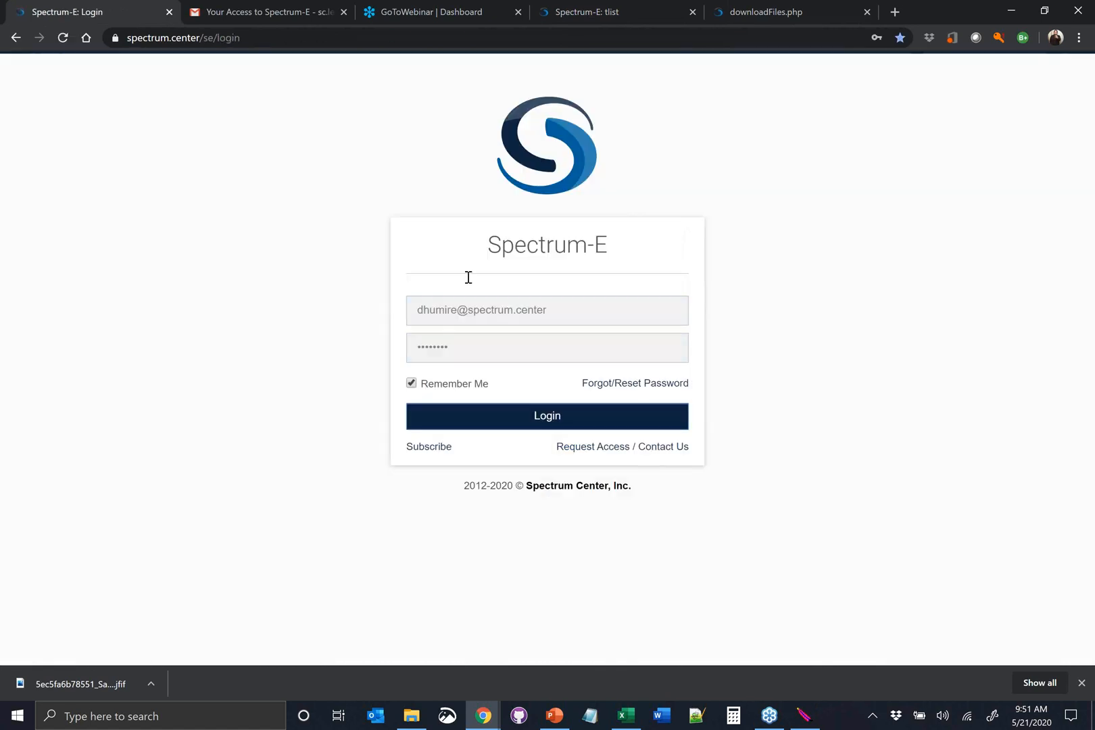
left_click(562, 312)
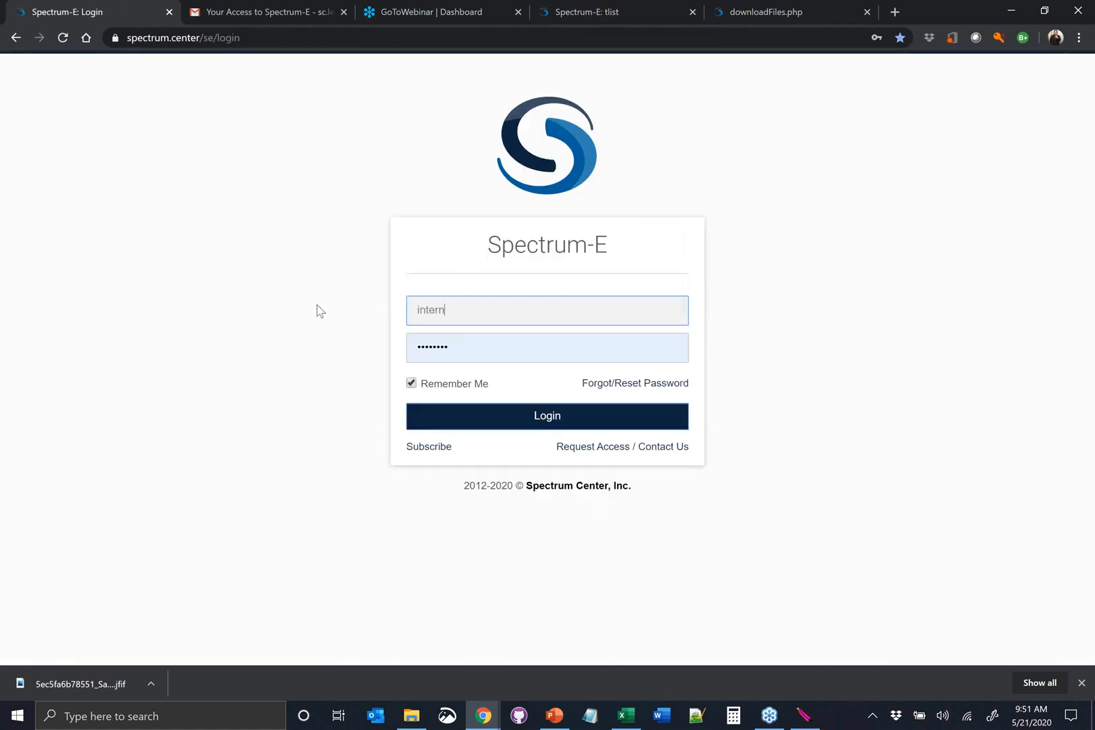
left_click(545, 418)
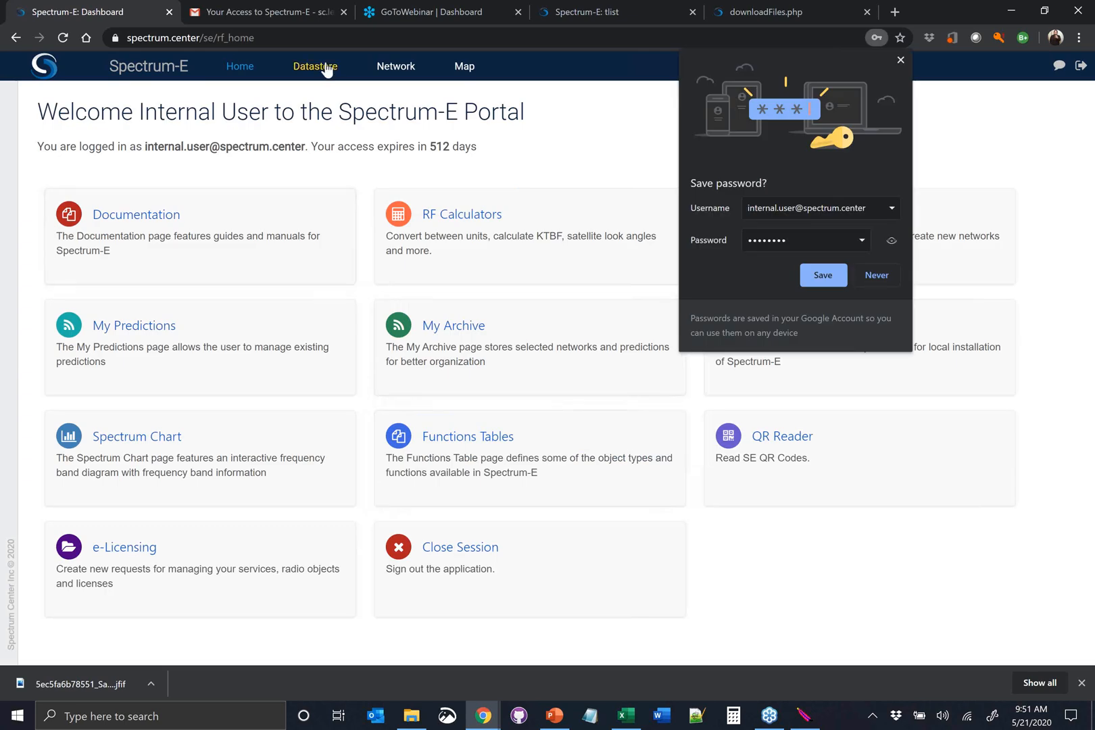
Dismiss the browser's save-password offer and show the licensed type approval records in the online Datastore
left_click(323, 68)
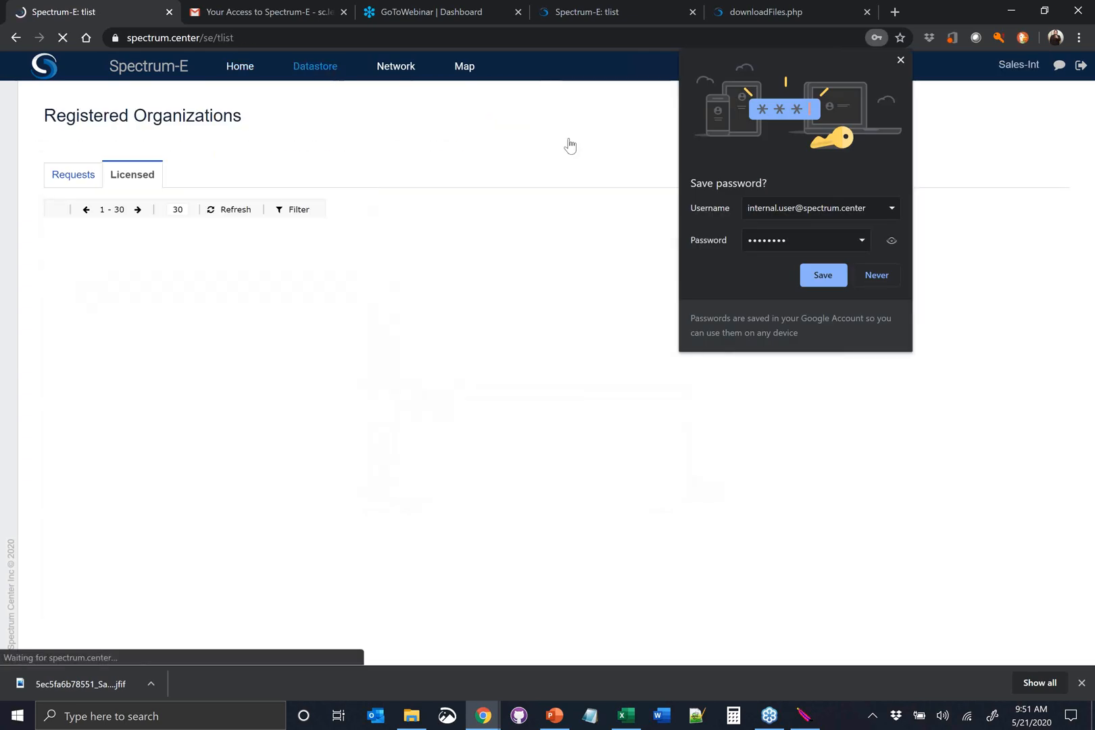
left_click(900, 60)
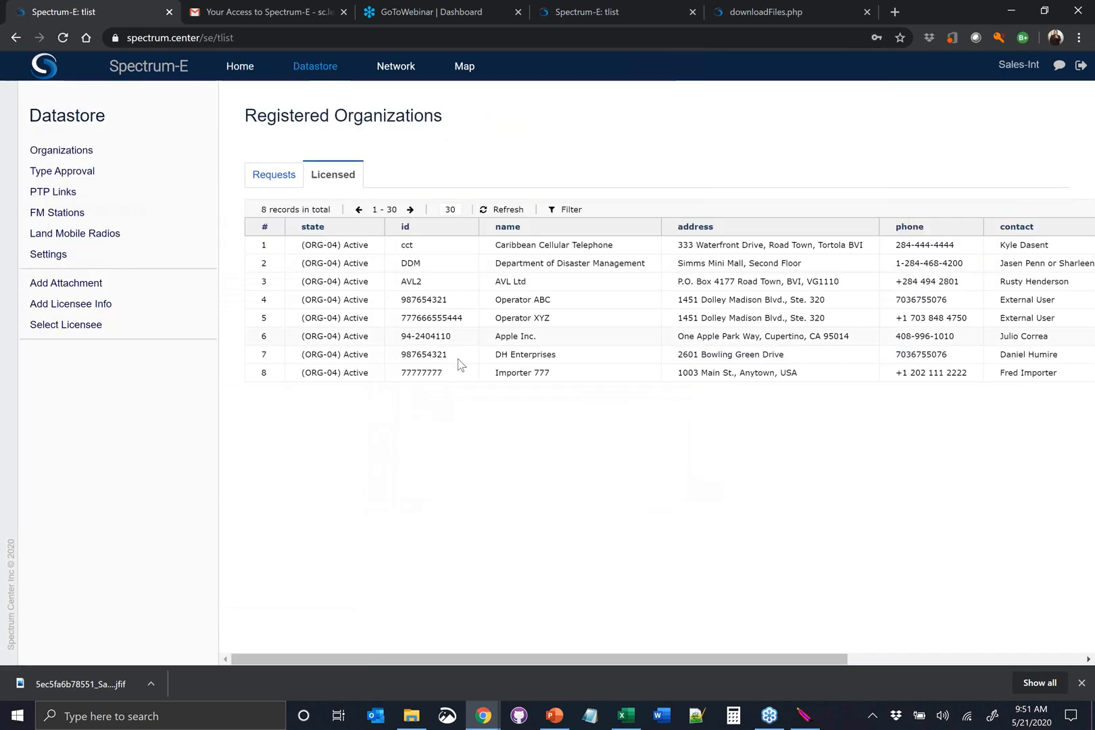
left_click(153, 177)
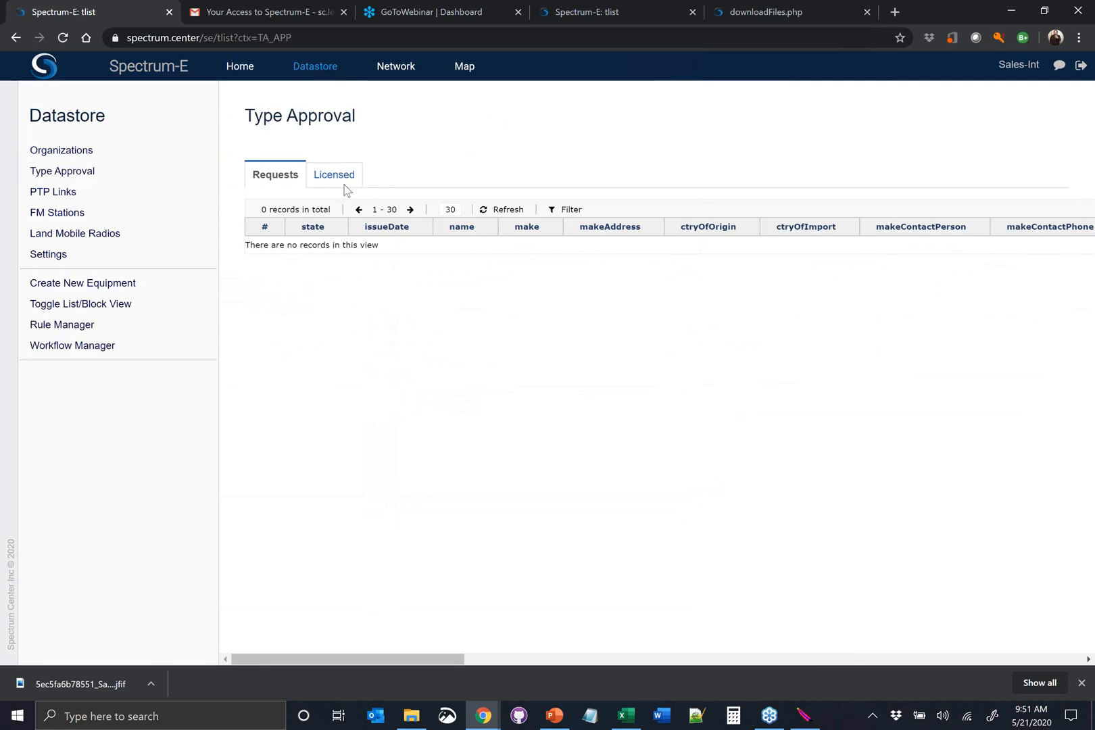
left_click(342, 184)
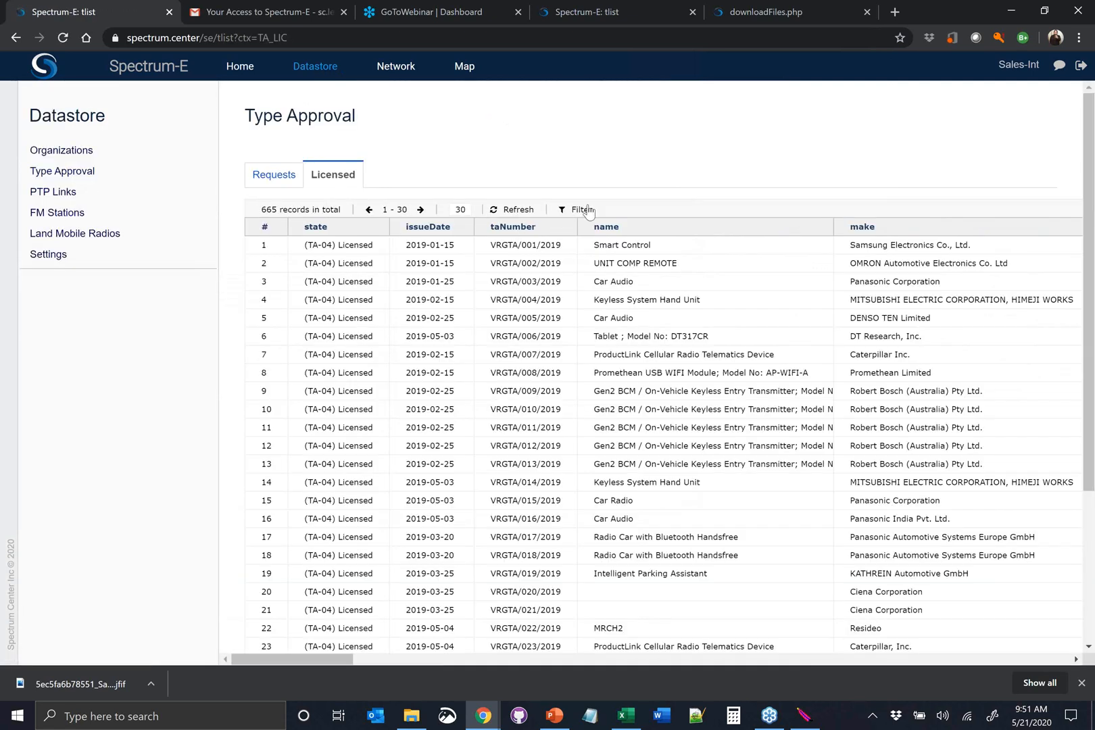
Filter the licensed records by taNumber 2020 and generate the certificate for the Samsung Note record issued 2020-05-20
left_click(580, 209)
left_click(540, 243)
type("2")
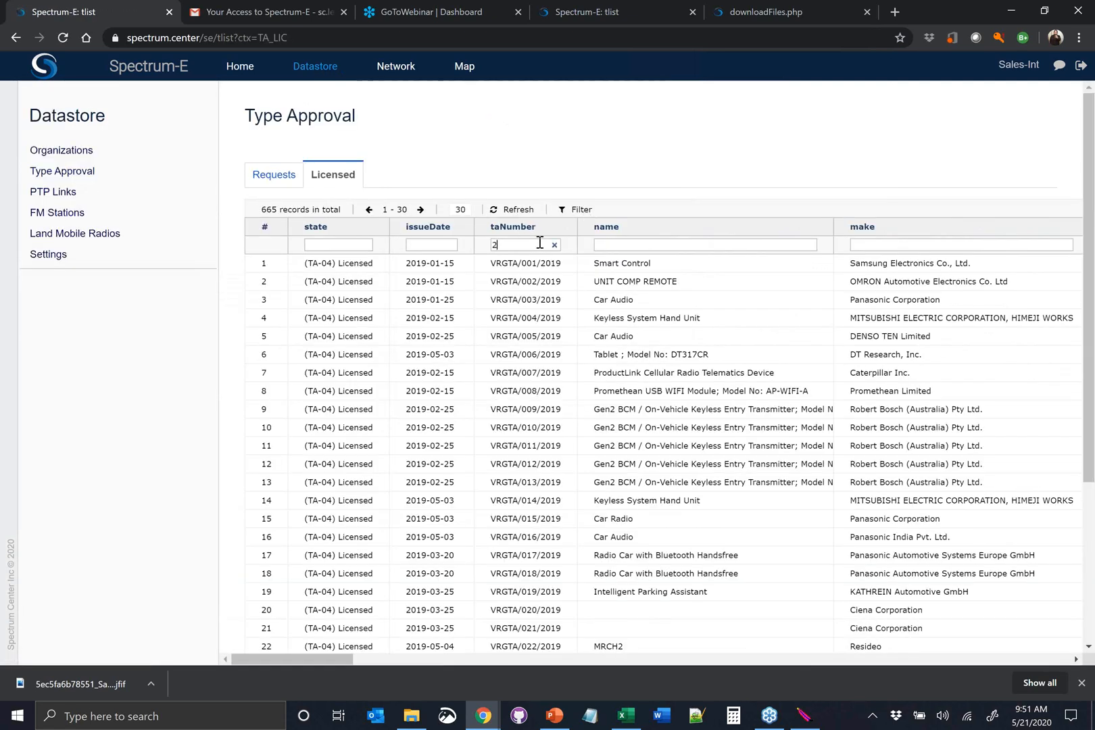
type("020")
key("Return")
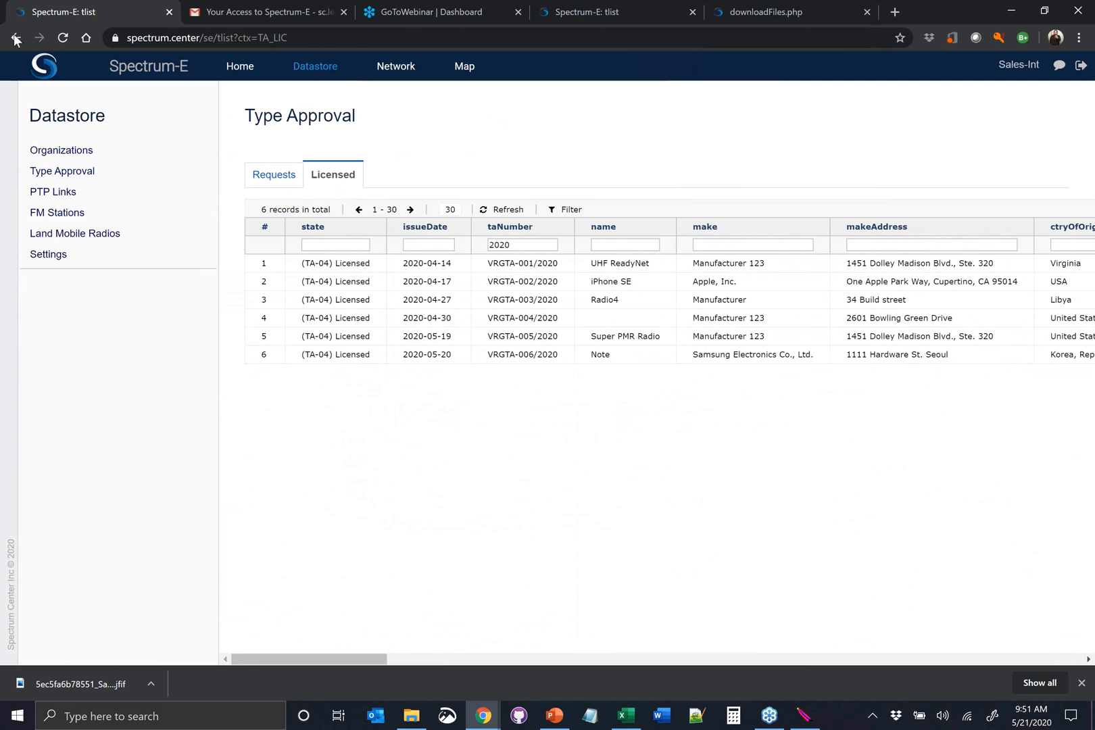
left_click(501, 359)
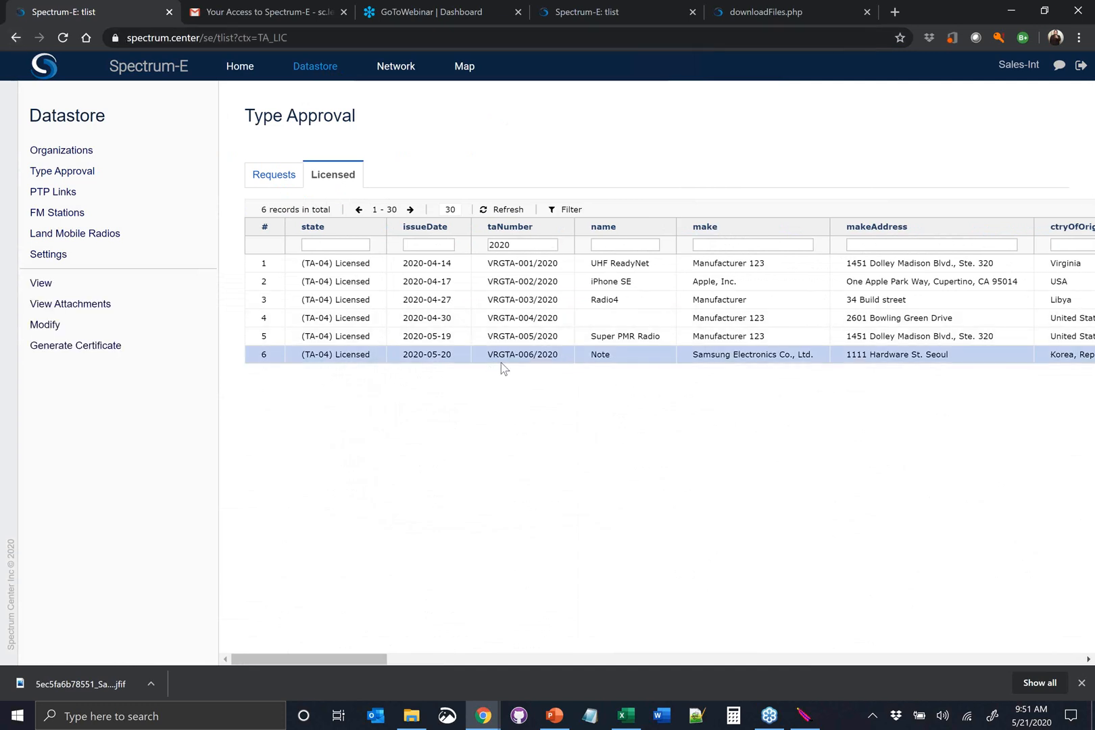
left_click(139, 346)
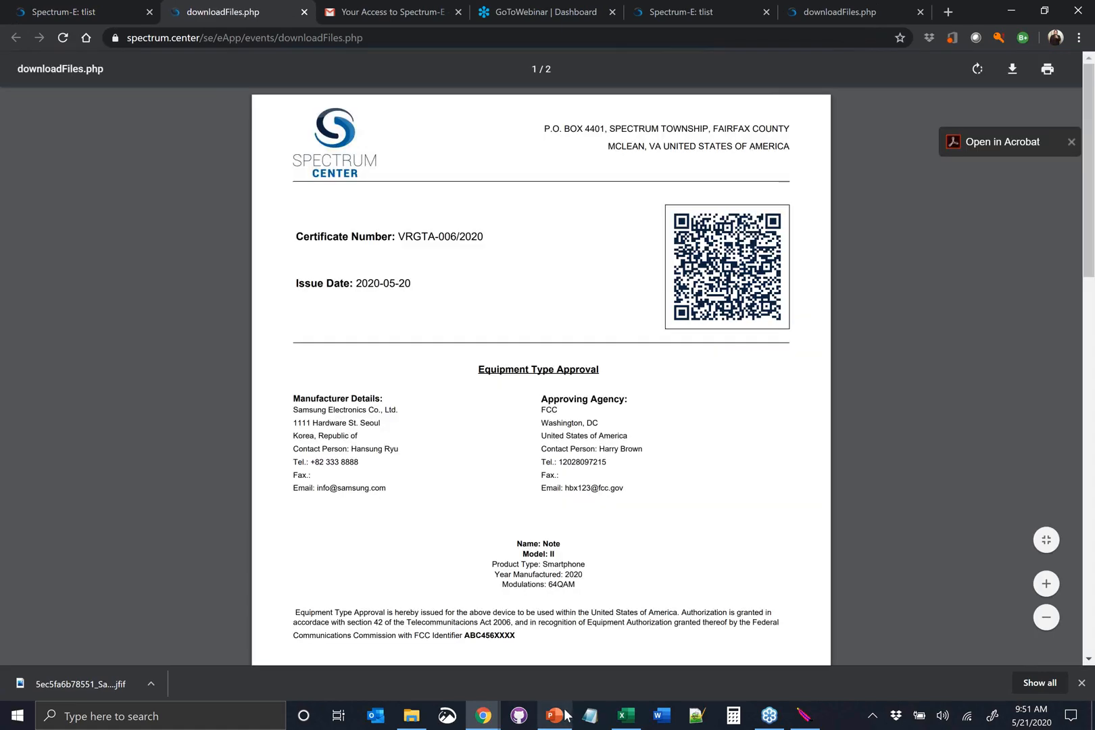
Switch to PowerPoint to view the slide on QR code certificate checks, and return to the browser to compare the two generated certificates
mouse_move(559, 720)
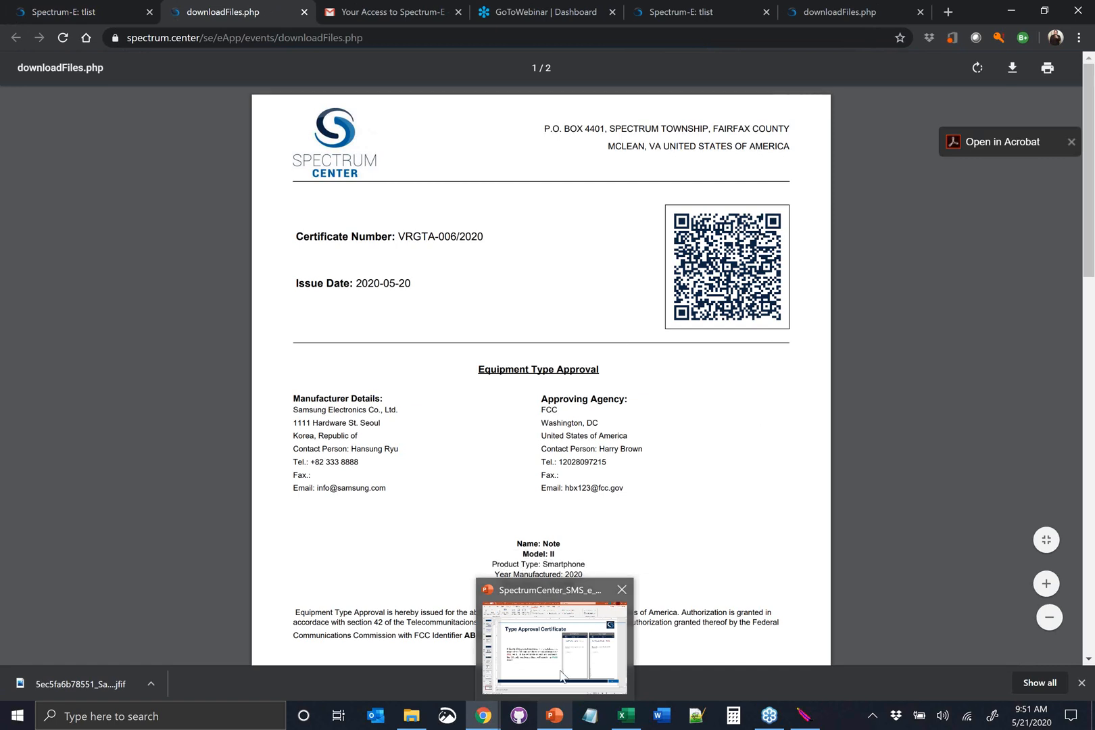
left_click(578, 675)
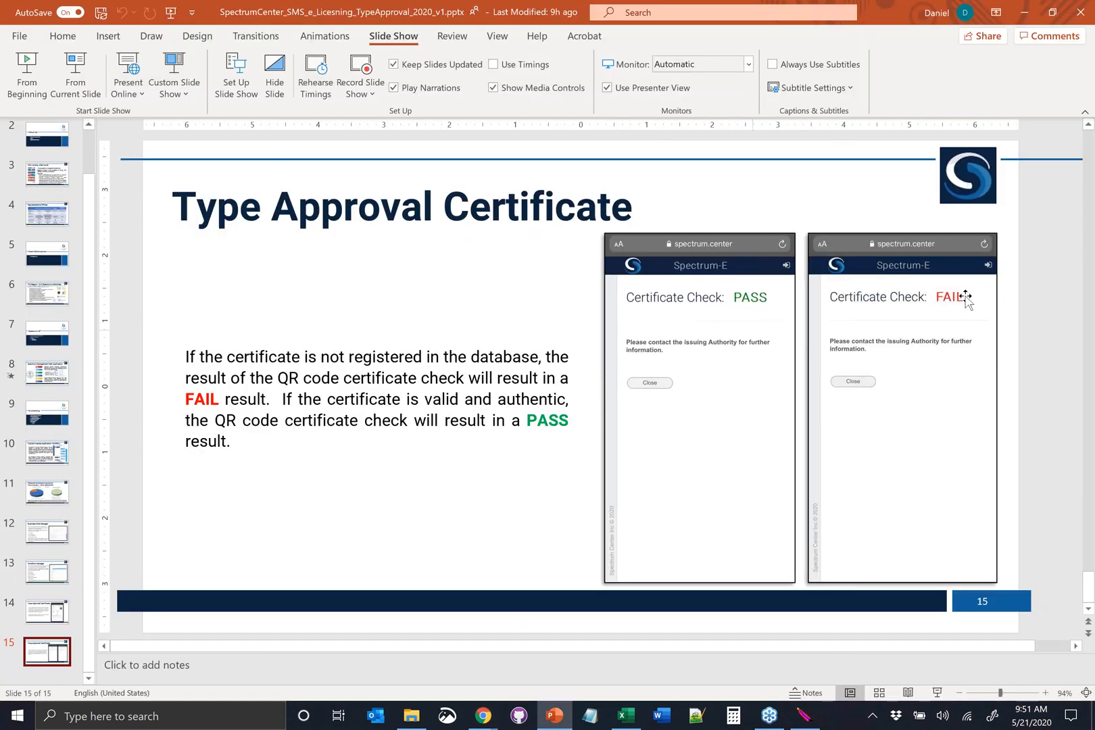
left_click(1023, 12)
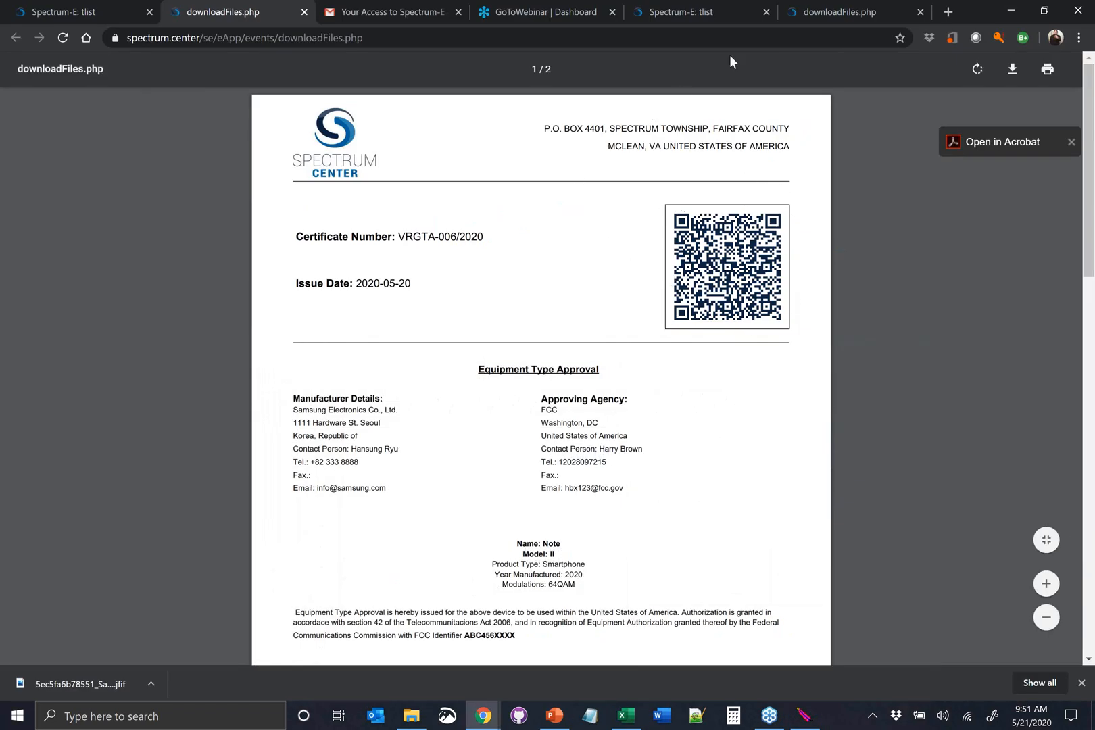
left_click(811, 13)
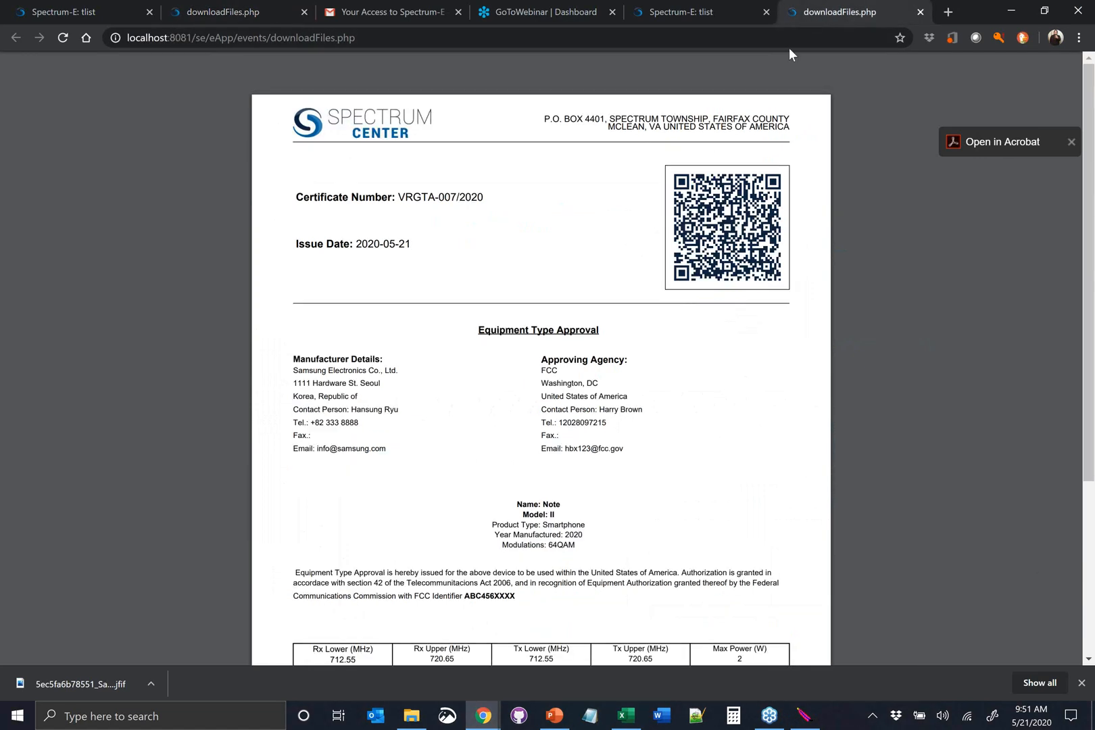
left_click(248, 15)
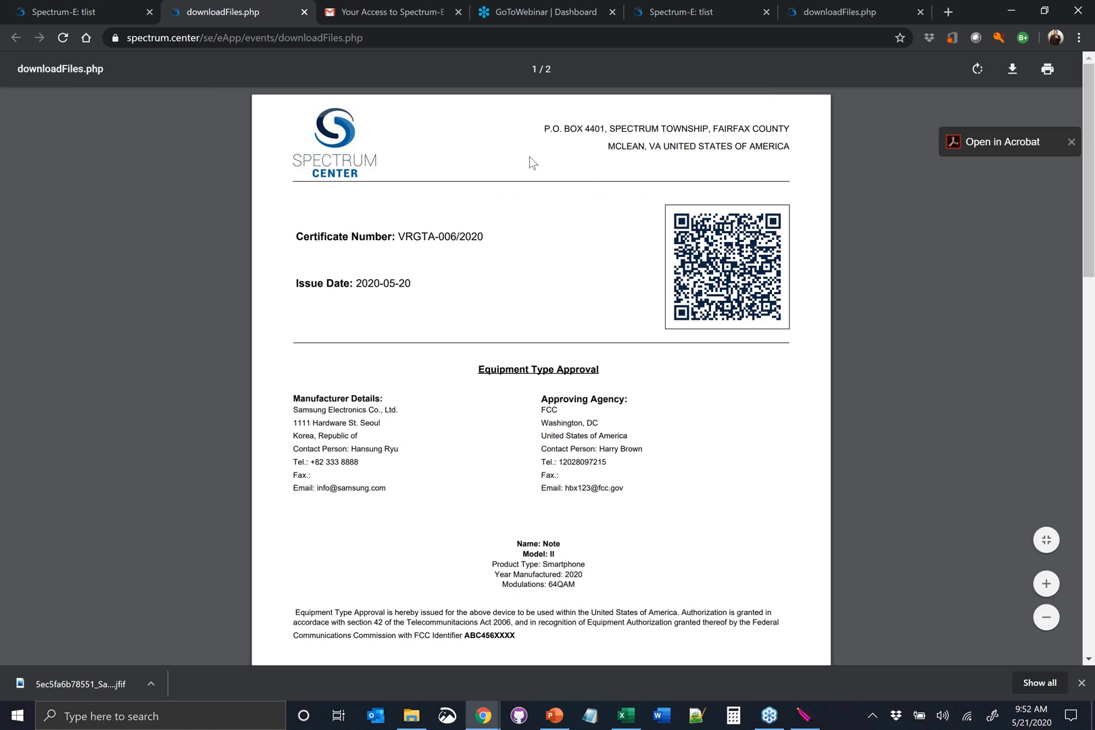
Open the Workflow Manager from the online type approval requests and show the TA_APP context
left_click(99, 11)
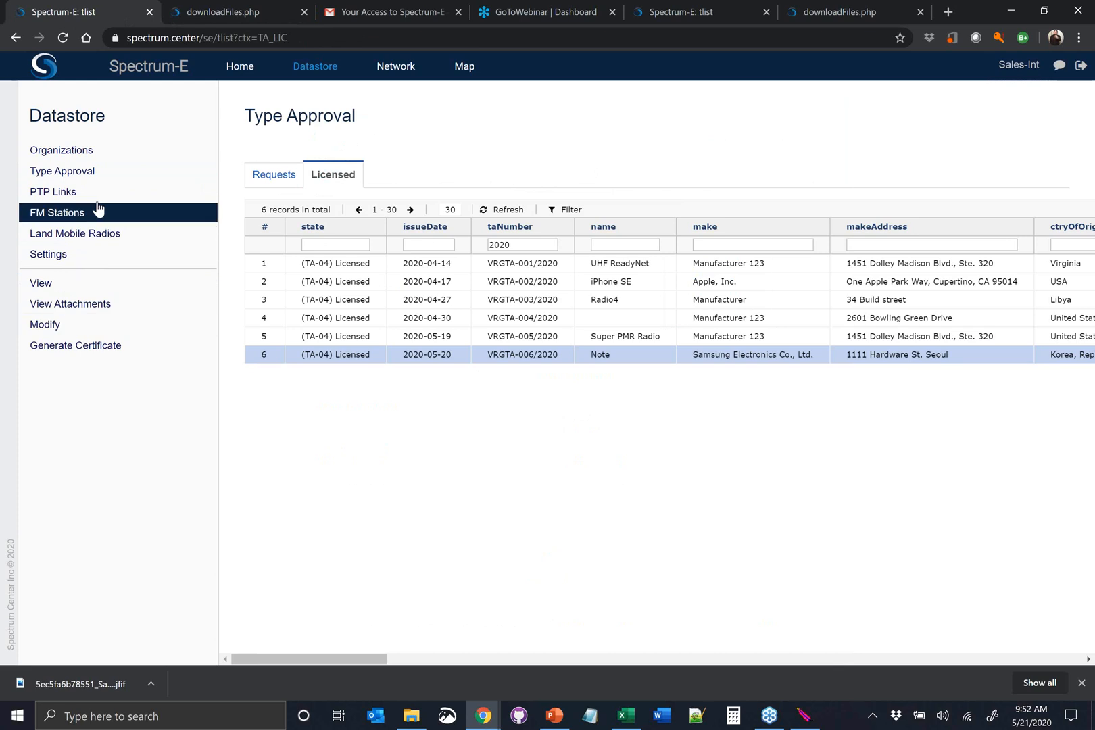
left_click(96, 181)
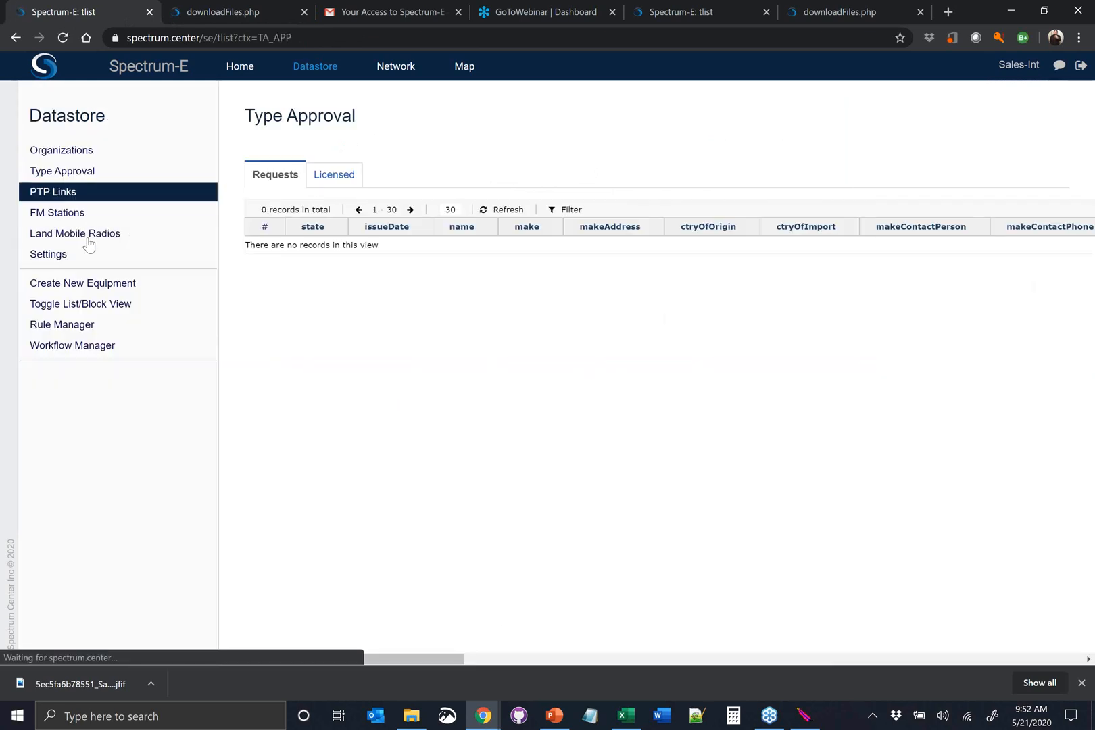
left_click(75, 346)
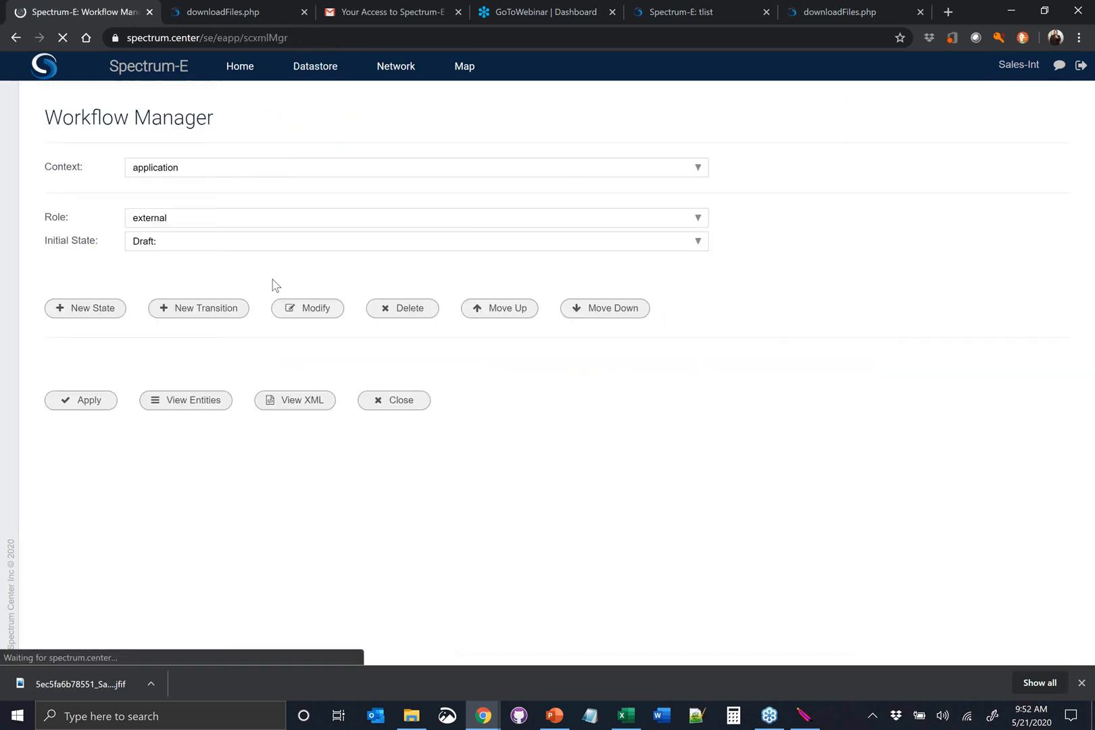
left_click(197, 172)
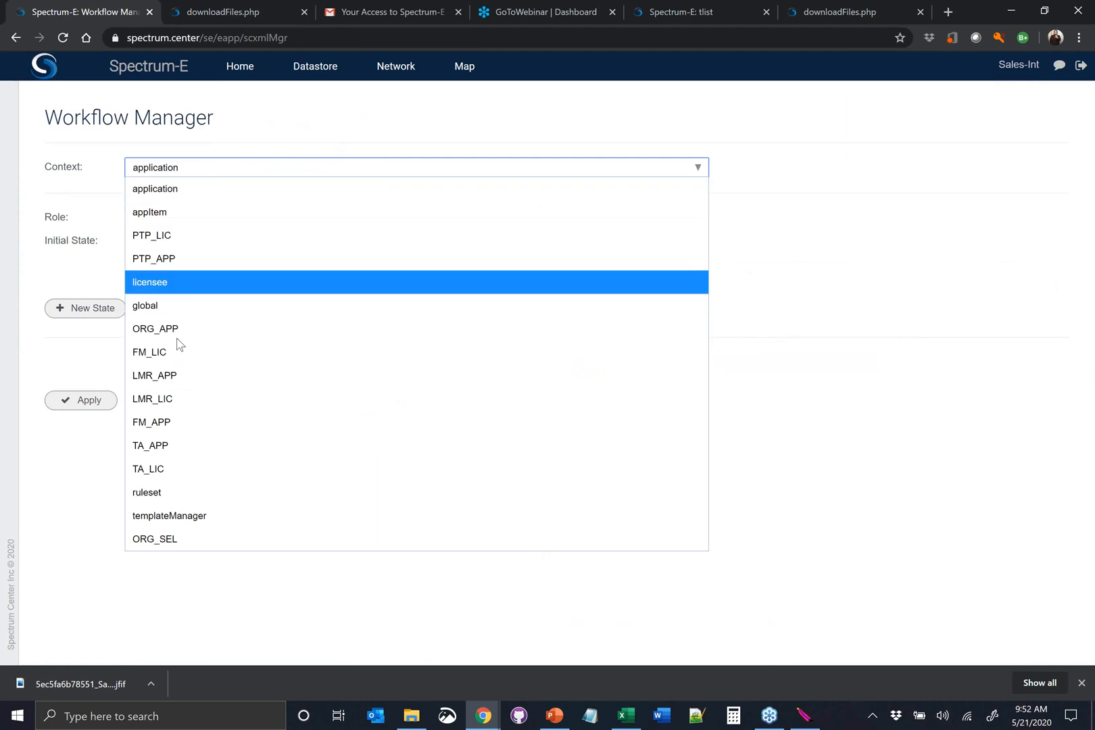
left_click(189, 450)
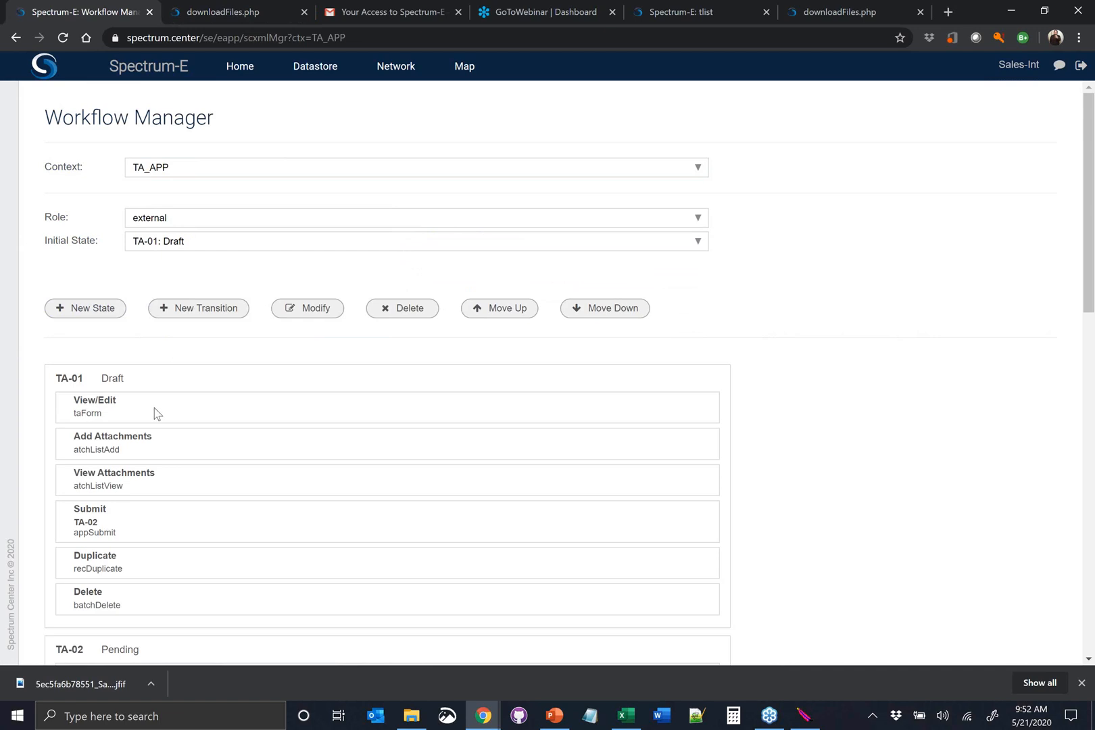
Examine the initial state and role options of the TA_APP workflow, leaving them as they are
left_click(179, 236)
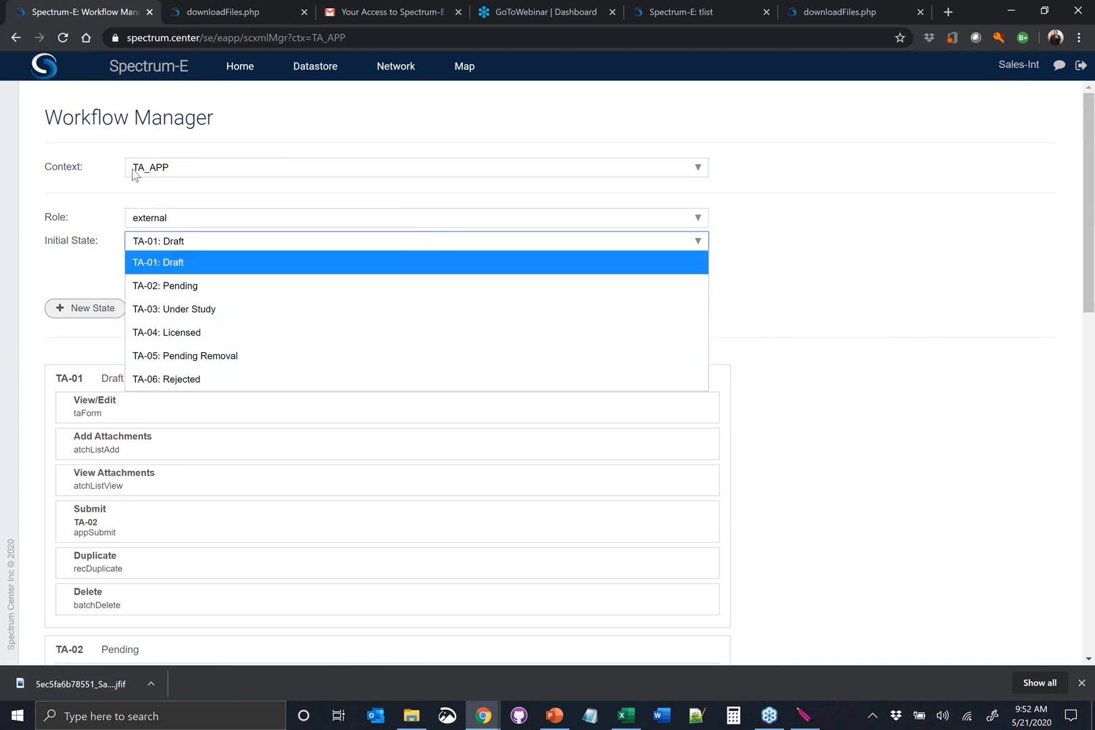
left_click(178, 219)
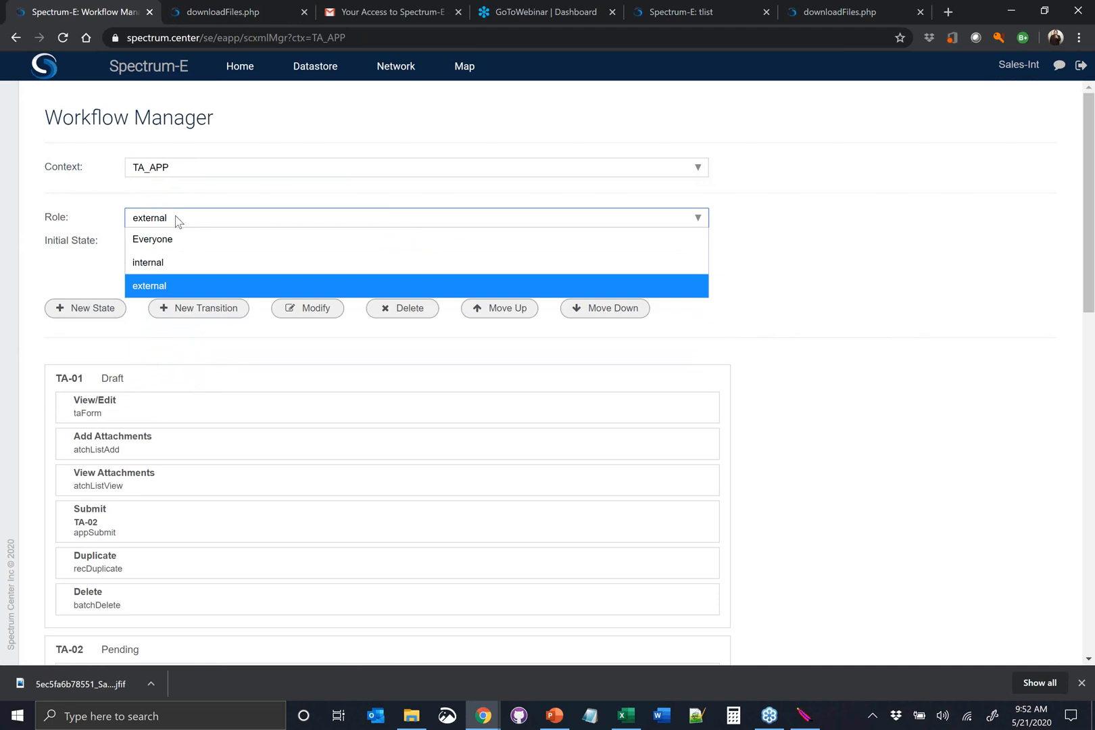
left_click(92, 280)
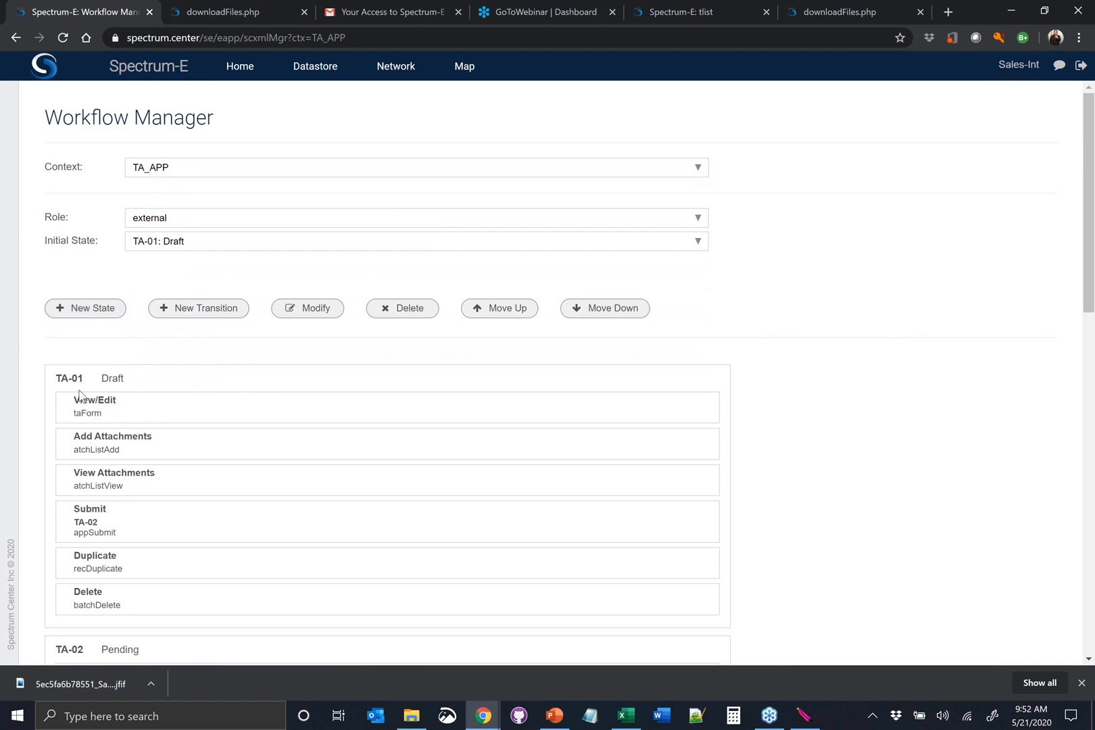
Look through the external role's states and transitions in the TA_APP workflow, including the Draft state's View/Edit transition, and sign out of the portal
scroll(79, 394, "down", 1)
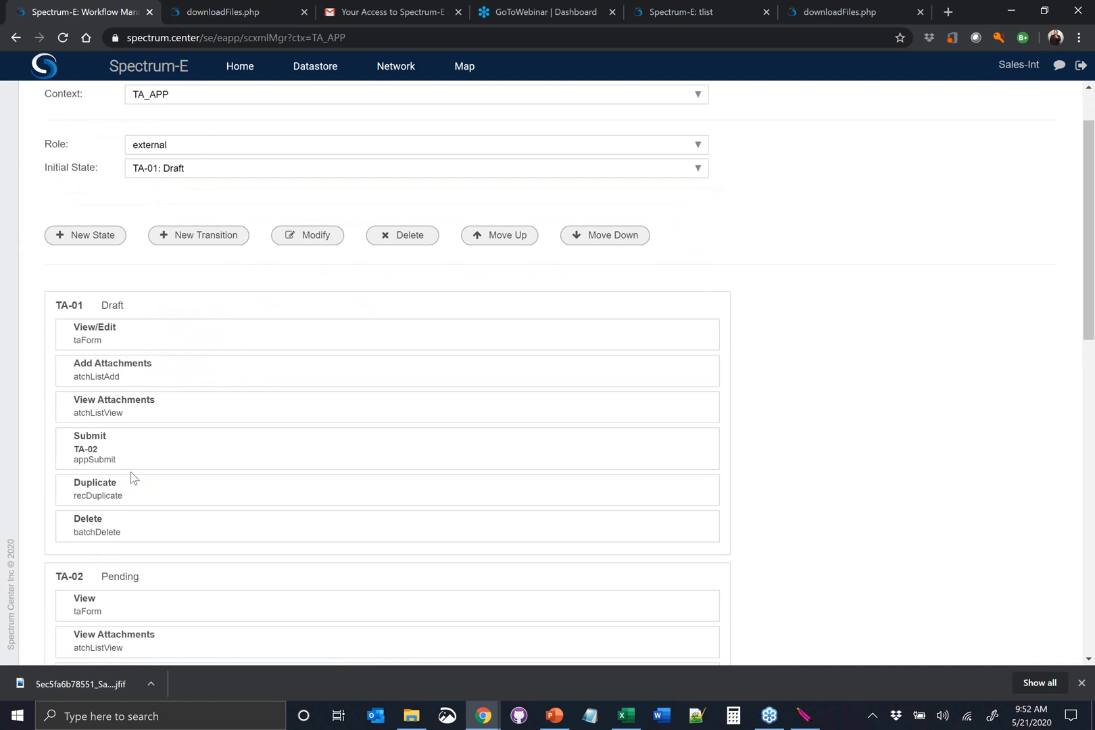
scroll(118, 384, "down", 1)
scroll(117, 384, "up", 1)
left_click(200, 334)
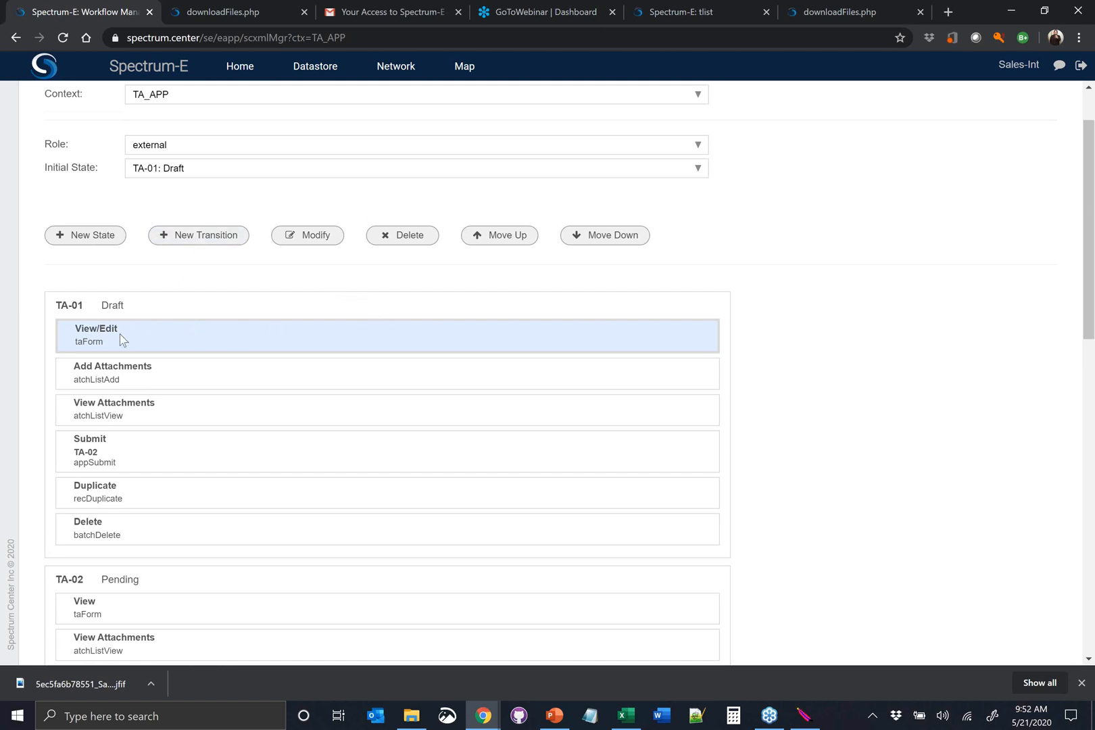
scroll(206, 374, "down", 2)
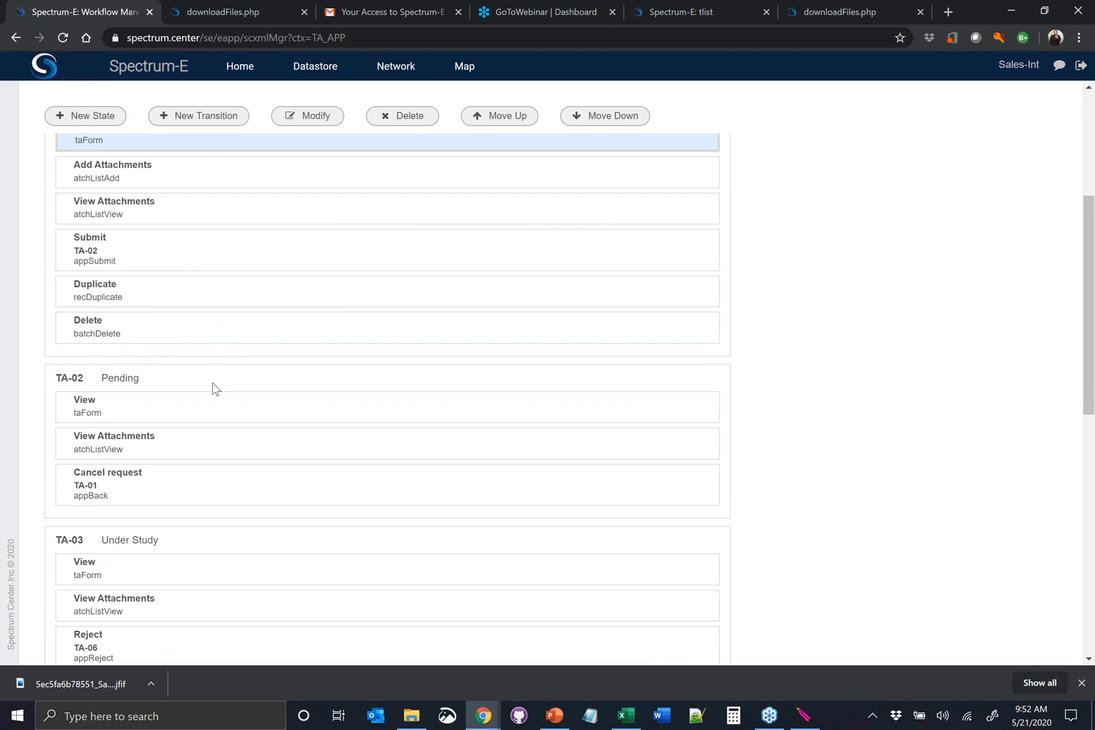
scroll(217, 373, "up", 3)
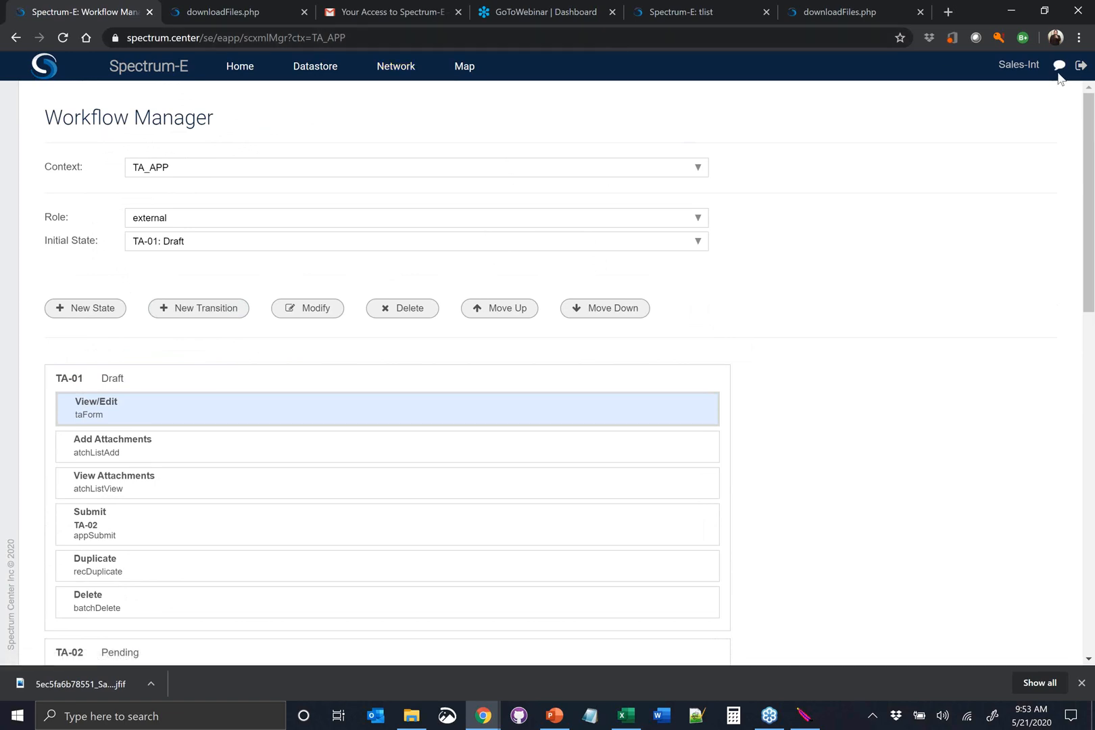
left_click(1081, 65)
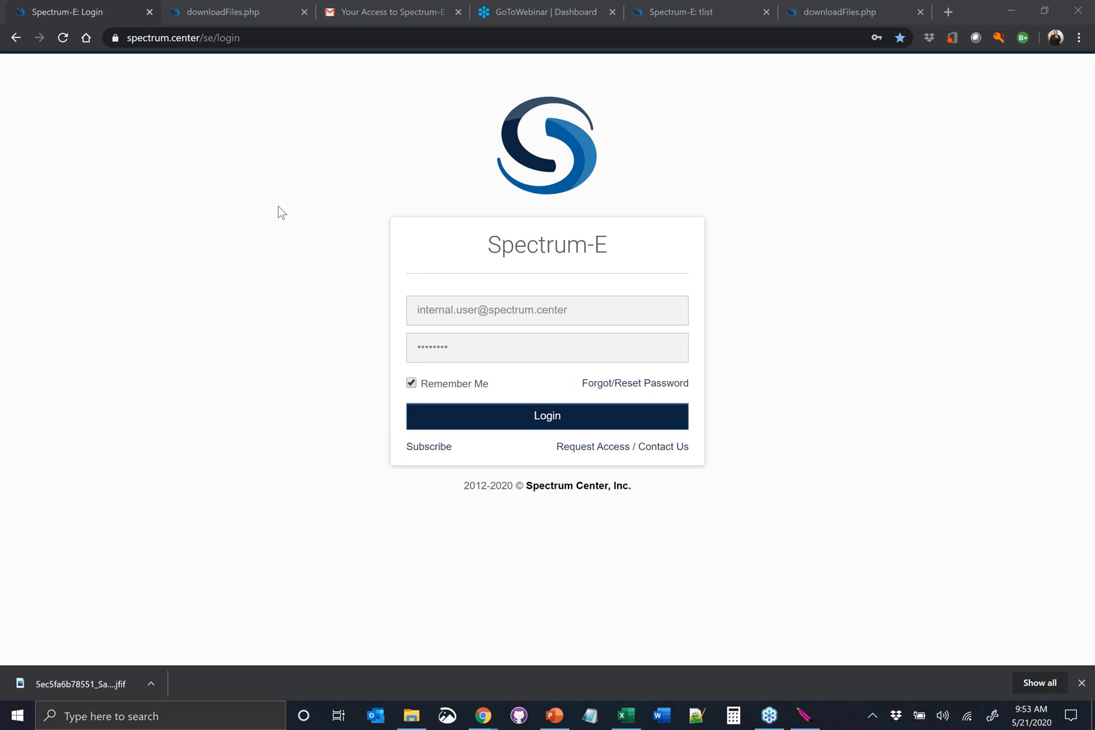
Log in to the Spectrum-E portal with the technical representative's e-mail address
left_click(19, 197)
left_click_drag(574, 310, 415, 310)
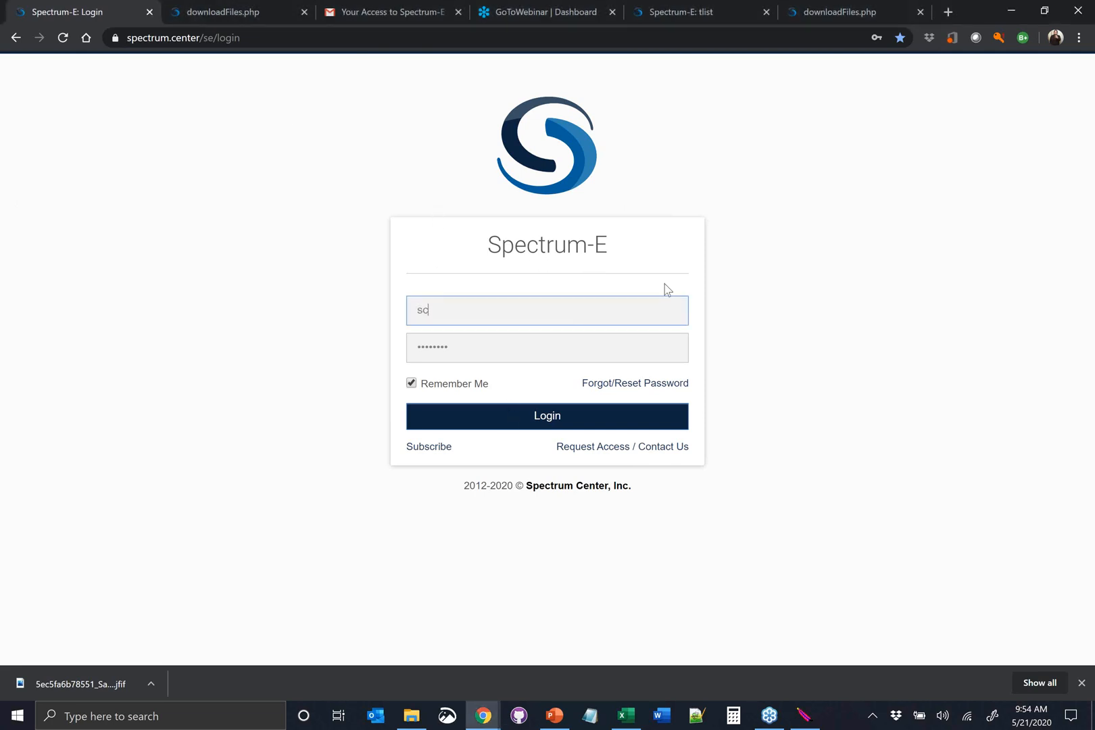
left_click(586, 417)
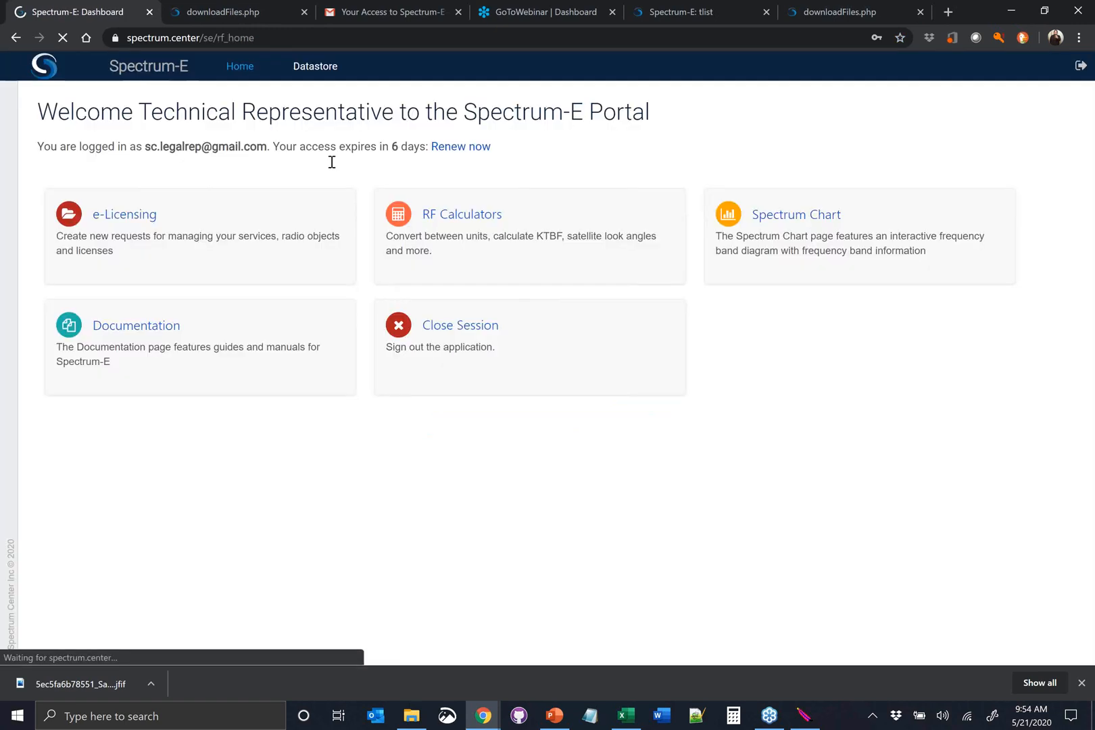
Open the Type Approval requests in e-Licensing and start a new equipment request
left_click(158, 214)
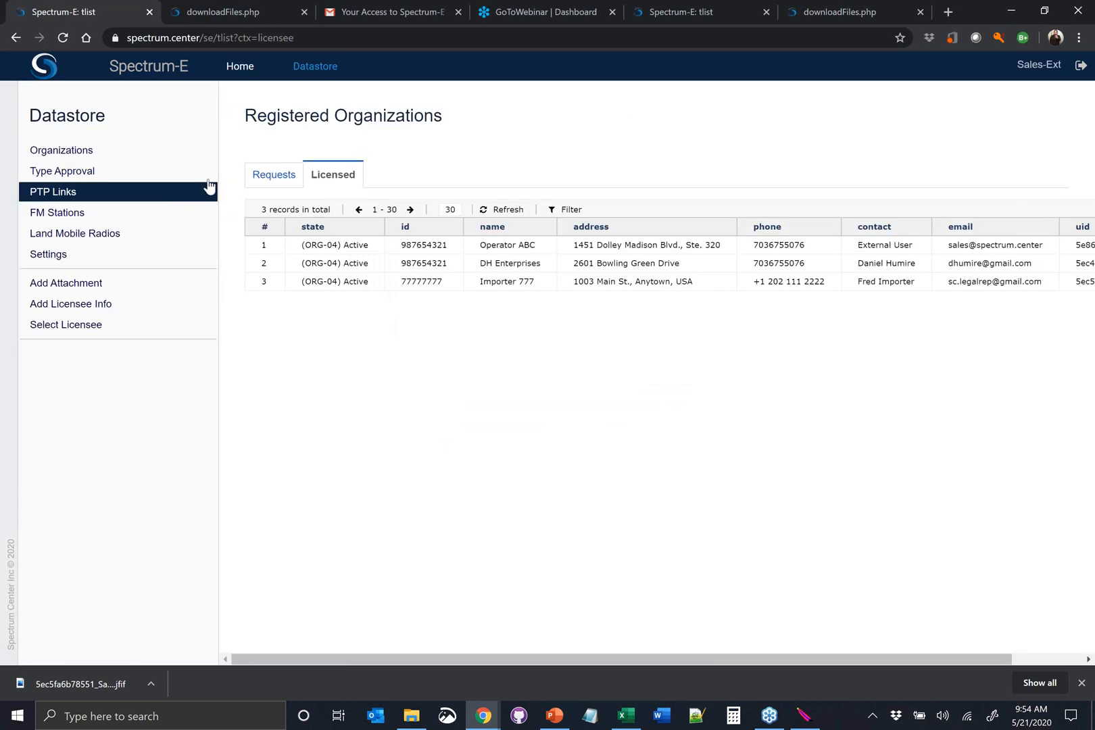
left_click(280, 183)
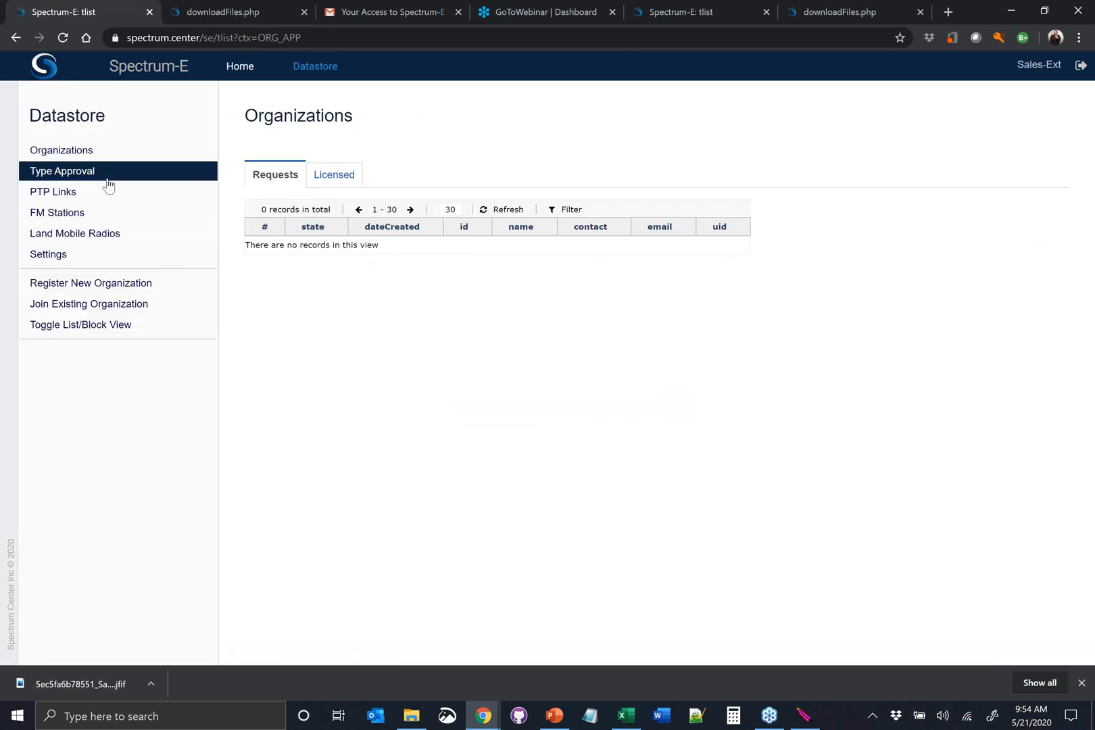
left_click(106, 175)
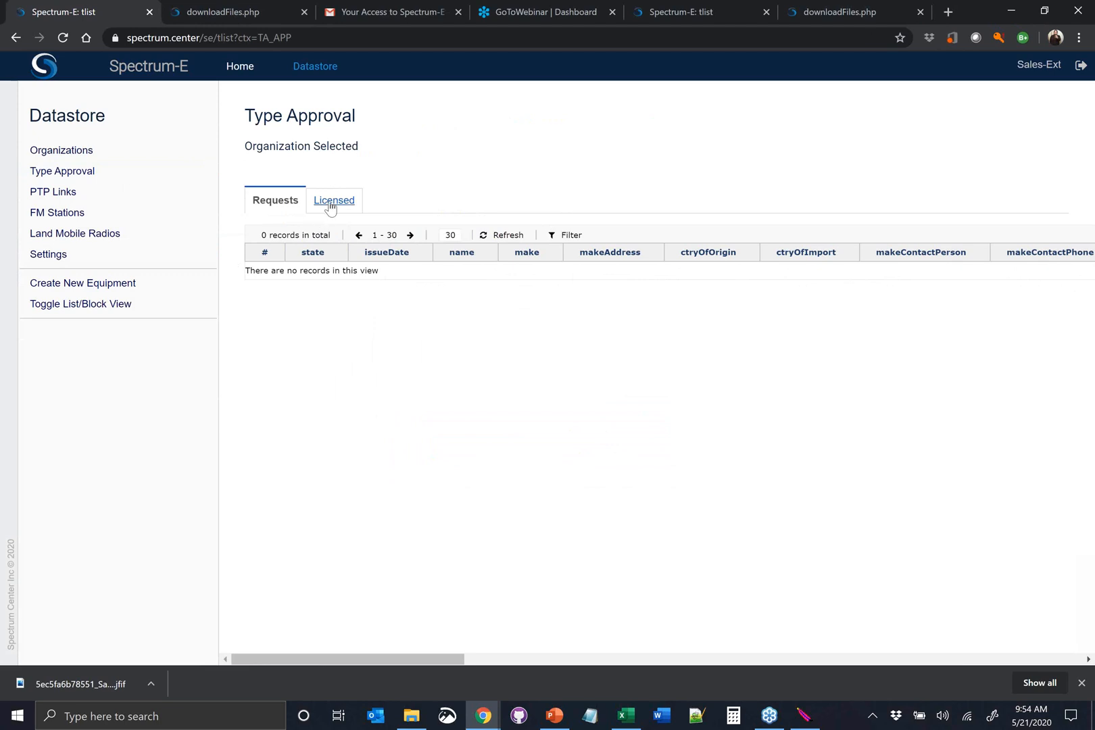
left_click(159, 282)
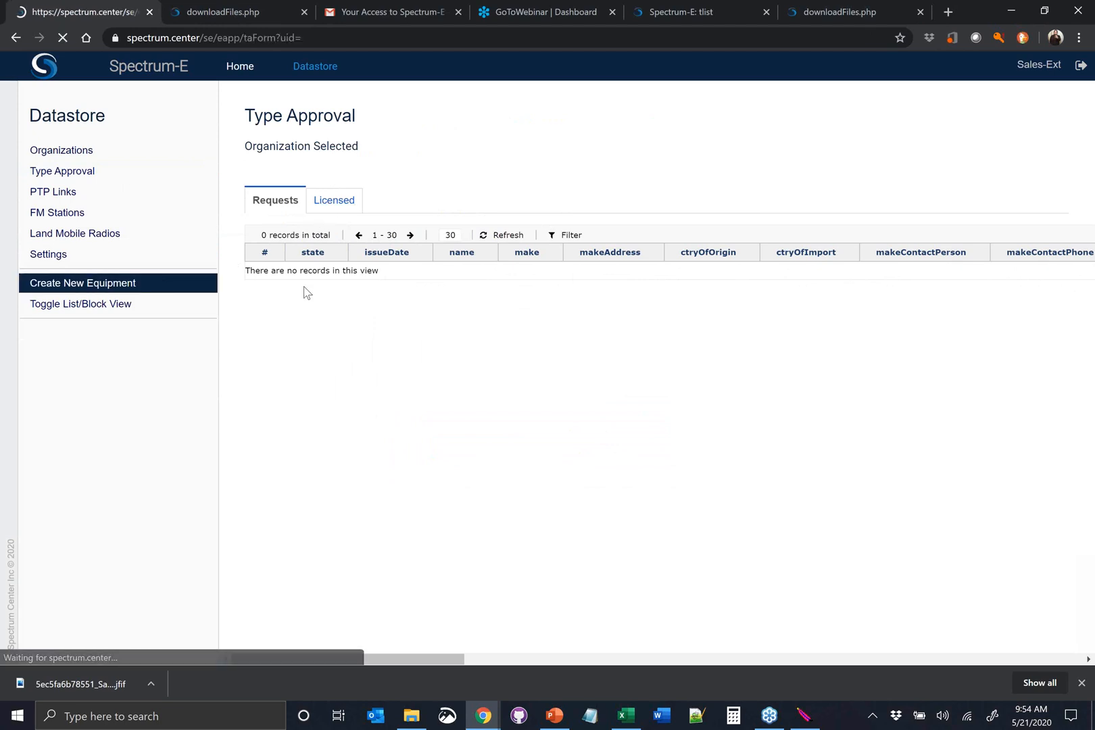
Enter several modulations for the equipment on the Type Approval form: 64QAM, 16QPSK
scroll(449, 396, "down", 4)
left_click(547, 378)
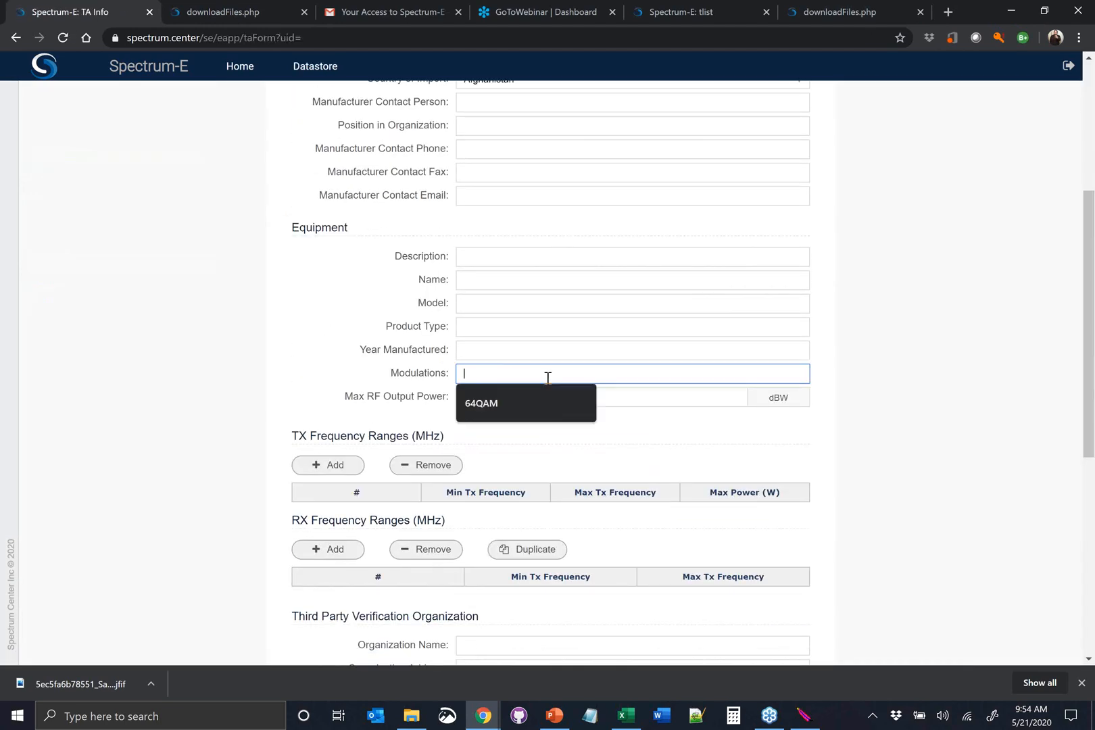
left_click(539, 392)
type(", 16QPSK,")
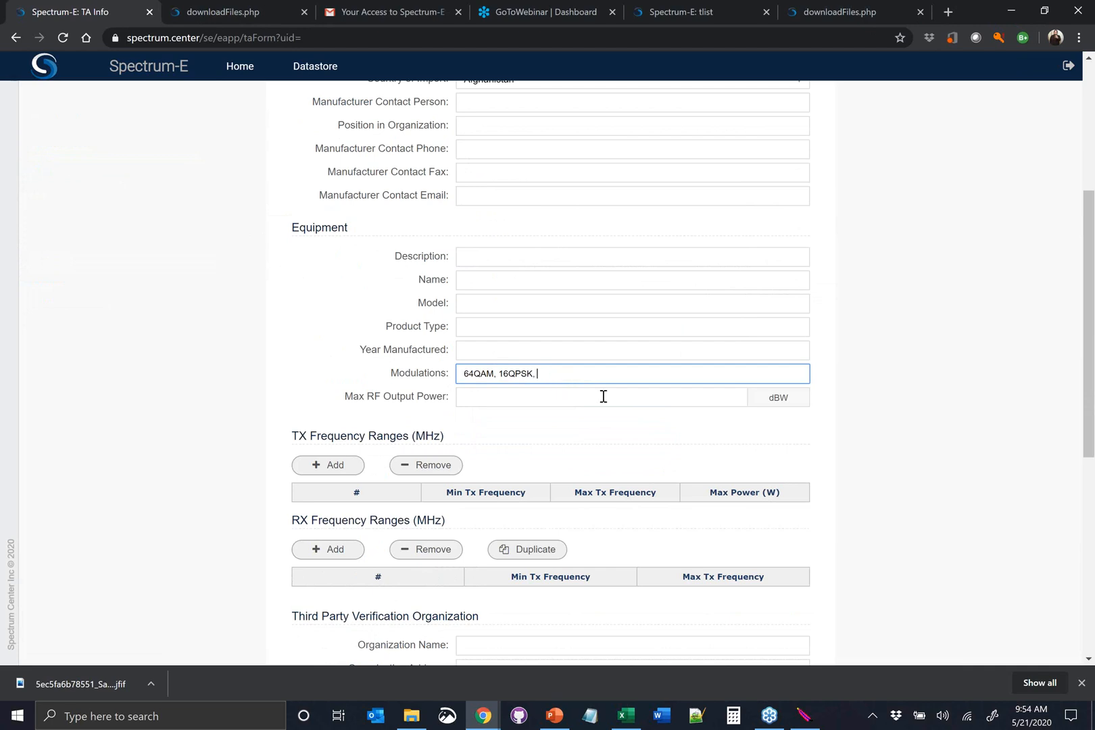
left_click(769, 713)
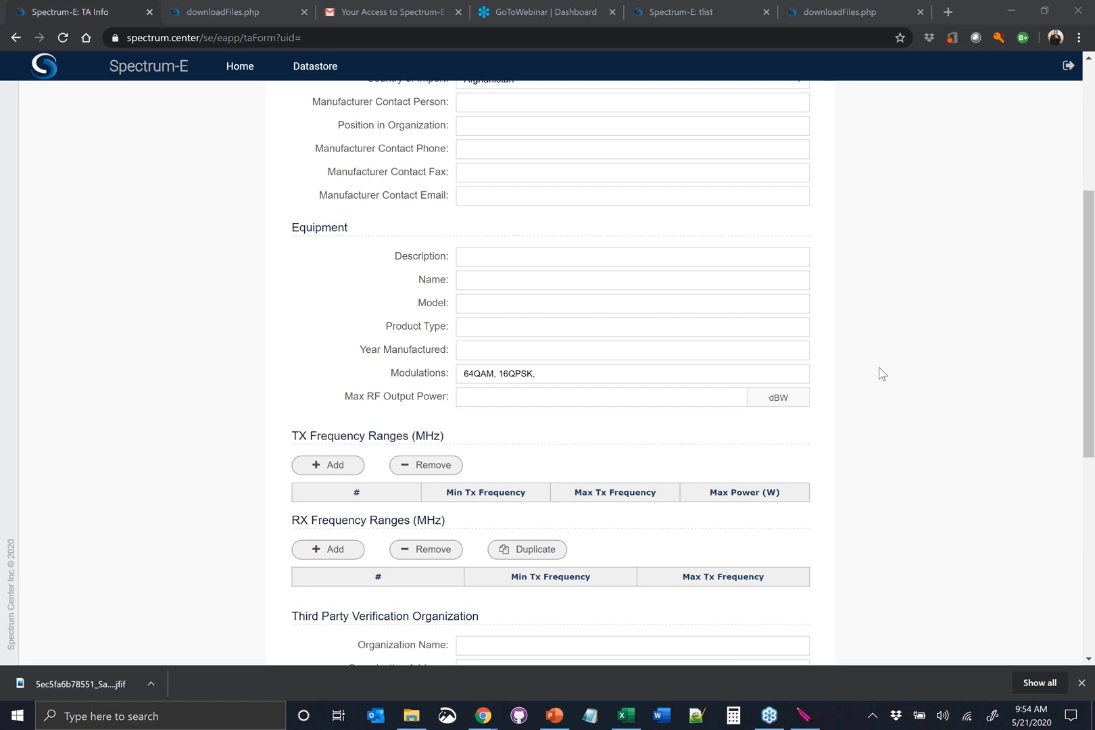
left_click(841, 274)
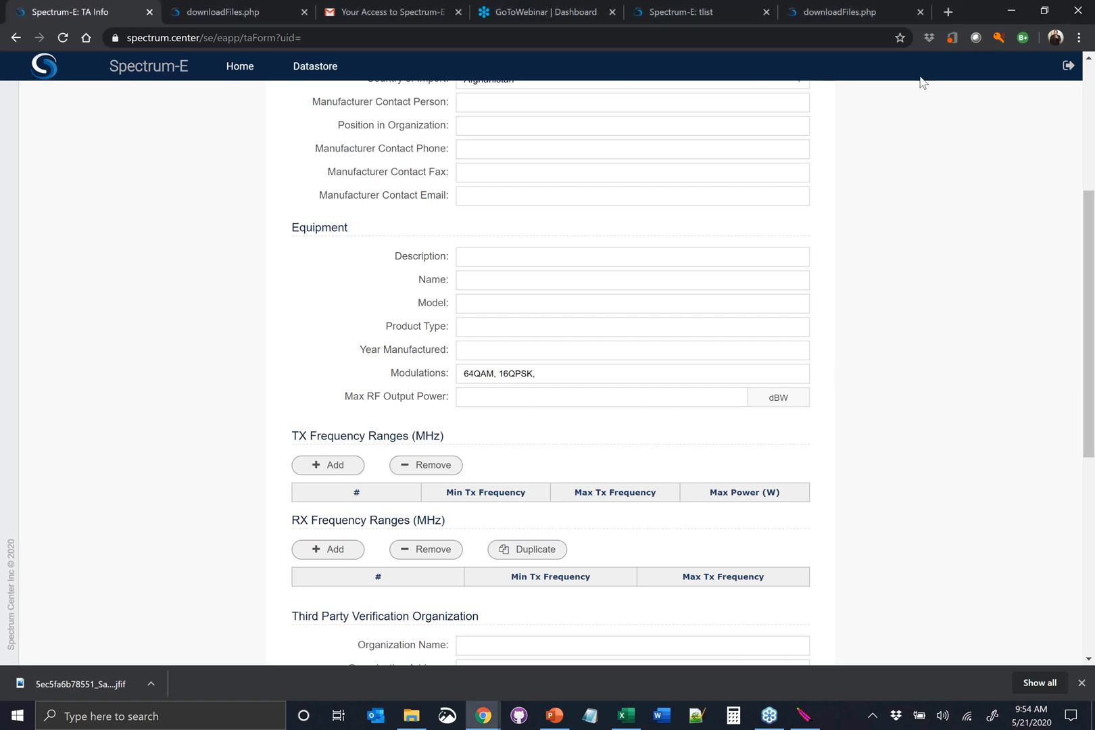
left_click(899, 300)
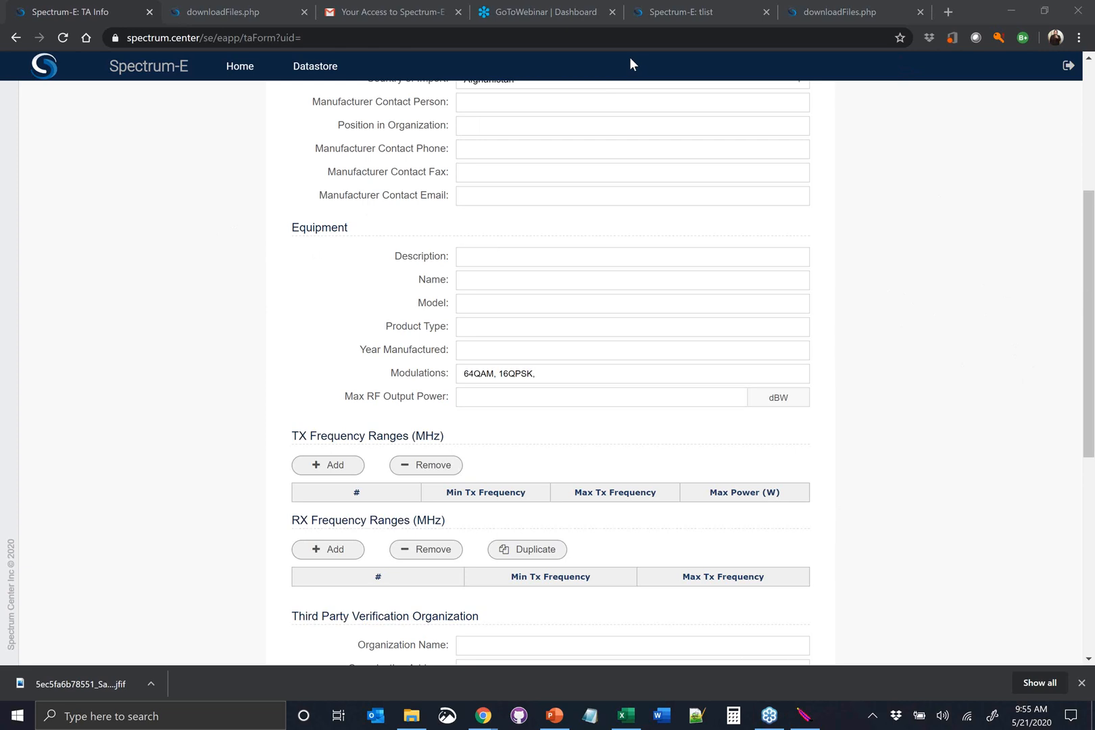
Sign out of the portal from the Type Approval form and open the Spectrum Center public website
scroll(666, 254, "up", 5)
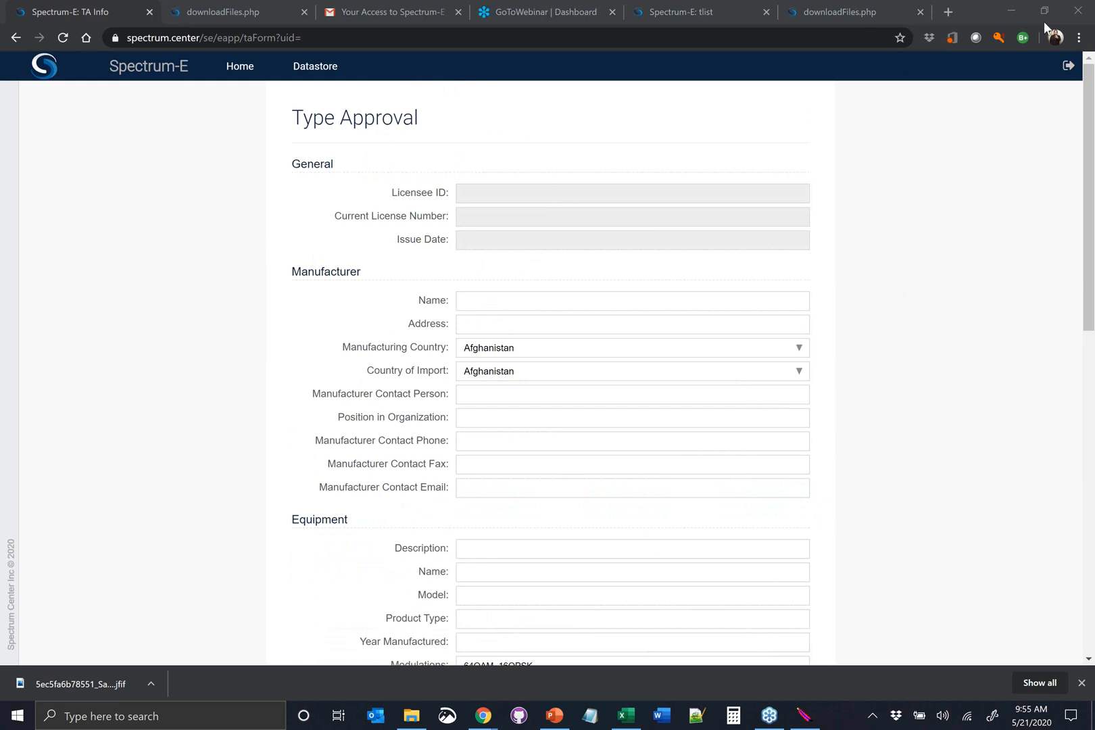
left_click(1066, 65)
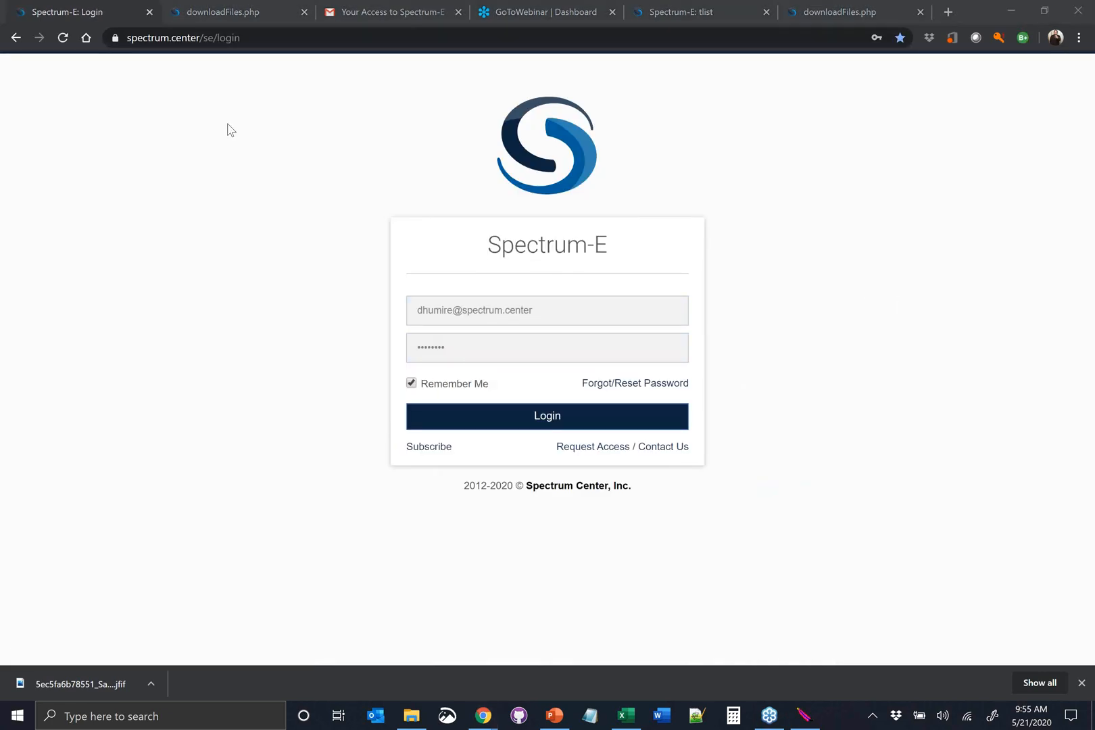
left_click(570, 493)
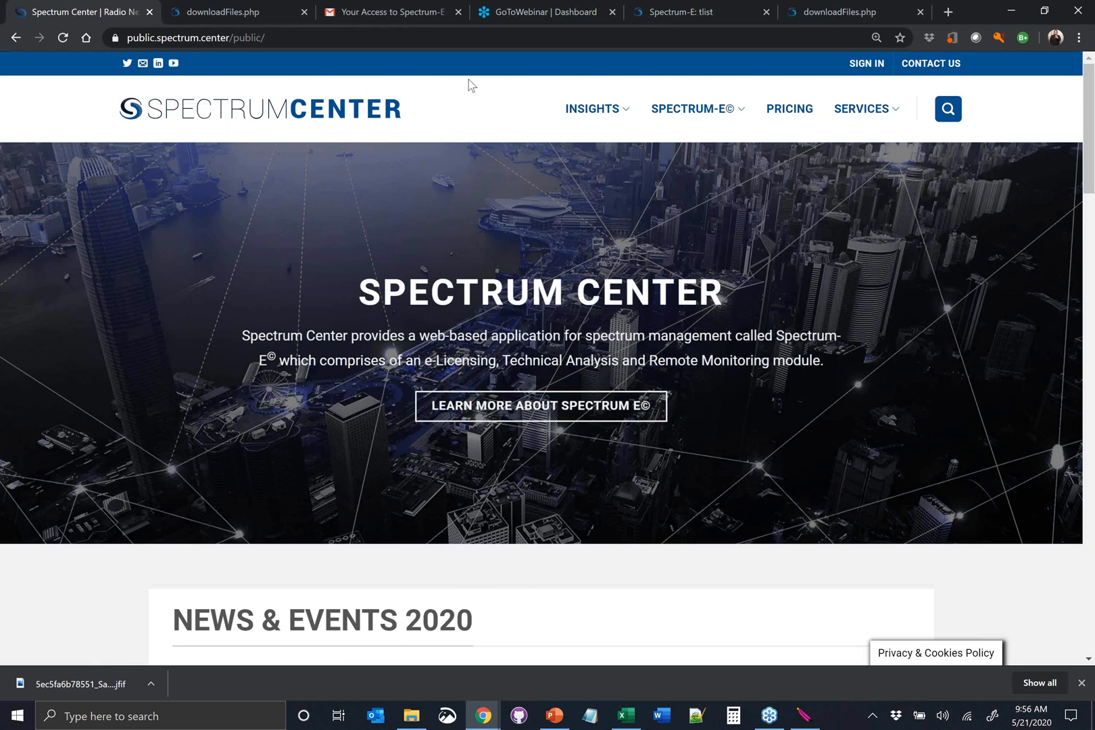
left_click(1086, 299)
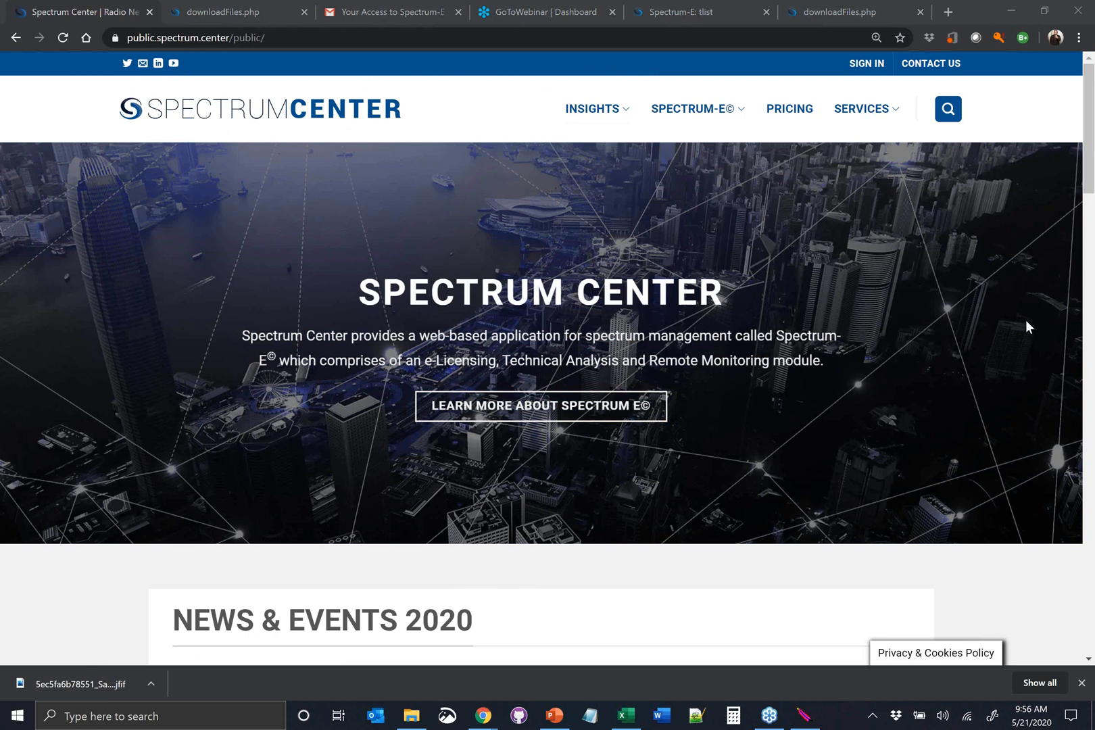
Open the Request Access / Contact Us page and view the office contact details and the request form
left_click(920, 66)
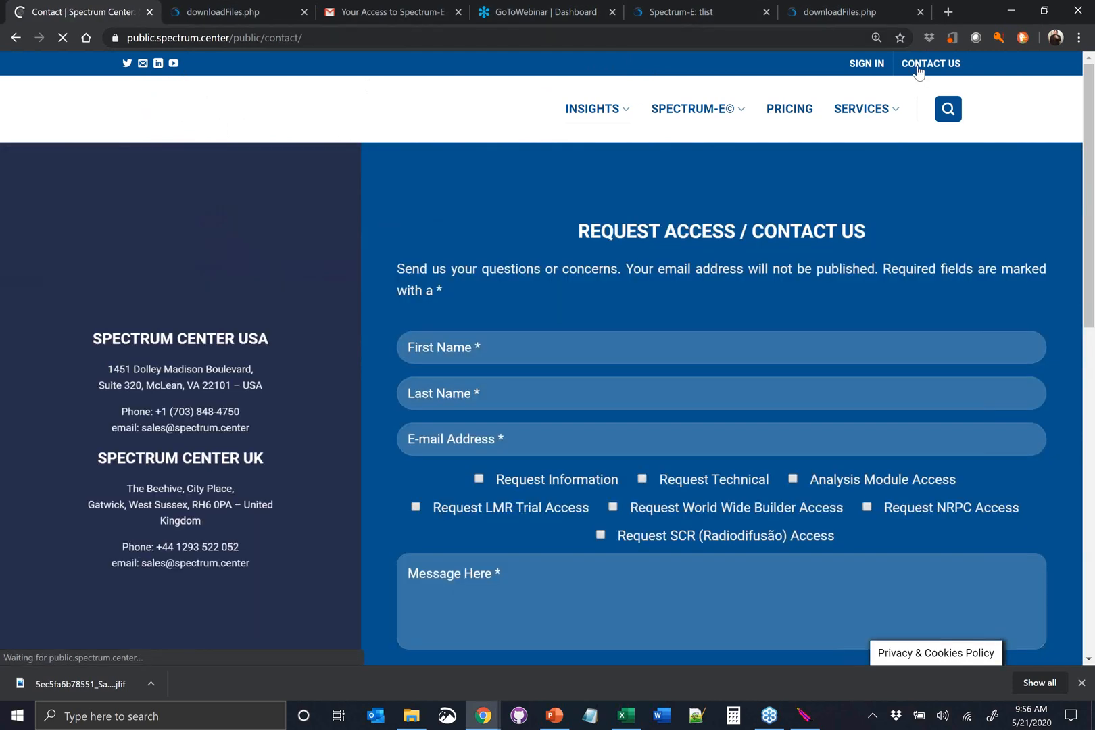
scroll(474, 301, "down", 1)
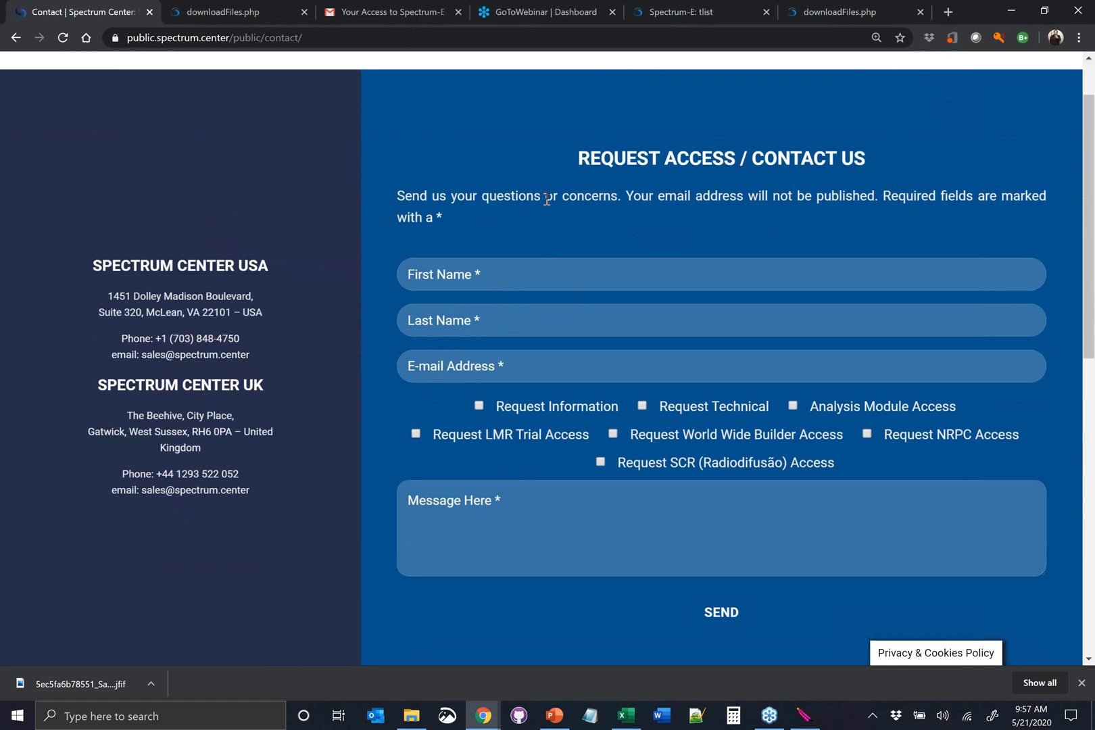
left_click(879, 370)
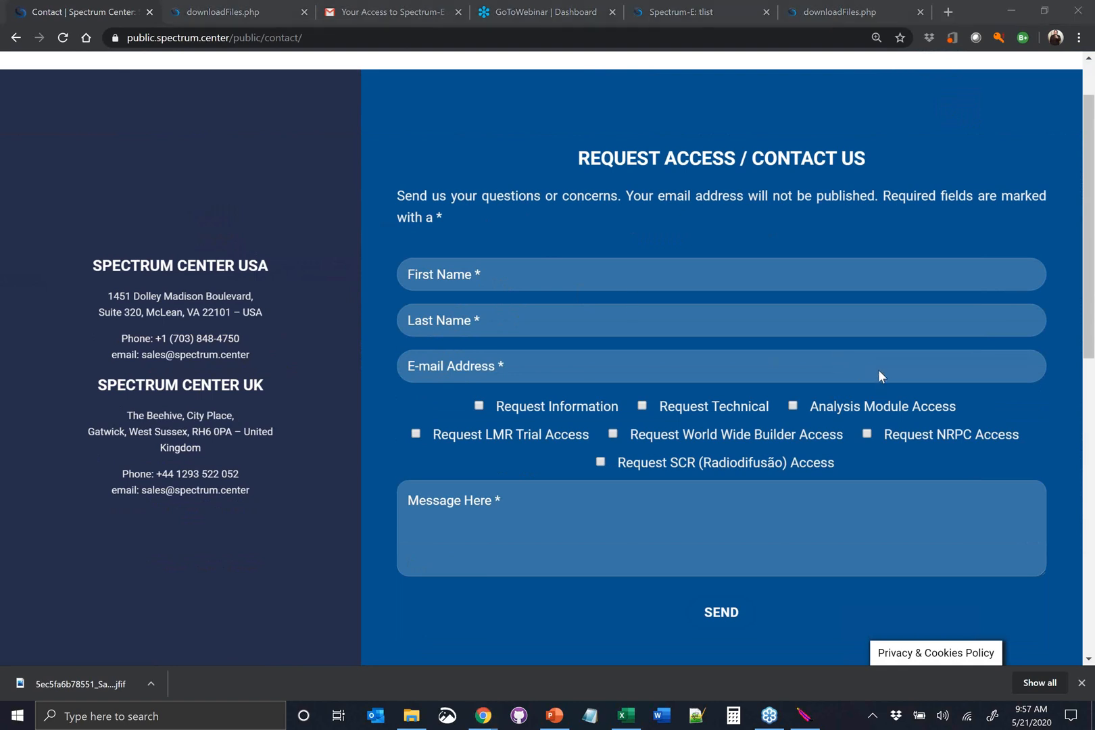